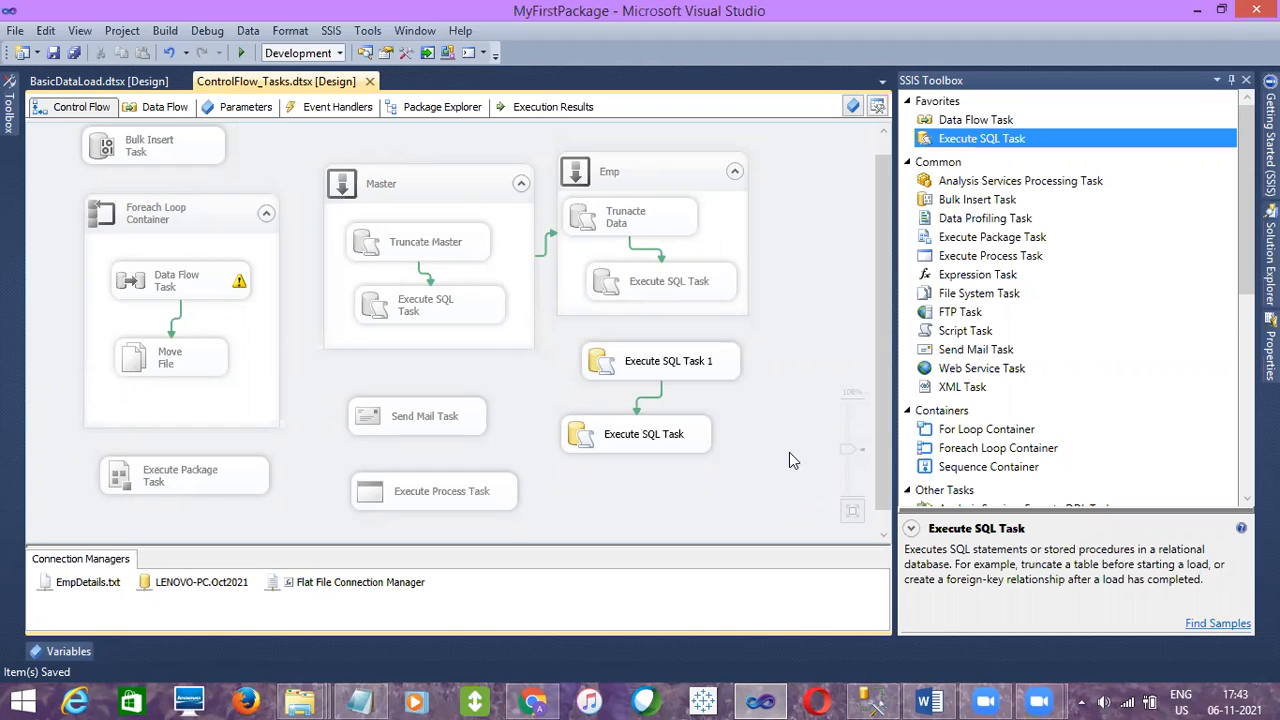
# Switch to the query editor and write the heading SSIS Deployment below the server notes
pyautogui.click(873, 700)
pyautogui.write('SSIS Deployment')
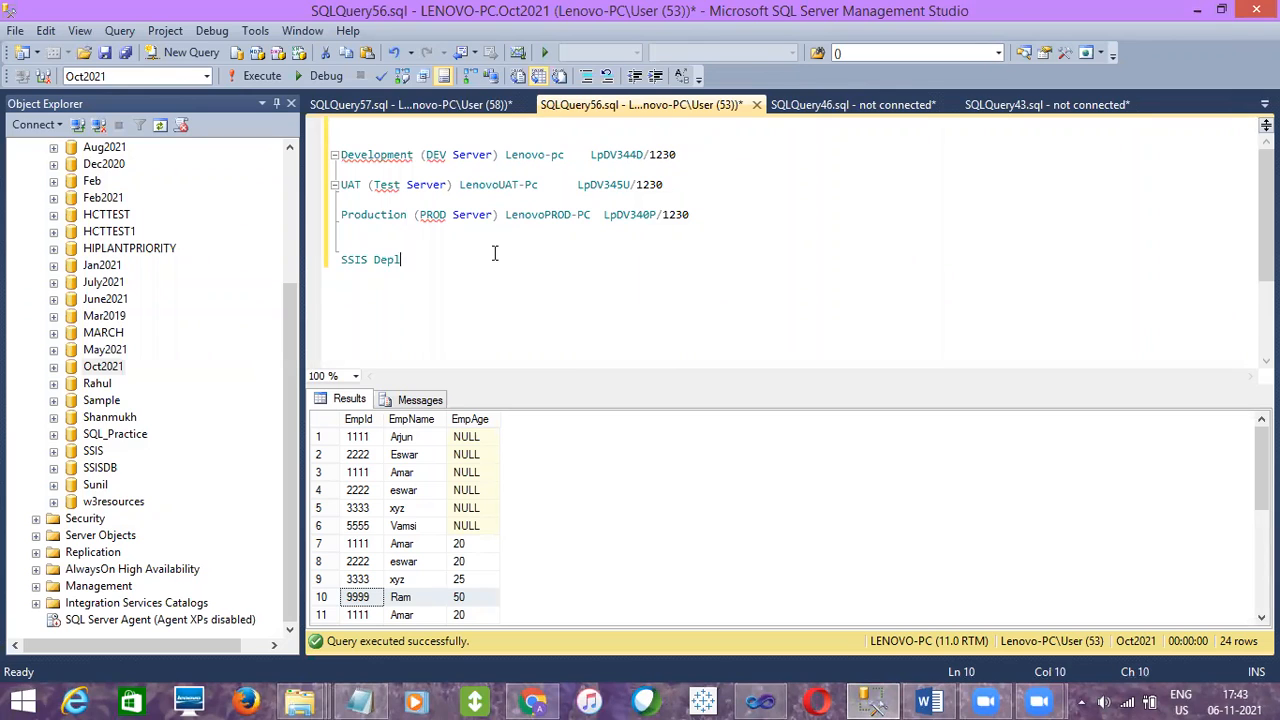
# Add the lines File Sytem Deployment and SQL Server Deployment beneath the heading
pyautogui.press('Return')
pyautogui.press('Return')
pyautogui.write('File')
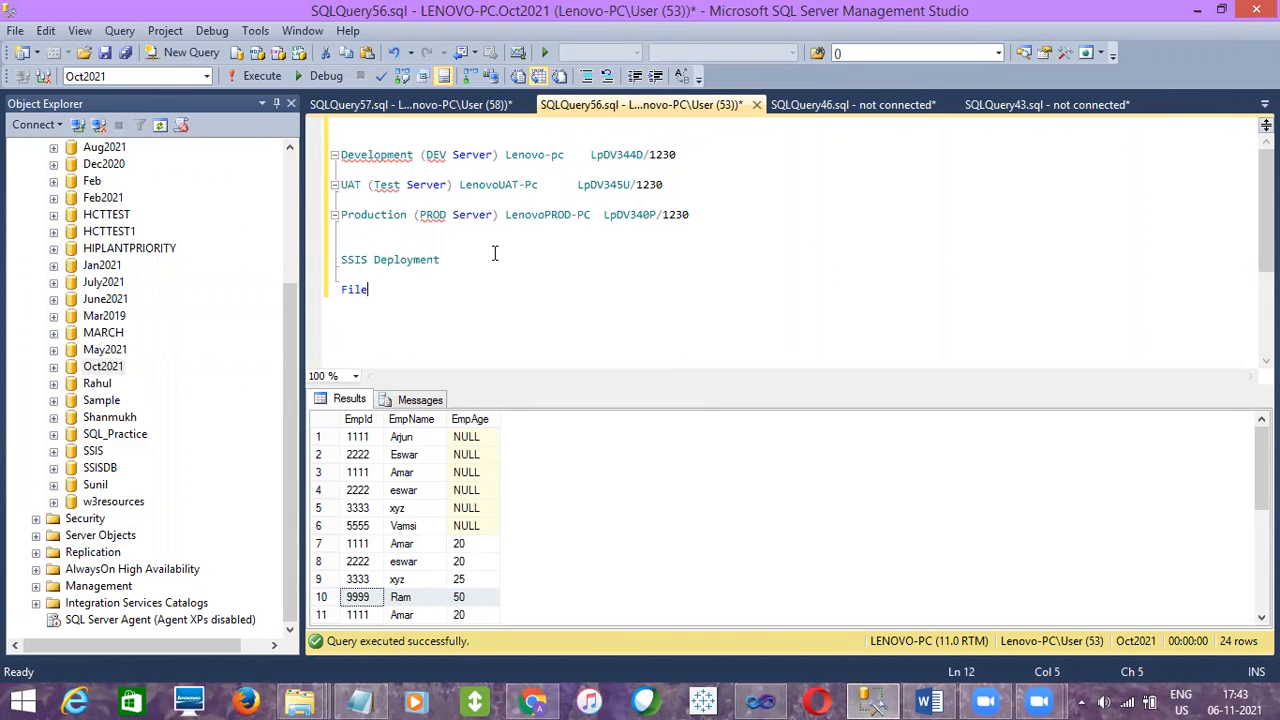
pyautogui.write(' Sytem Deployment')
pyautogui.press('Return')
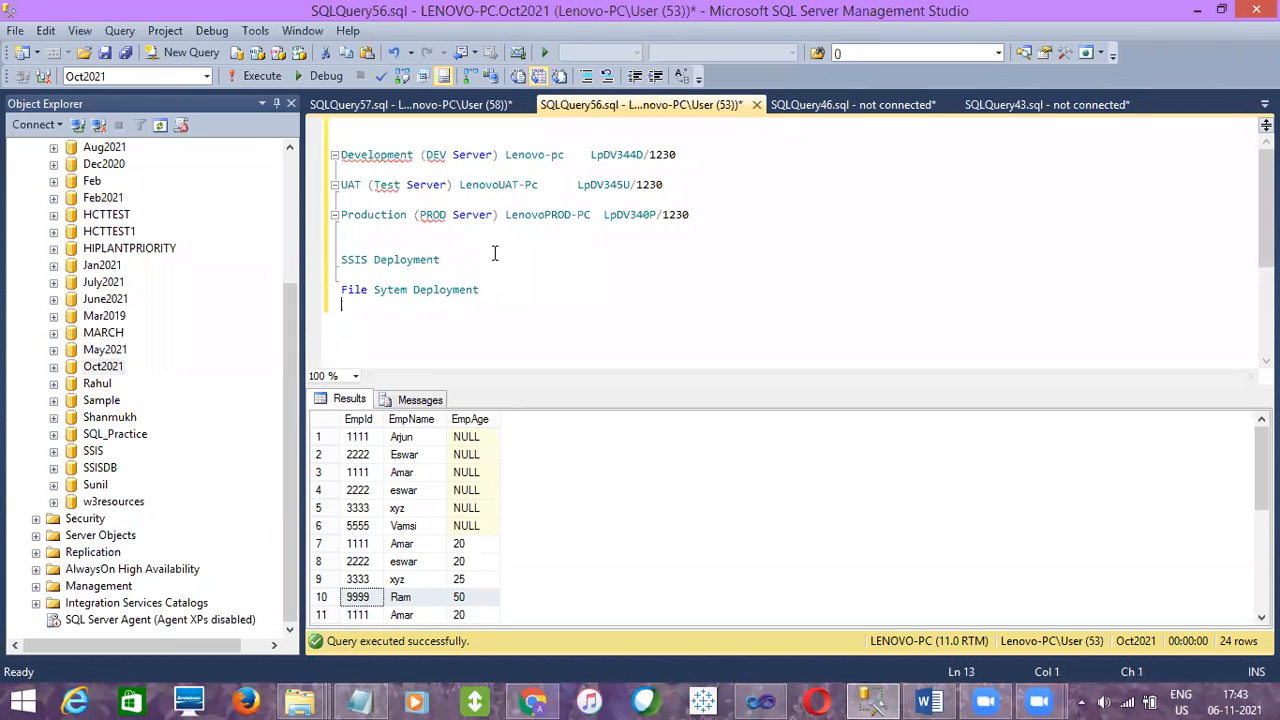
pyautogui.write('SQL Server Deployment')
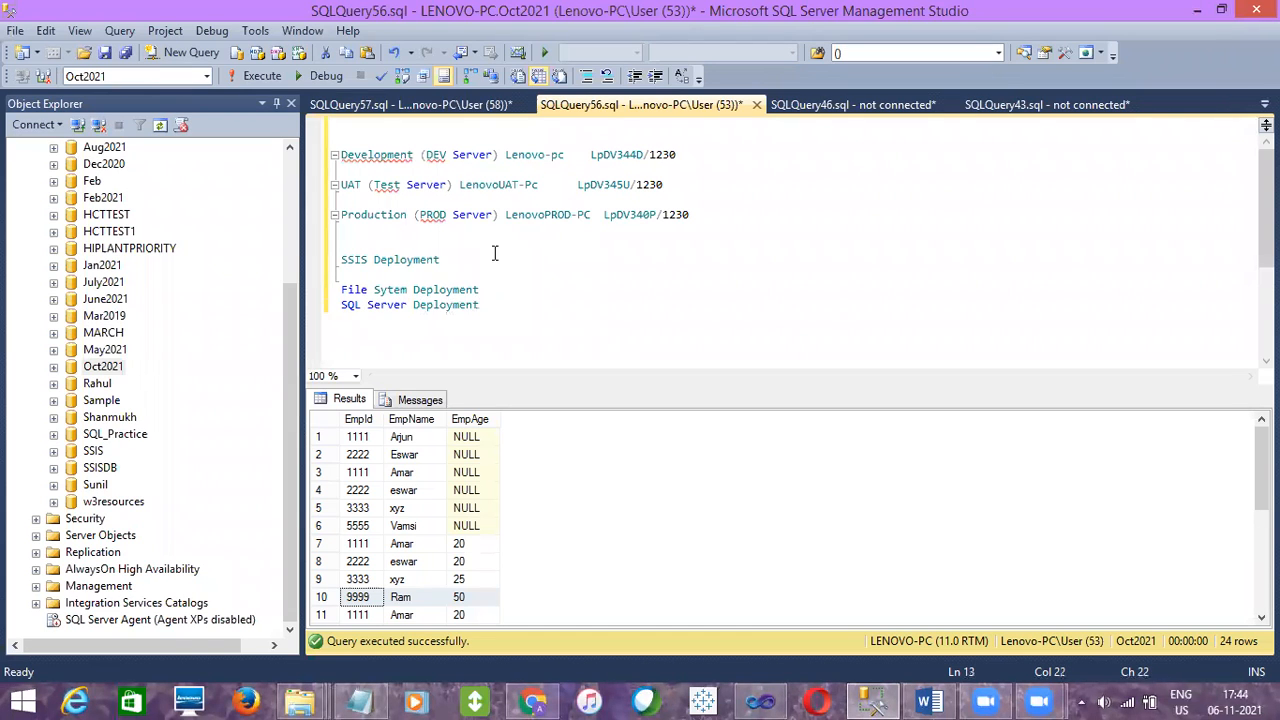
# Add the lines CataLog Deployment and Register Entry to the deployment list
pyautogui.press('Return')
pyautogui.write('CataLog Deployment')
pyautogui.press('Return')
pyautogui.write('Re')
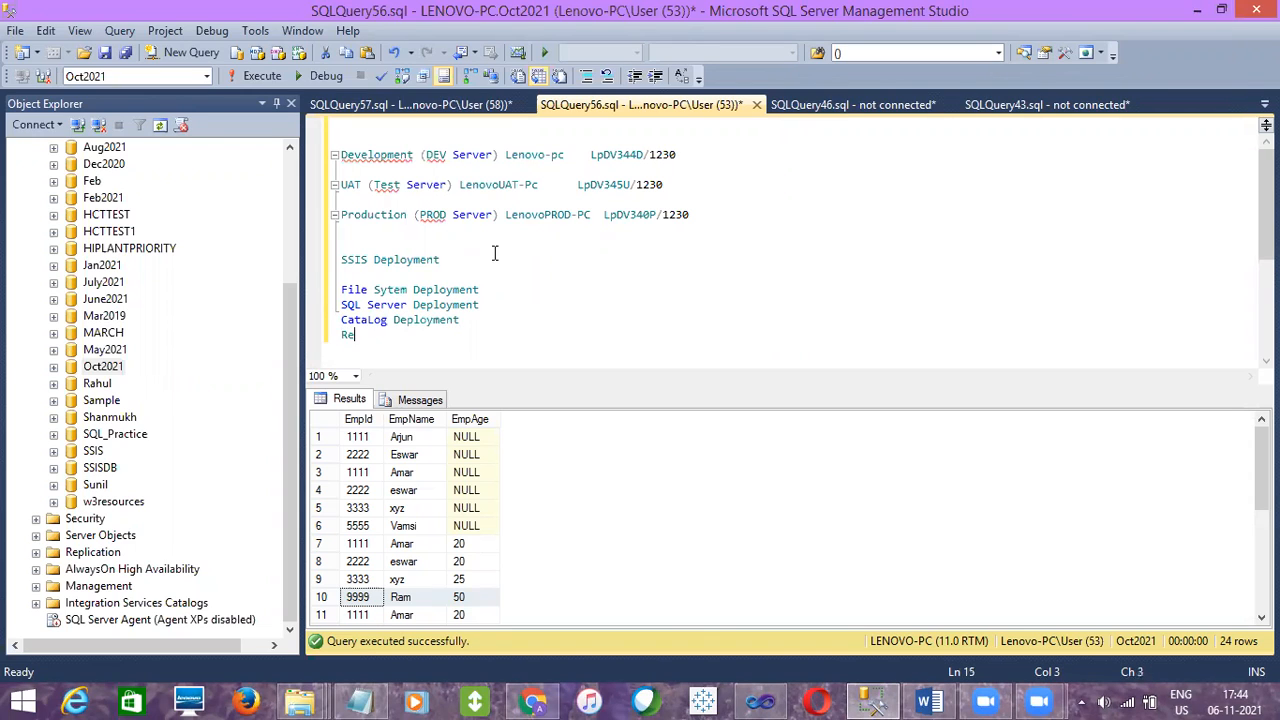
pyautogui.write('gister Entry')
pyautogui.press('Return')
pyautogui.press('Return')
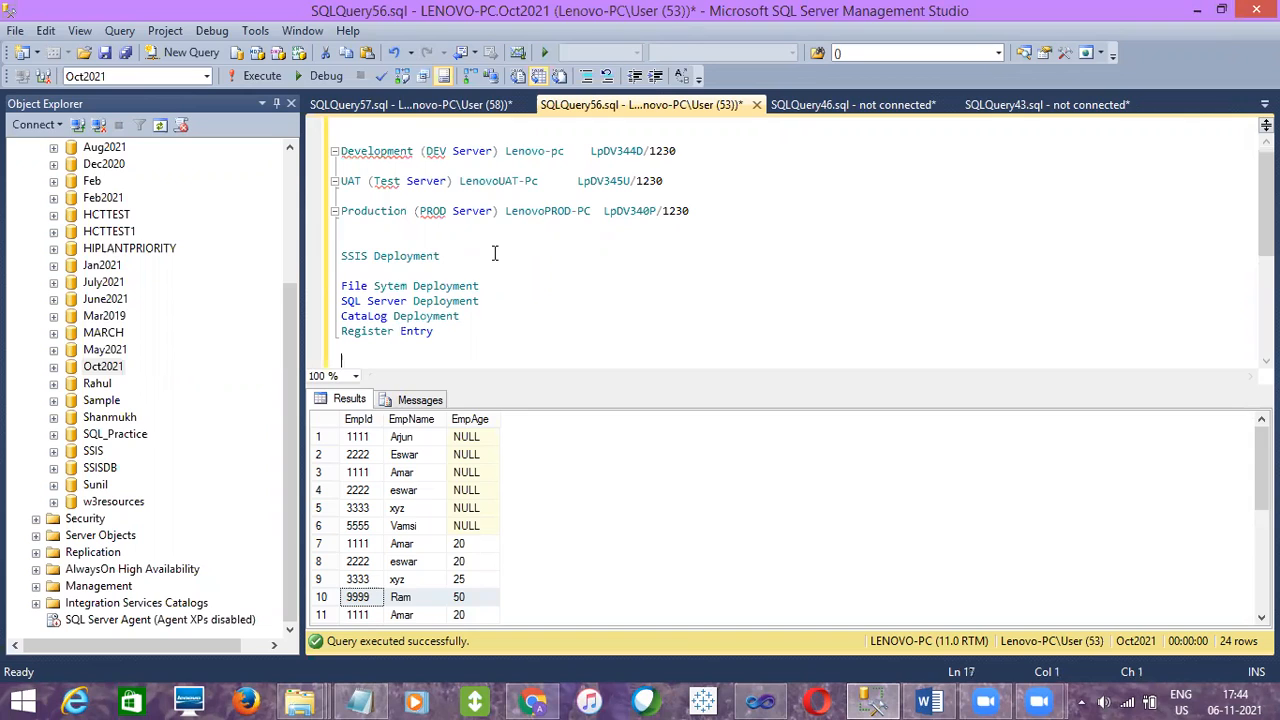
# Hide the results pane and highlight the File Sytem Deployment and SQL Server Deployment lines
pyautogui.hotkey('ctrl', 'r')
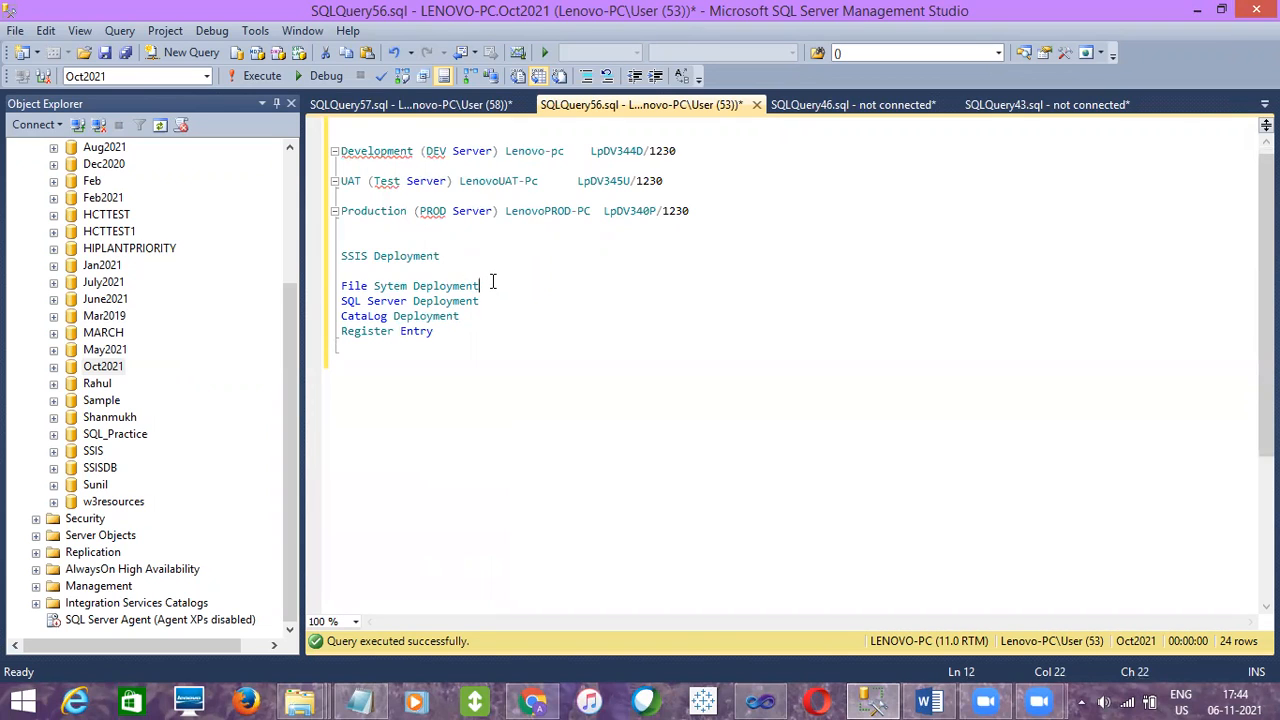
pyautogui.moveTo(484, 285); pyautogui.dragTo(340, 275)
pyautogui.moveTo(447, 331); pyautogui.dragTo(345, 318)
pyautogui.moveTo(497, 298); pyautogui.dragTo(345, 292)
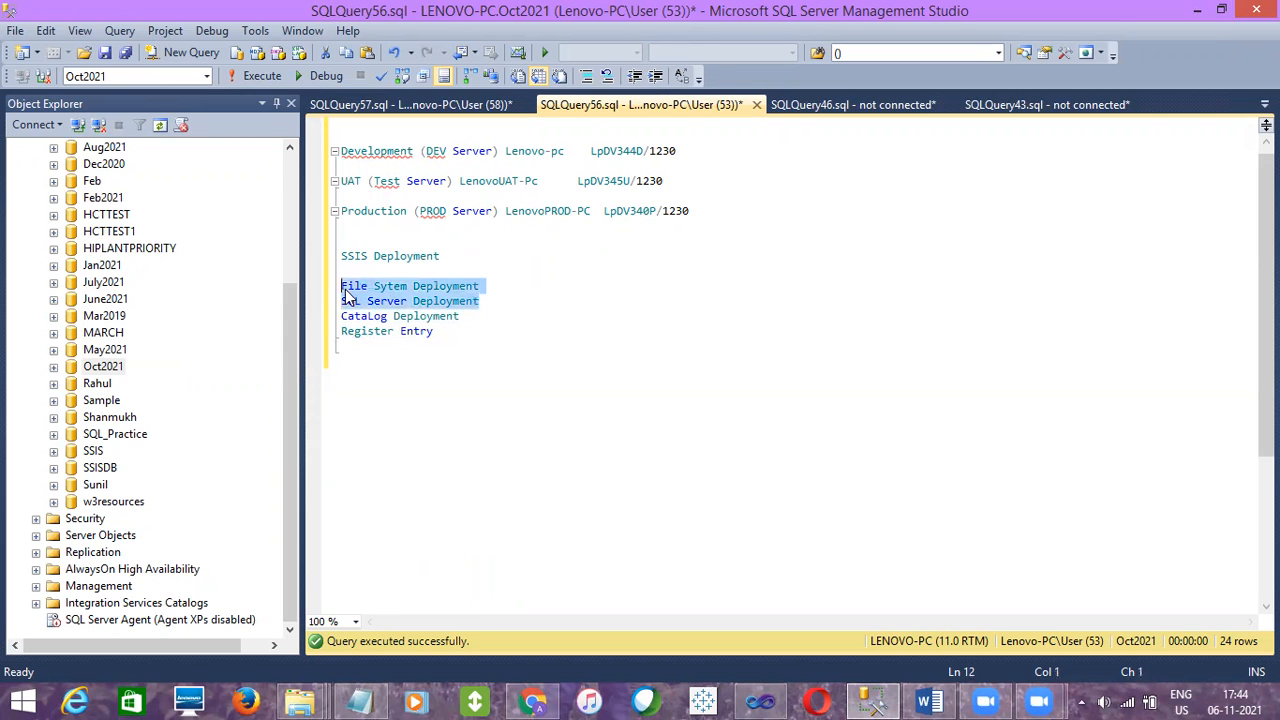
# Try connecting to an Integration Services server type in the Connect to Server dialog, then cancel it
pyautogui.click(78, 125)
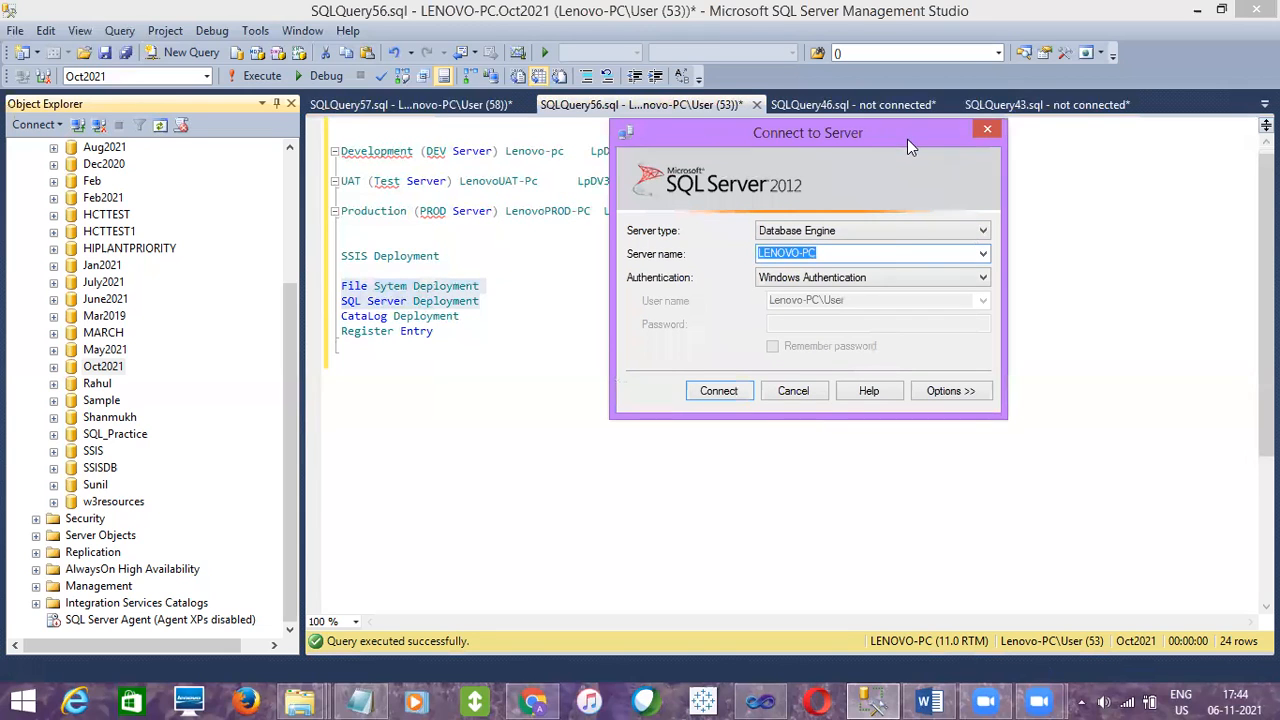
pyautogui.click(887, 233)
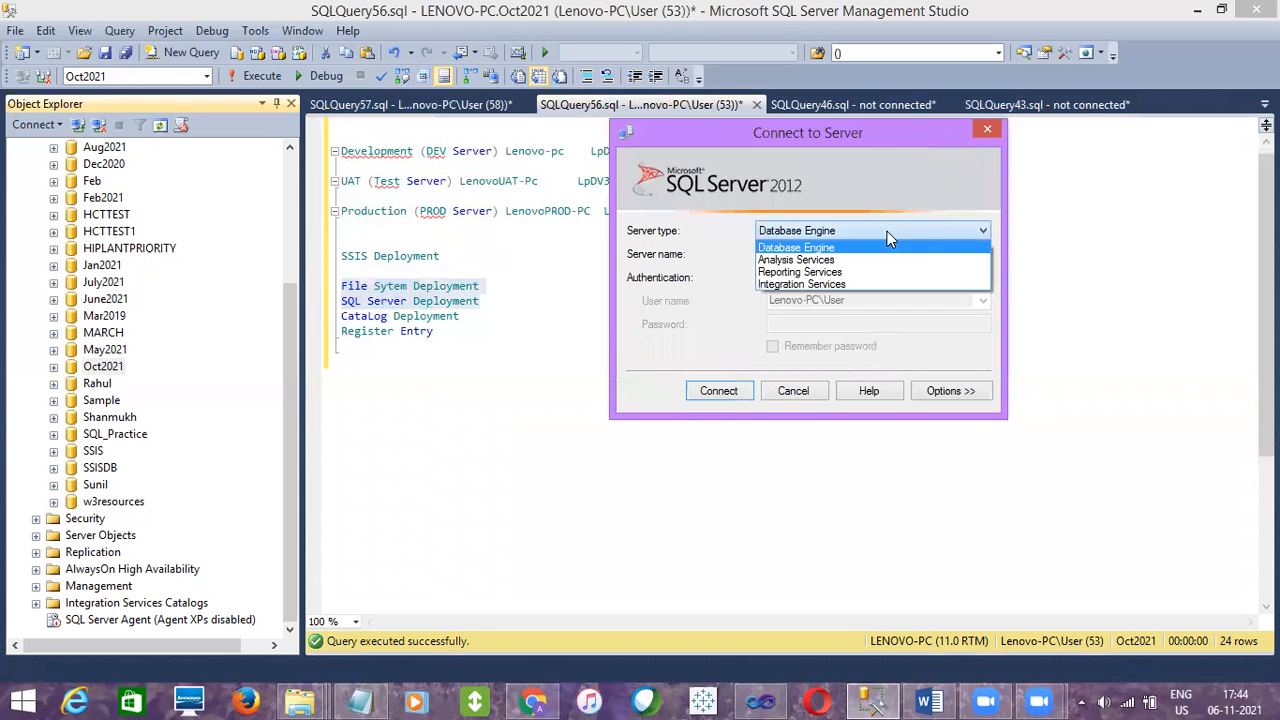
pyautogui.click(810, 284)
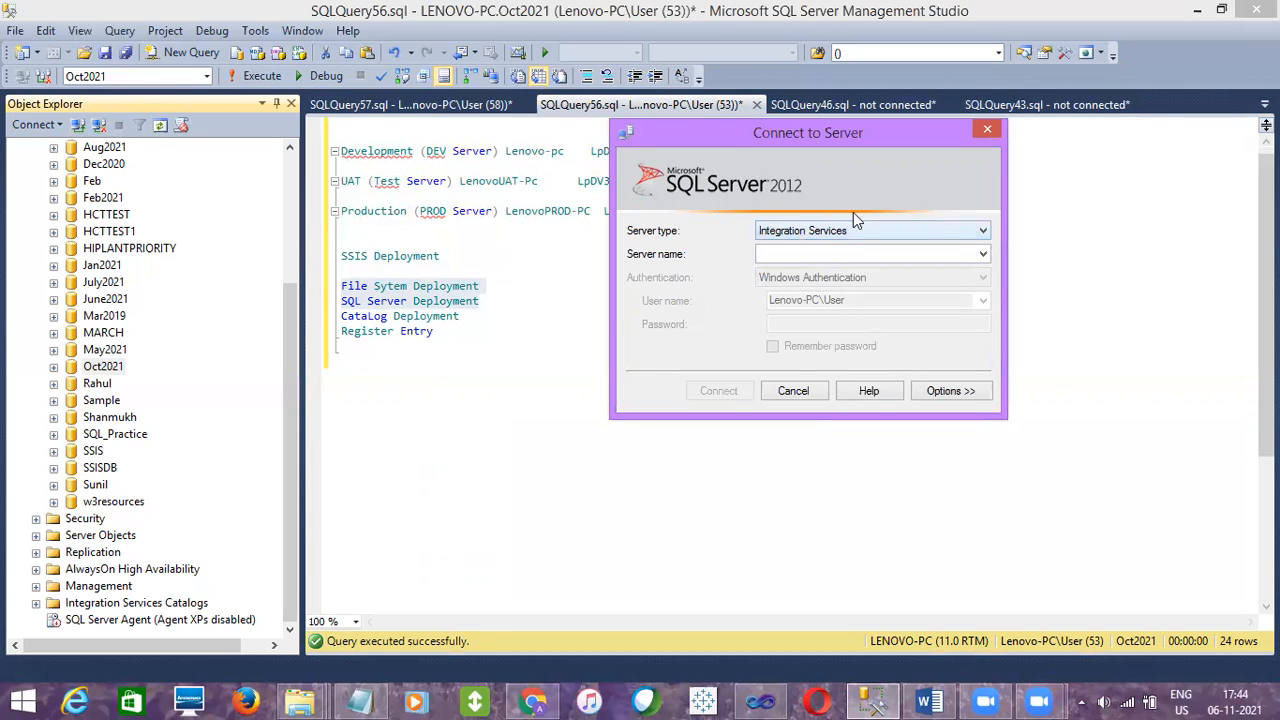
pyautogui.click(811, 253)
pyautogui.click(795, 391)
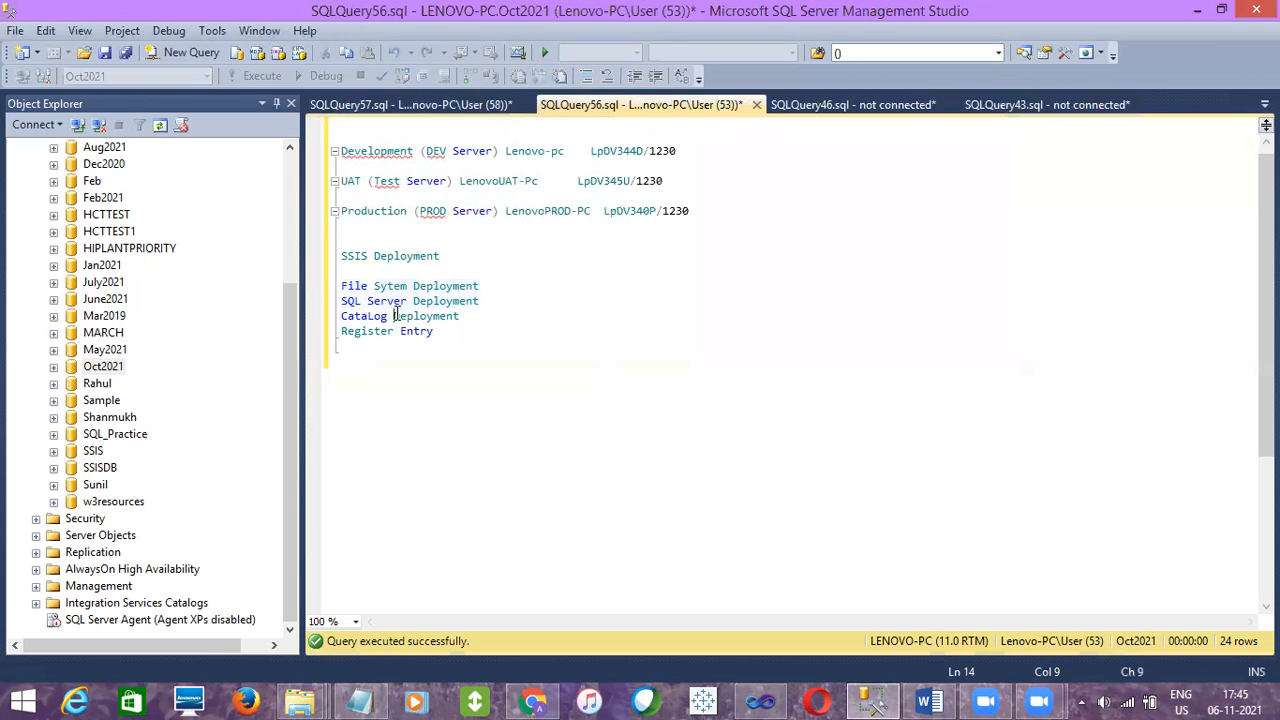
# Highlight the deployment method lines in the query editor to review them
pyautogui.click(318, 289)
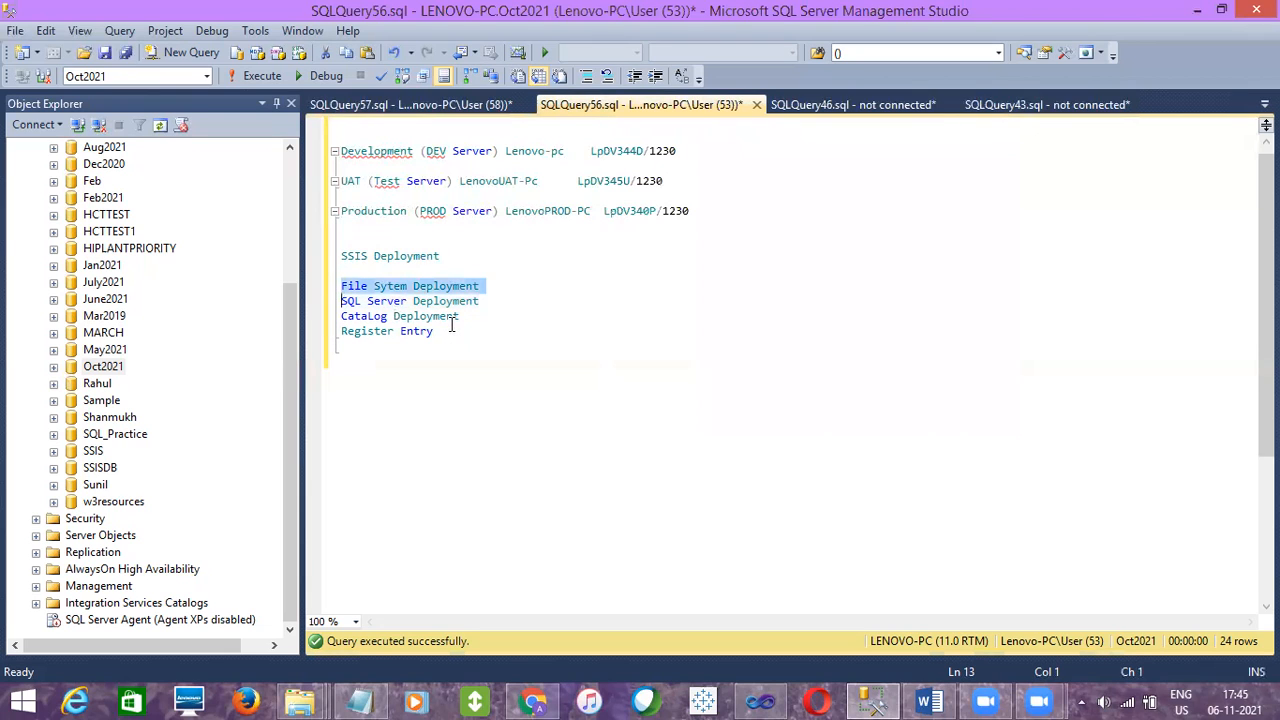
pyautogui.moveTo(435, 331); pyautogui.dragTo(343, 288)
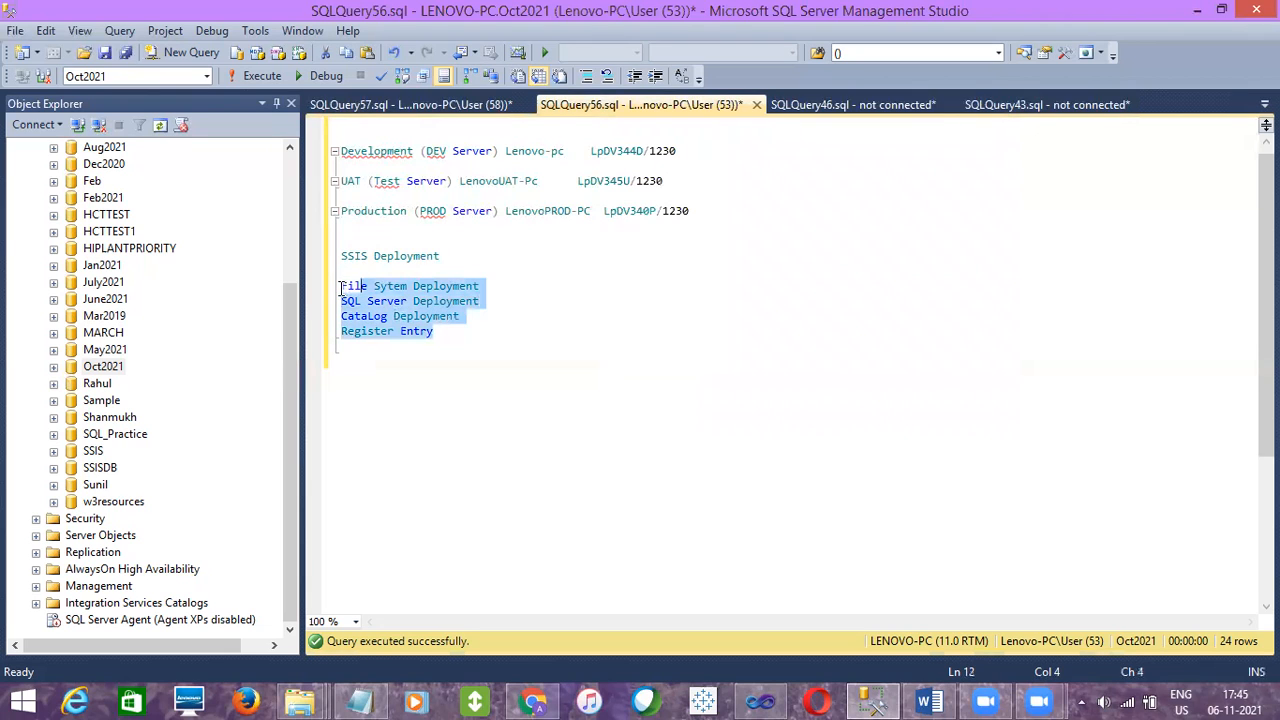
pyautogui.click(494, 301)
pyautogui.keyDown('shift'); pyautogui.click(340, 286); pyautogui.keyUp('shift')
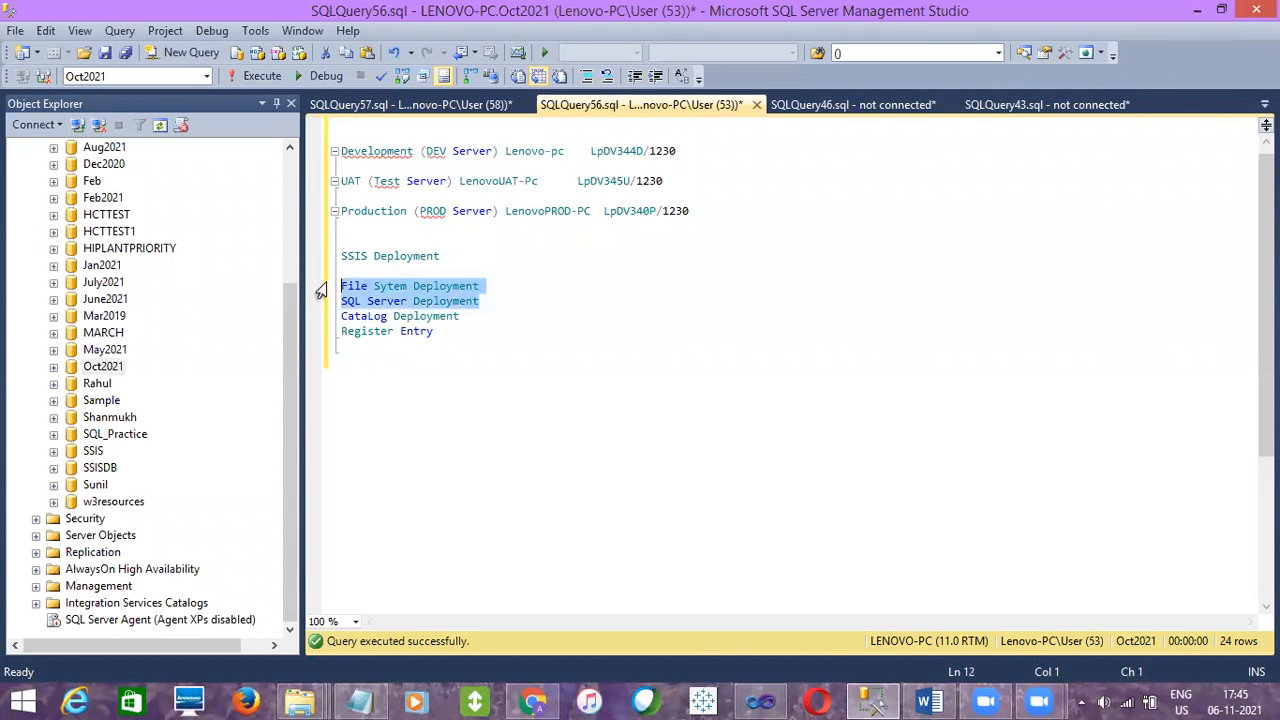
pyautogui.tripleClick(422, 289)
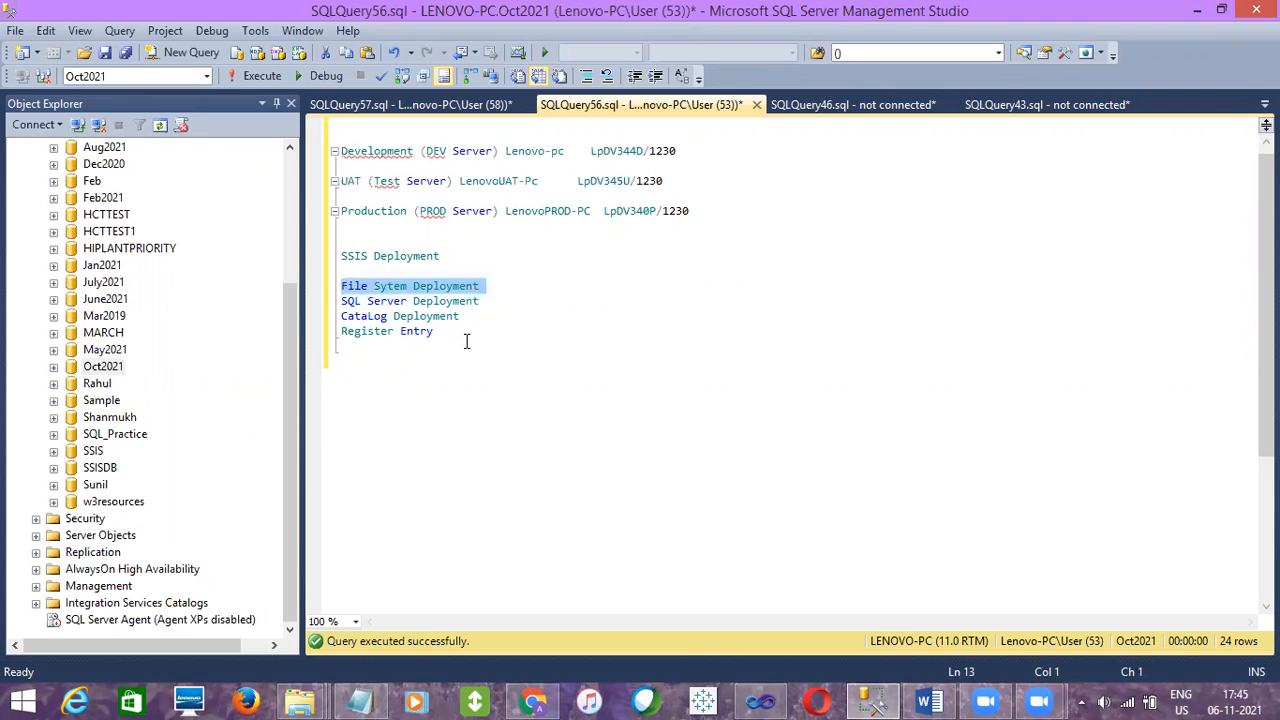
pyautogui.press('Down')
pyautogui.press('Down')
pyautogui.press('Down')
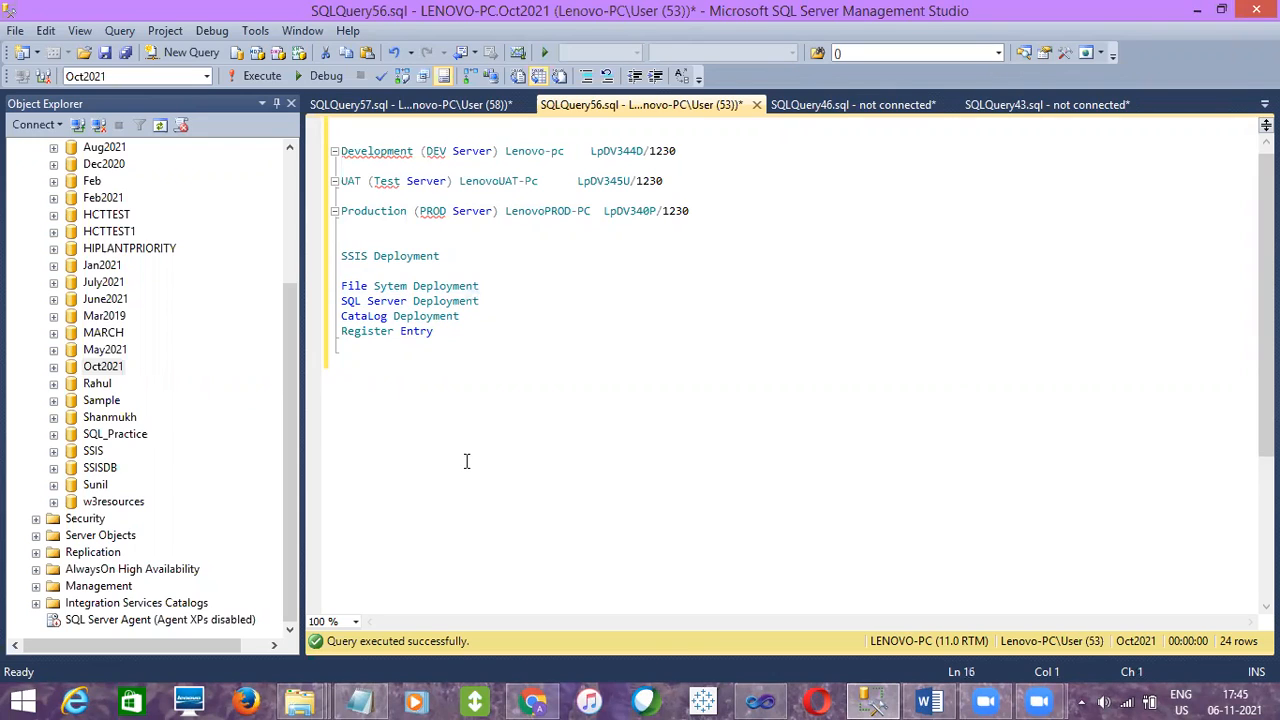
# In File Explorer, create a new folder named SSIS Deployment inside Oct2021 and open it
pyautogui.click(303, 690)
pyautogui.click(180, 643)
pyautogui.click(386, 151)
pyautogui.rightClick(295, 375)
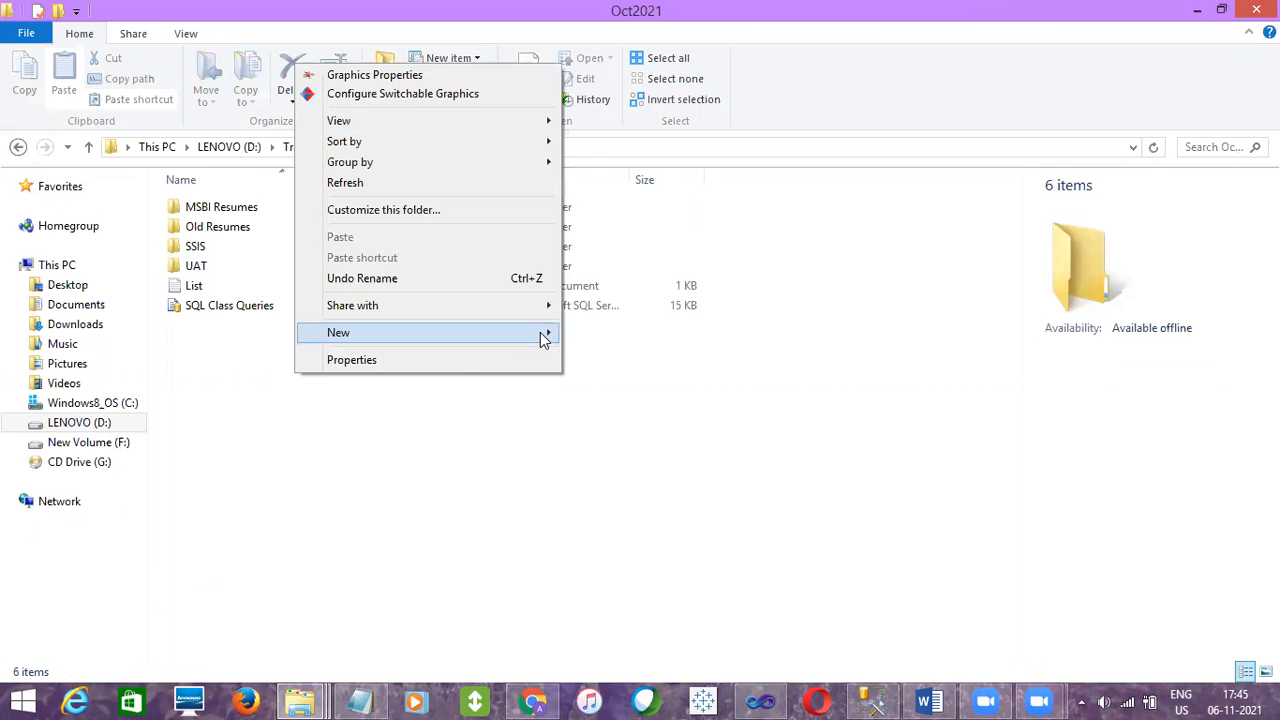
pyautogui.moveTo(540, 332)
pyautogui.click(601, 334)
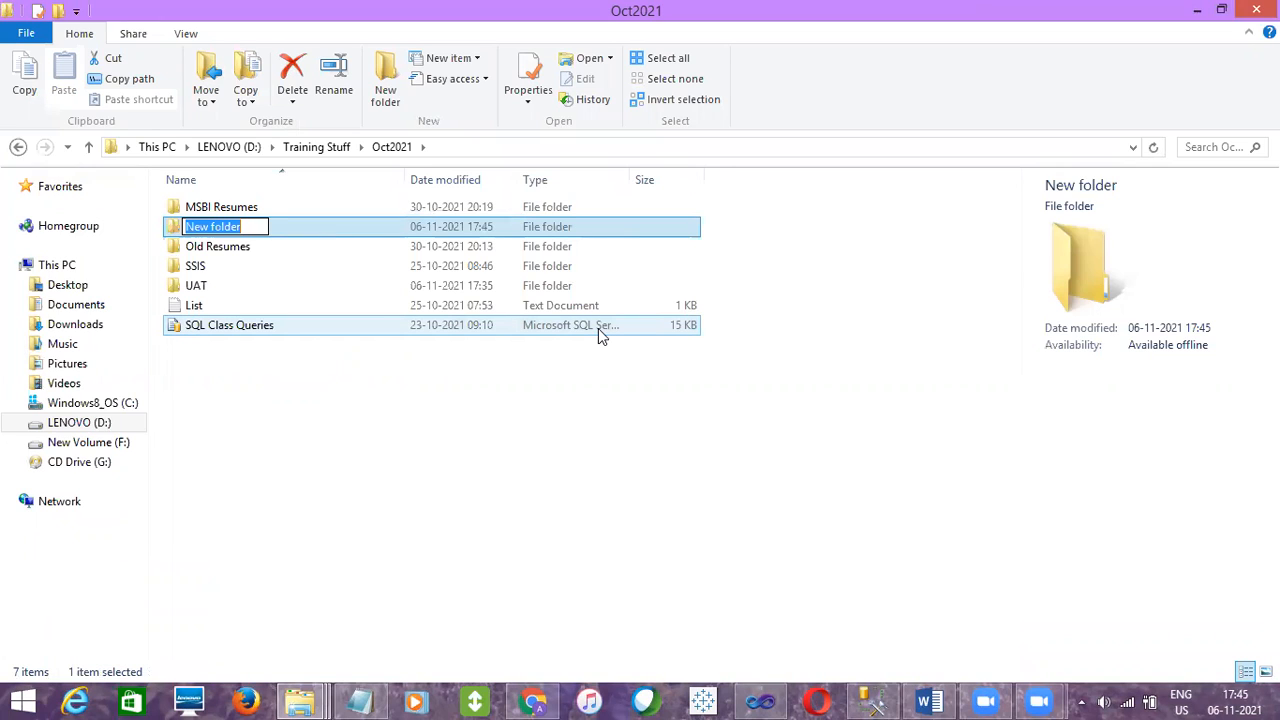
pyautogui.write('SSIS ')
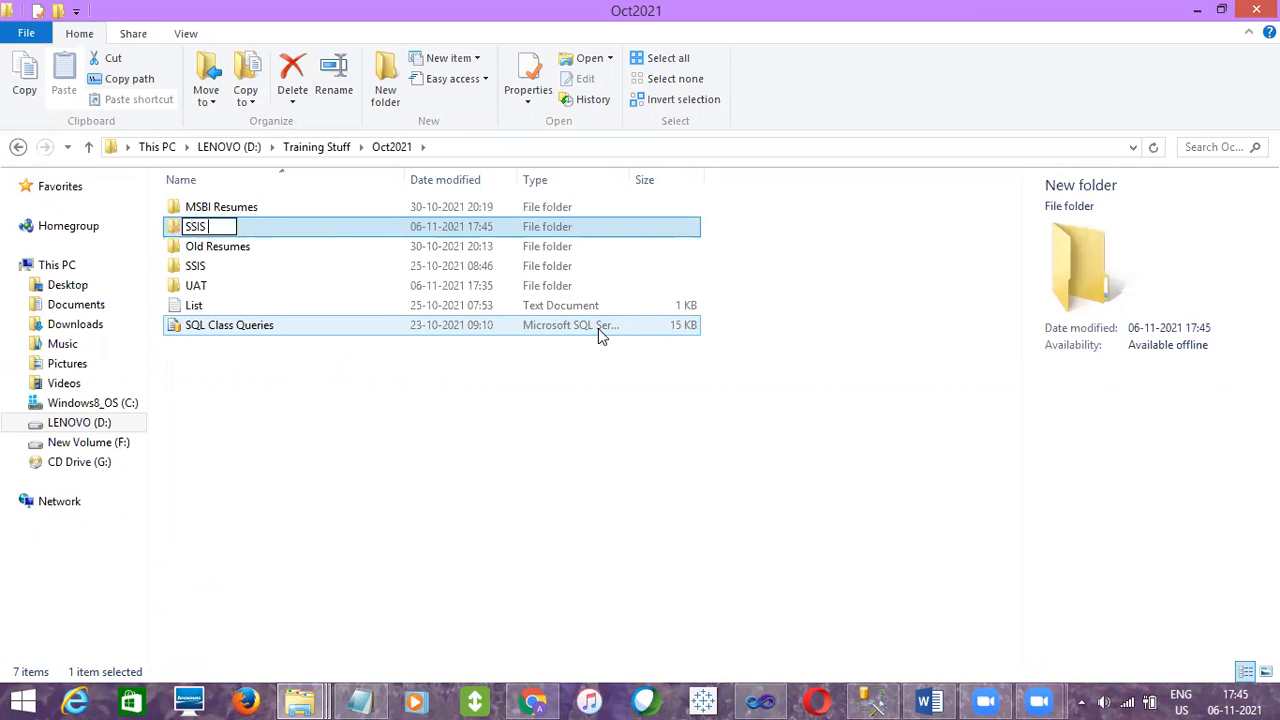
pyautogui.write('Deployment')
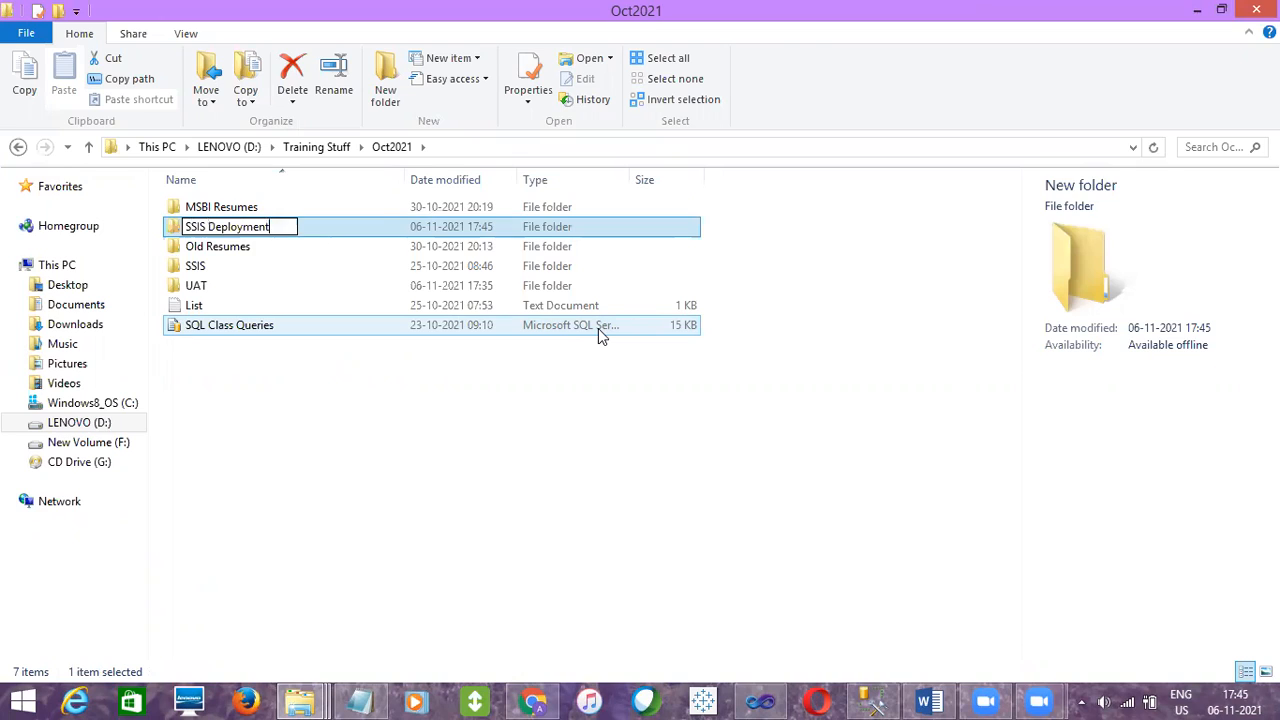
pyautogui.press('Return')
pyautogui.press('Return')
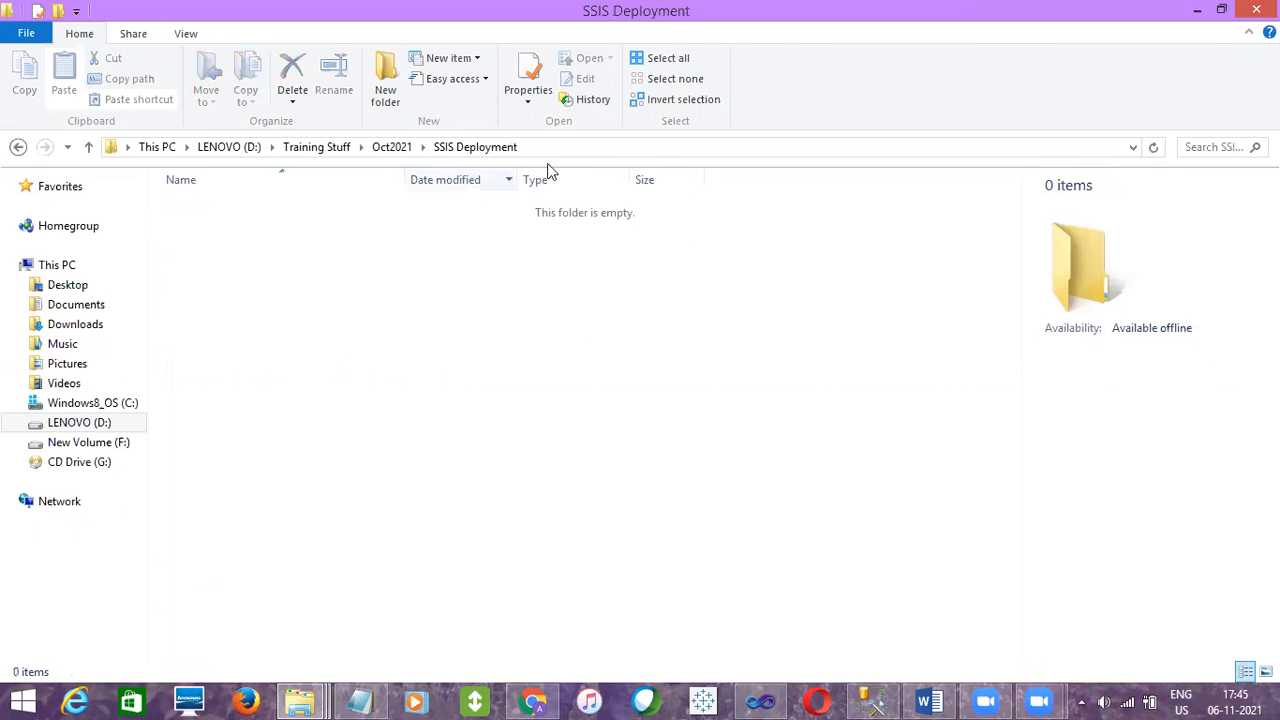
# Inspect the SSIS Deployment folder's full path in the address bar
pyautogui.click(146, 148)
pyautogui.click(142, 150)
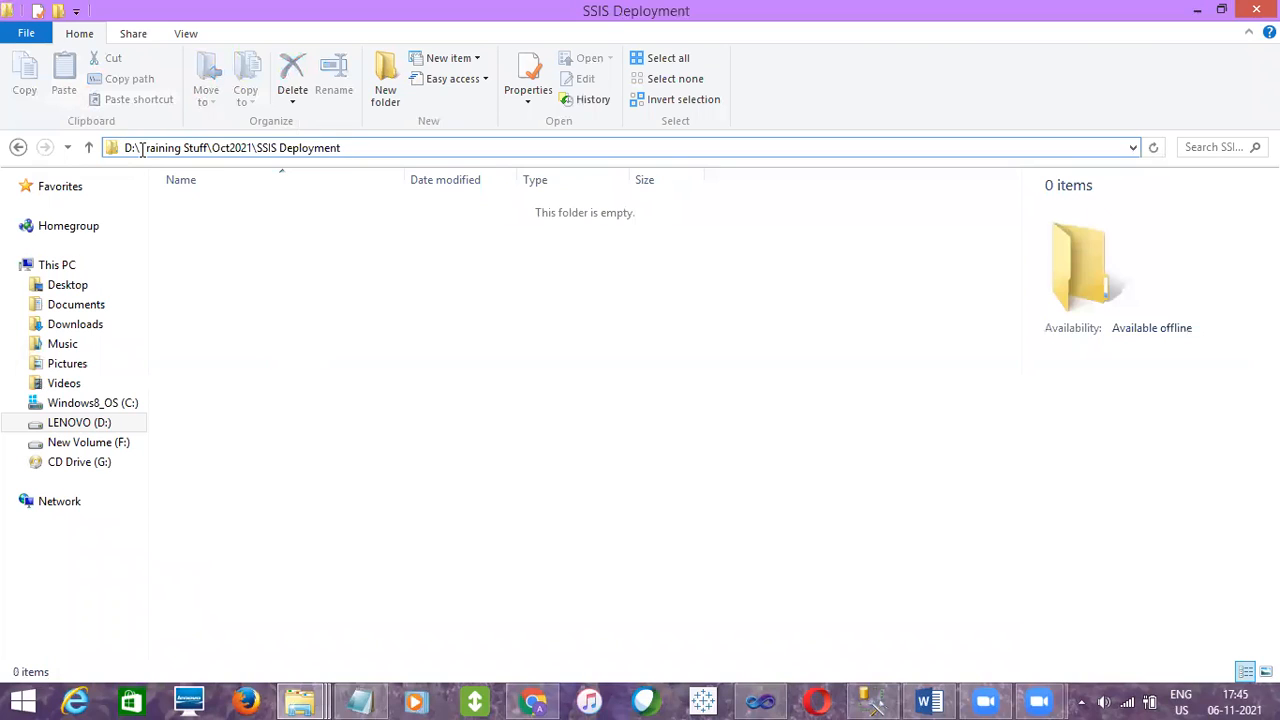
pyautogui.write('"')
pyautogui.press('BackSpace')
pyautogui.click(270, 272)
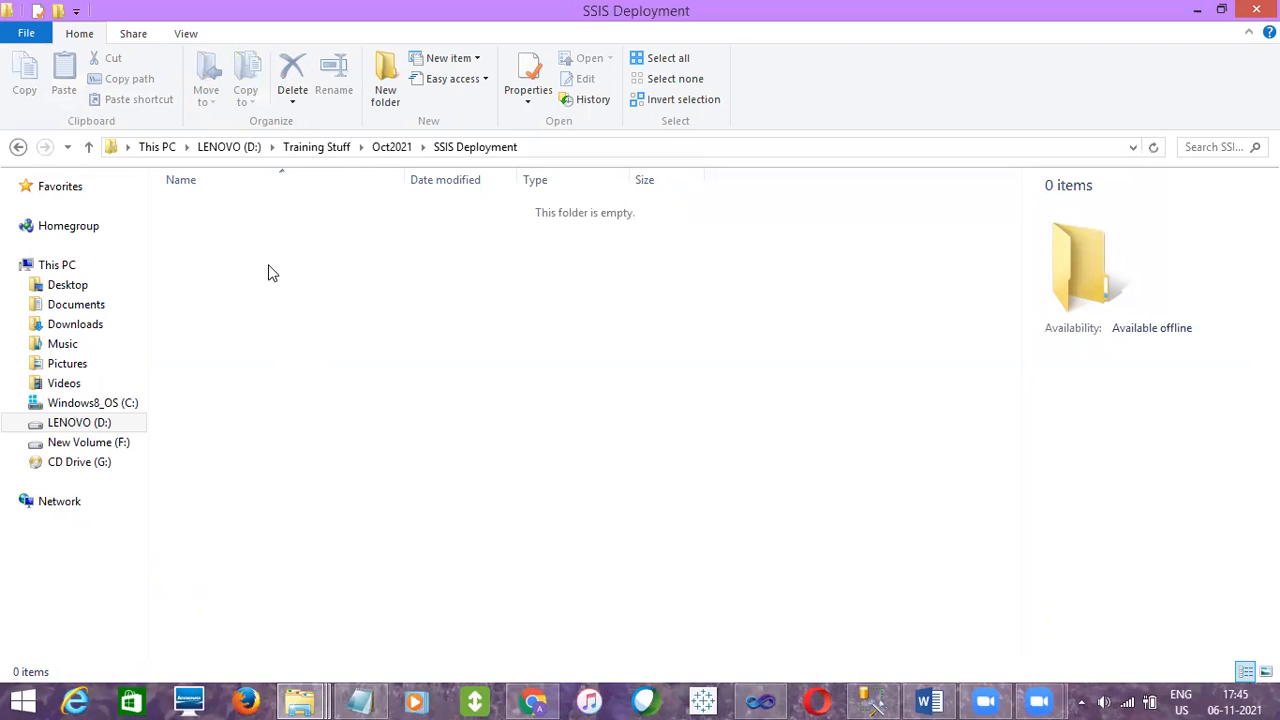
# Open the containing folder of the ControlFlow_Tasks.dtsx package from its document tab in Visual Studio
pyautogui.click(762, 700)
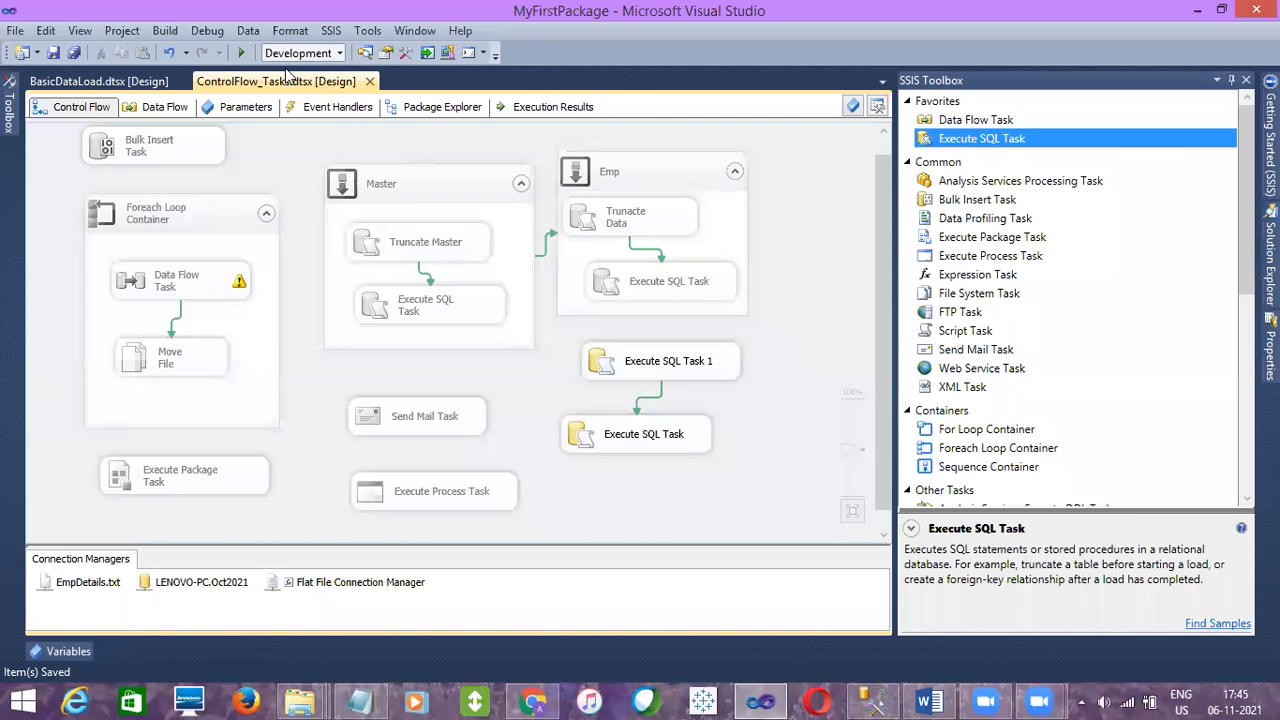
pyautogui.rightClick(287, 84)
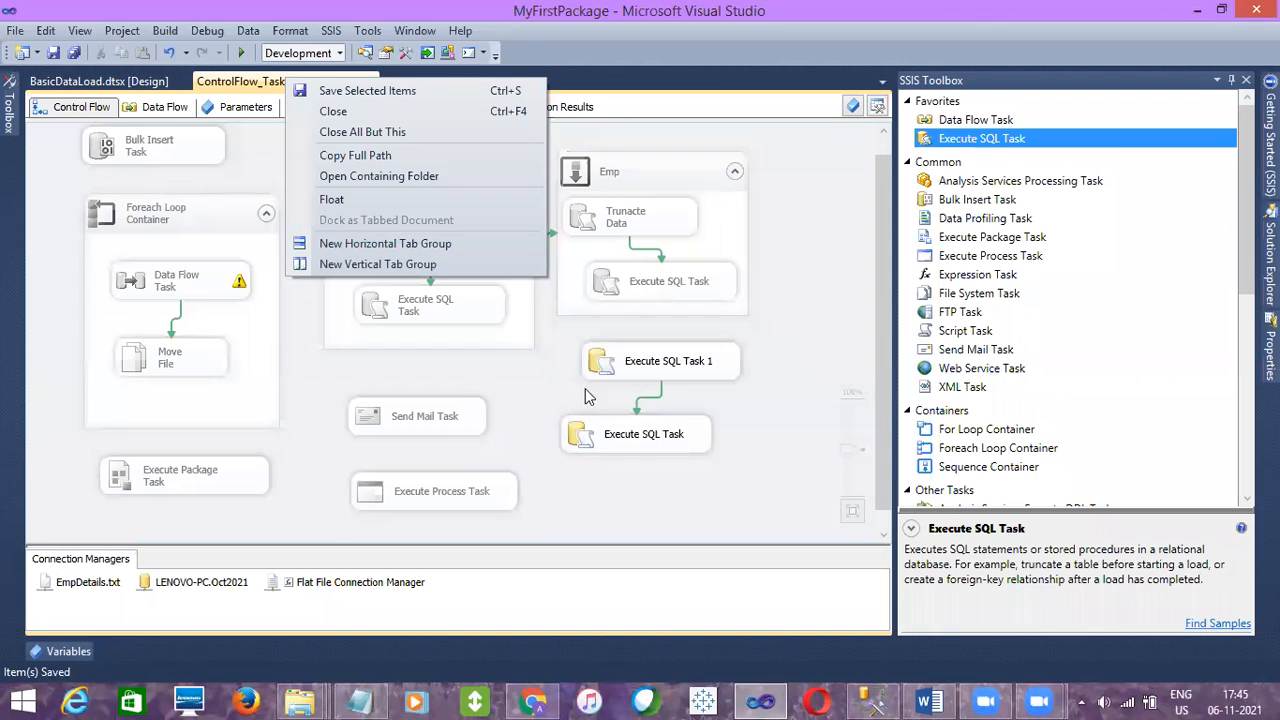
pyautogui.click(550, 393)
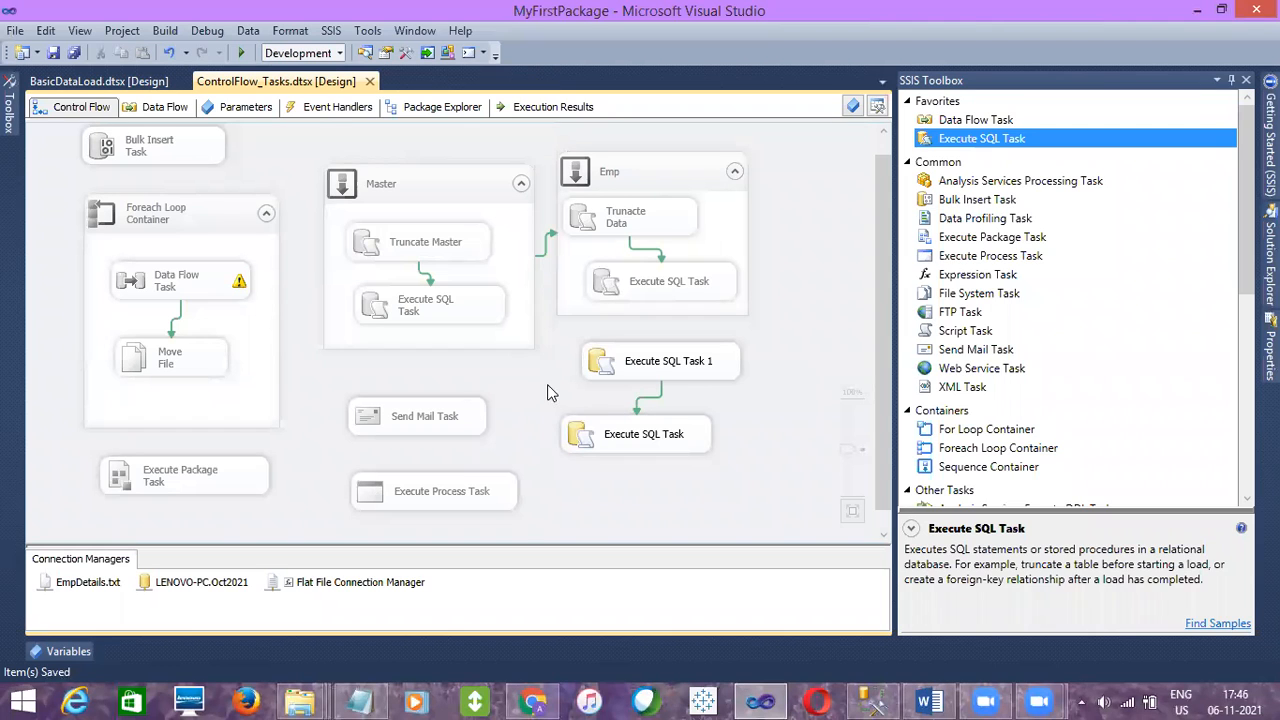
pyautogui.rightClick(318, 84)
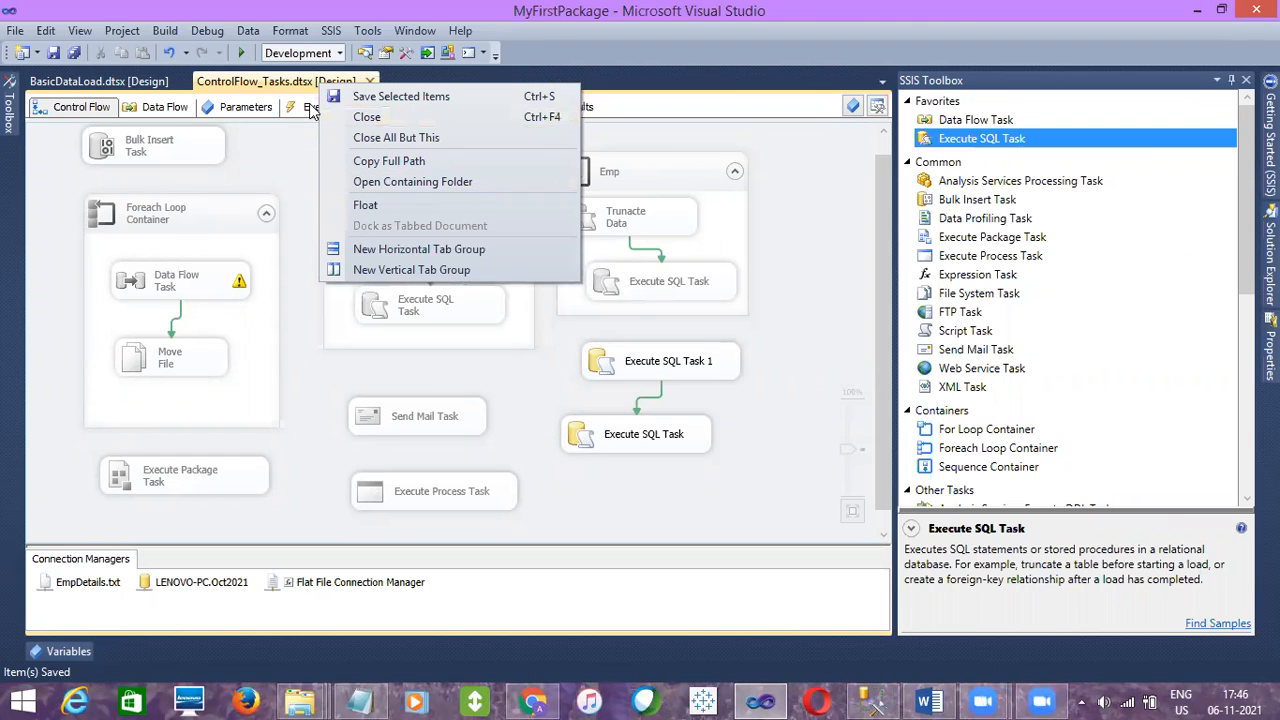
pyautogui.press('Down')
pyautogui.click(284, 88)
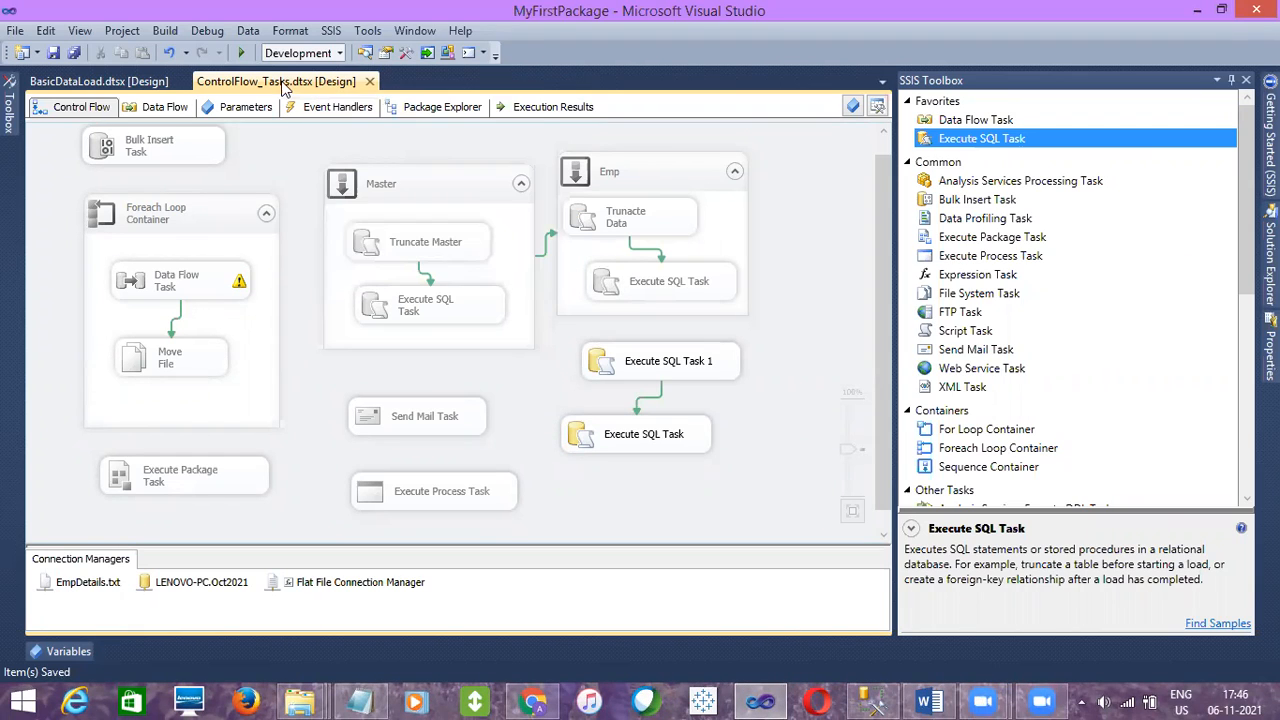
pyautogui.rightClick(285, 88)
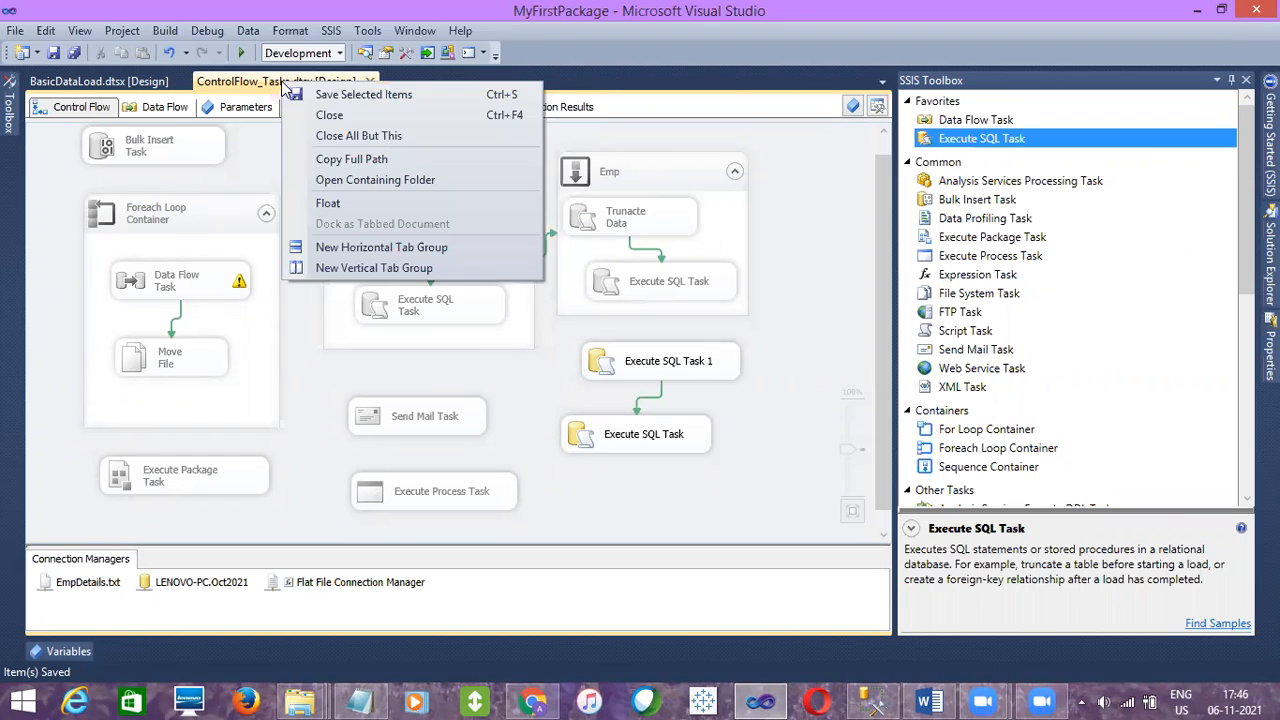
pyautogui.click(333, 182)
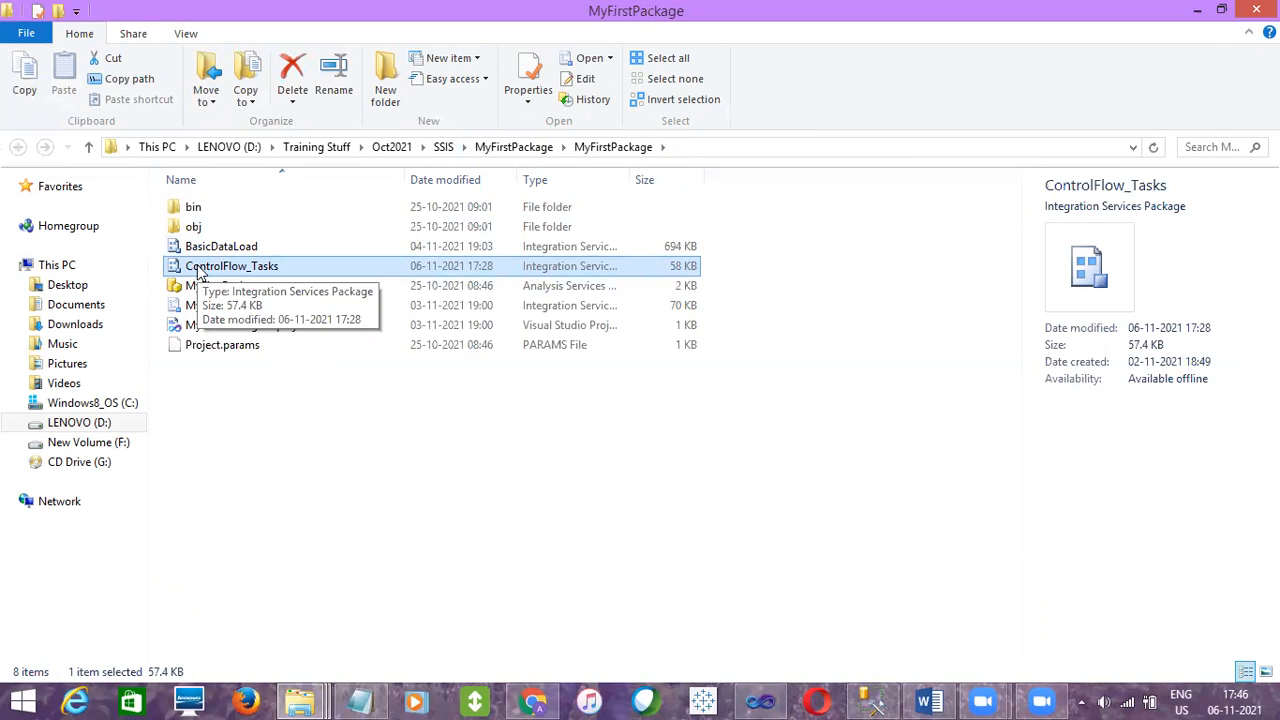
# Copy the ControlFlow_Tasks package and paste it into the SSIS Deployment folder
pyautogui.hotkey('ctrl', 'c')
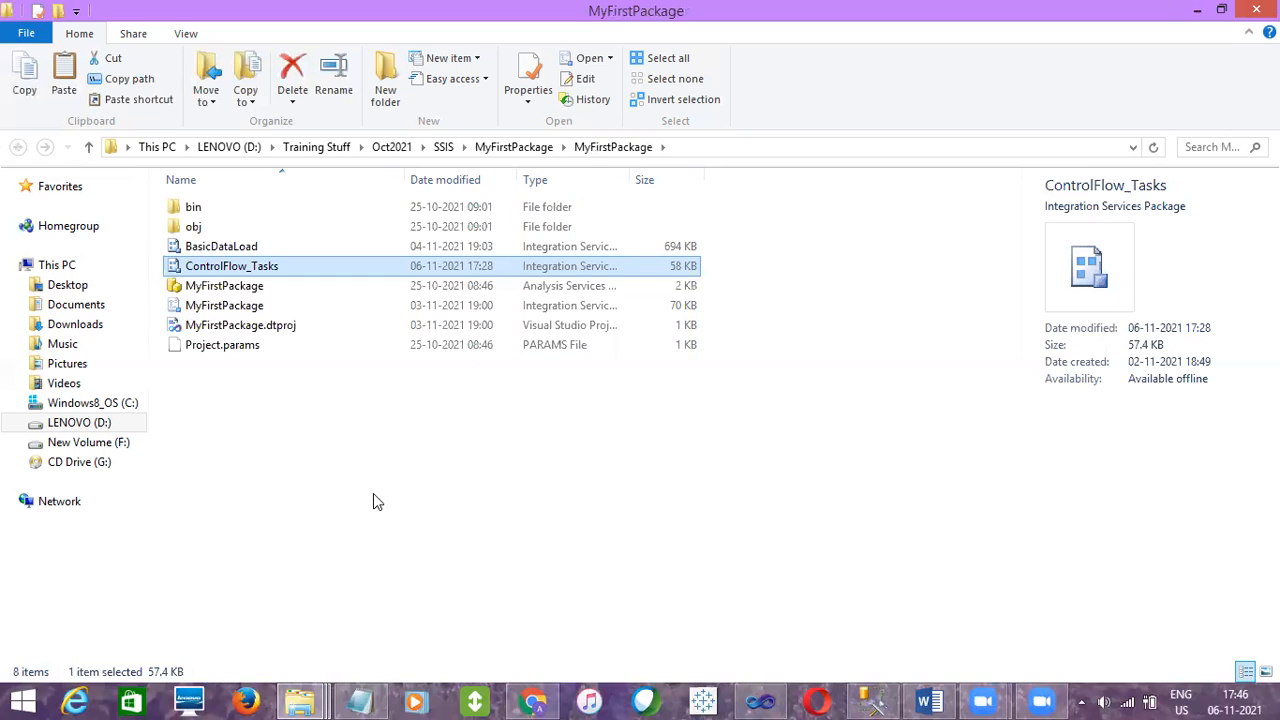
pyautogui.click(315, 698)
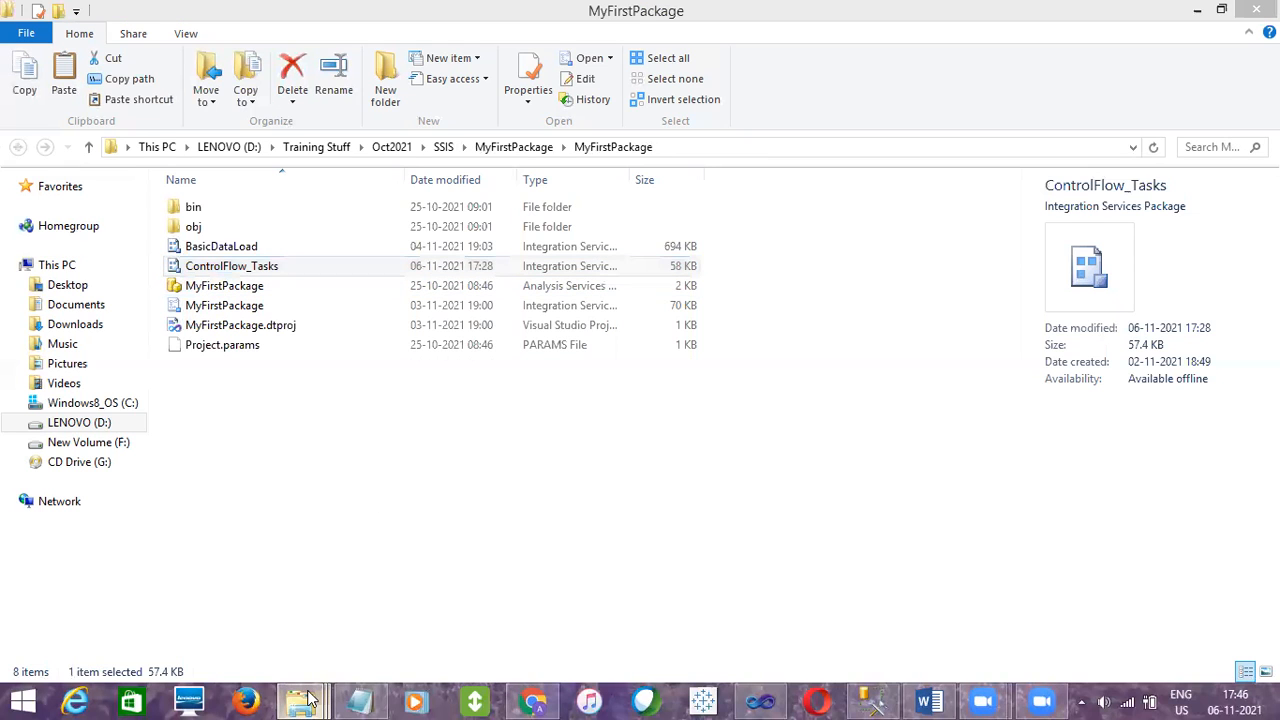
pyautogui.click(94, 611)
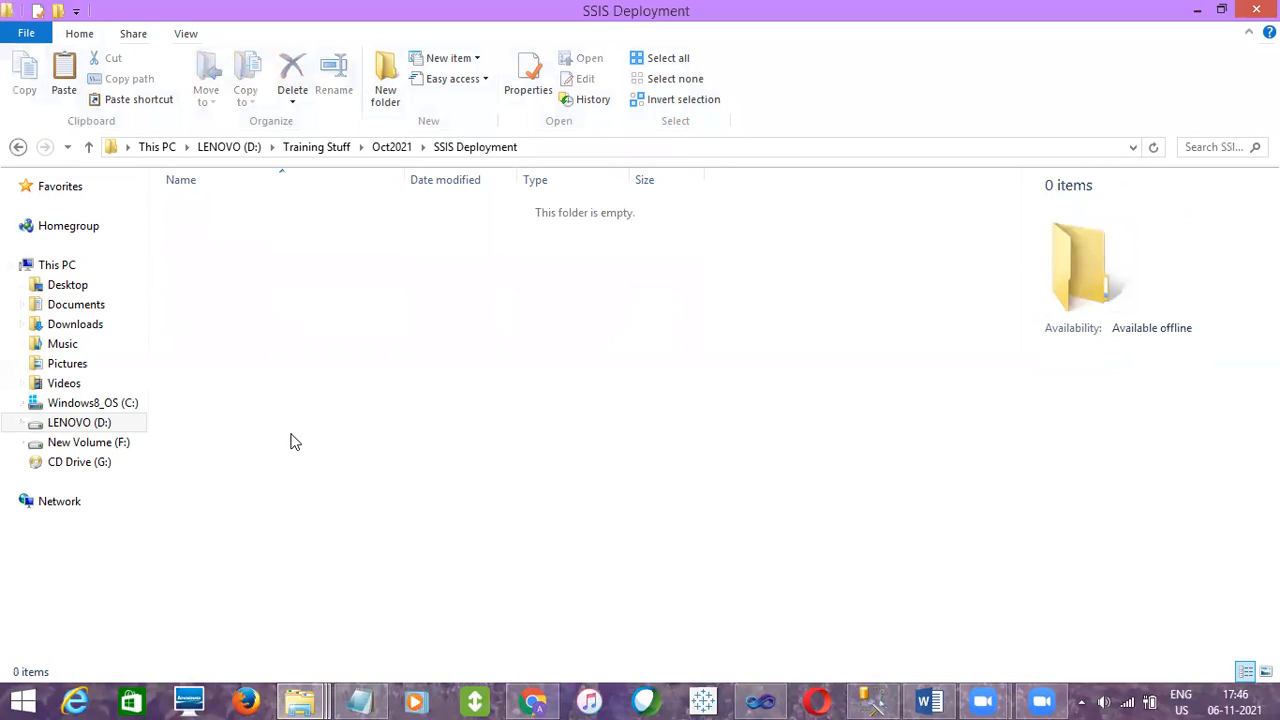
pyautogui.hotkey('ctrl', 'v')
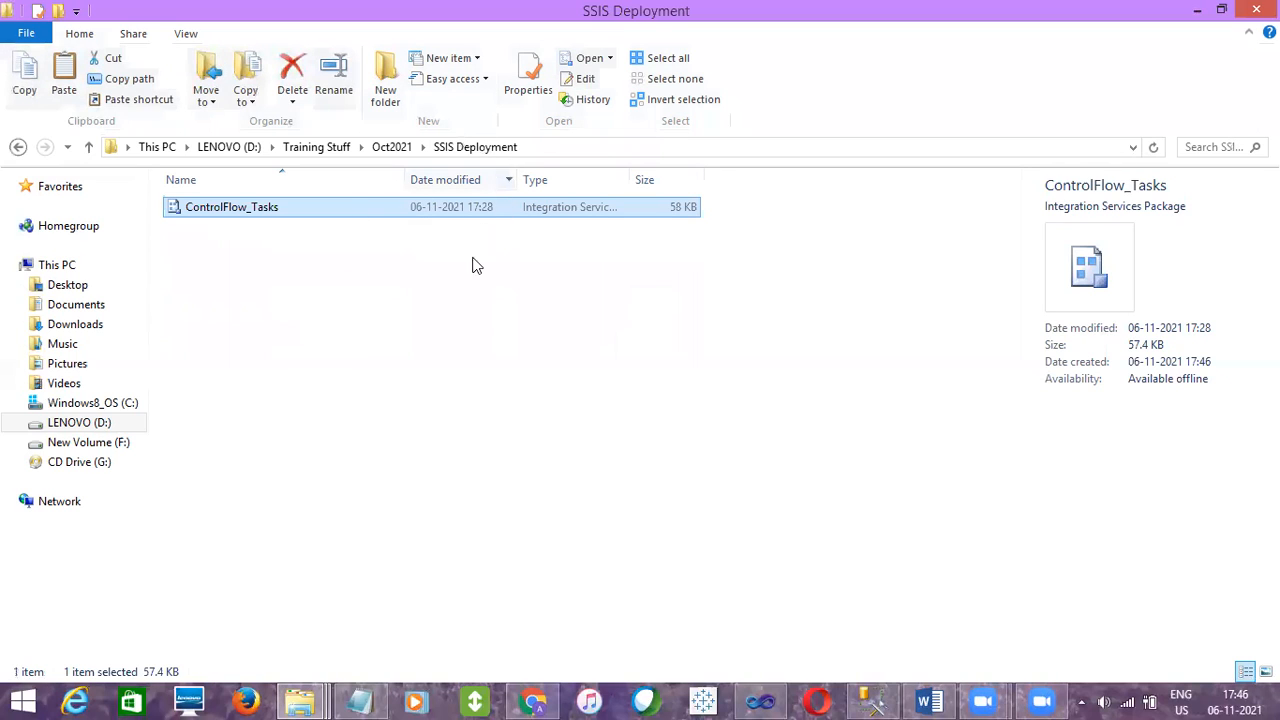
# Inspect the SSIS Deployment folder's full path in the address bar
pyautogui.click(363, 319)
pyautogui.click(562, 150)
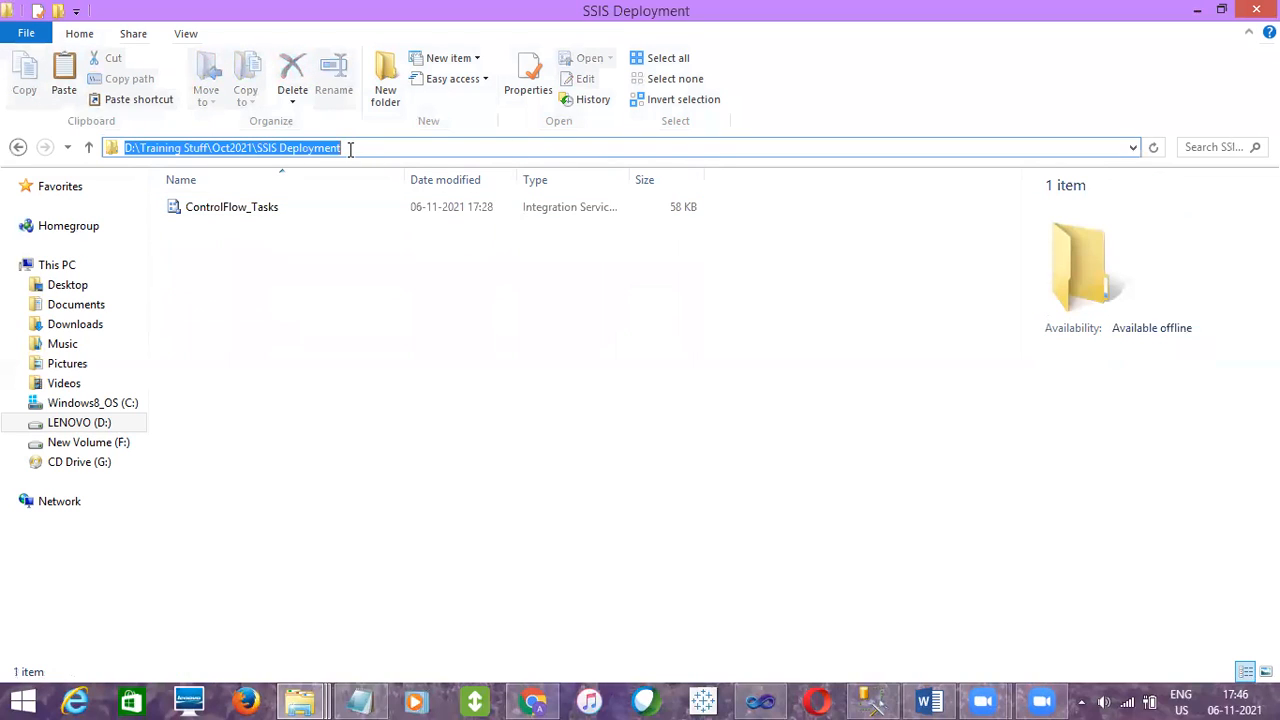
pyautogui.click(360, 380)
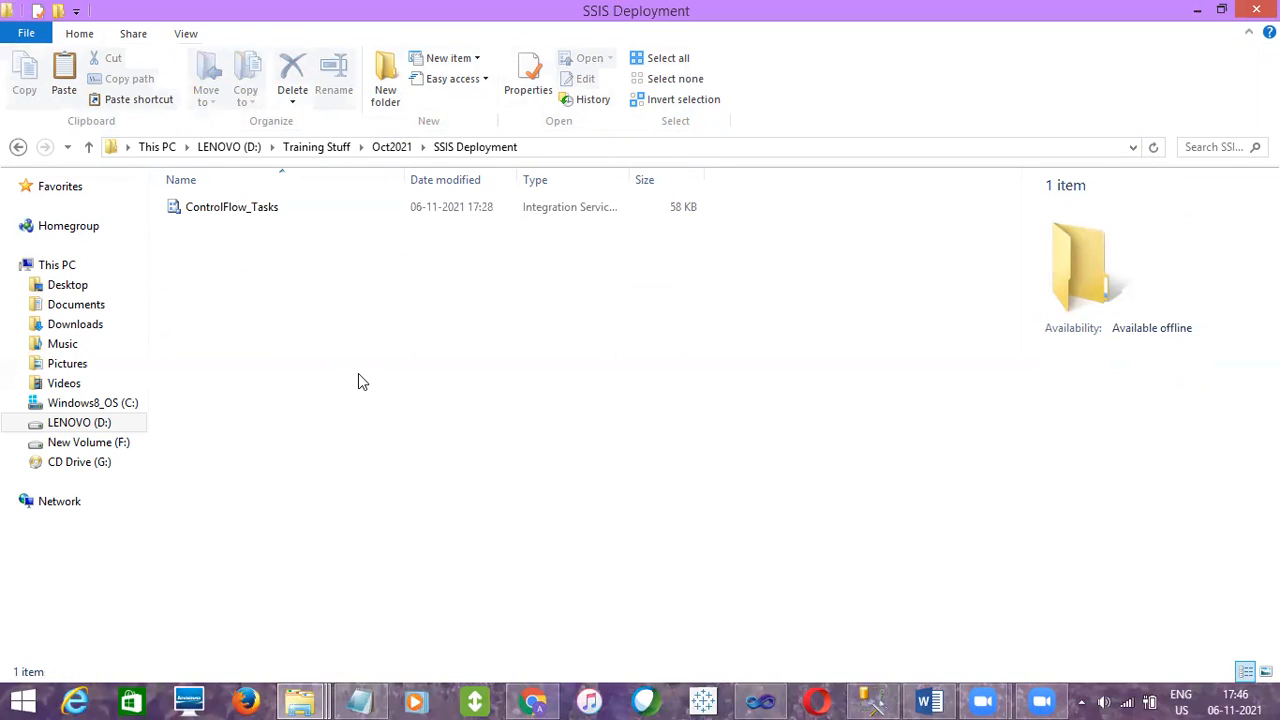
pyautogui.click(548, 152)
# In the ControlFlow_Tasks package, open the LENOVO-PC.Oct2021 connection manager to review its server name, then cancel
pyautogui.click(786, 700)
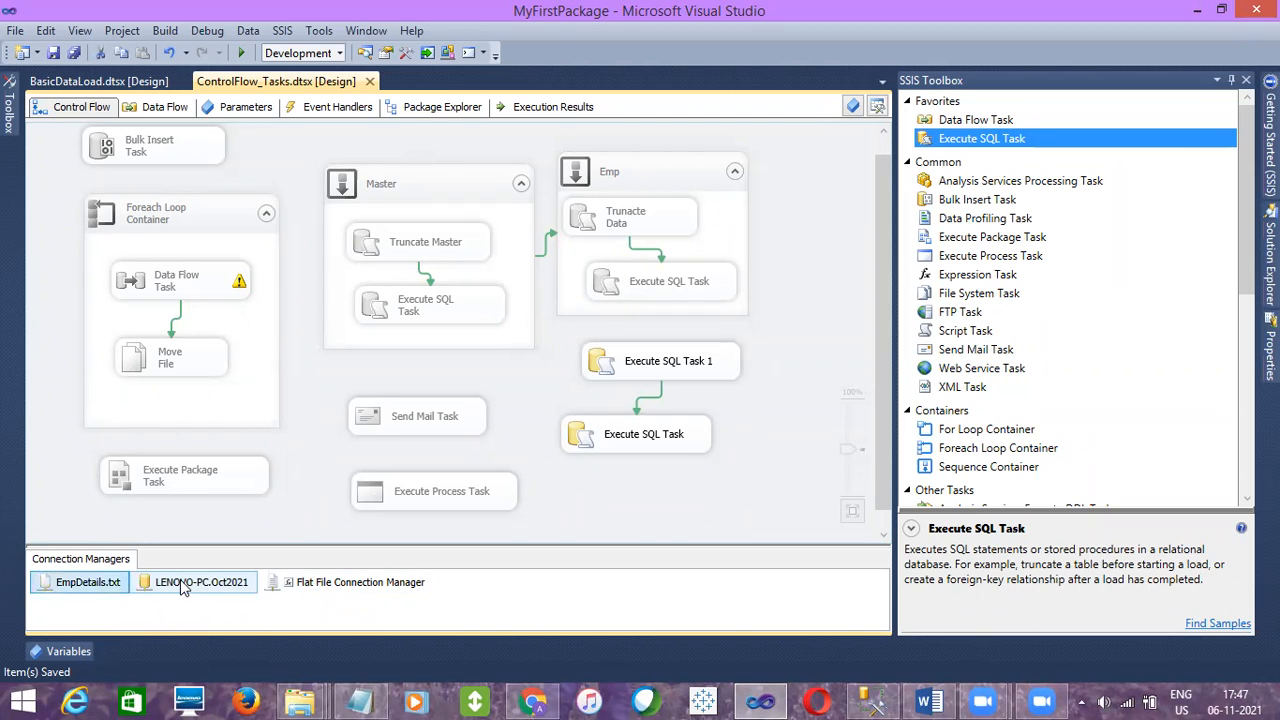
pyautogui.click(288, 483)
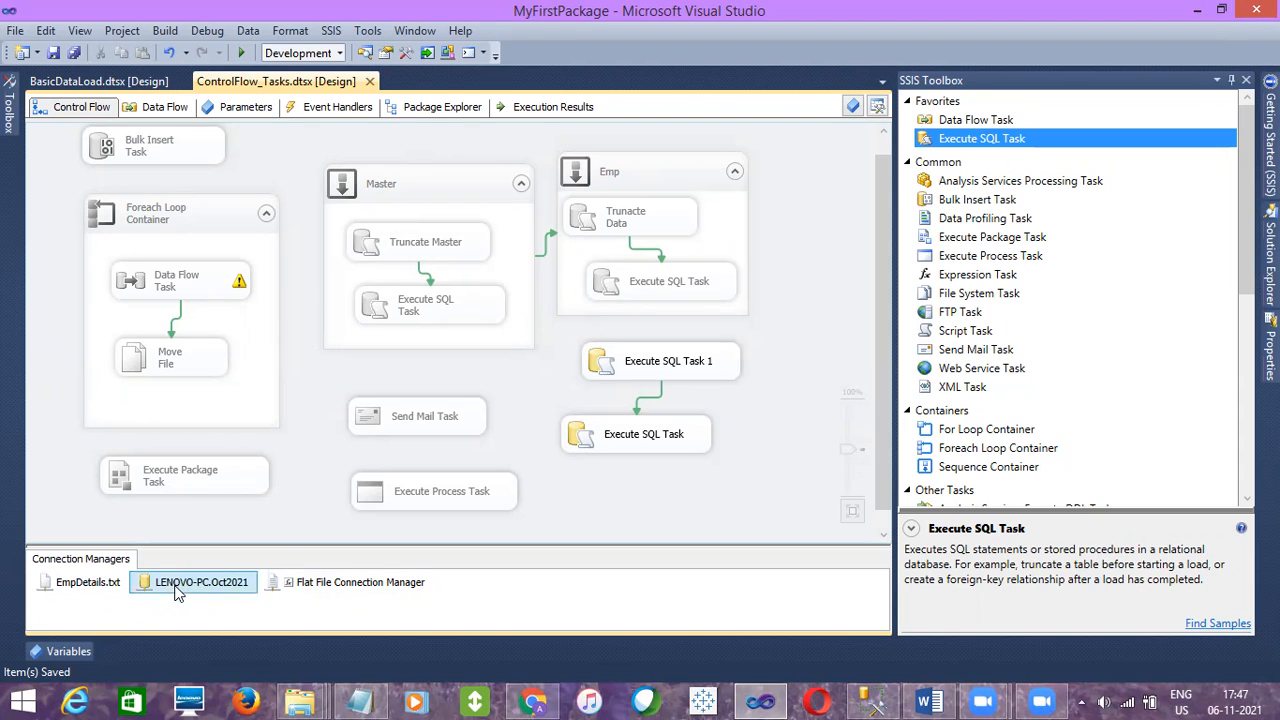
pyautogui.doubleClick(177, 592)
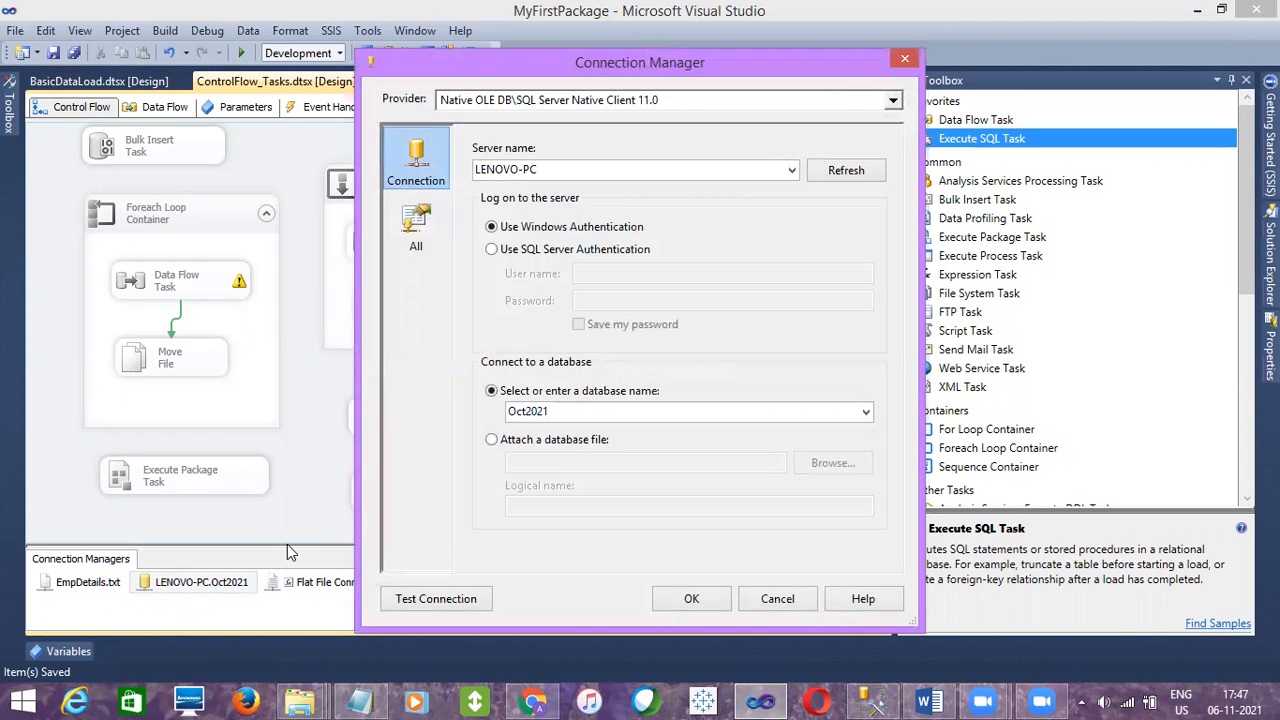
pyautogui.doubleClick(575, 170)
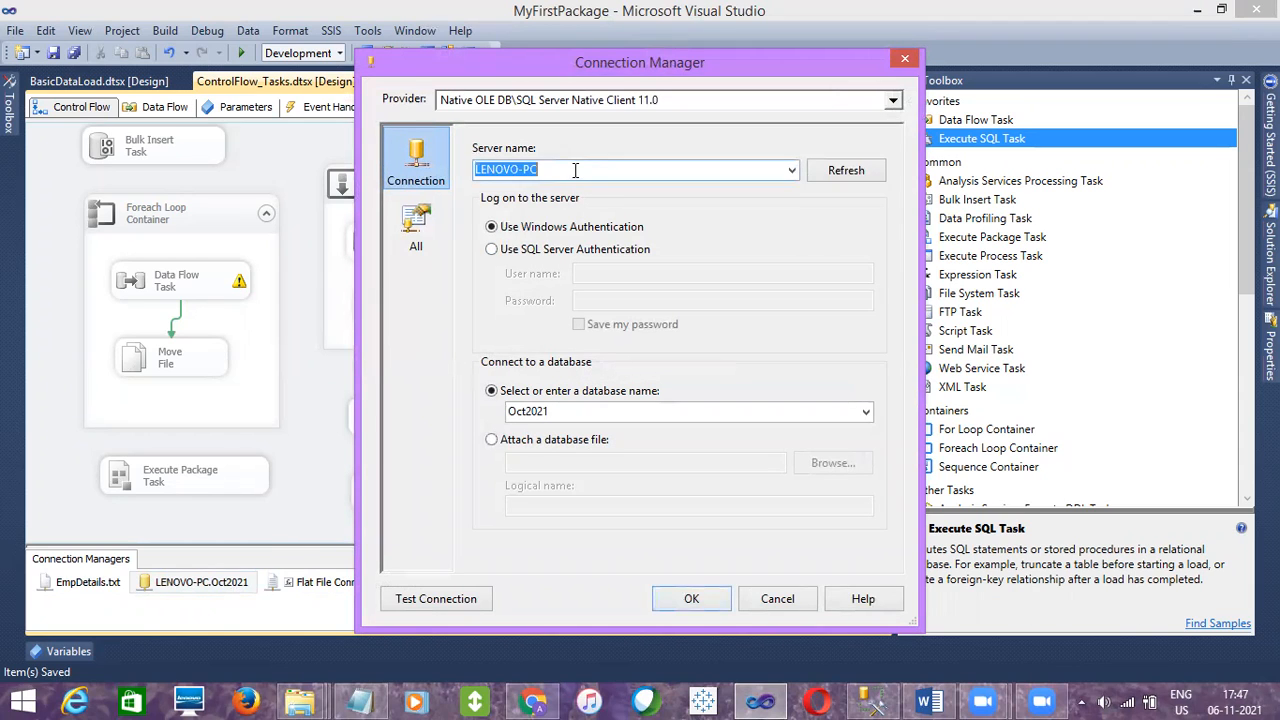
pyautogui.click(575, 170)
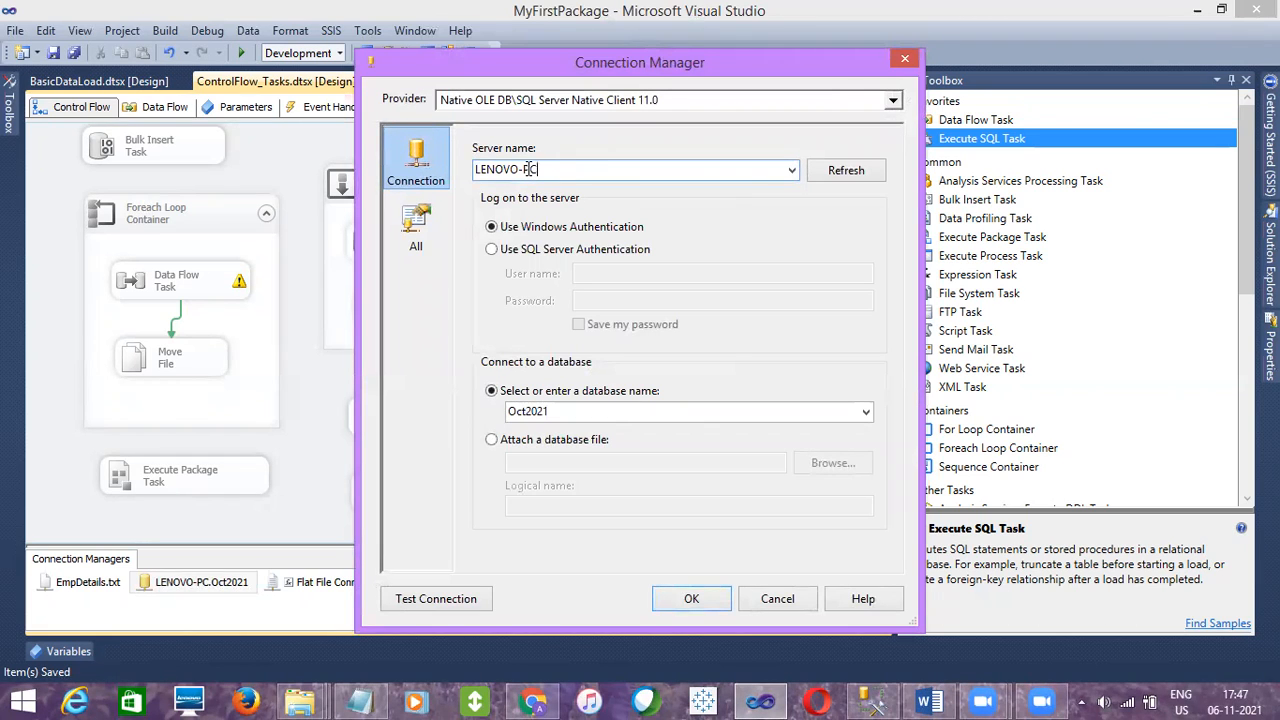
pyautogui.moveTo(591, 169); pyautogui.dragTo(476, 170)
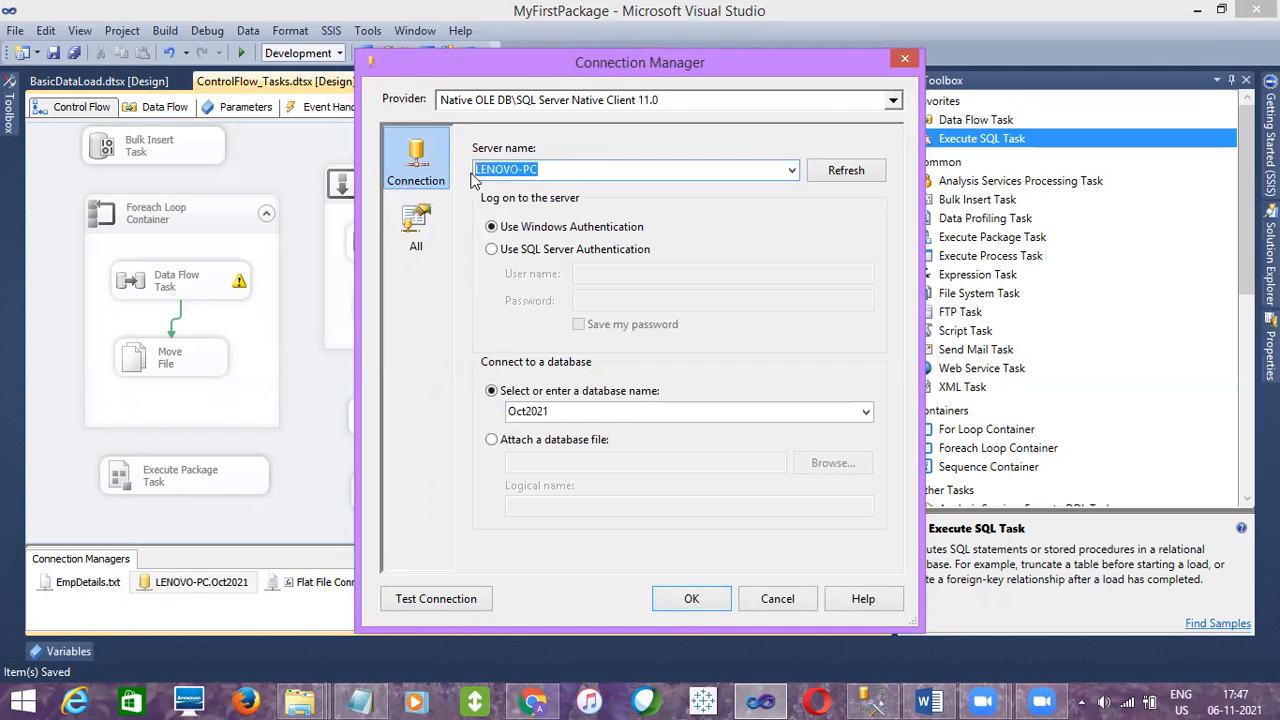
pyautogui.click(787, 605)
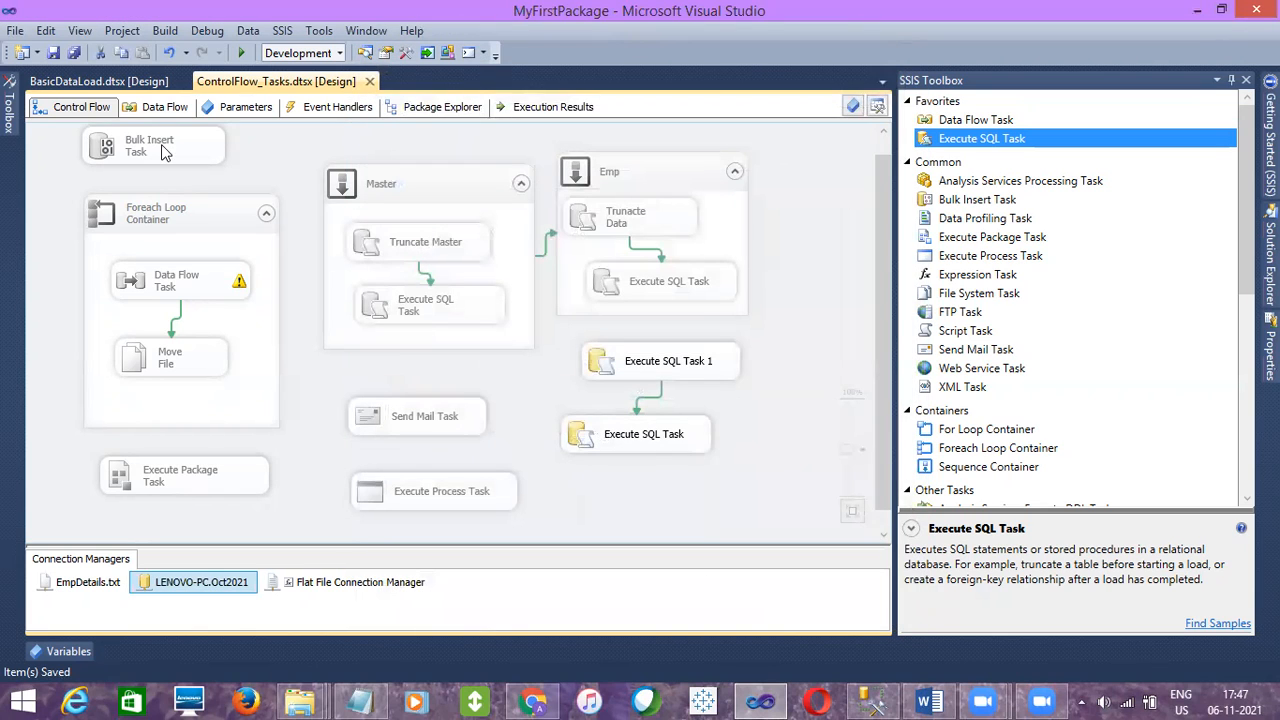
# Switch to the BasicDataLoad package and review its list of connection managers
pyautogui.click(113, 82)
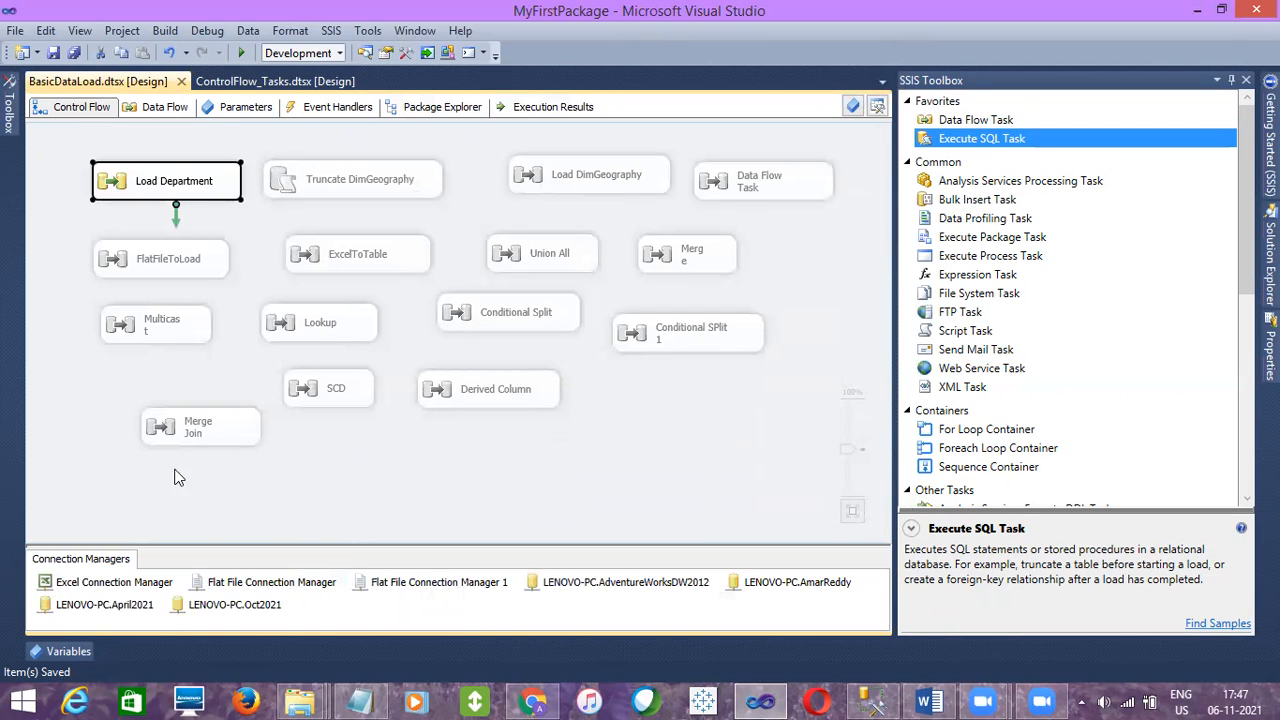
pyautogui.click(310, 488)
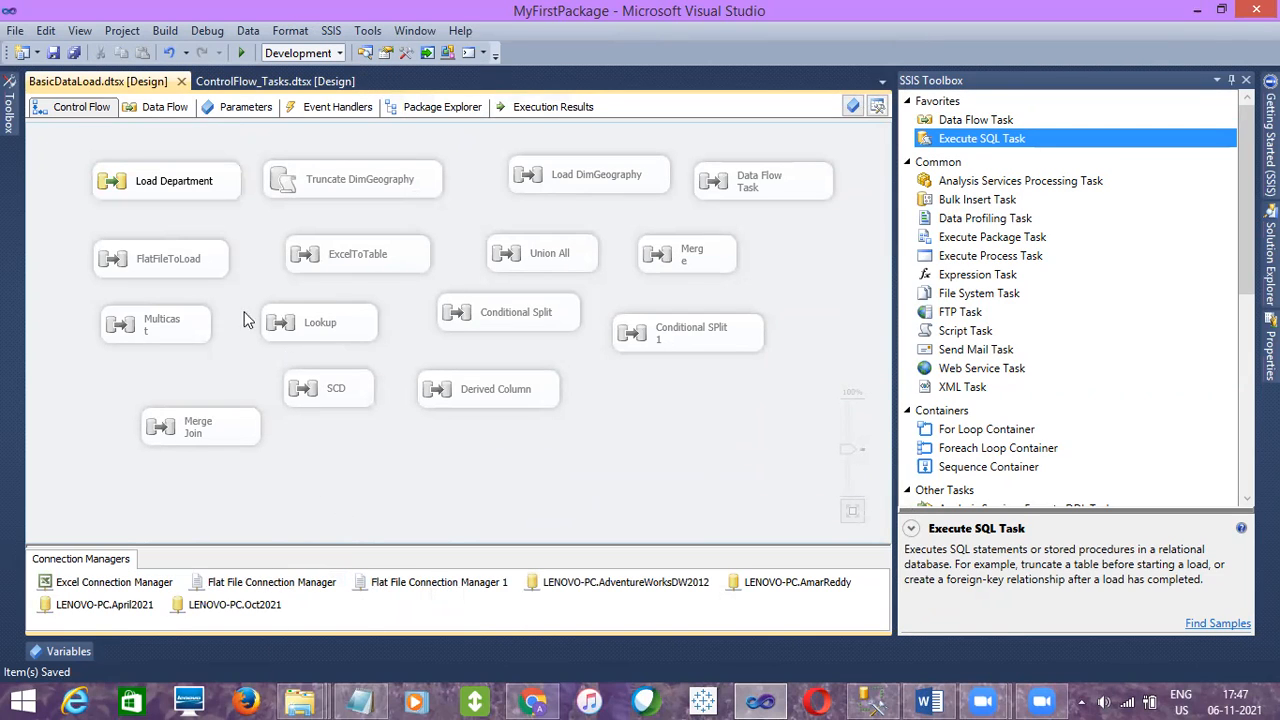
pyautogui.click(122, 584)
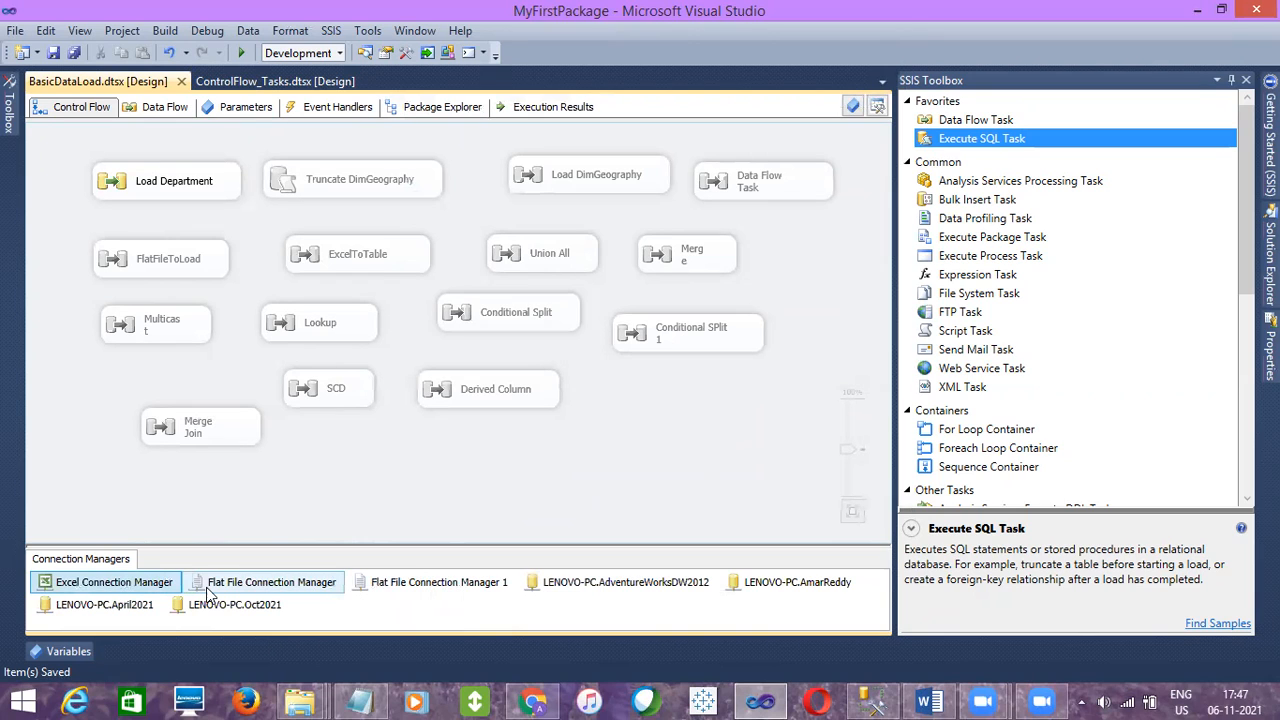
pyautogui.click(270, 582)
pyautogui.click(368, 583)
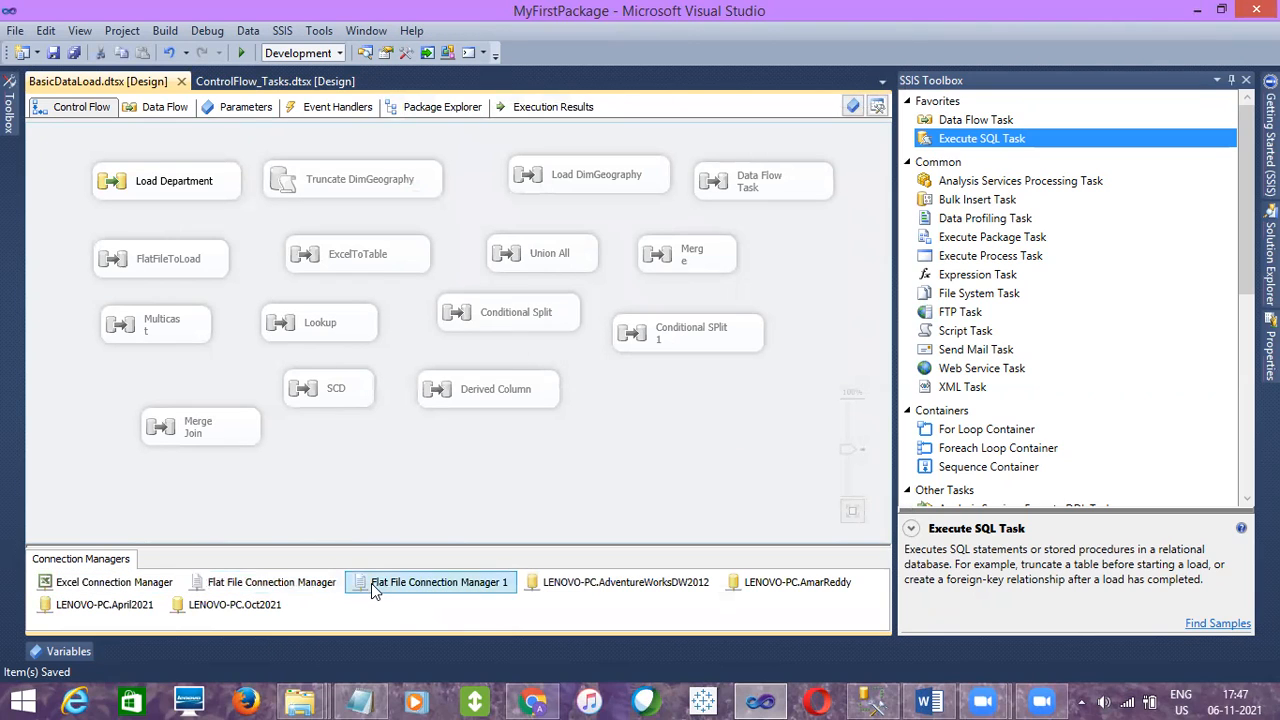
pyautogui.click(555, 586)
pyautogui.click(746, 578)
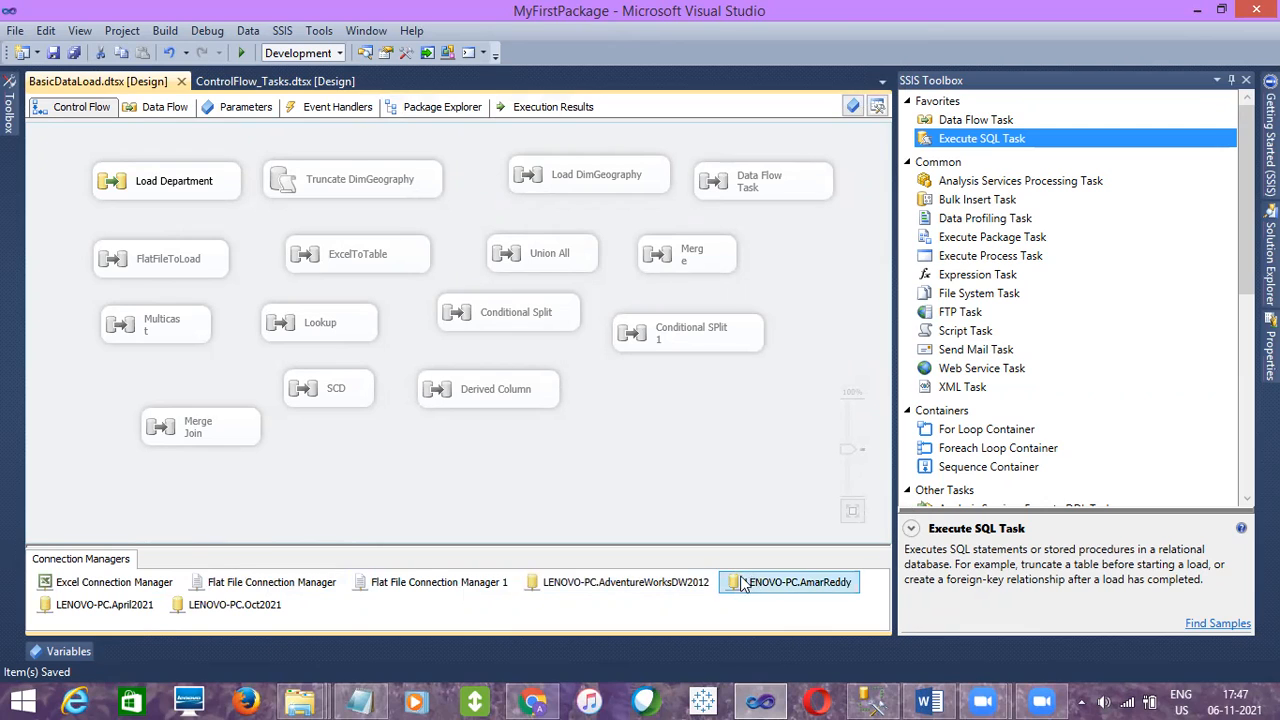
pyautogui.click(137, 618)
pyautogui.click(232, 604)
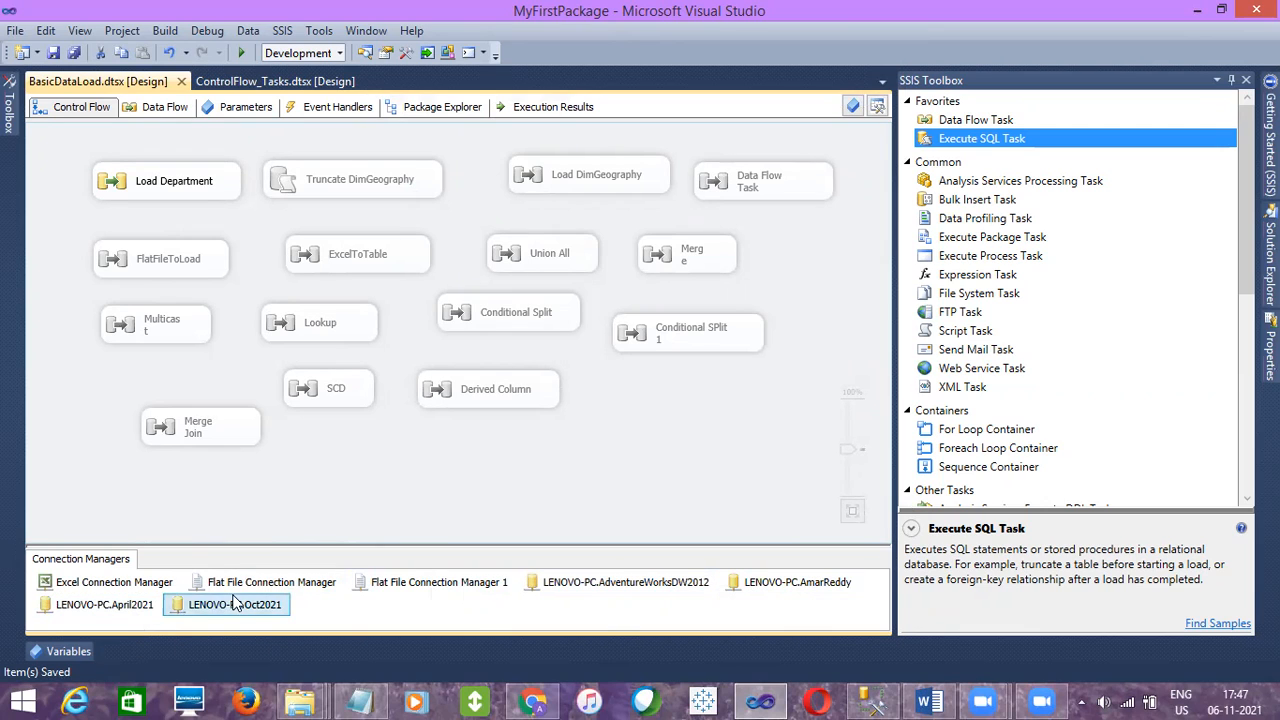
pyautogui.click(290, 537)
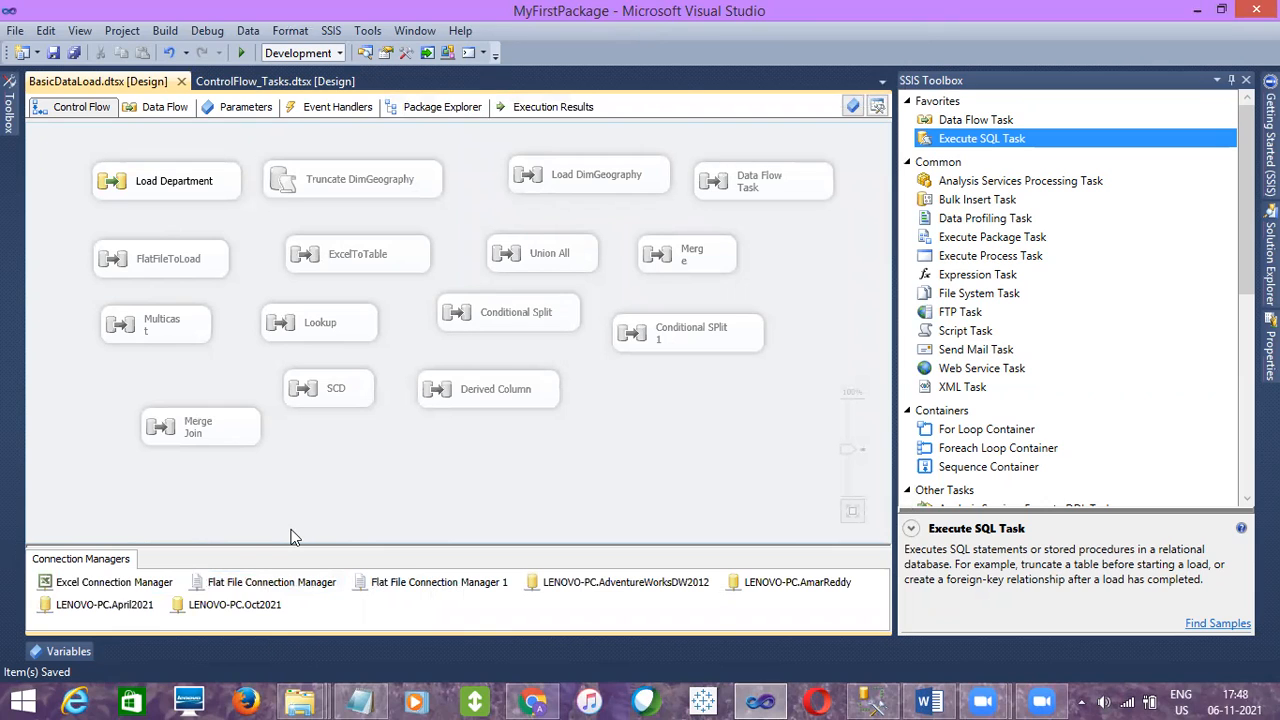
# Open the AmarReddy, Oct2021 and AdventureWorksDW2012 connection managers in turn to review their server and database settings
pyautogui.click(609, 586)
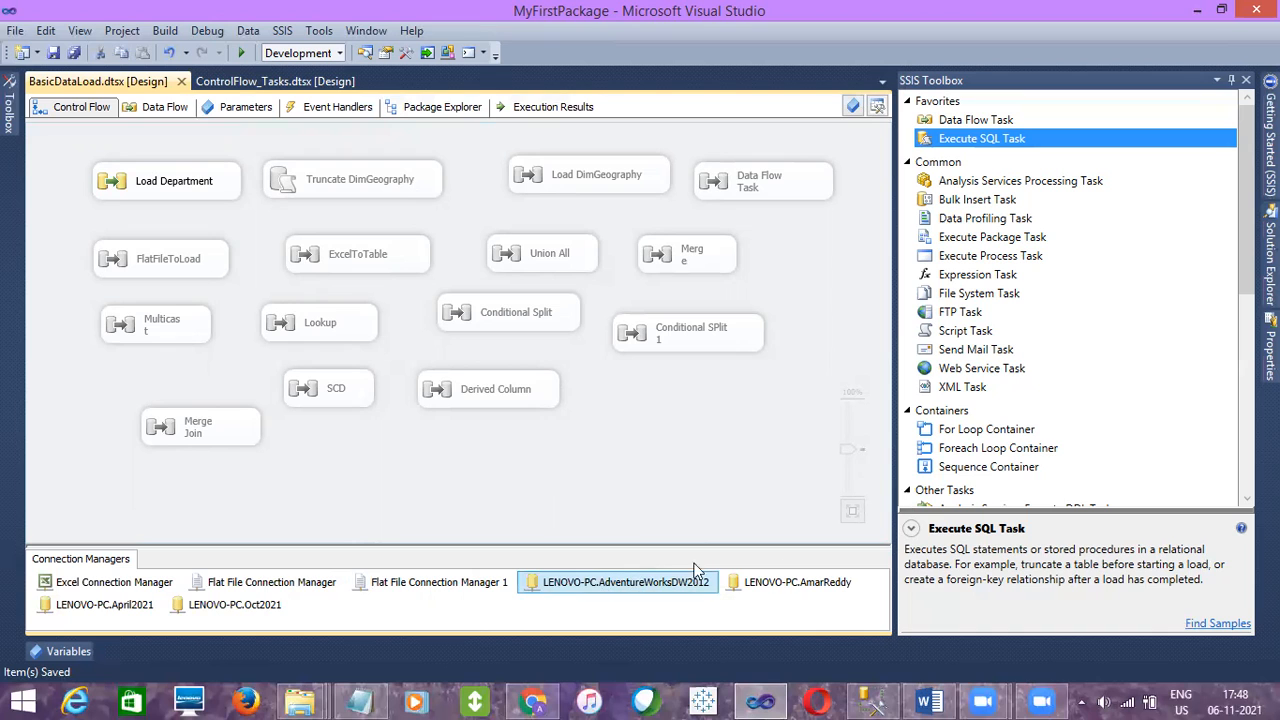
pyautogui.click(793, 582)
pyautogui.doubleClick(791, 582)
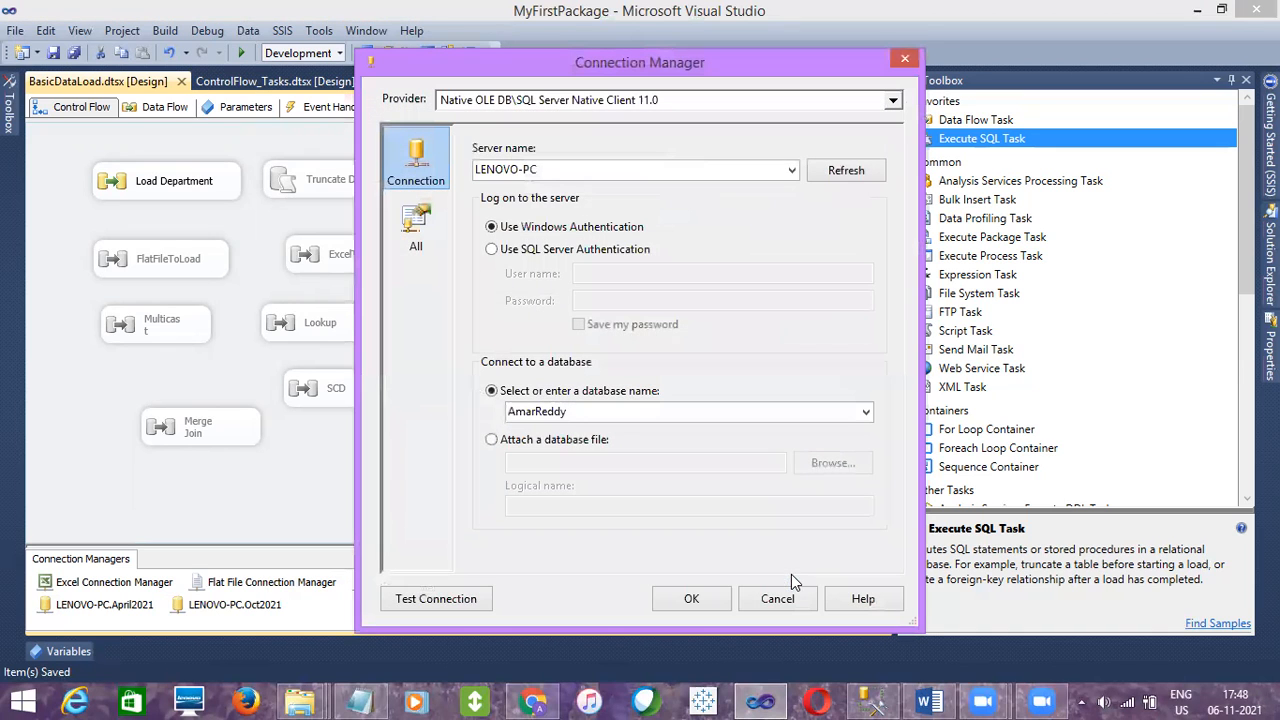
pyautogui.doubleClick(559, 170)
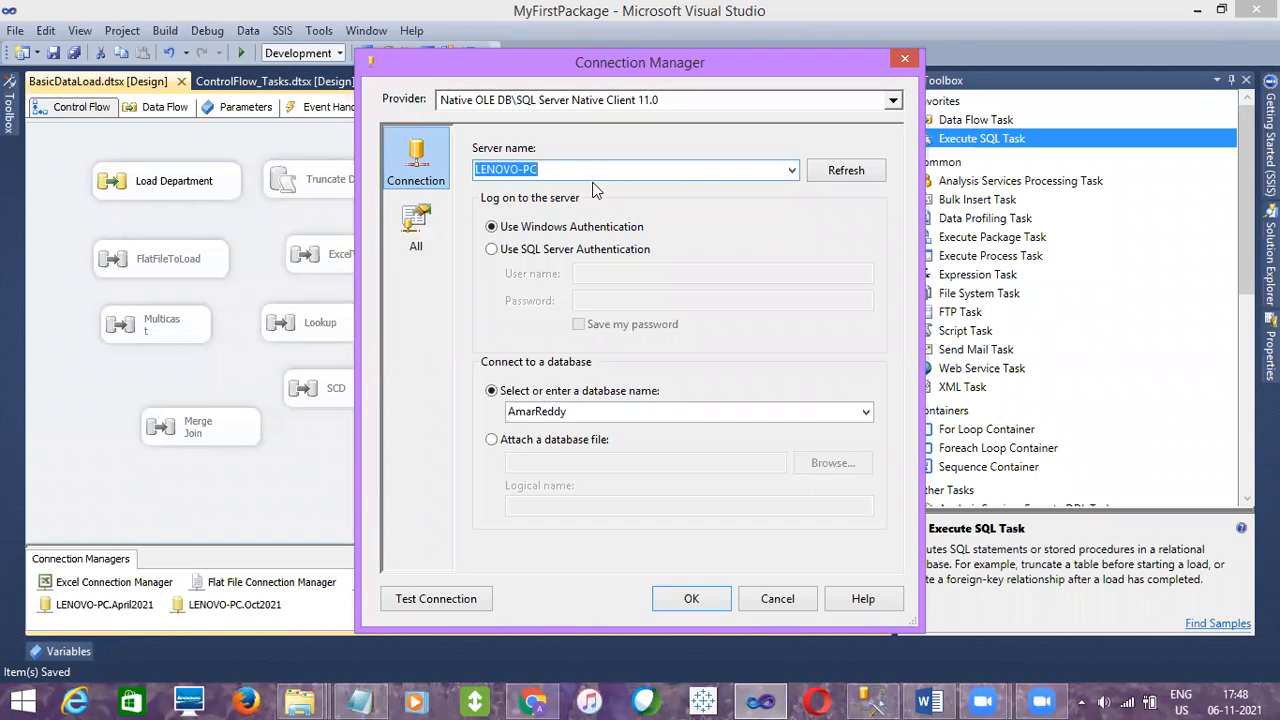
pyautogui.click(777, 598)
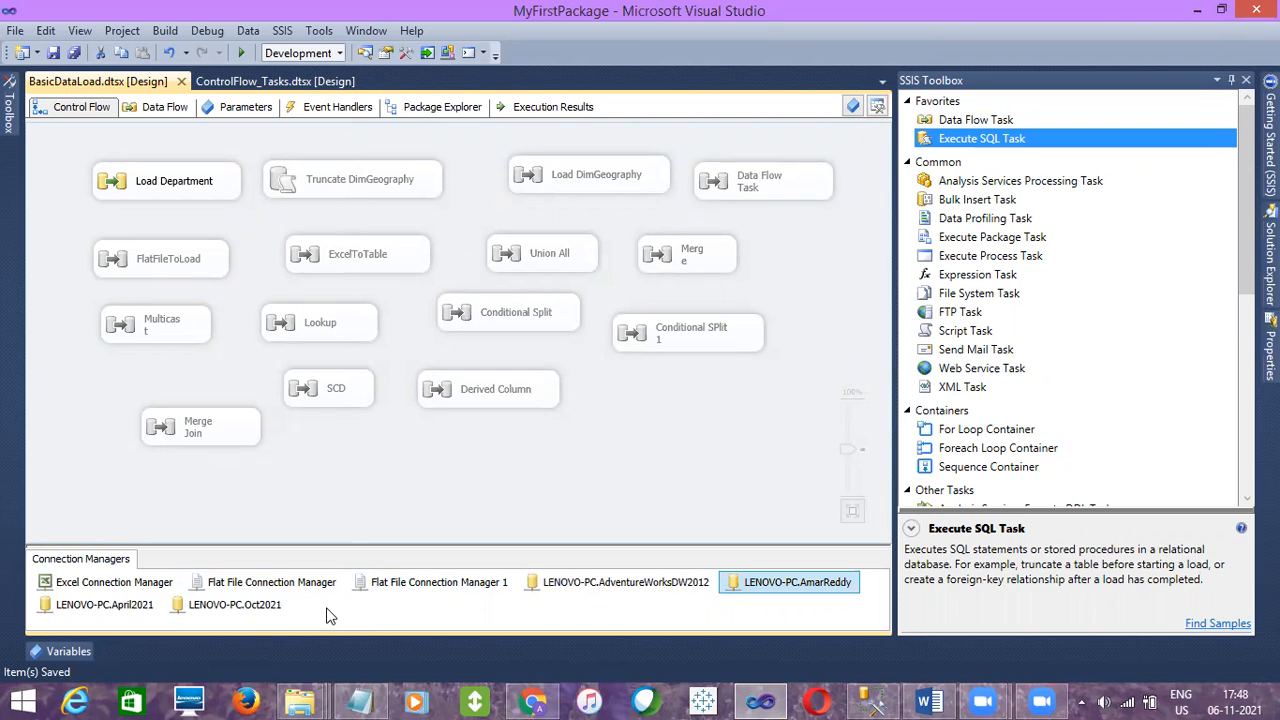
pyautogui.doubleClick(270, 606)
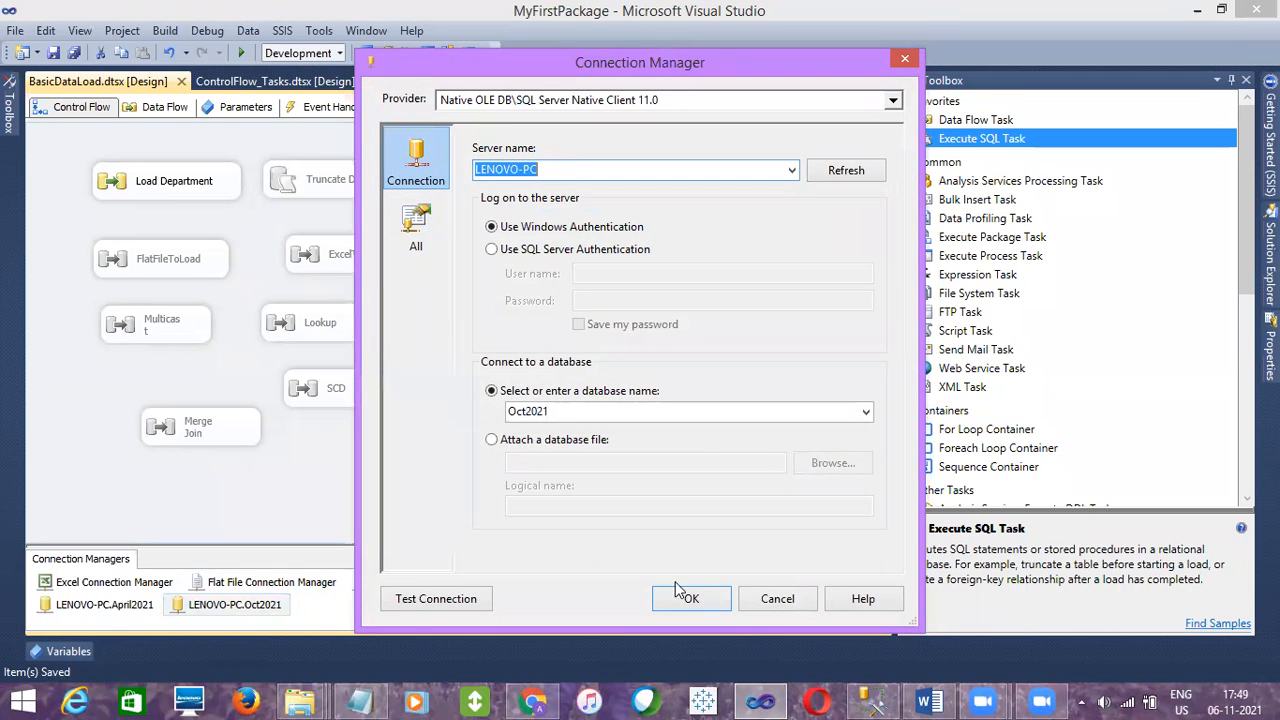
pyautogui.click(775, 596)
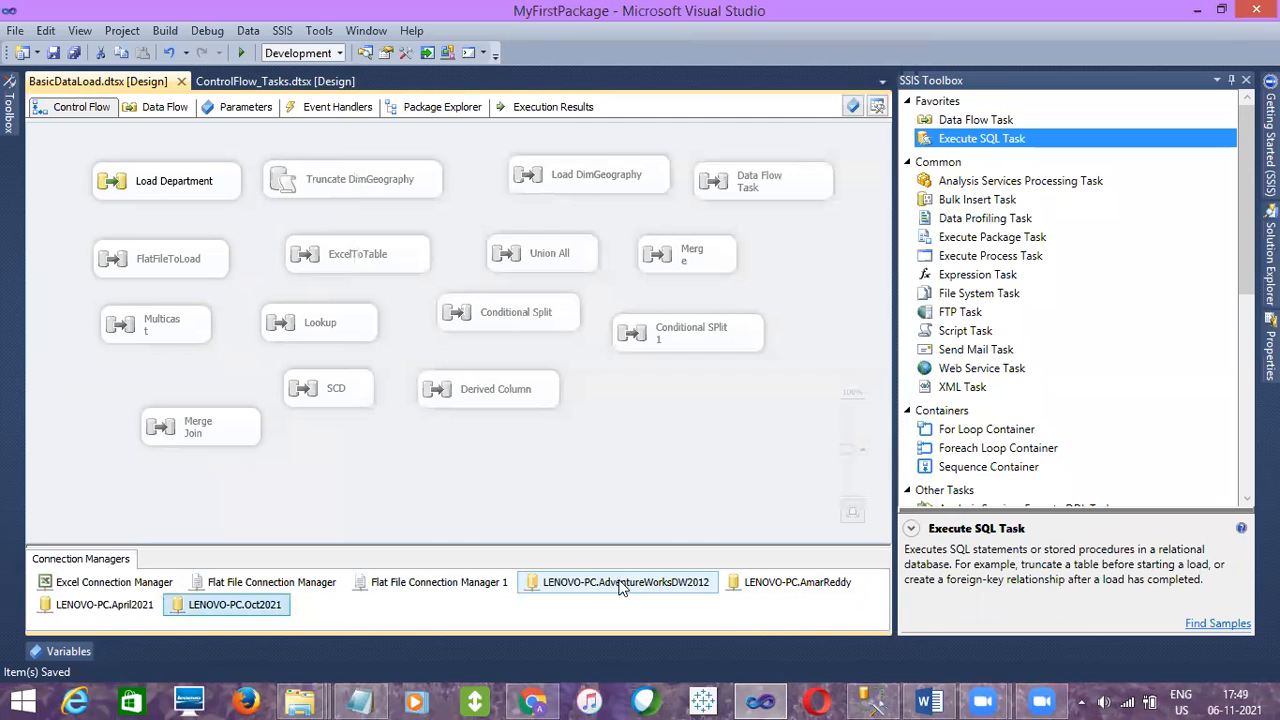
pyautogui.click(620, 588)
pyautogui.doubleClick(620, 588)
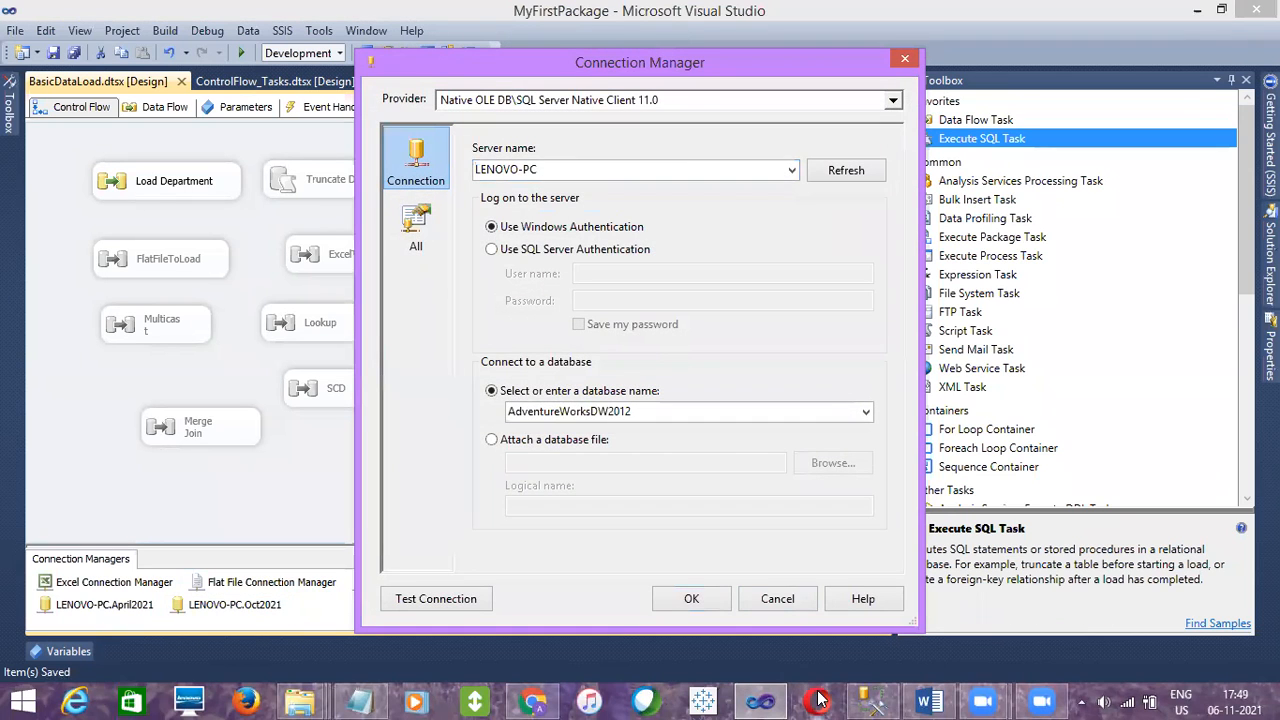
pyautogui.click(780, 600)
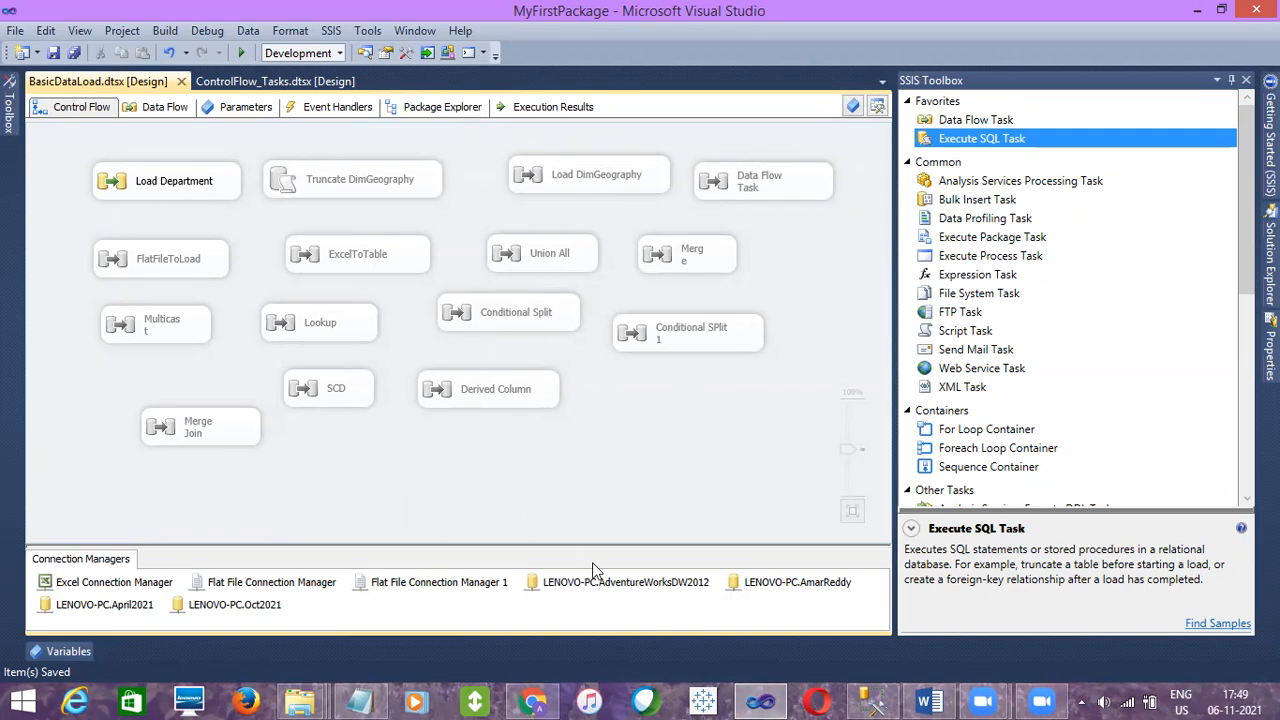
# Reopen the AdventureWorksDW2012 and AmarReddy connection managers to compare their server names, cancelling each
pyautogui.click(624, 590)
pyautogui.doubleClick(624, 590)
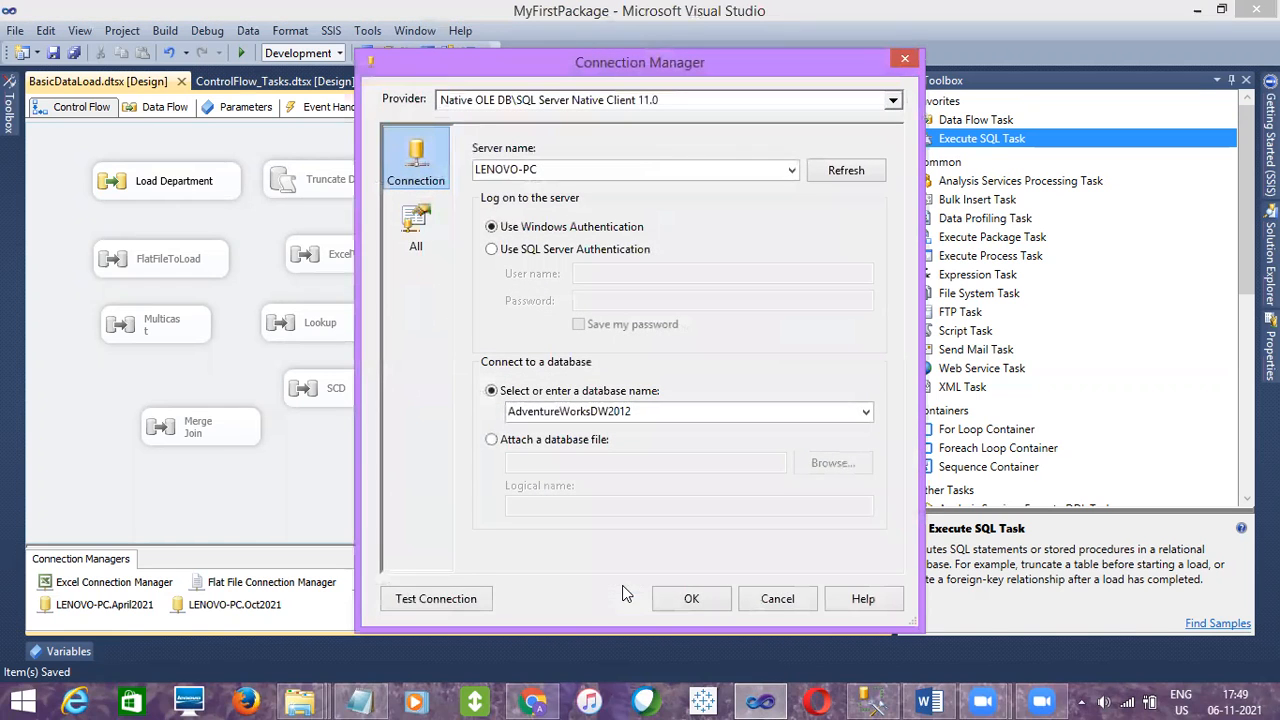
pyautogui.click(777, 600)
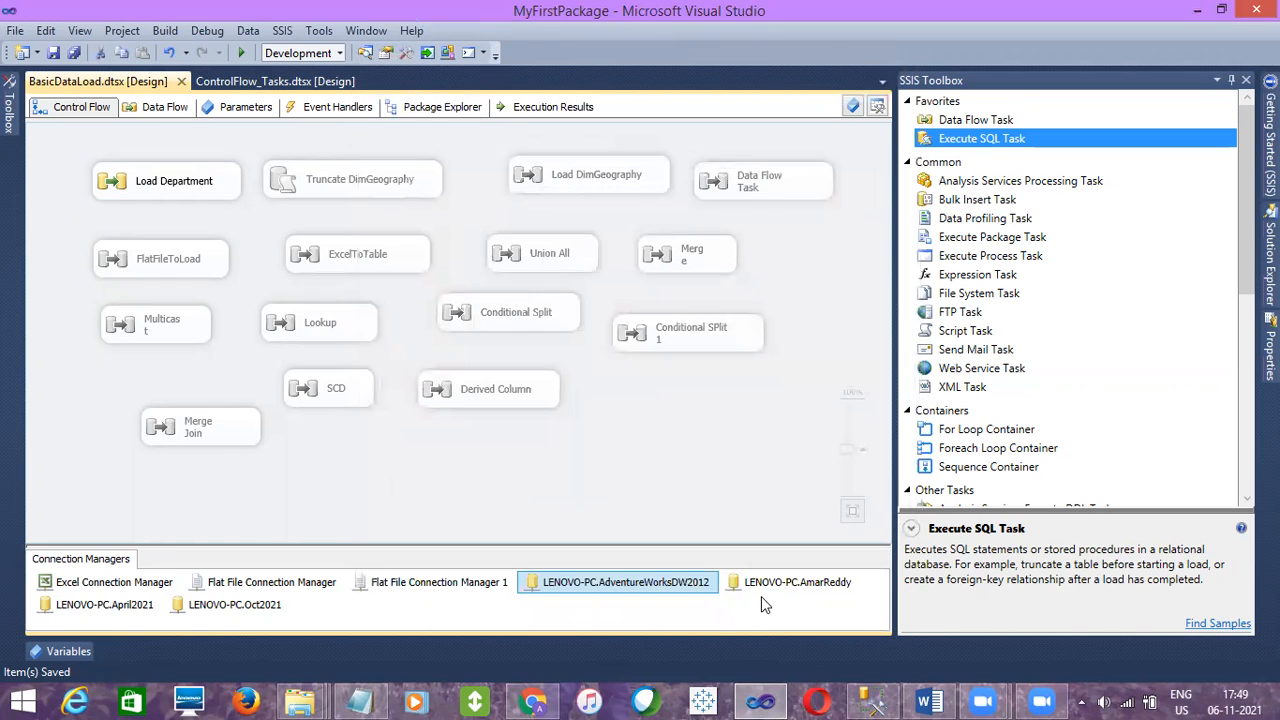
pyautogui.click(764, 591)
pyautogui.doubleClick(763, 591)
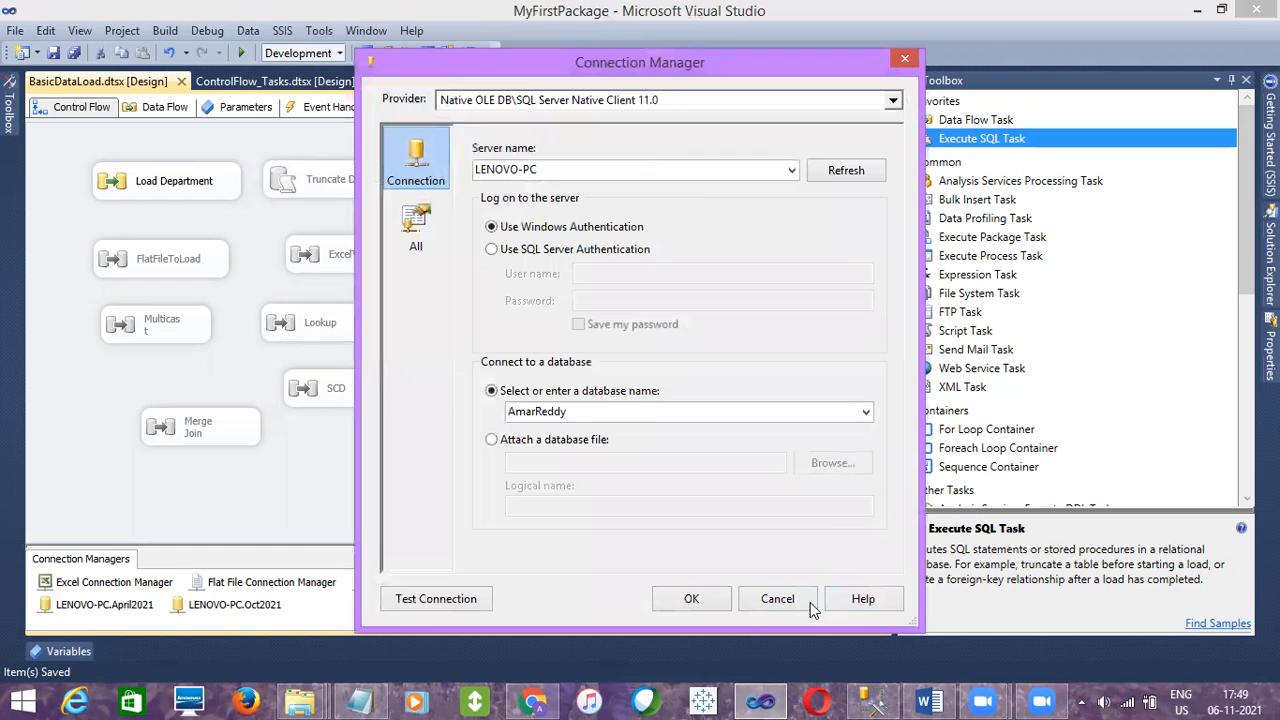
pyautogui.click(786, 603)
pyautogui.click(656, 505)
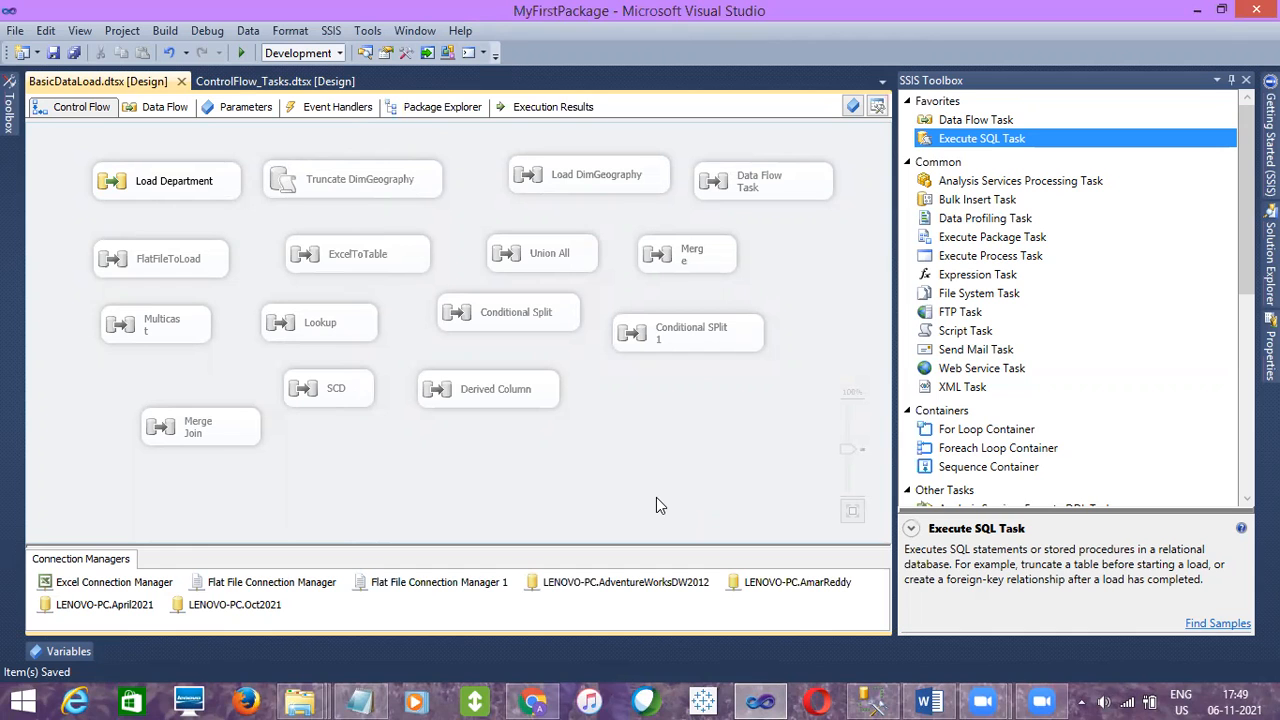
# In SQL Server Management Studio, add the note Configuration in SSIS below the deployment method list
pyautogui.click(873, 700)
pyautogui.press('Return')
pyautogui.press('Return')
pyautogui.press('Return')
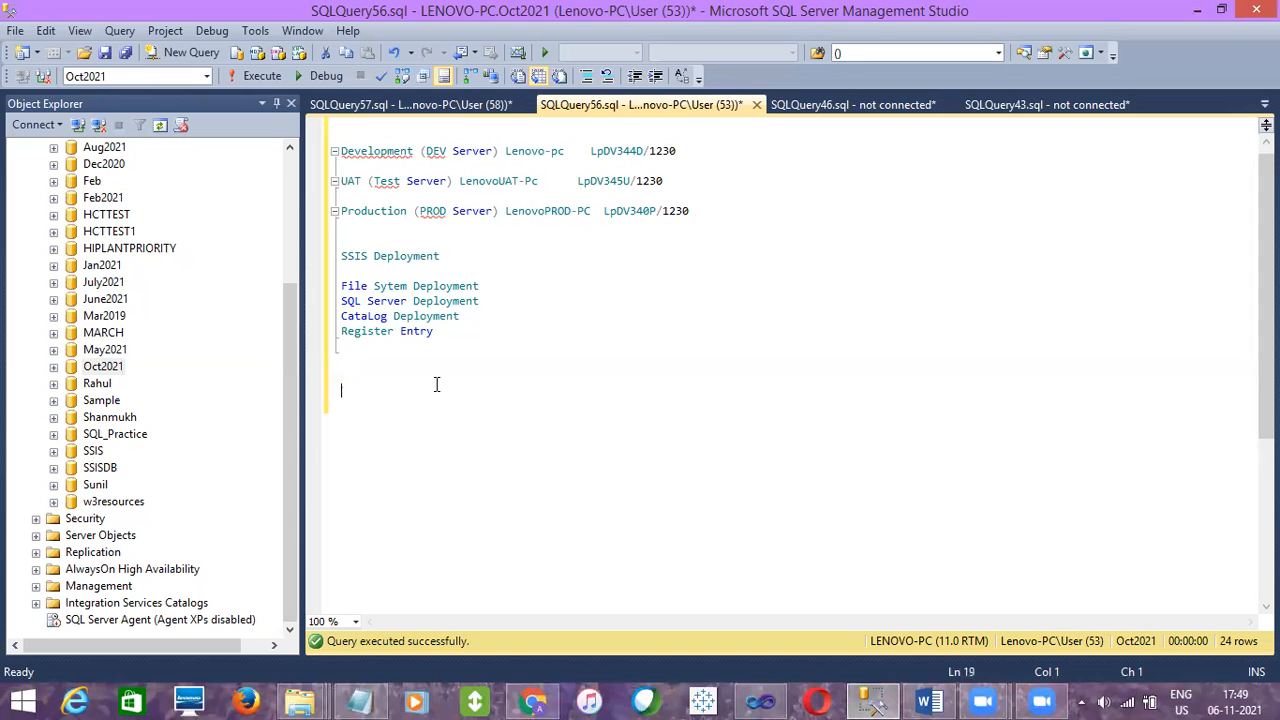
pyautogui.write('Configuration in SSIS')
pyautogui.press('Return')
pyautogui.press('Return')
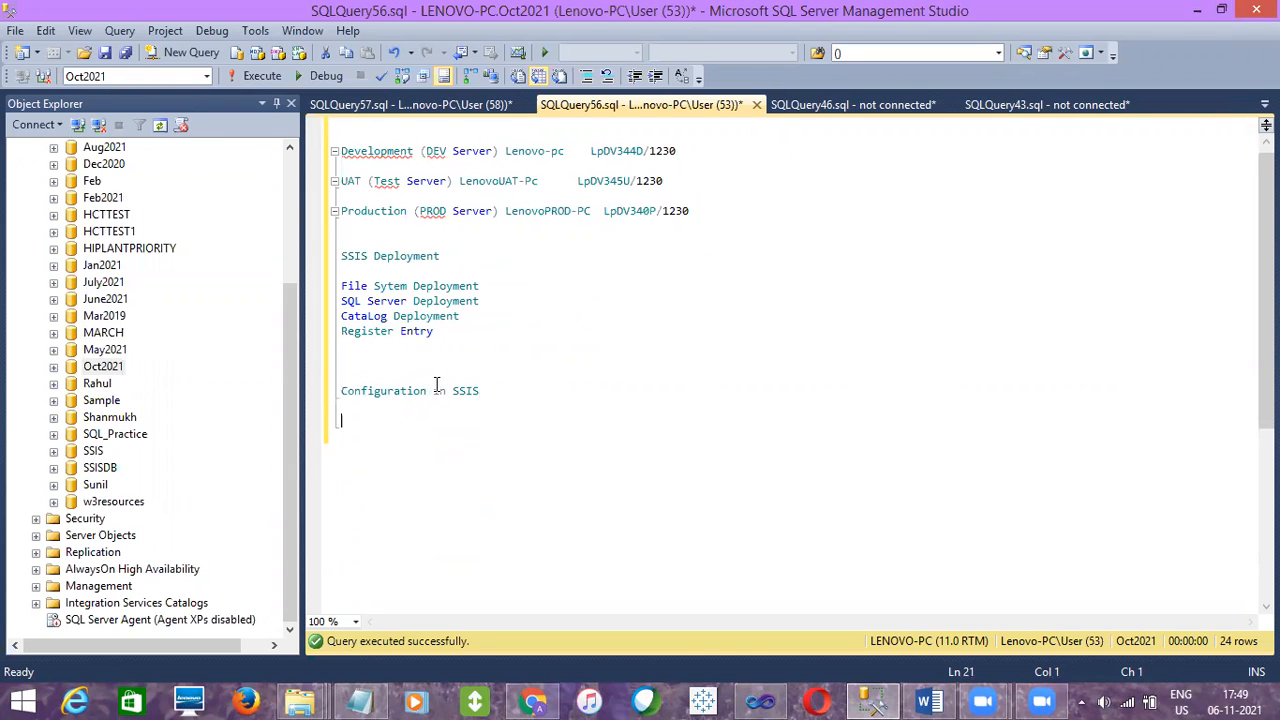
# Switch back to the BasicDataLoad package designer and look through the SSIS menu options
pyautogui.click(760, 701)
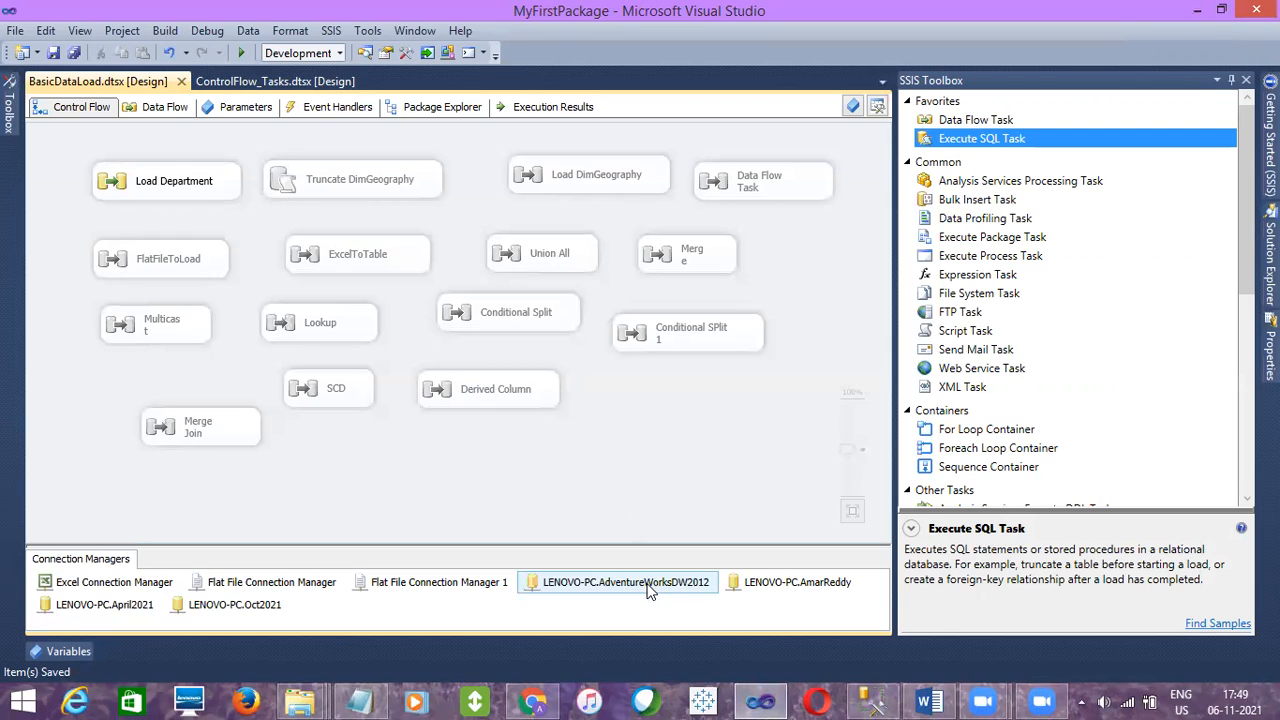
pyautogui.rightClick(640, 445)
pyautogui.press('Escape')
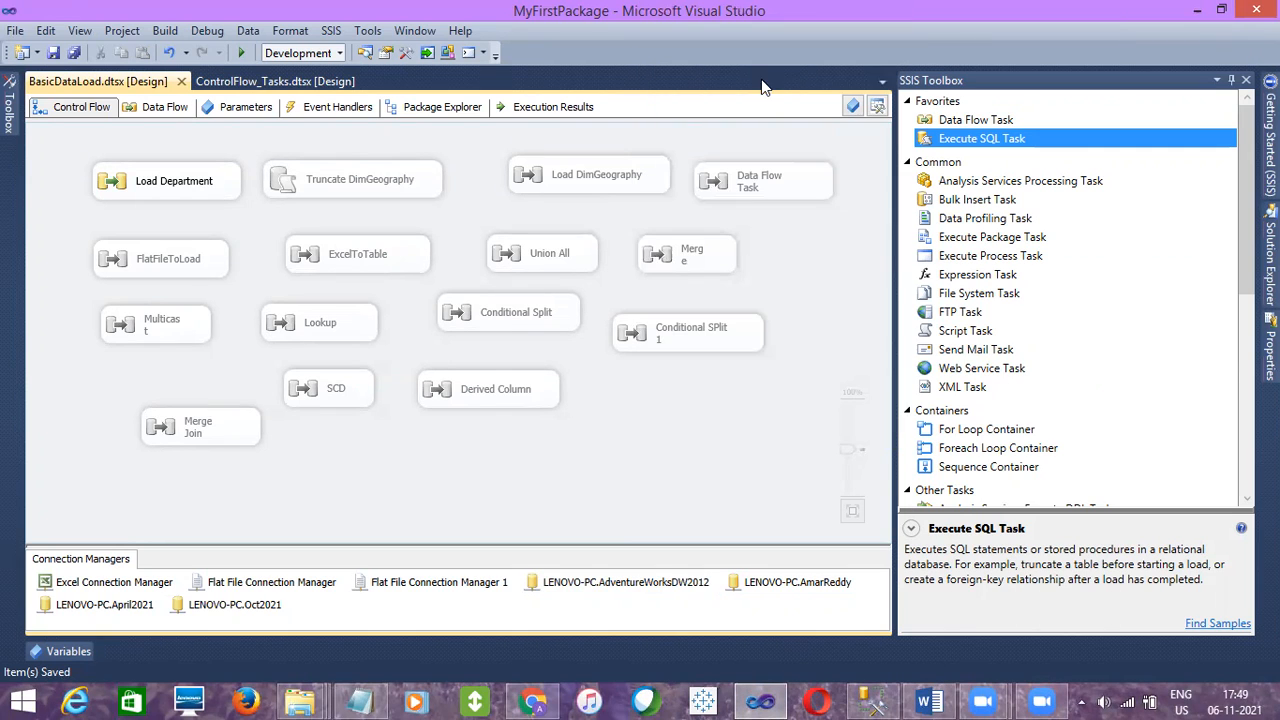
pyautogui.rightClick(620, 453)
pyautogui.click(330, 33)
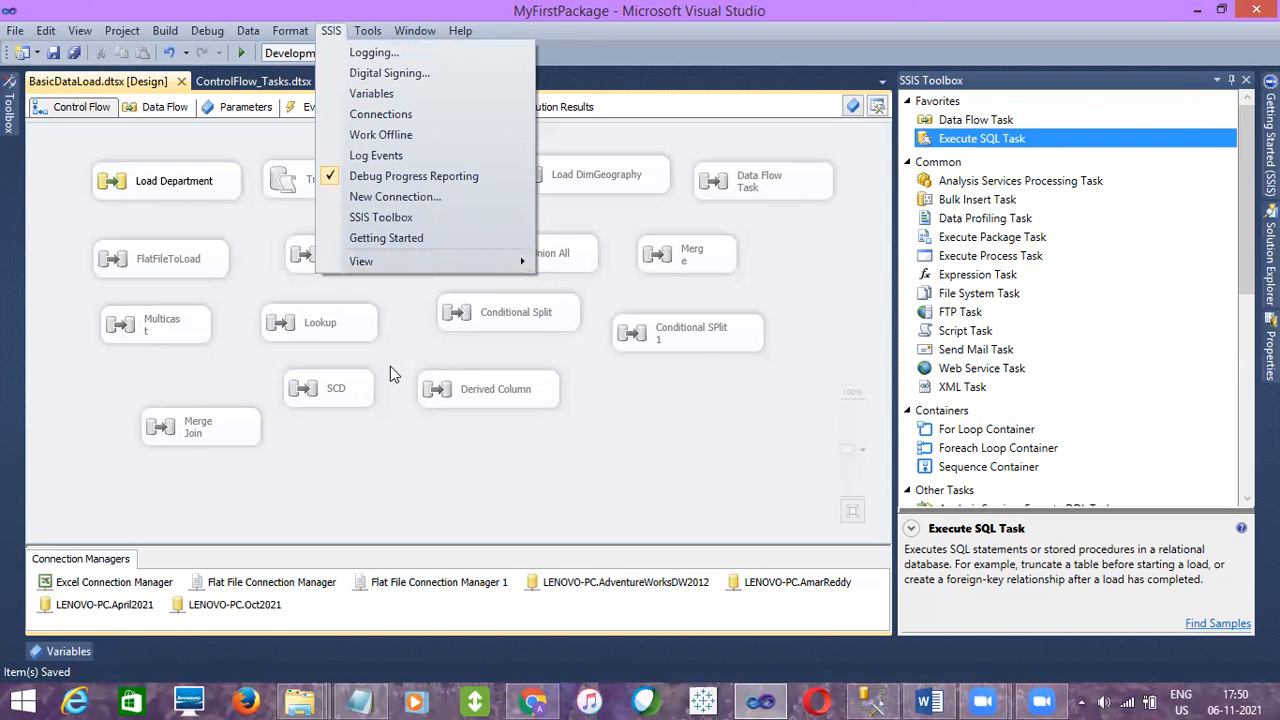
pyautogui.click(390, 434)
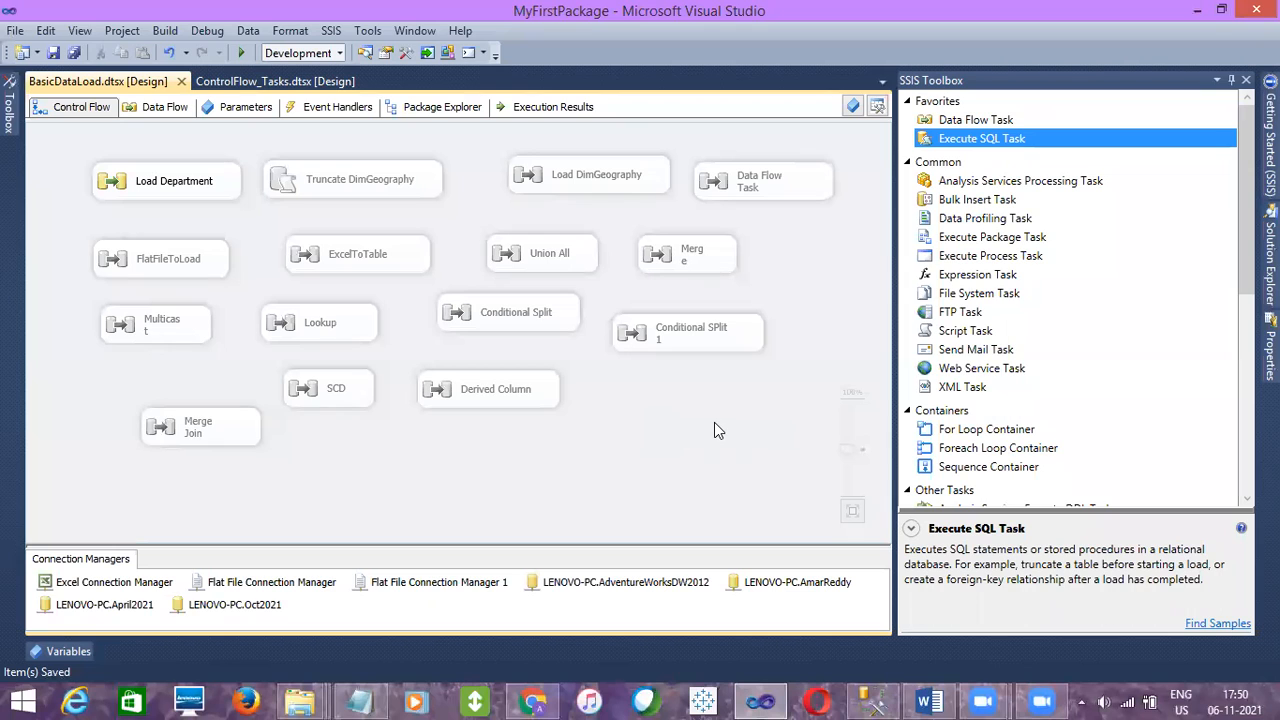
# Open the BasicDataLoad package properties and launch the Package Configurations Organizer from the Configurations property
pyautogui.click(1271, 352)
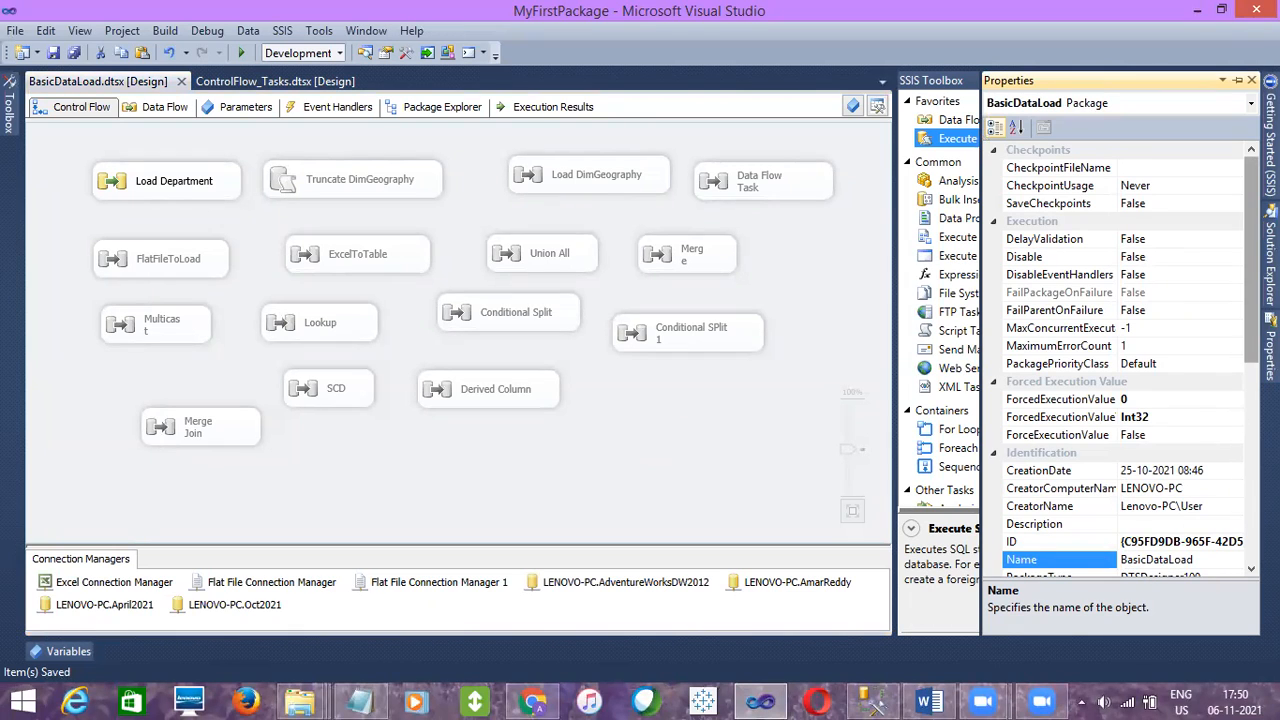
pyautogui.scroll(-3, 1077, 488)
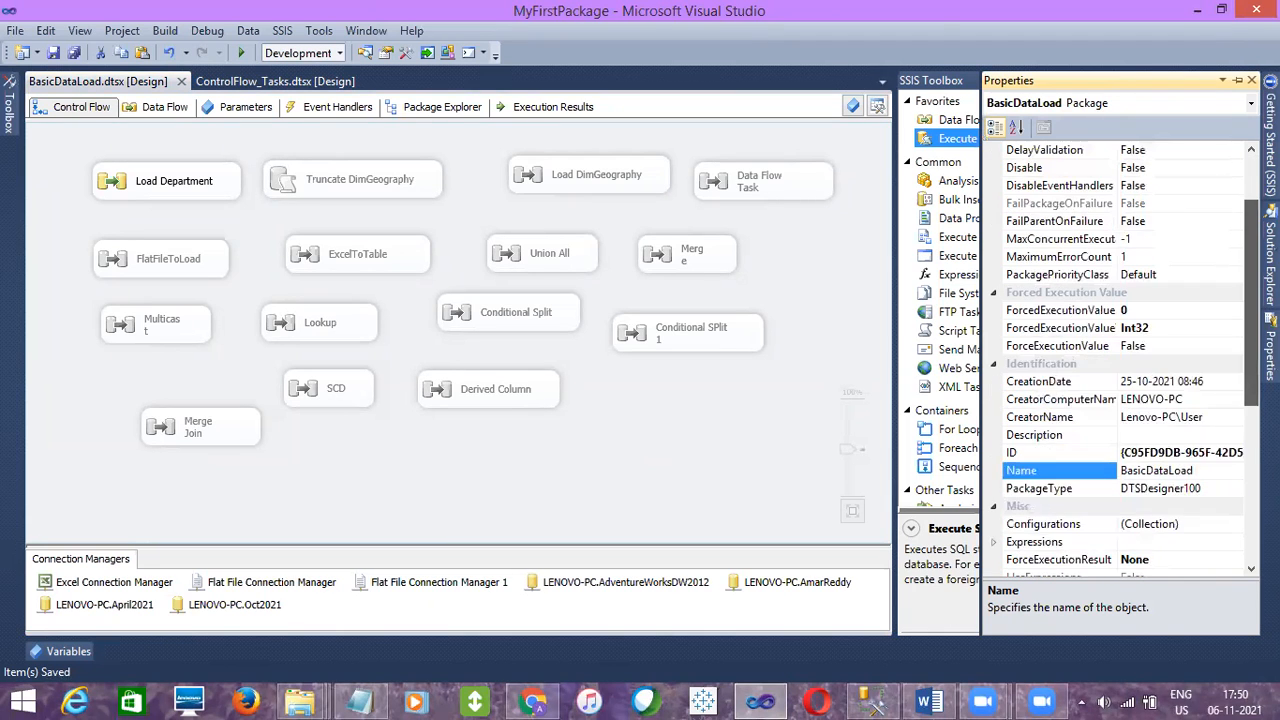
pyautogui.click(1077, 488)
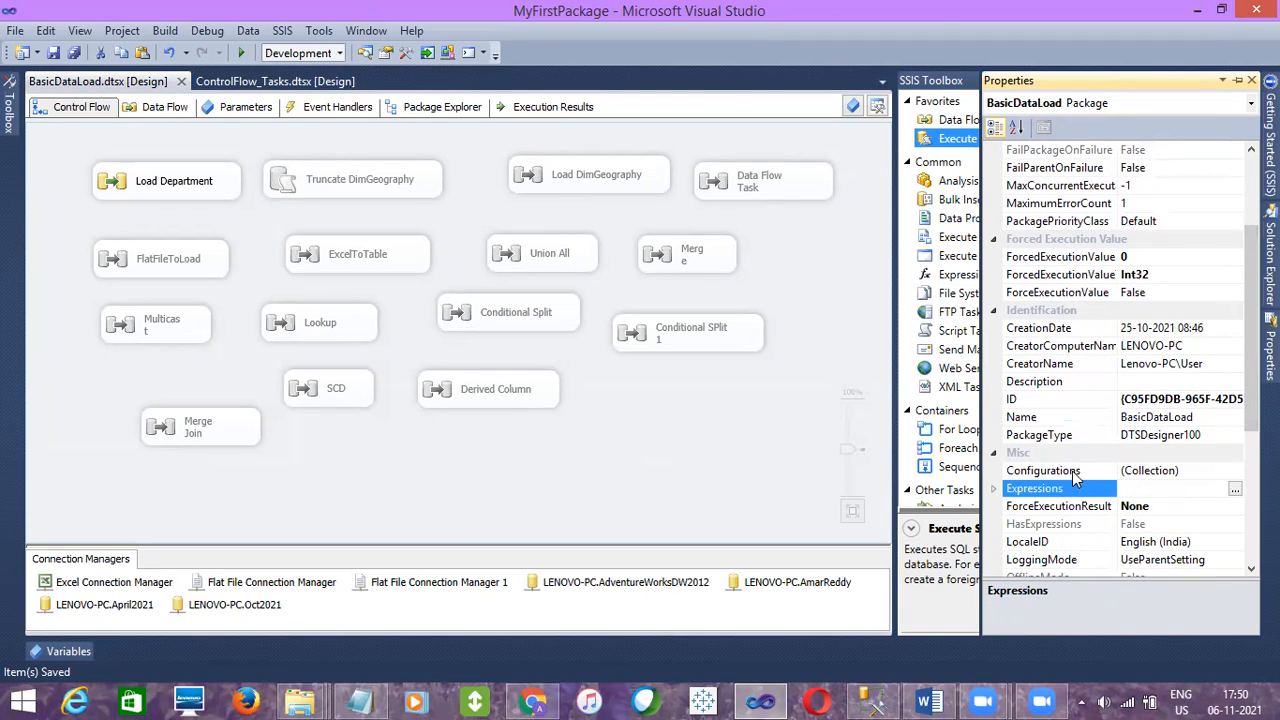
pyautogui.click(1073, 472)
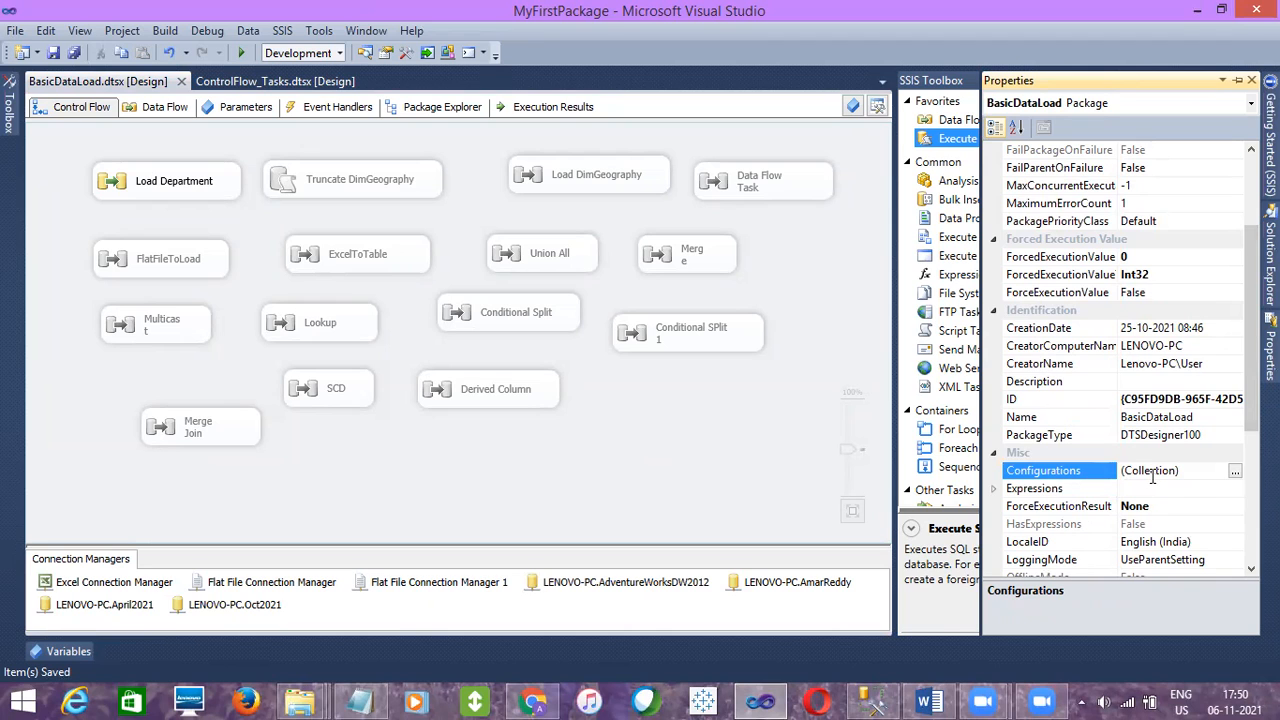
pyautogui.click(1235, 473)
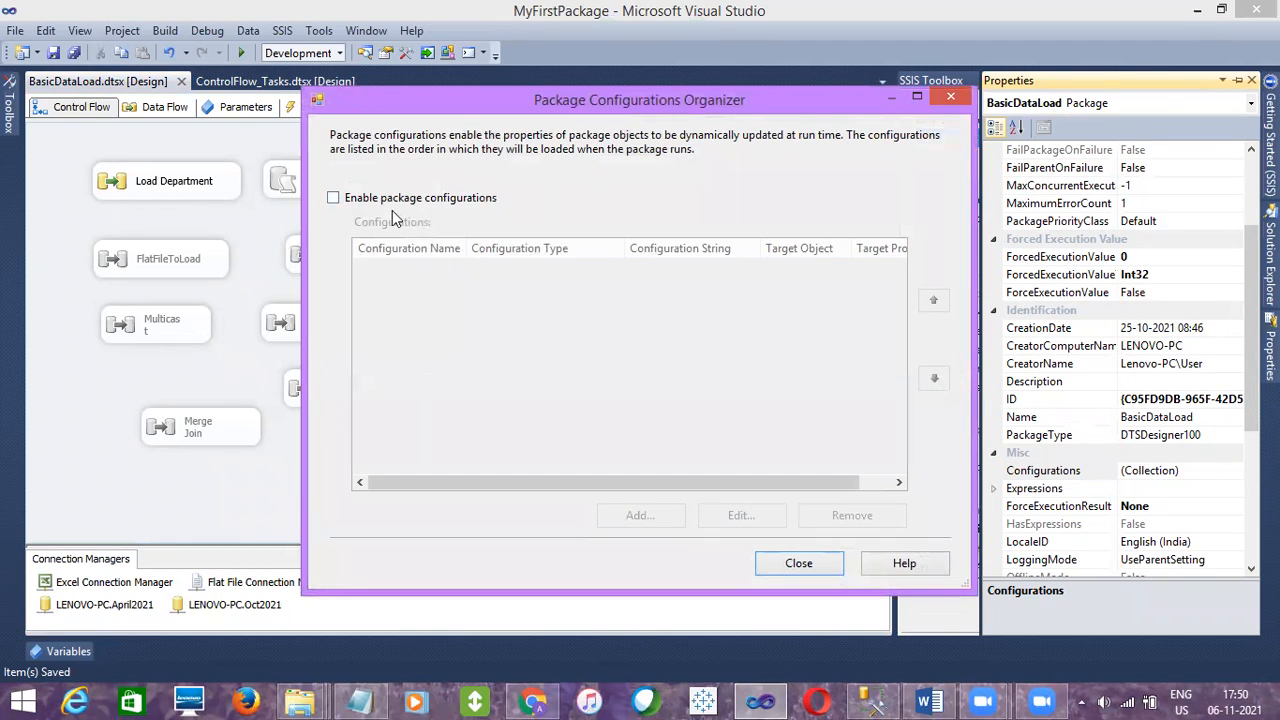
# Enable package configurations and start adding a new configuration through the Package Configuration Wizard
pyautogui.click(333, 199)
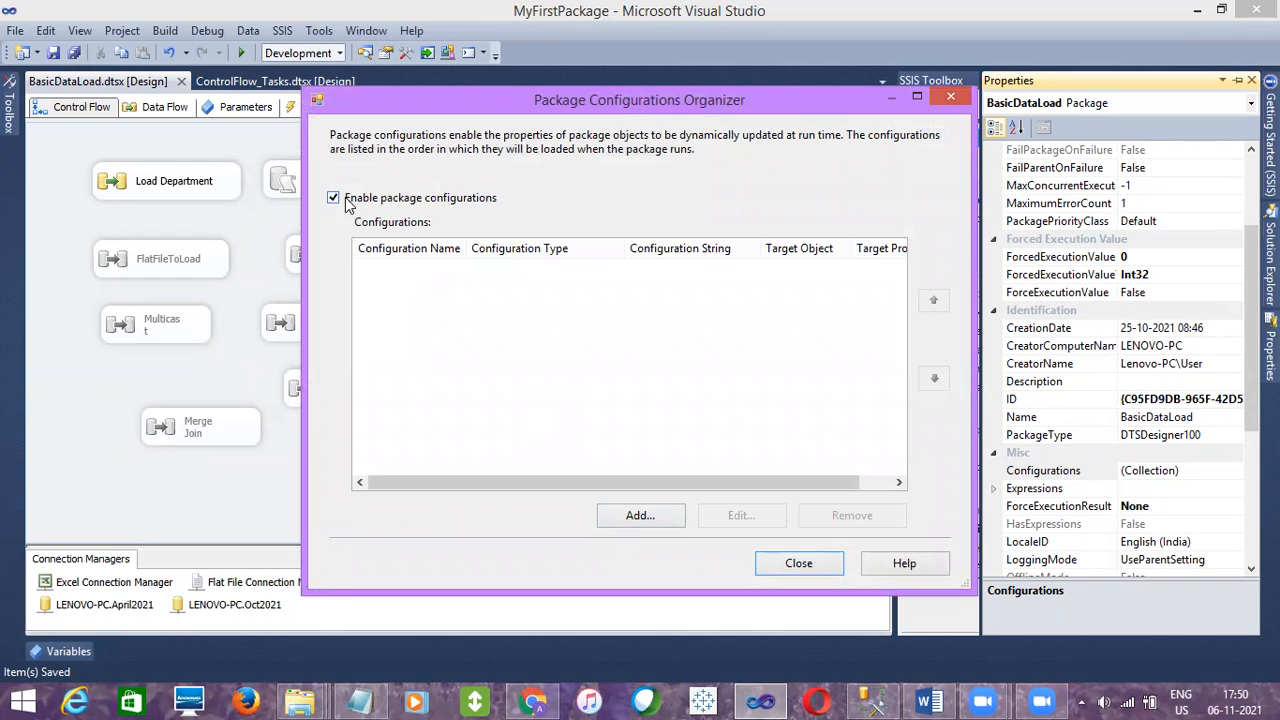
pyautogui.click(645, 518)
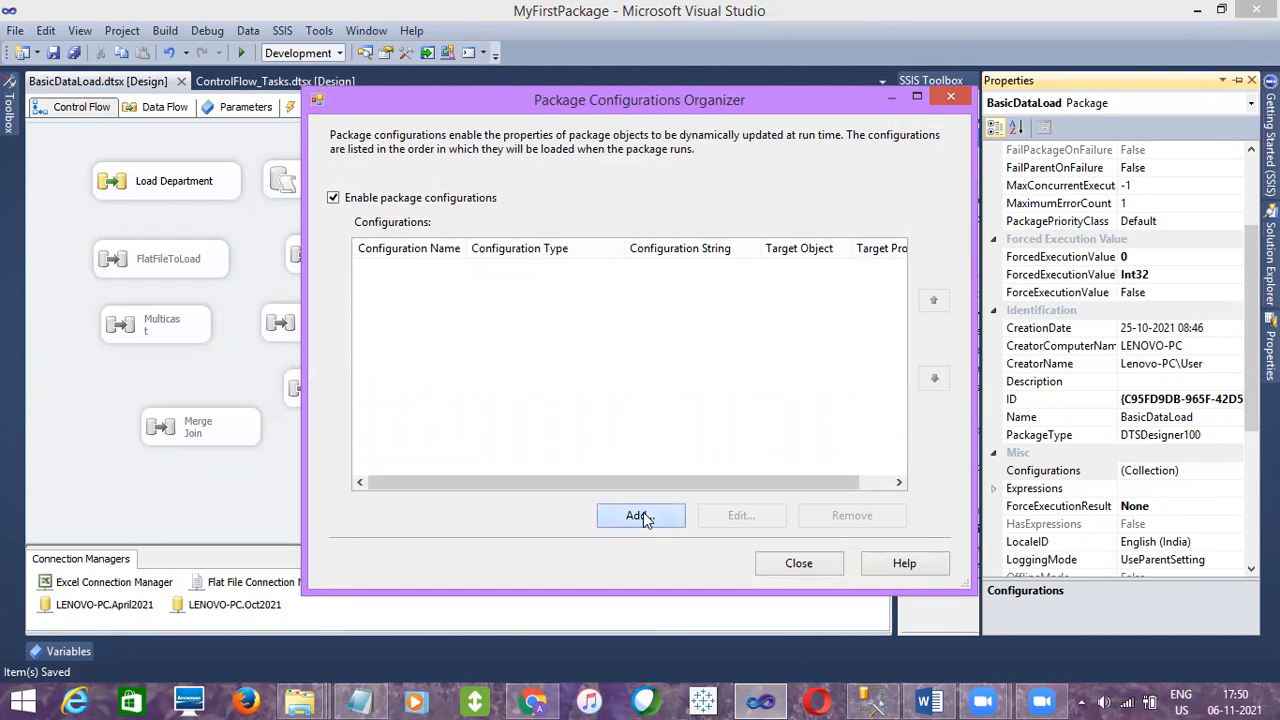
pyautogui.click(665, 526)
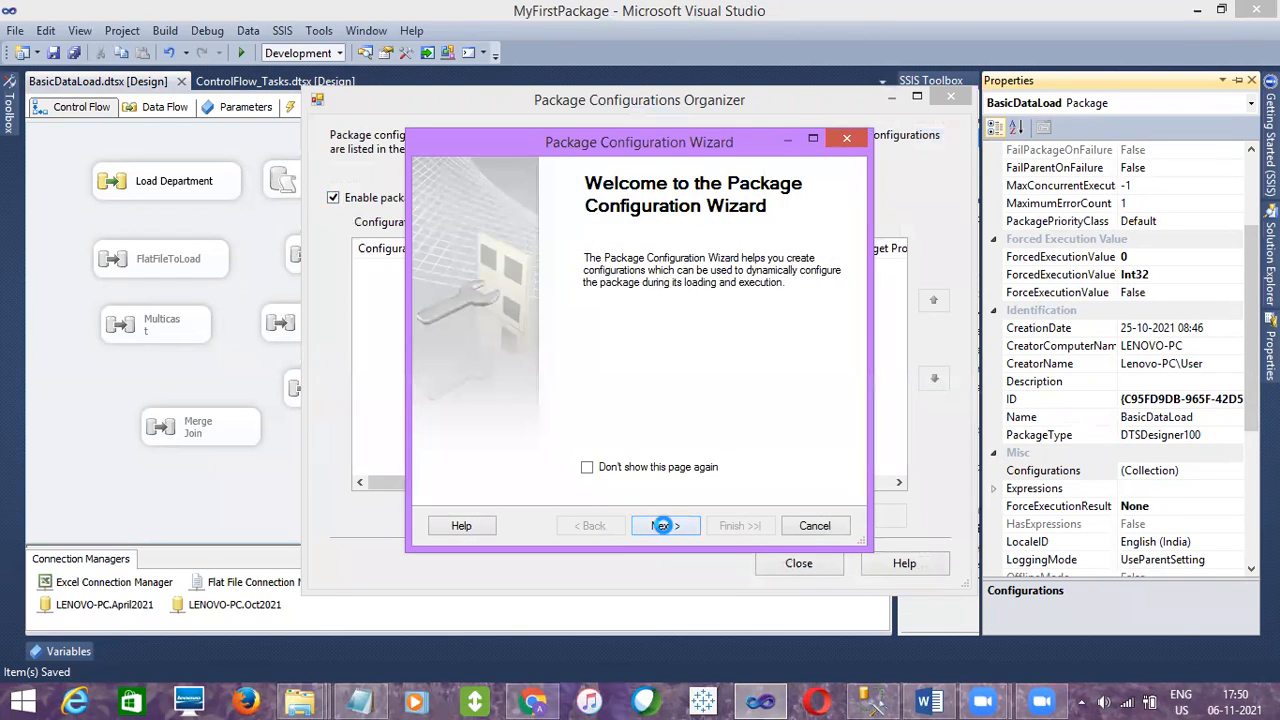
pyautogui.click(774, 274)
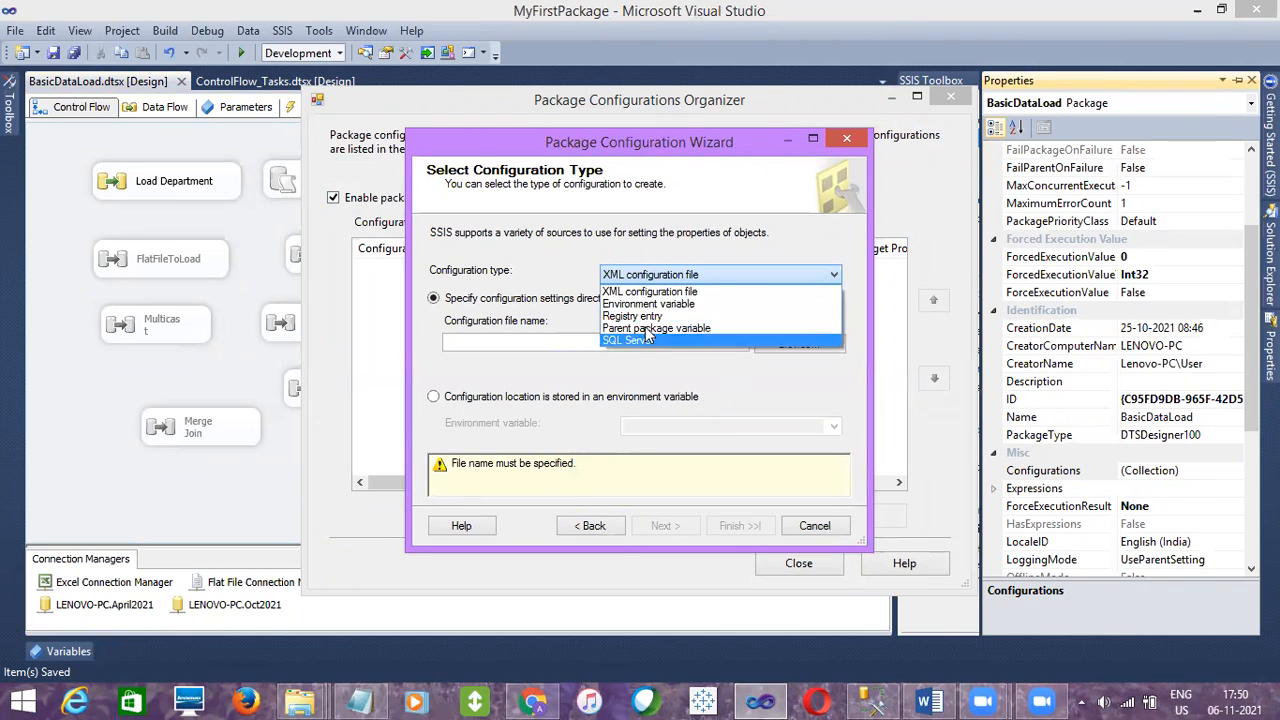
# In SQL Server Management Studio, delete the Register Entry line from the deployment method list, then return to Visual Studio
pyautogui.click(870, 700)
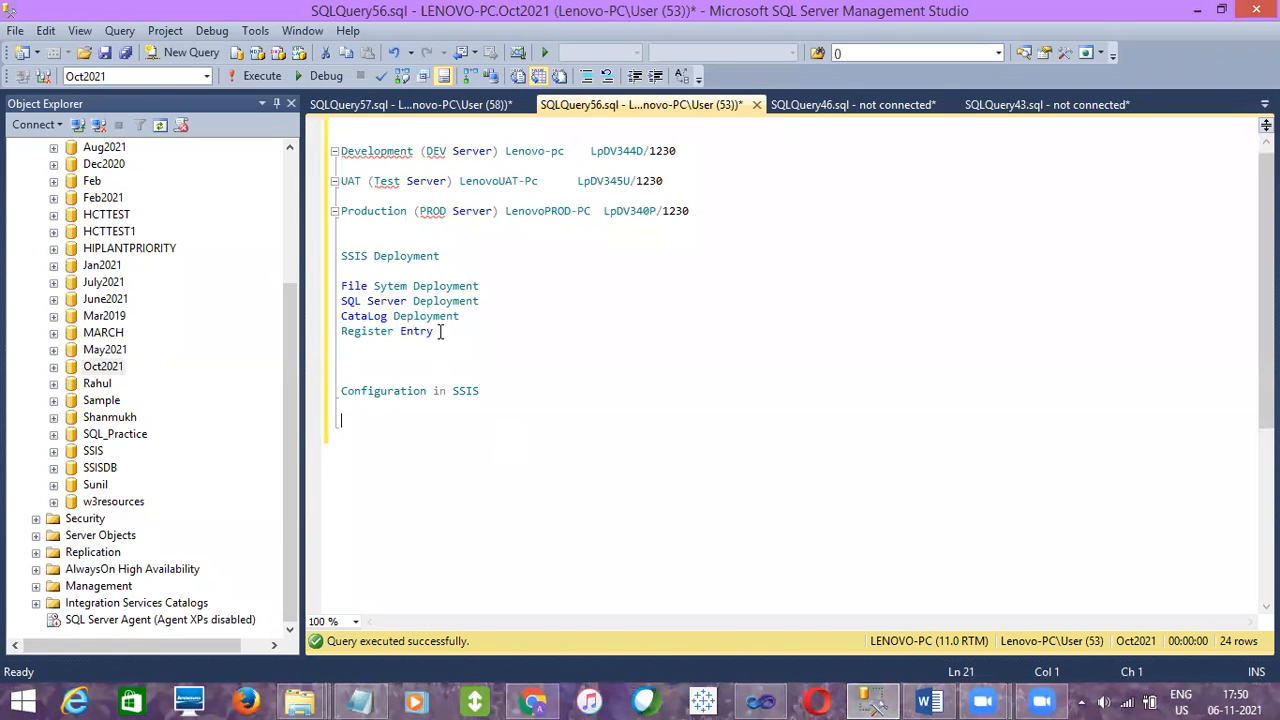
pyautogui.moveTo(440, 332); pyautogui.dragTo(318, 330)
pyautogui.press('Delete')
pyautogui.click(472, 316)
pyautogui.moveTo(472, 316); pyautogui.dragTo(341, 287)
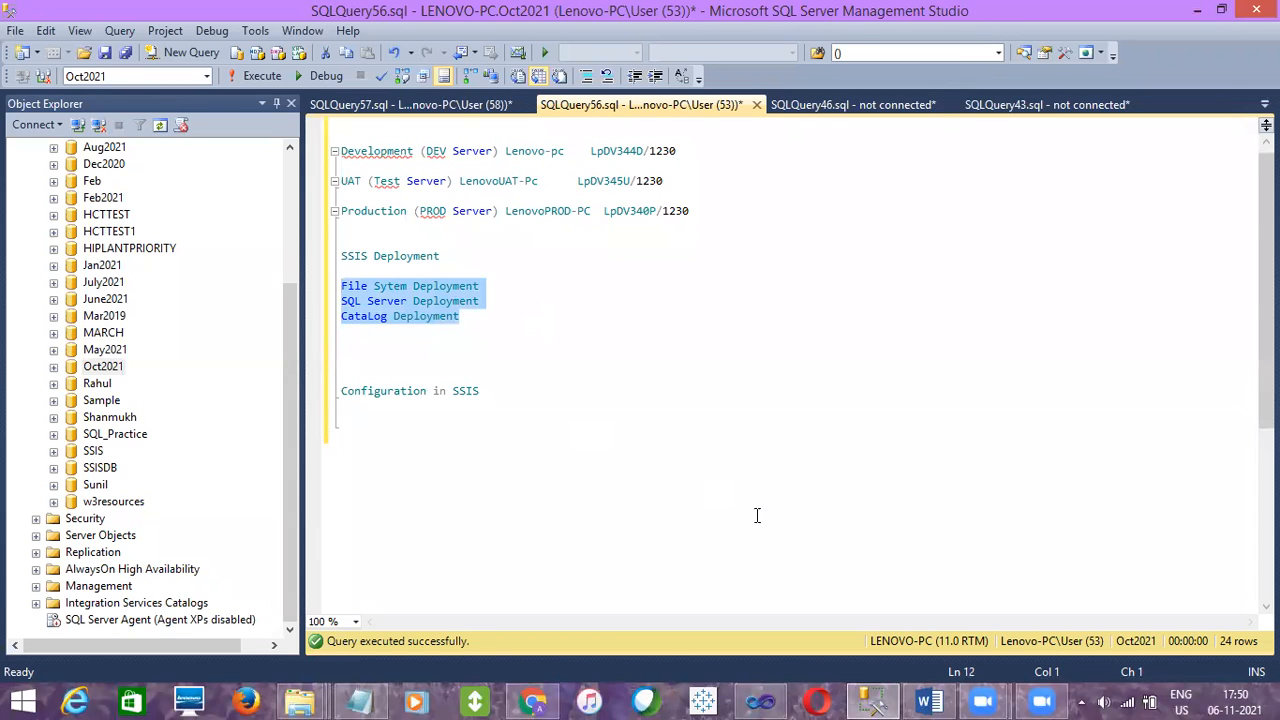
pyautogui.click(748, 697)
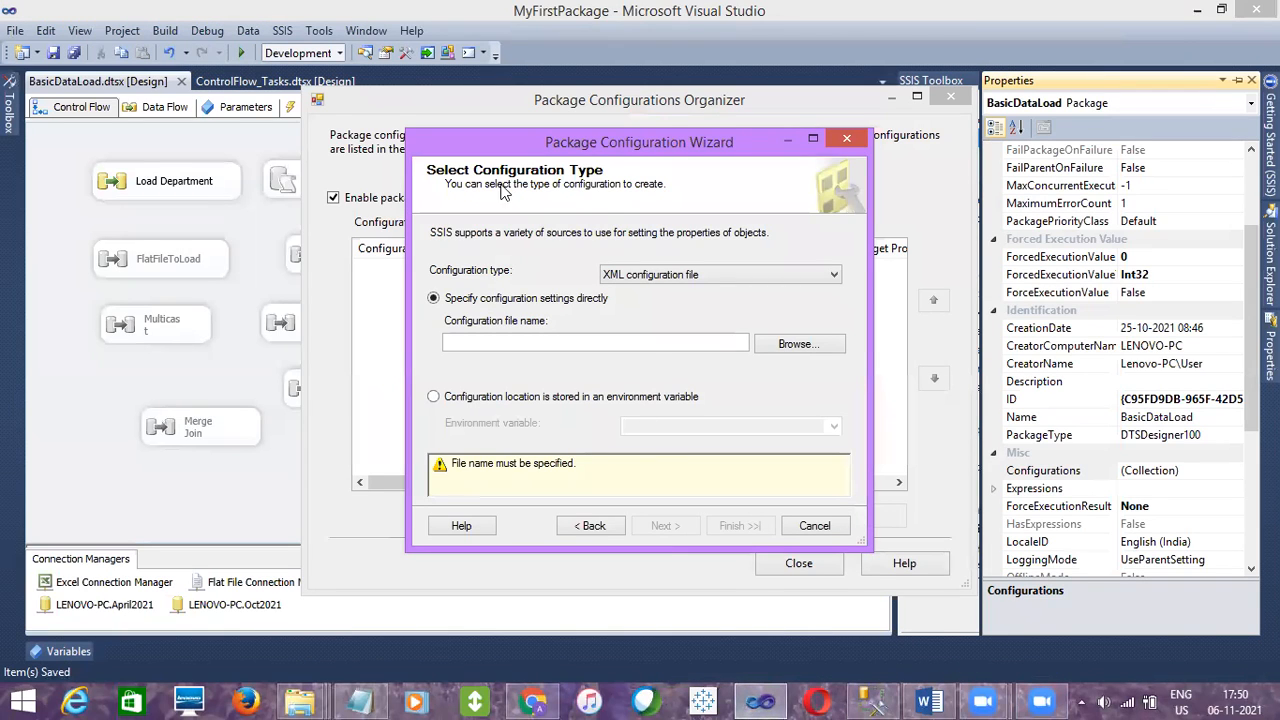
# Set the wizard's configuration type to XML configuration file
pyautogui.click(648, 274)
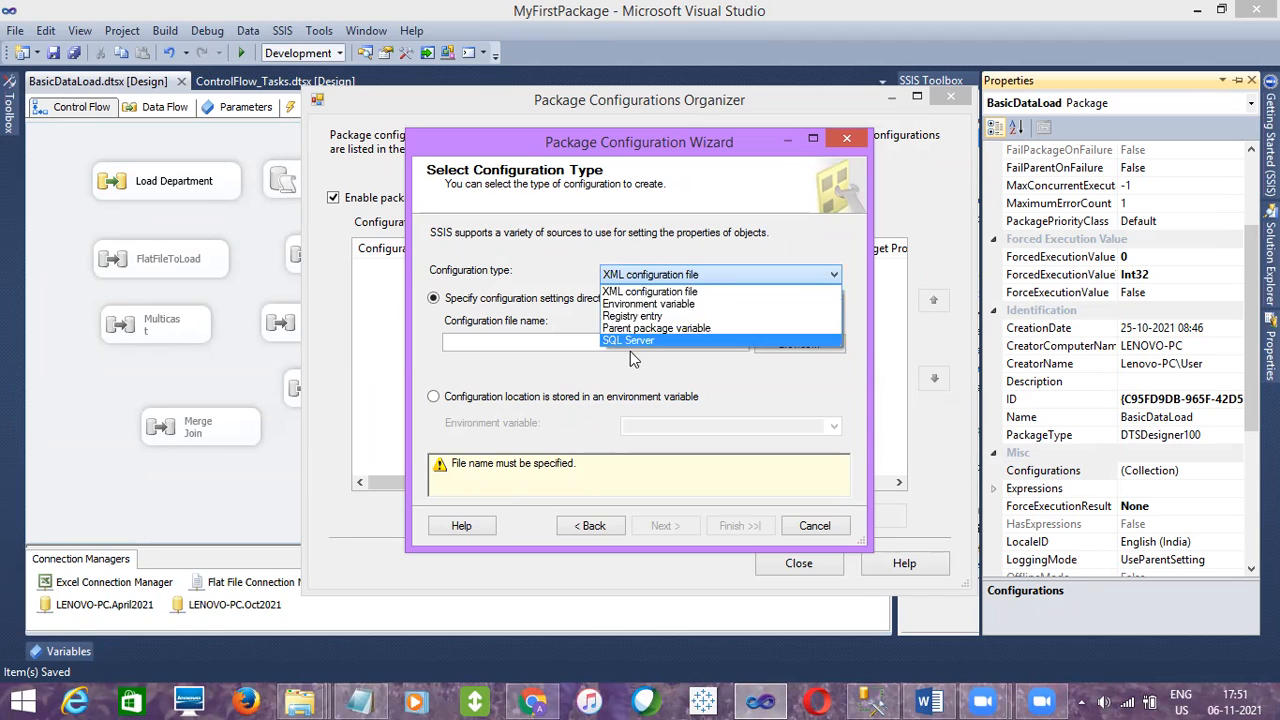
pyautogui.click(645, 292)
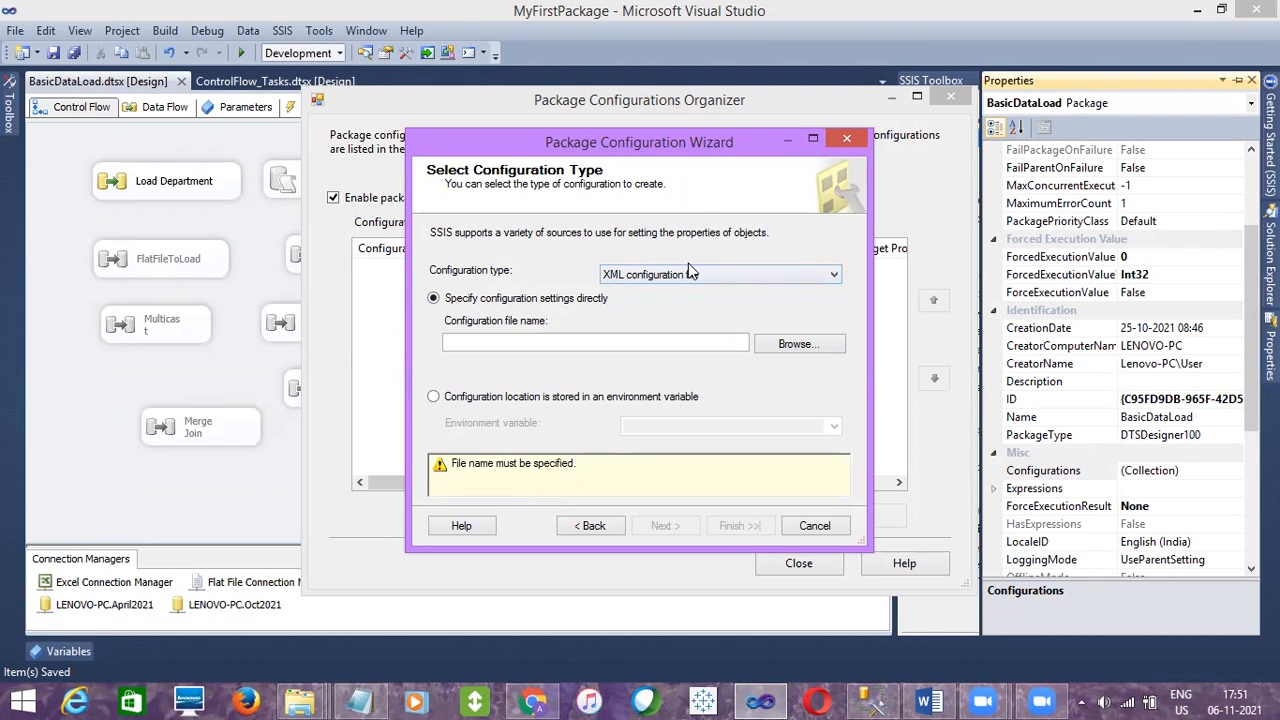
pyautogui.click(686, 275)
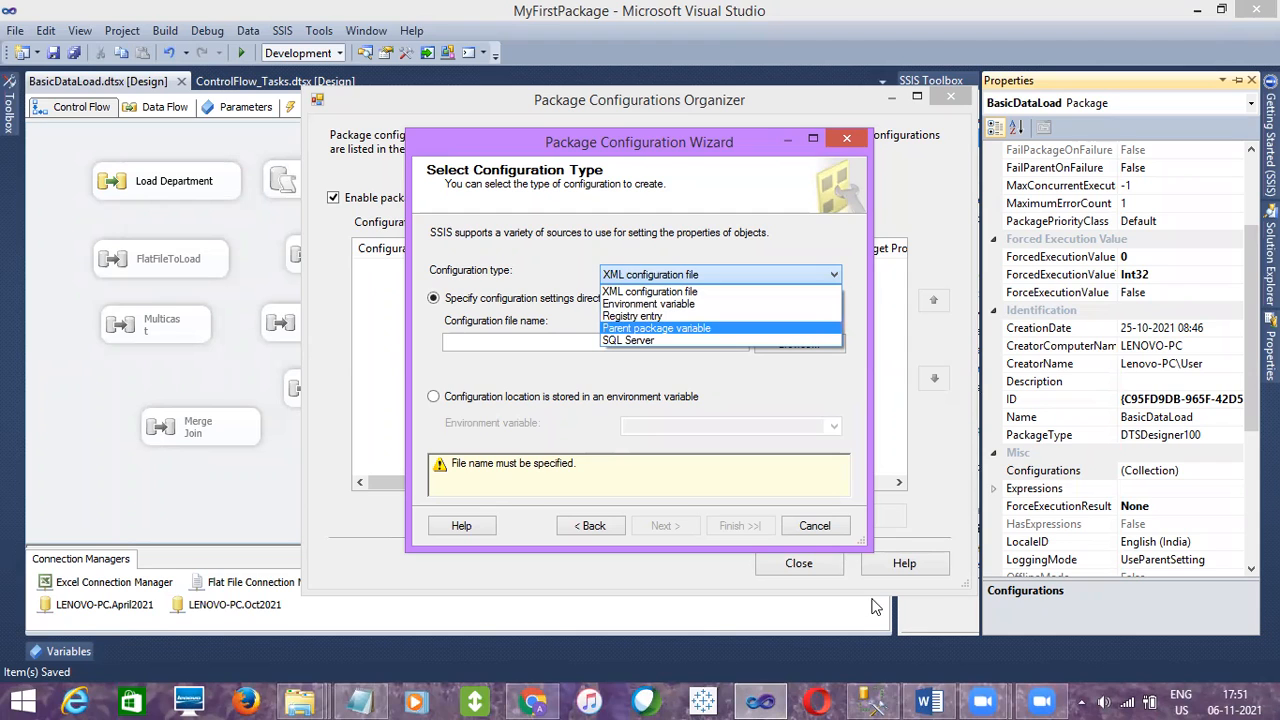
pyautogui.click(873, 700)
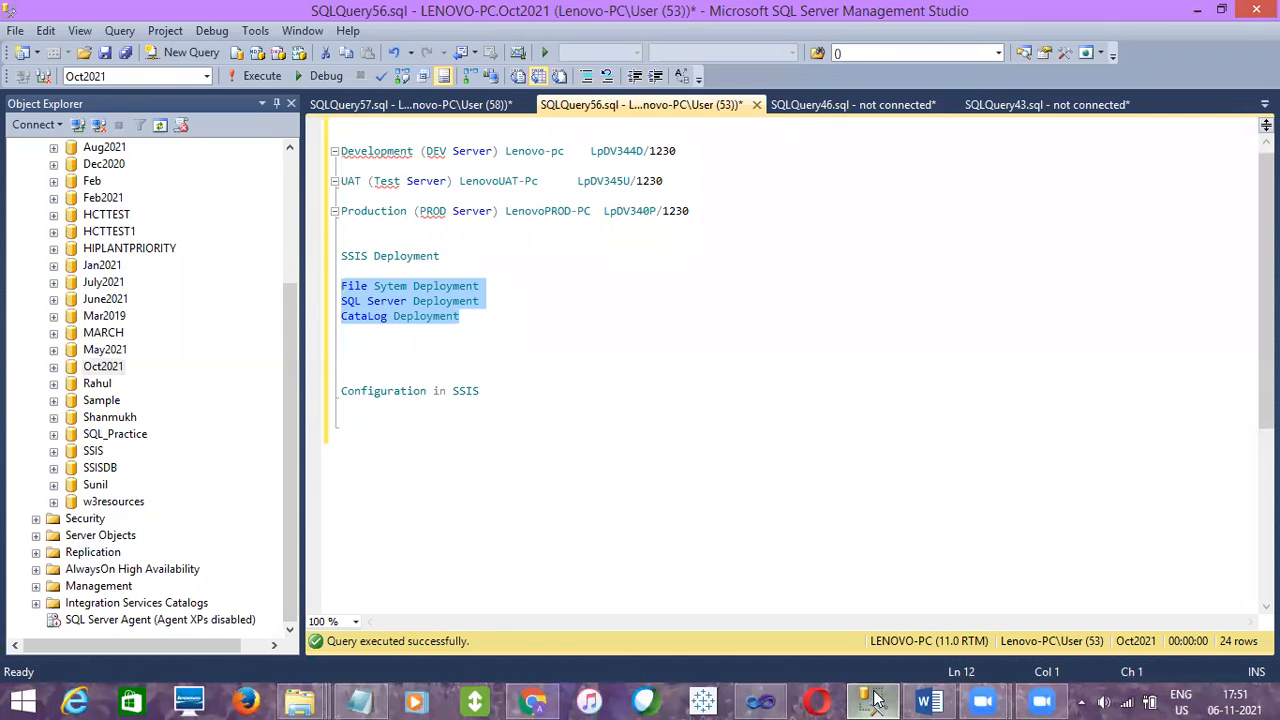
pyautogui.click(873, 700)
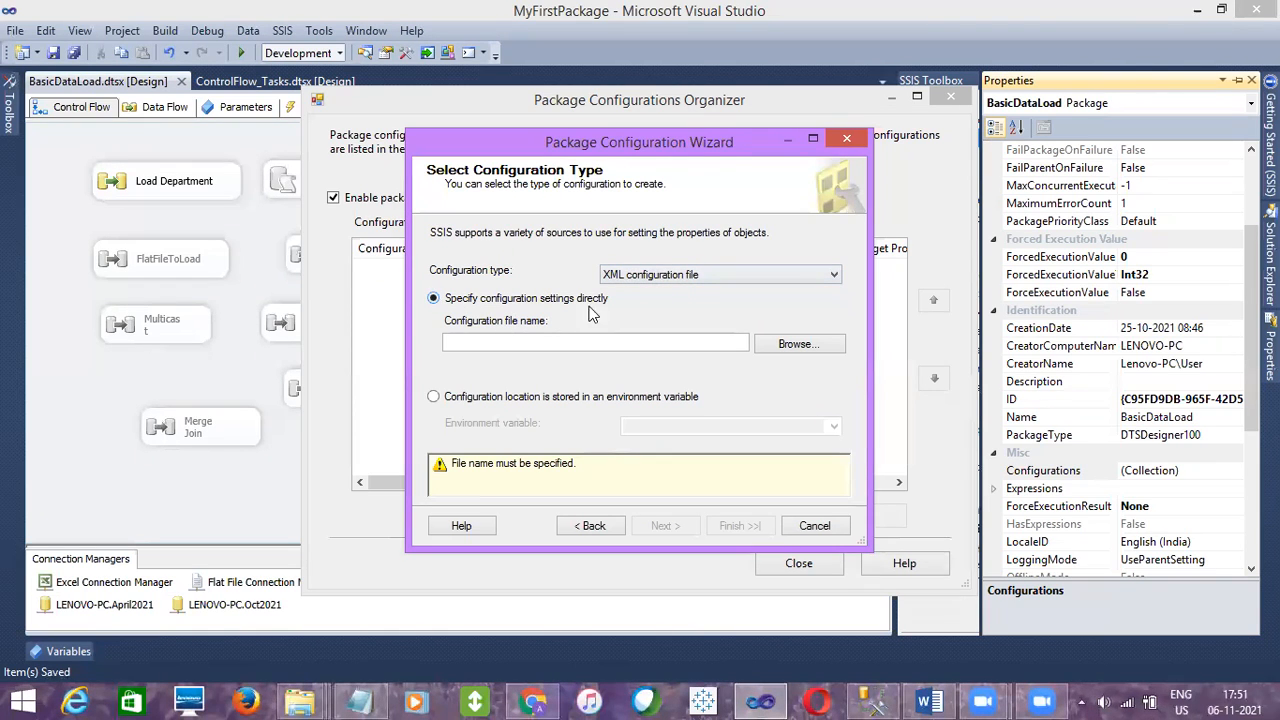
# Browse to the MyFirstPackage project folder and save the configuration file as MyConfig
pyautogui.click(781, 350)
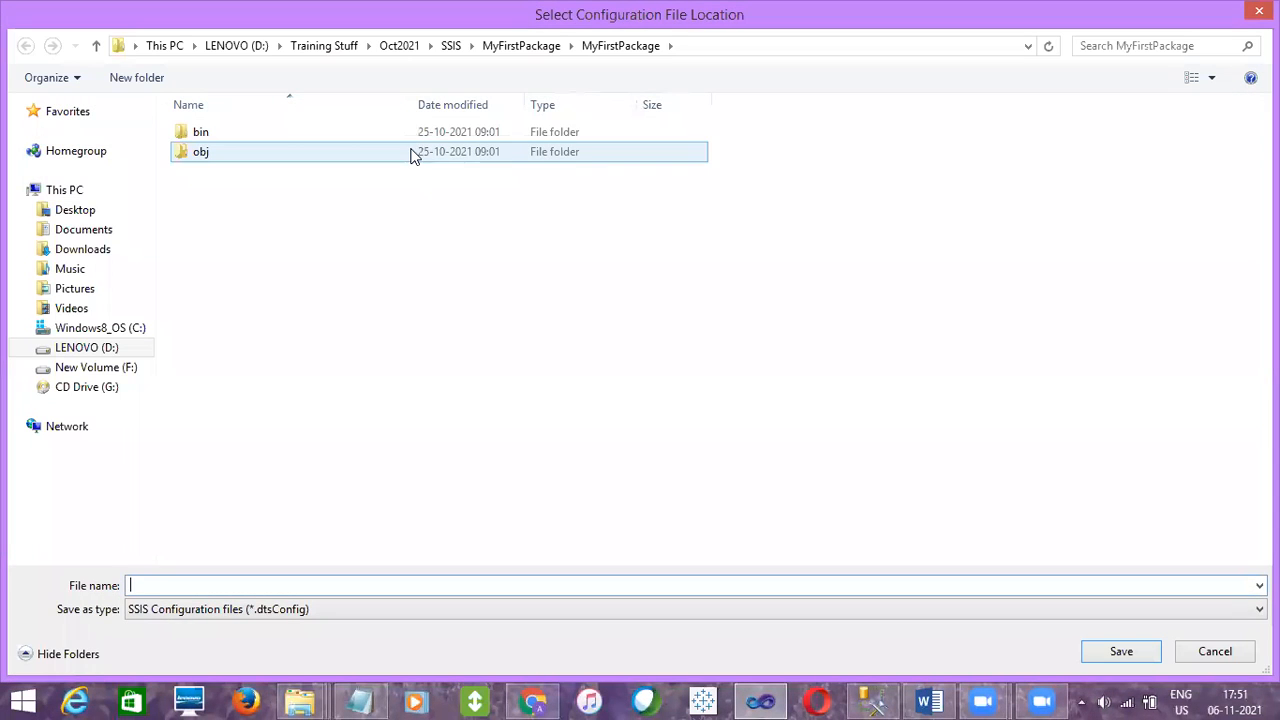
pyautogui.click(497, 58)
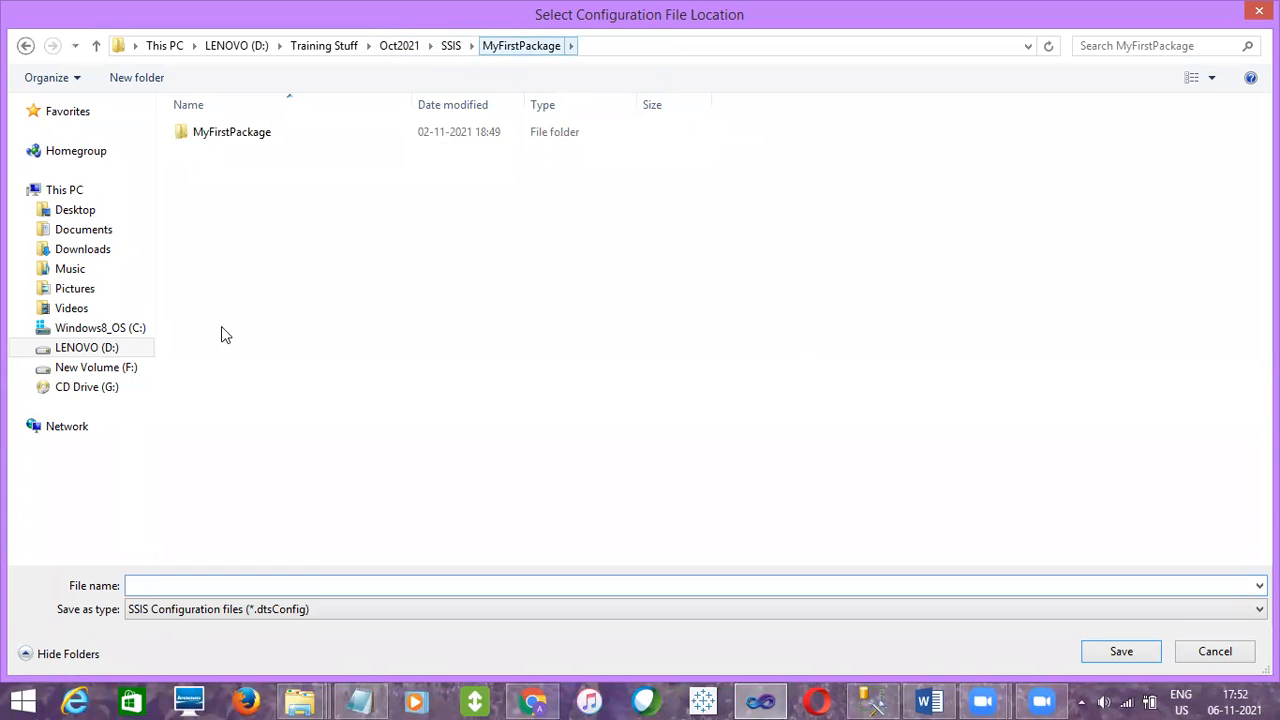
pyautogui.click(274, 289)
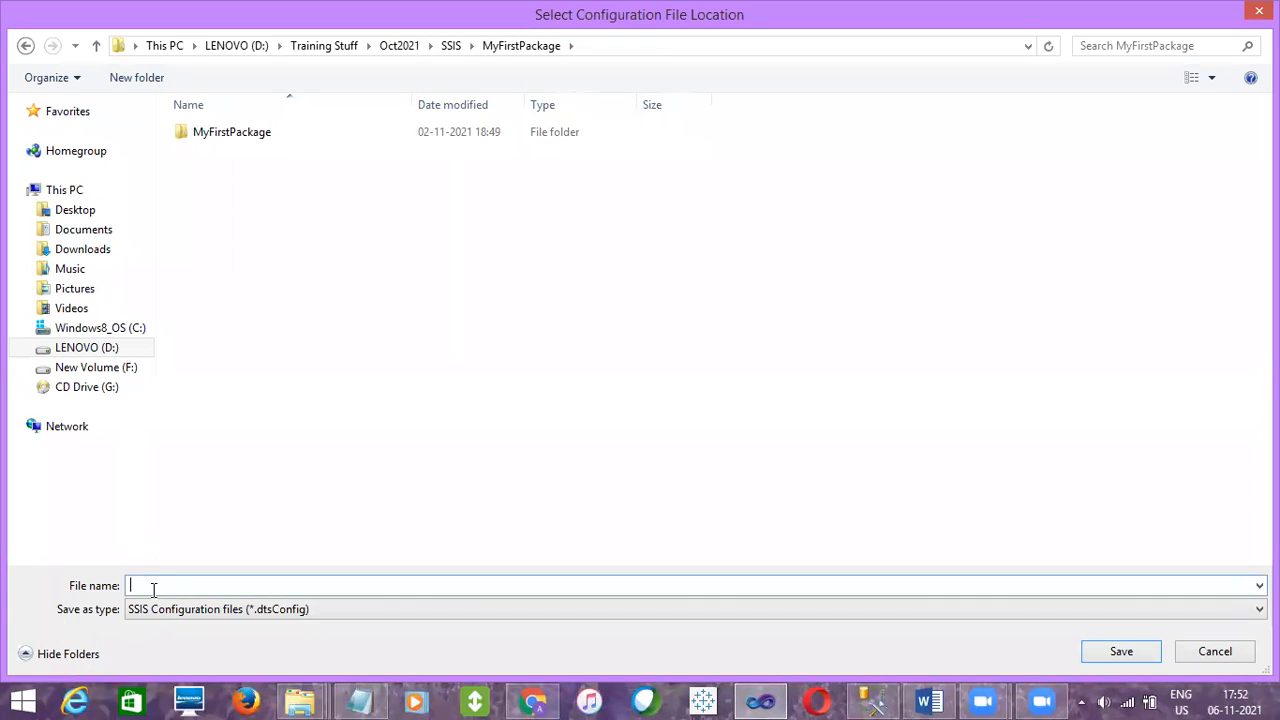
pyautogui.write('MyCon')
pyautogui.click(1120, 652)
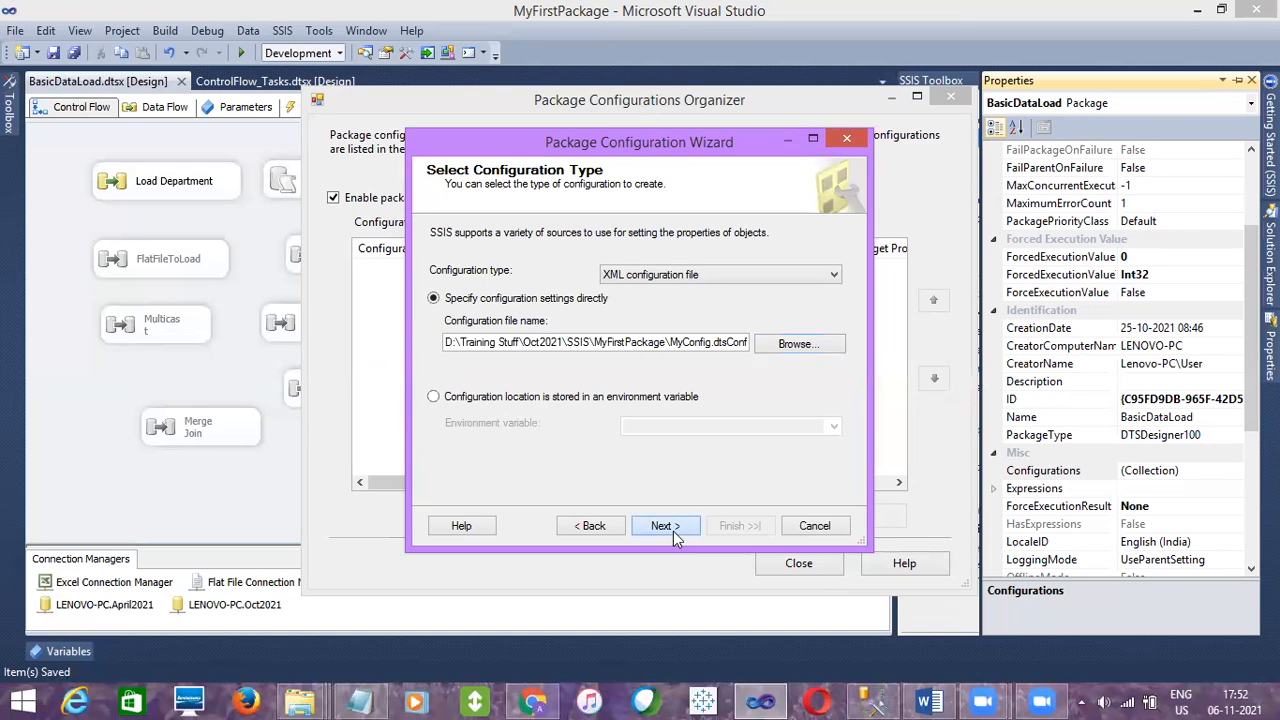
# Continue to the properties-to-export page and expand the package's Connection Managers node in the object tree
pyautogui.click(673, 531)
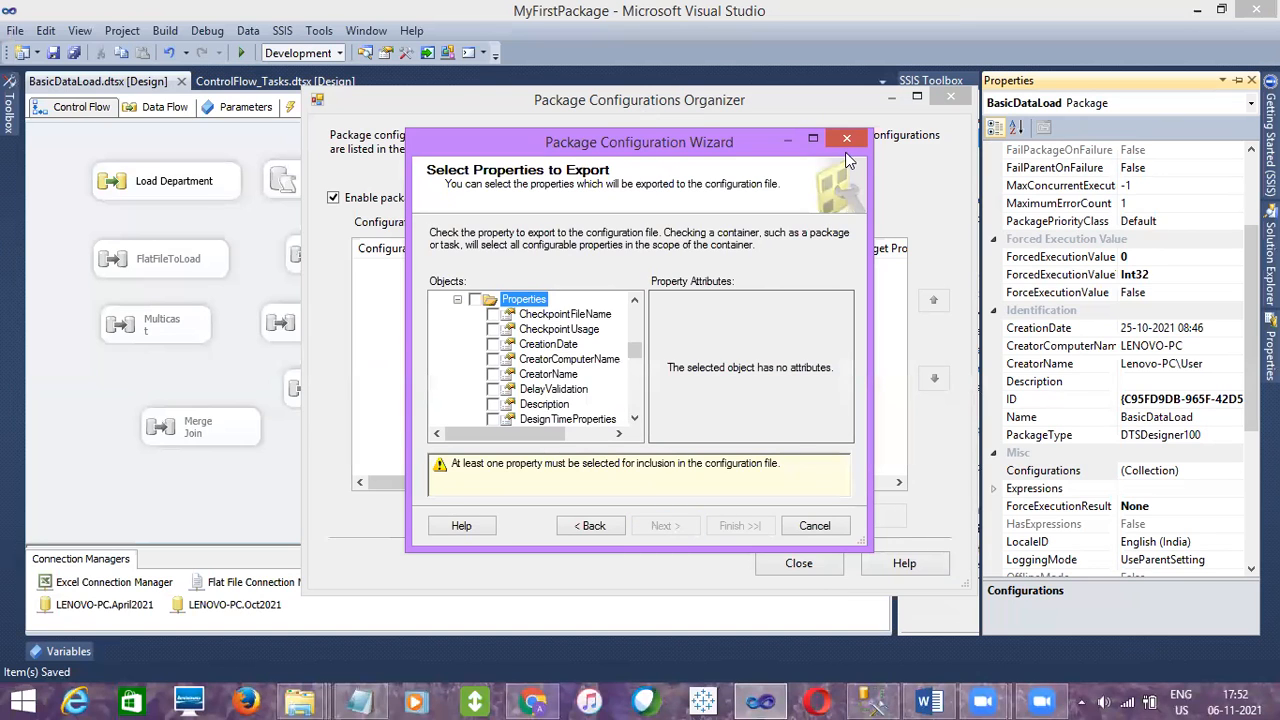
pyautogui.click(813, 139)
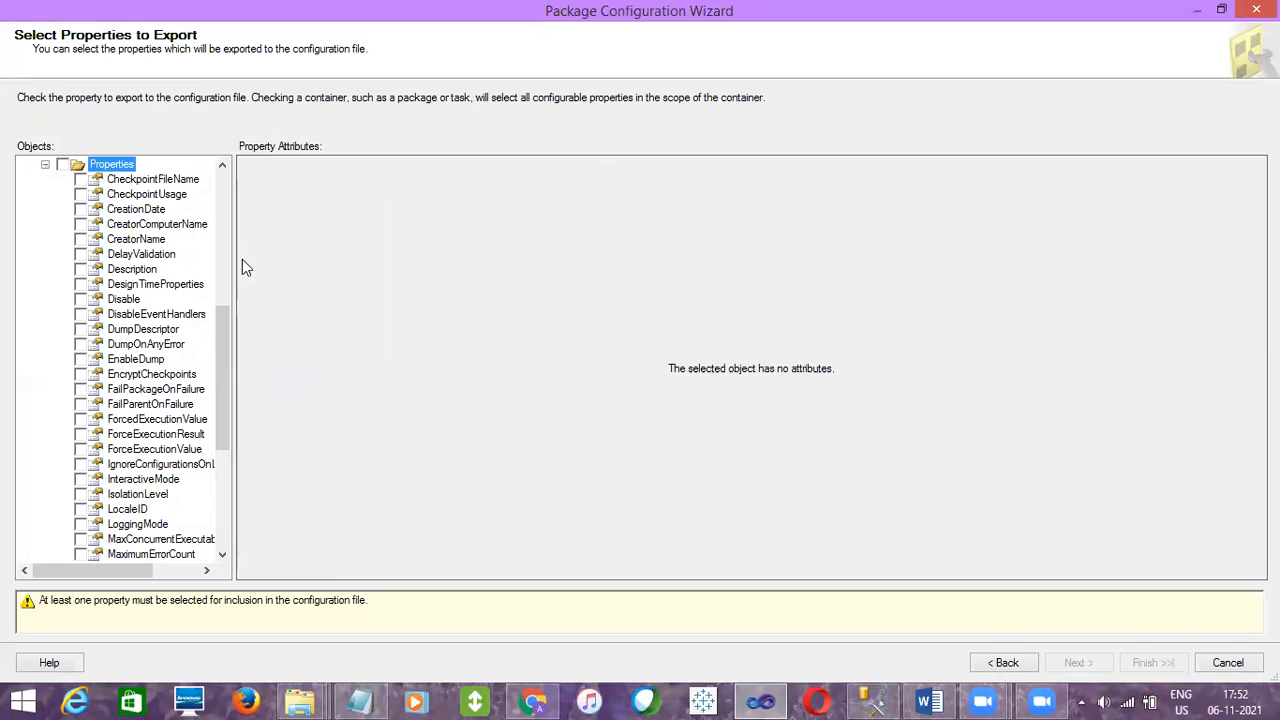
pyautogui.moveTo(219, 337); pyautogui.dragTo(244, 188)
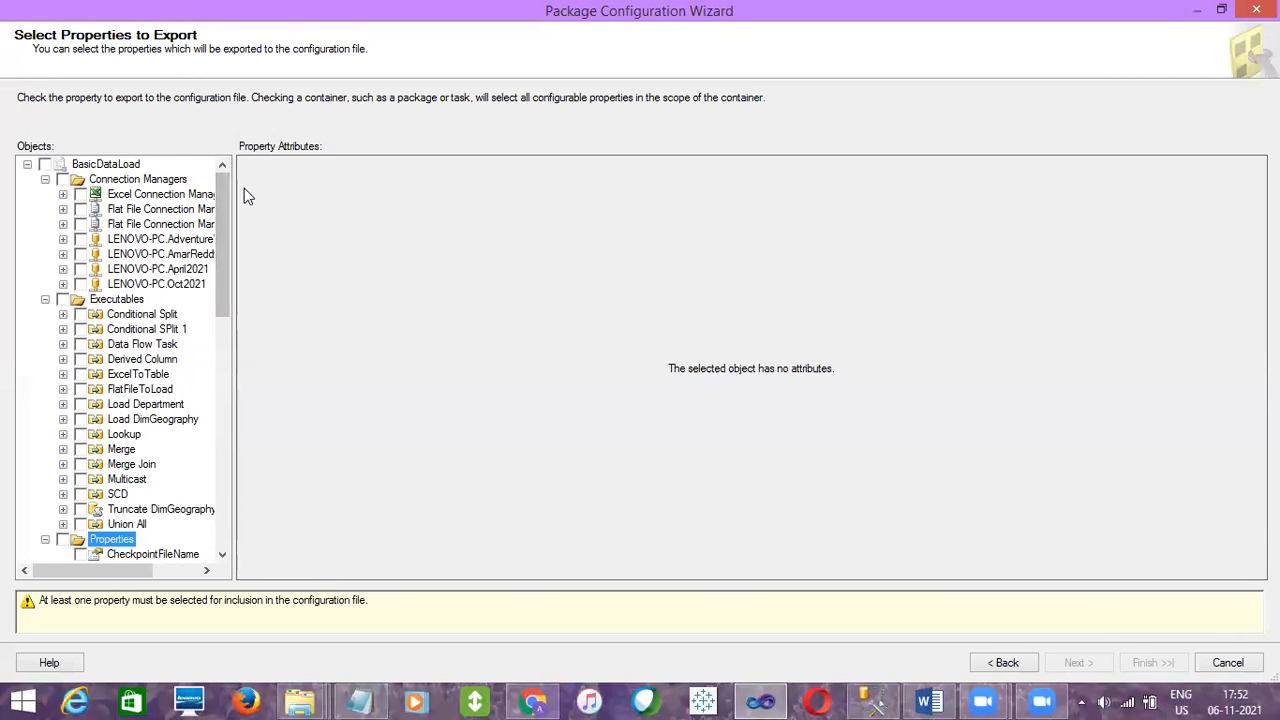
pyautogui.click(45, 179)
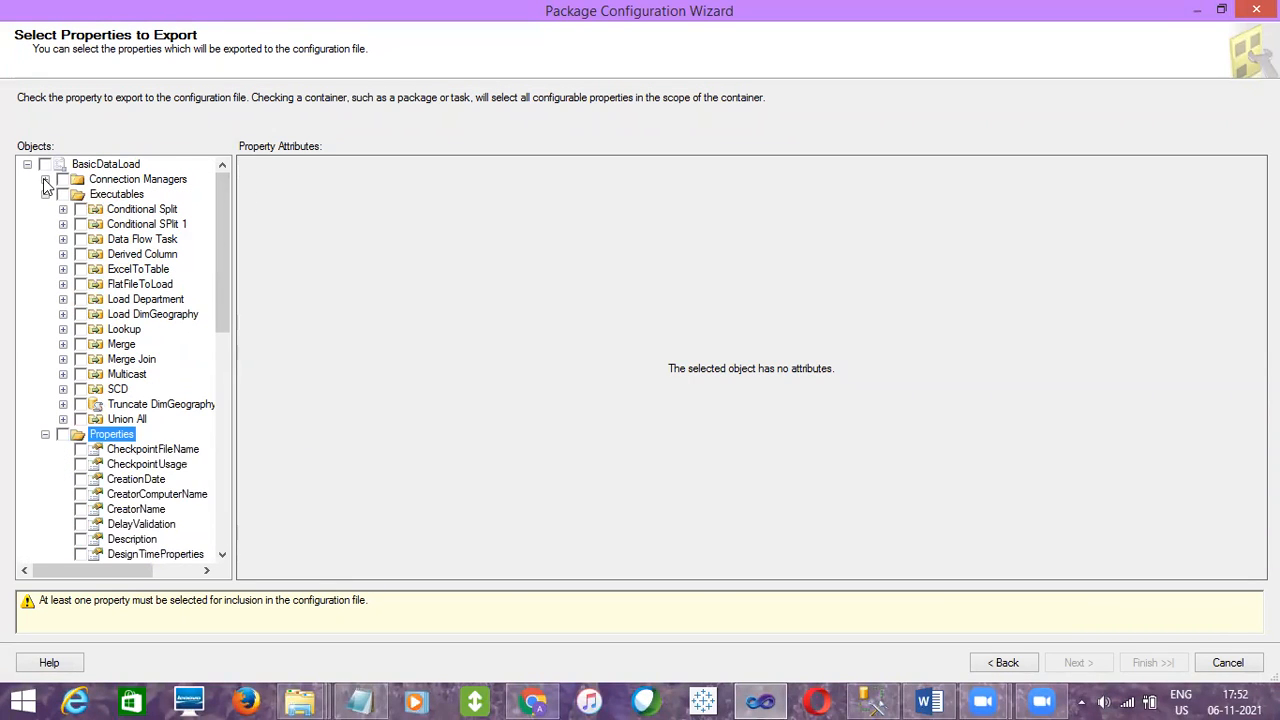
pyautogui.click(95, 166)
pyautogui.click(45, 194)
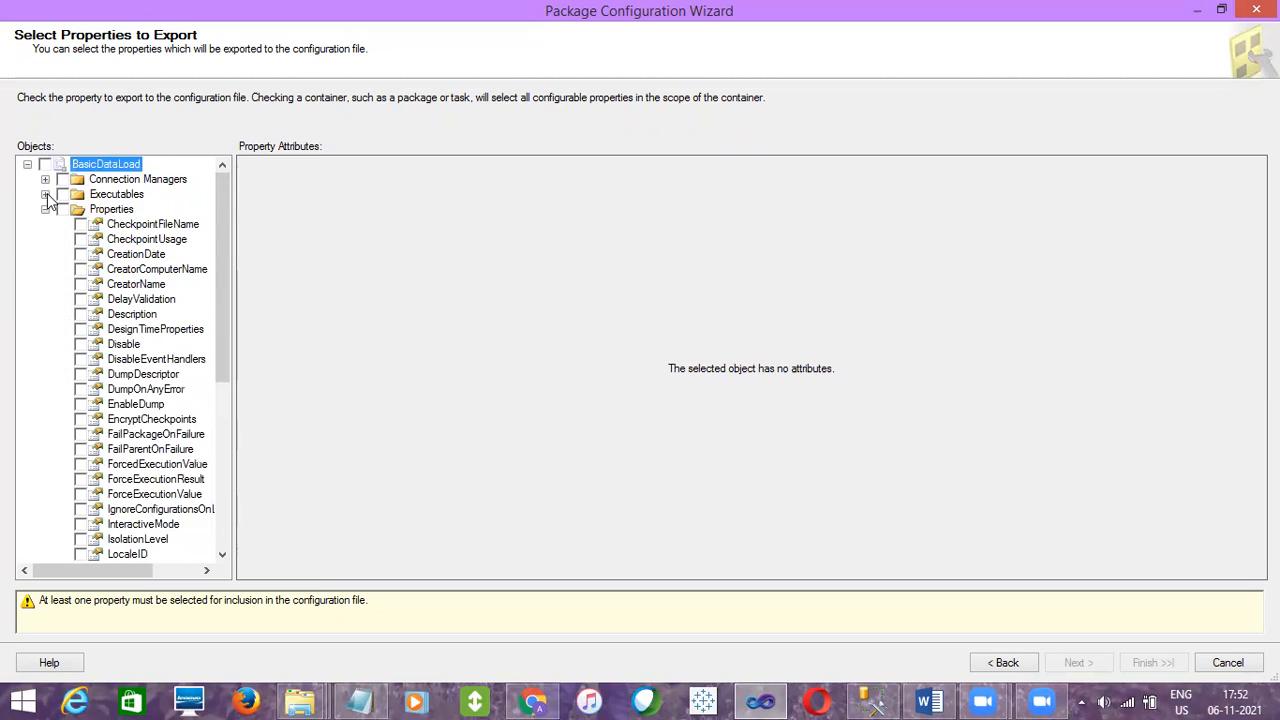
pyautogui.click(45, 209)
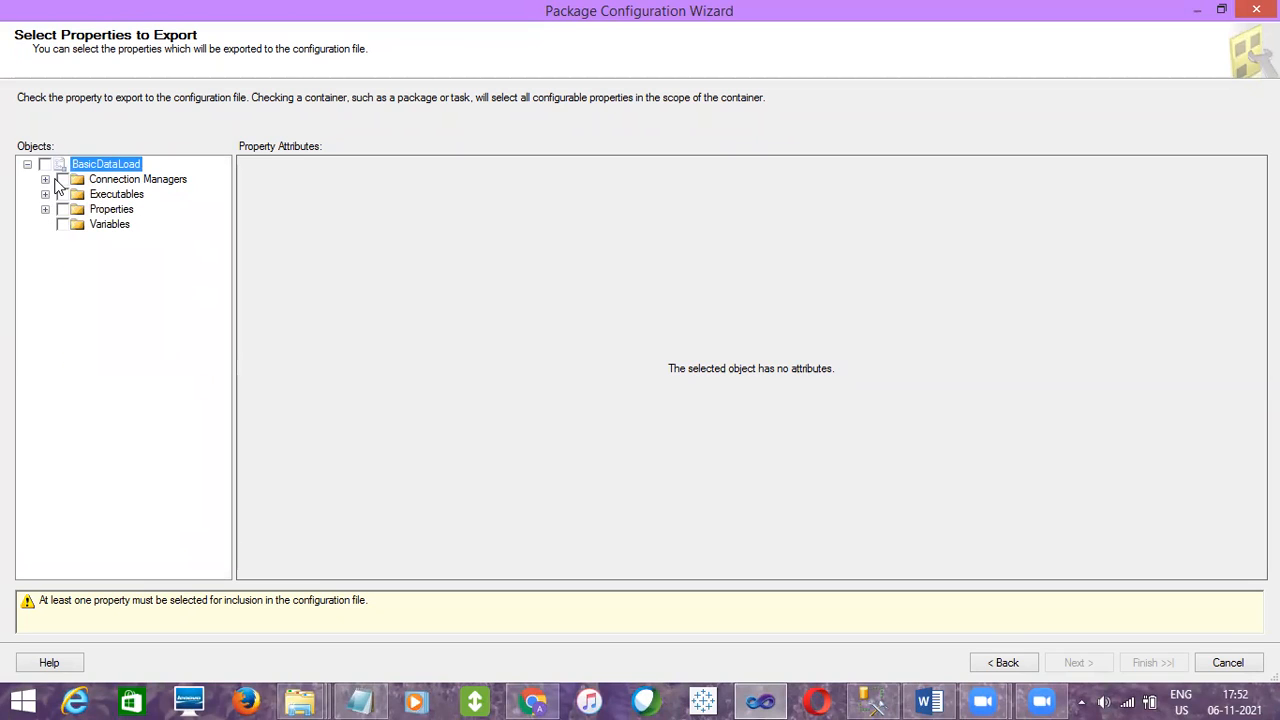
pyautogui.click(100, 182)
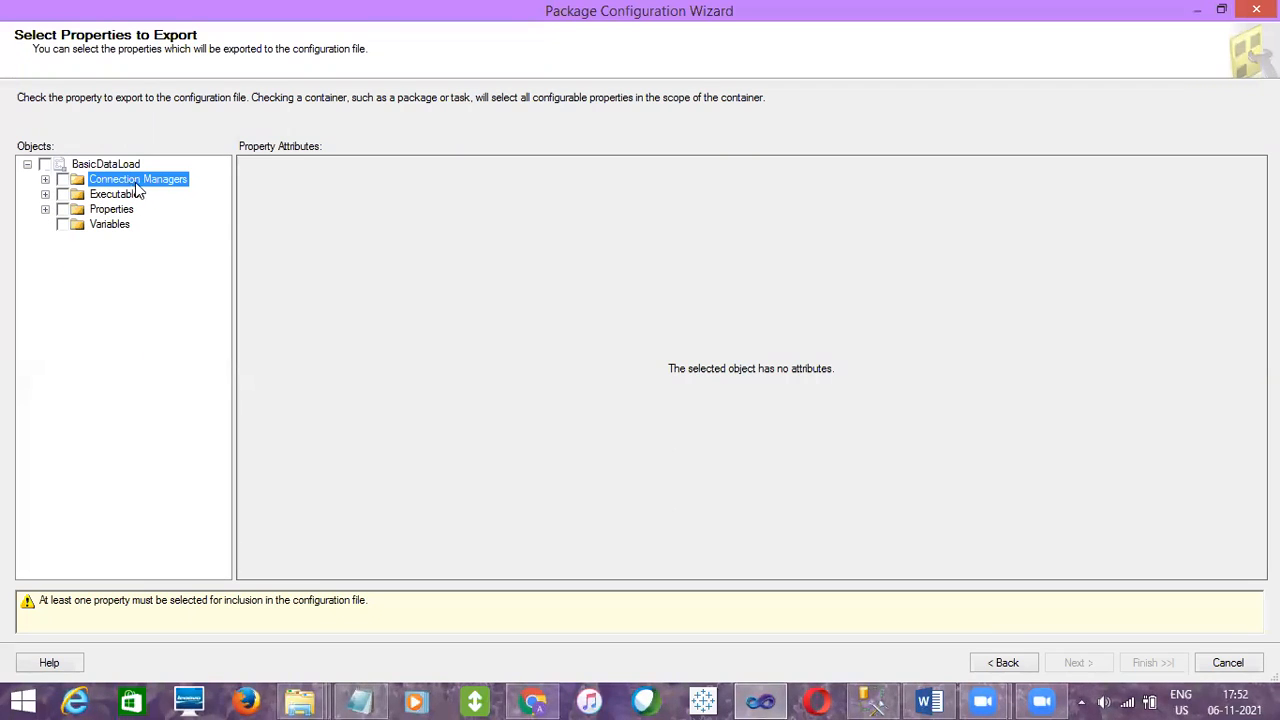
pyautogui.click(45, 180)
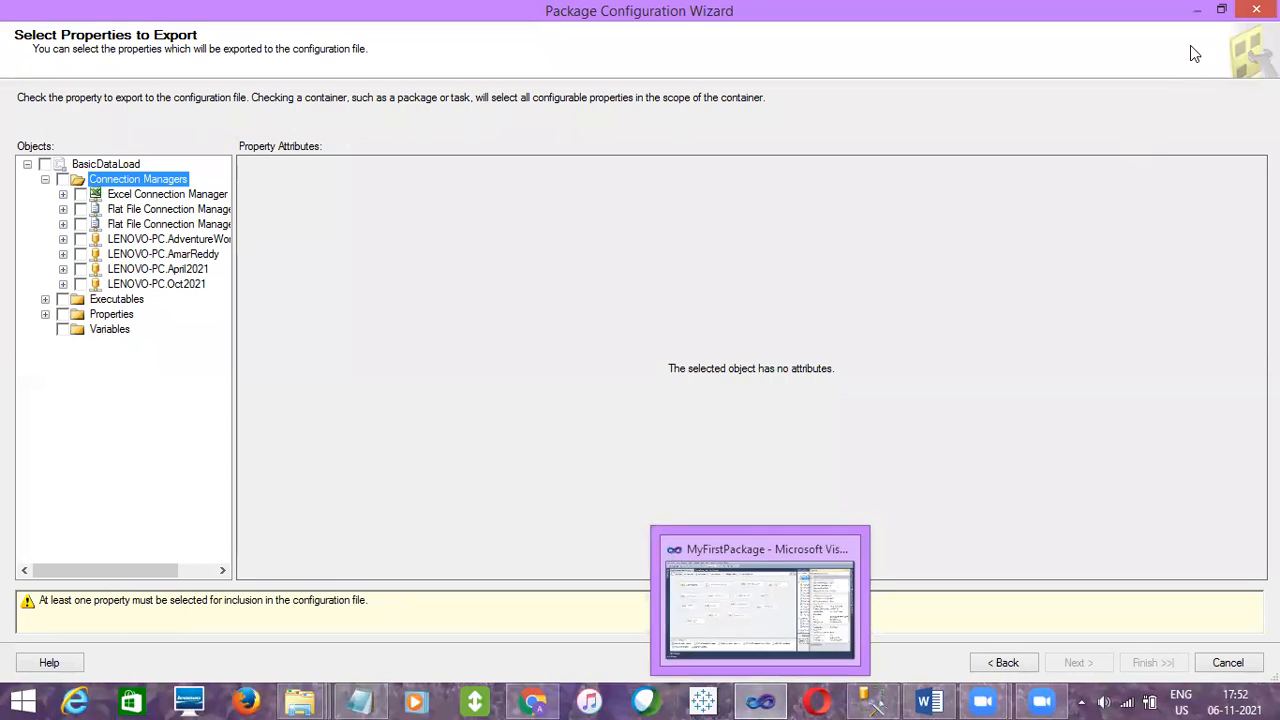
pyautogui.click(1220, 12)
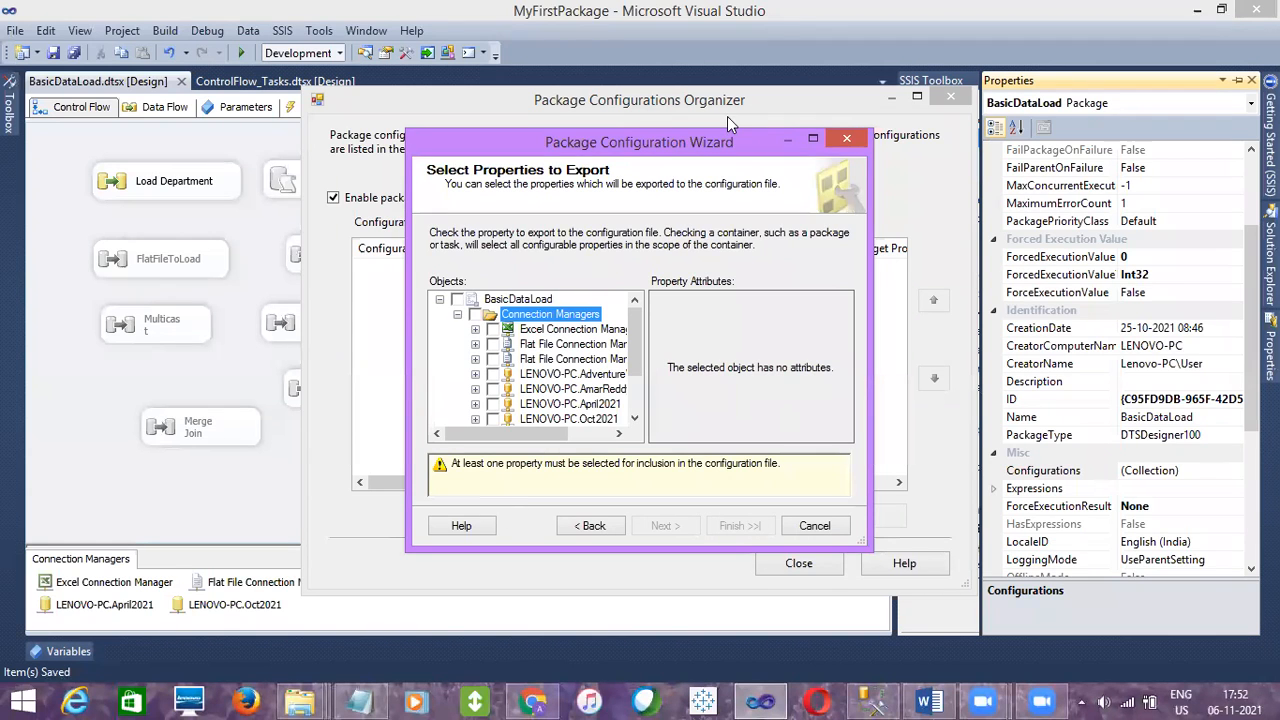
pyautogui.moveTo(712, 139); pyautogui.dragTo(754, 117)
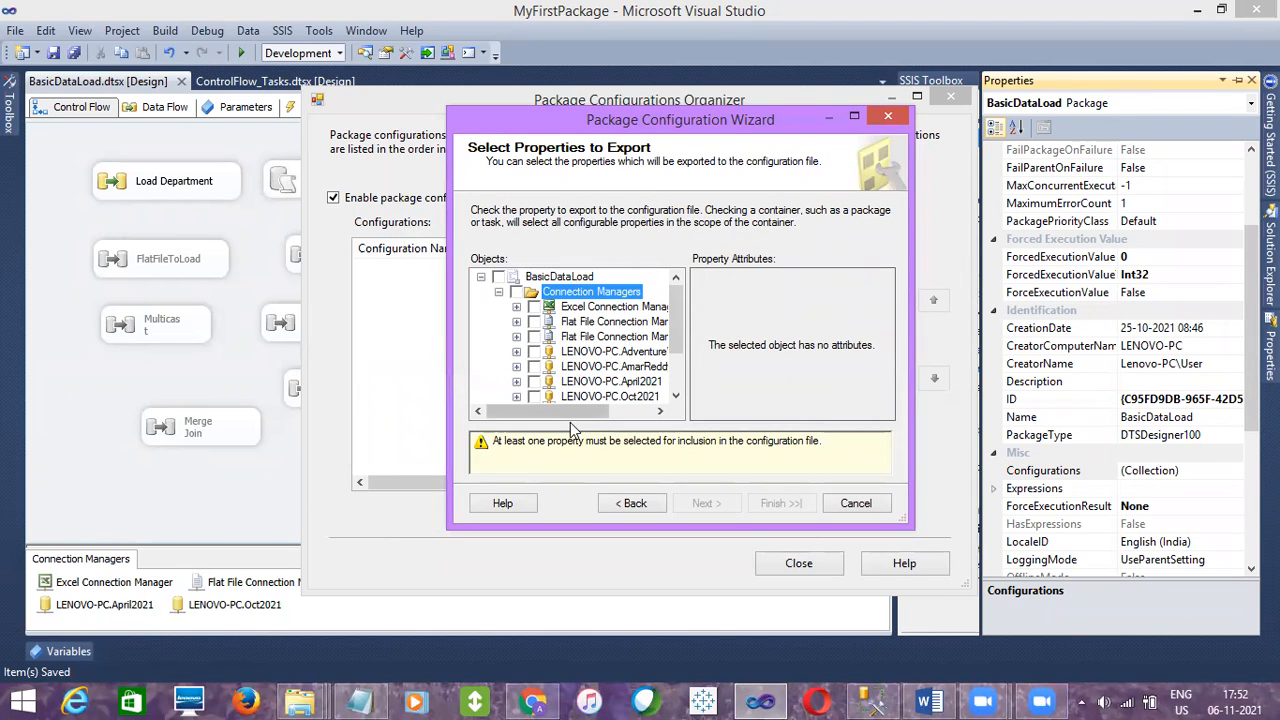
# Maximize the wizard and mark the Excel Connection Manager's ConnectionString property for export
pyautogui.moveTo(573, 412); pyautogui.dragTo(612, 416)
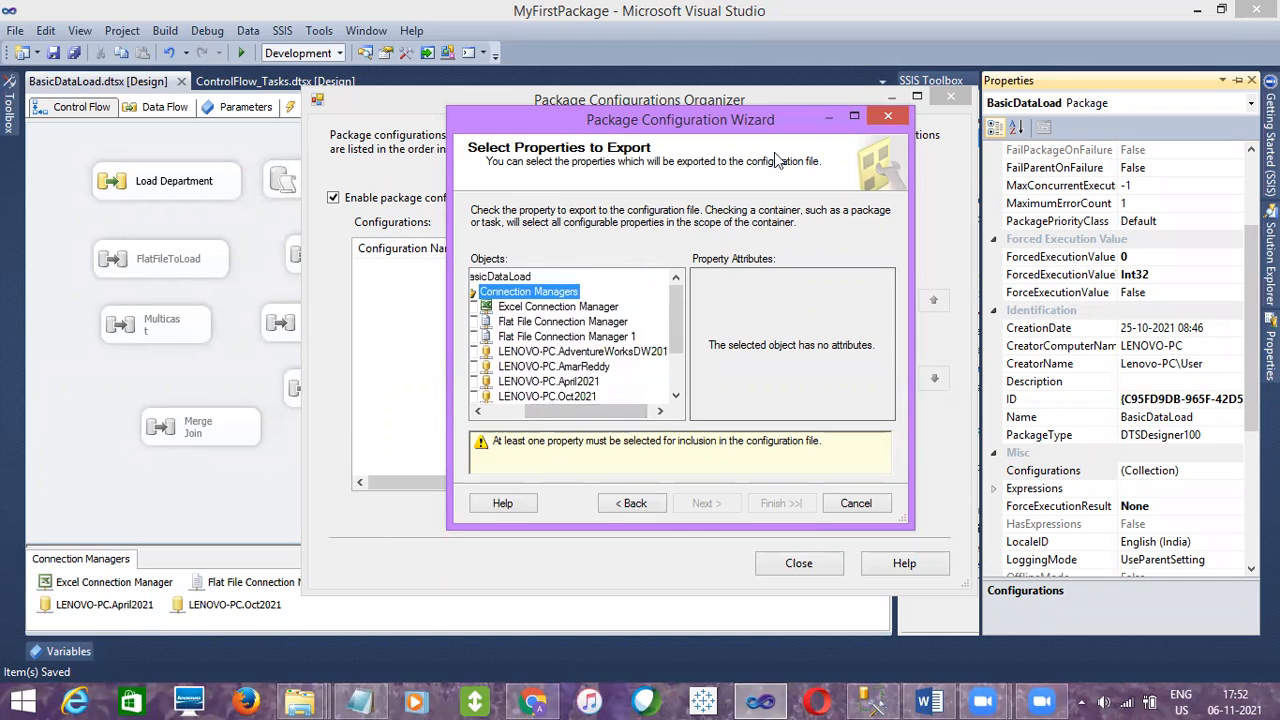
pyautogui.click(855, 118)
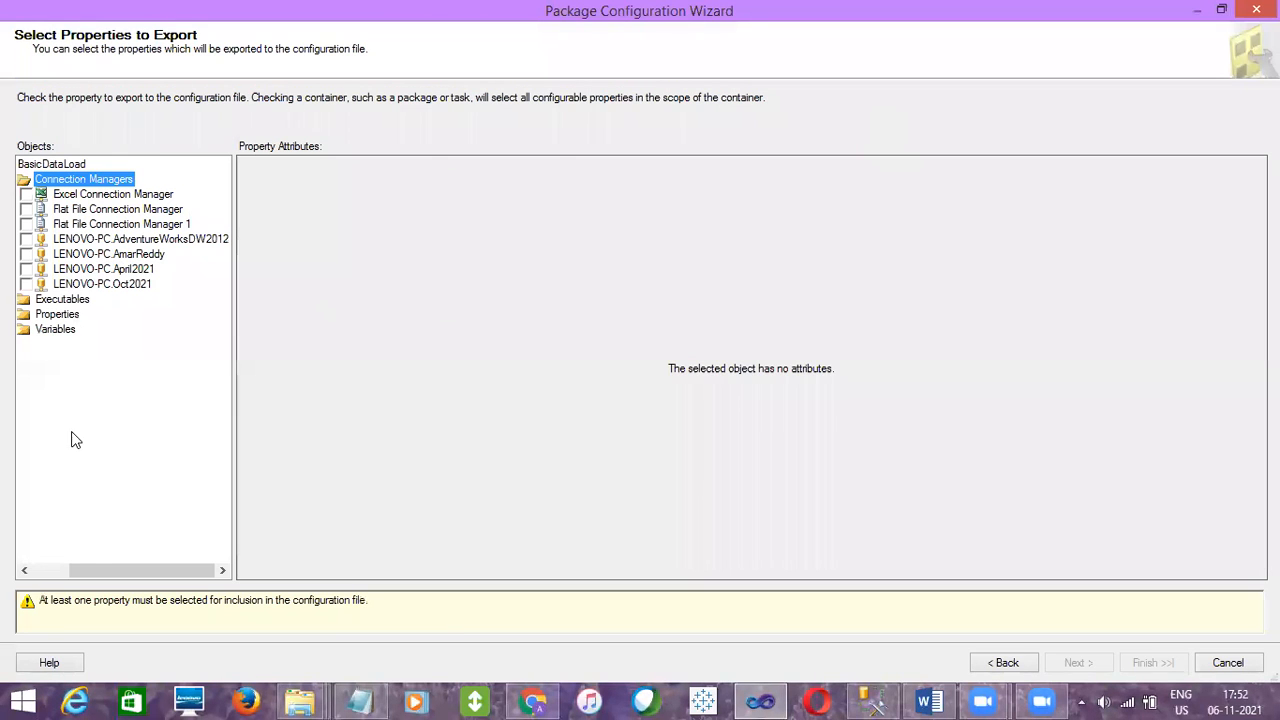
pyautogui.moveTo(96, 562); pyautogui.dragTo(43, 566)
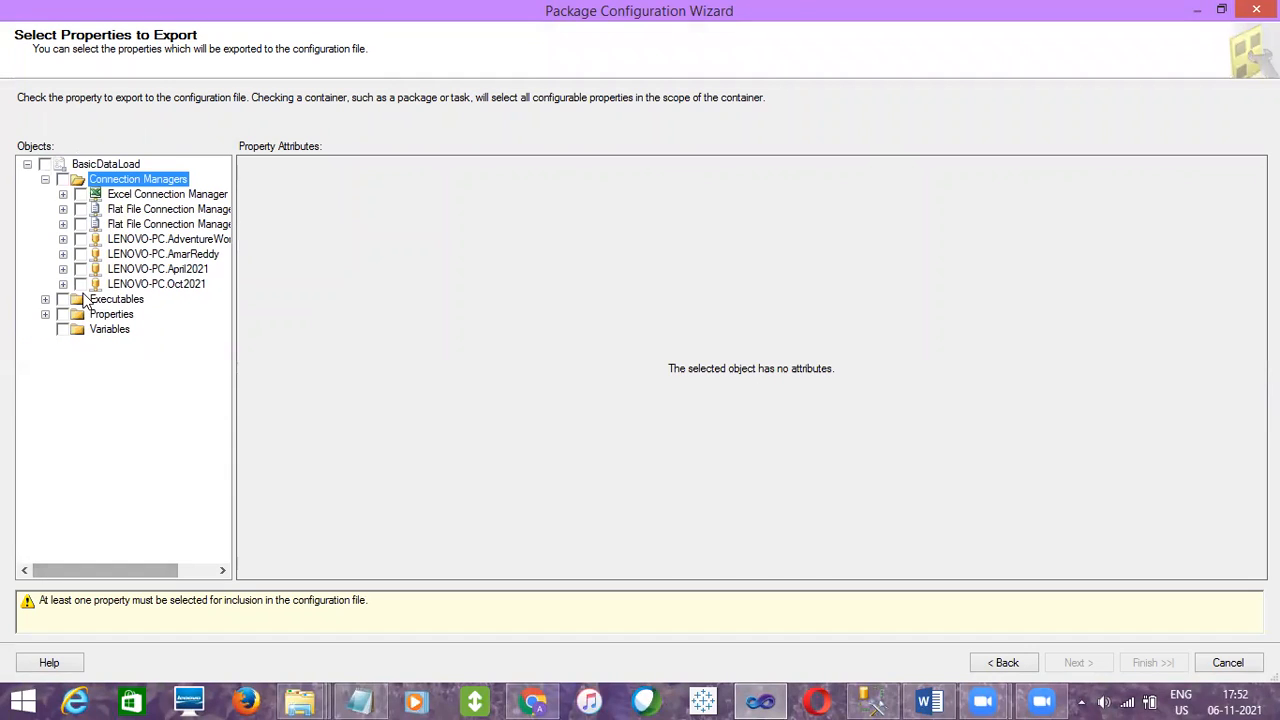
pyautogui.click(63, 194)
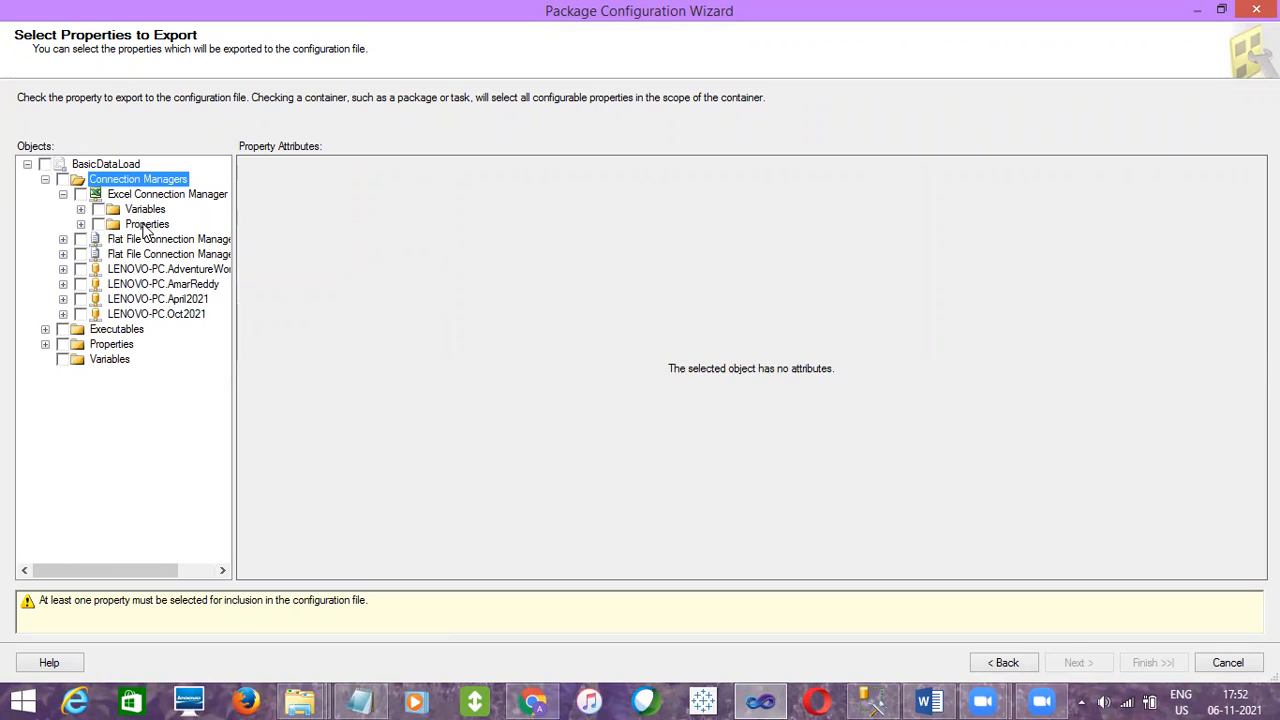
pyautogui.click(81, 226)
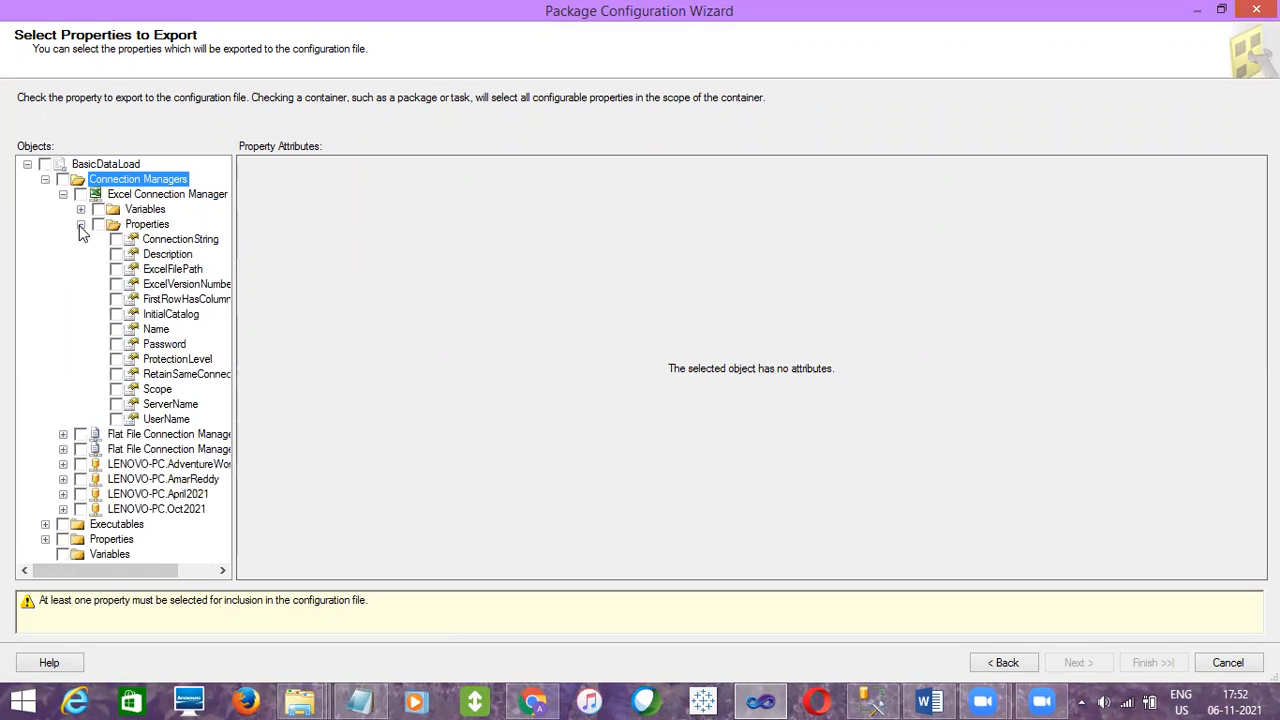
pyautogui.click(155, 245)
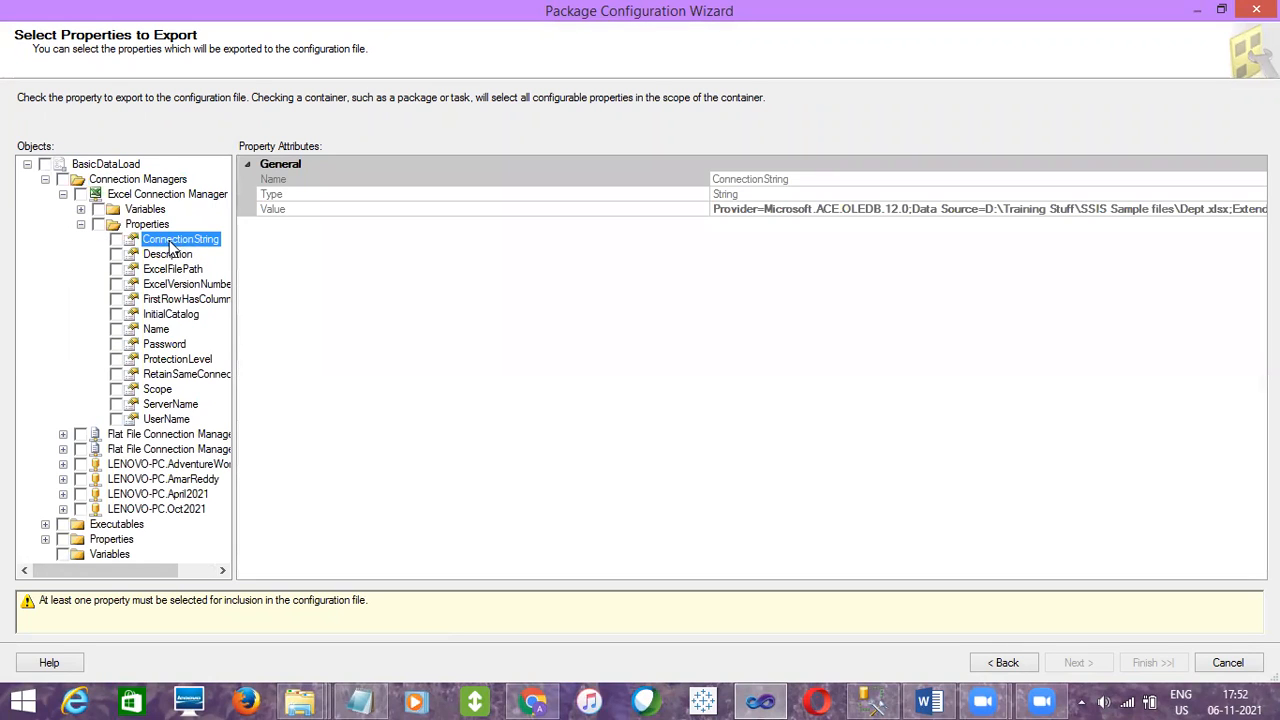
pyautogui.click(117, 240)
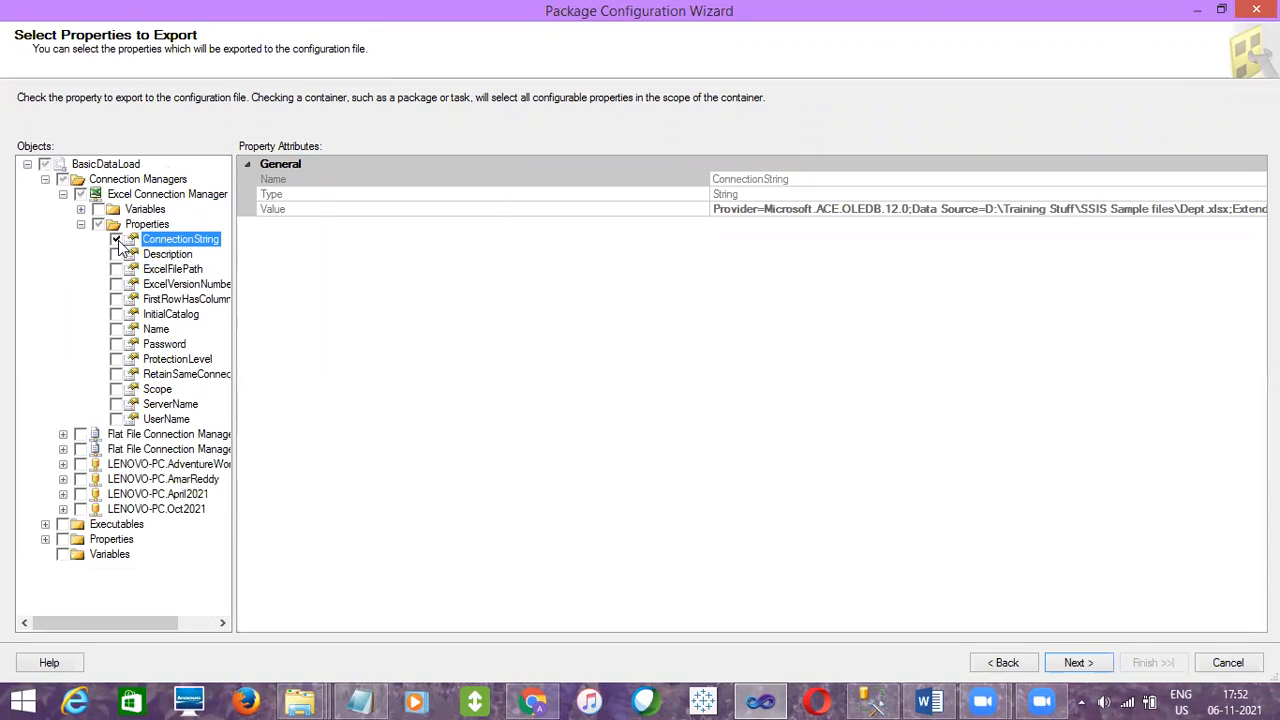
pyautogui.click(63, 195)
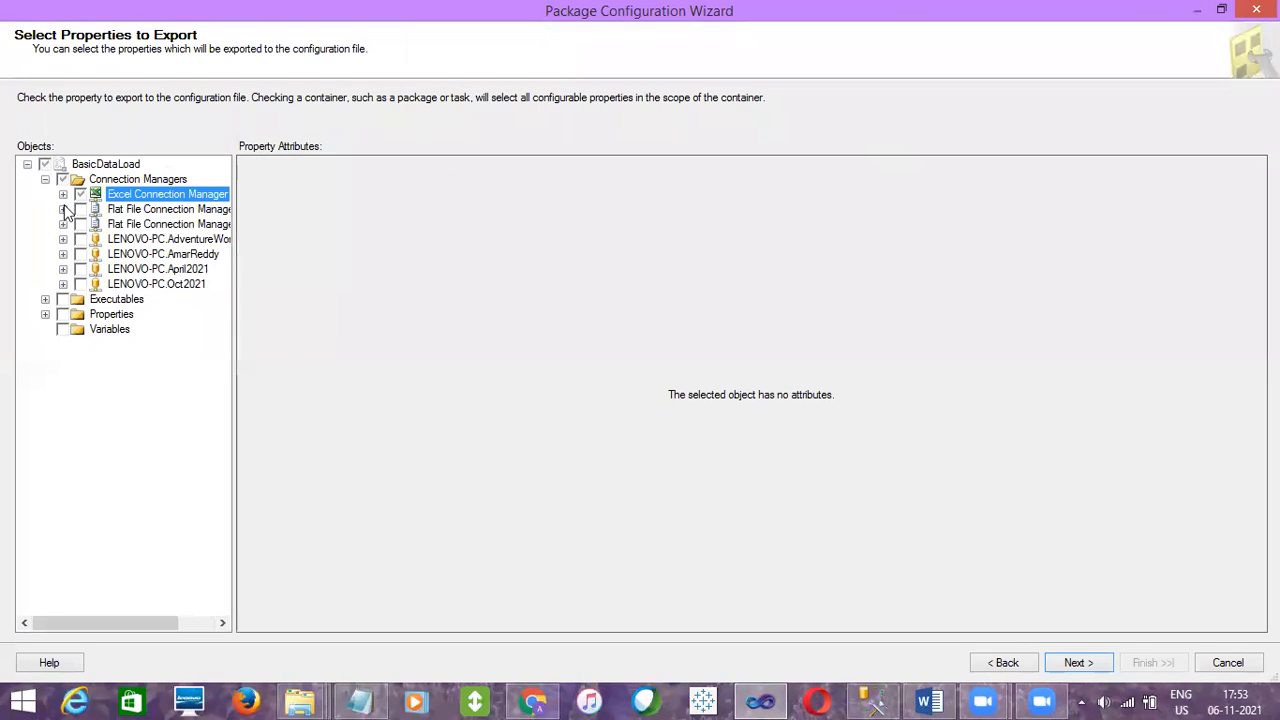
# Mark the Flat File Connection Manager's ConnectionString property for export
pyautogui.click(63, 209)
pyautogui.click(81, 239)
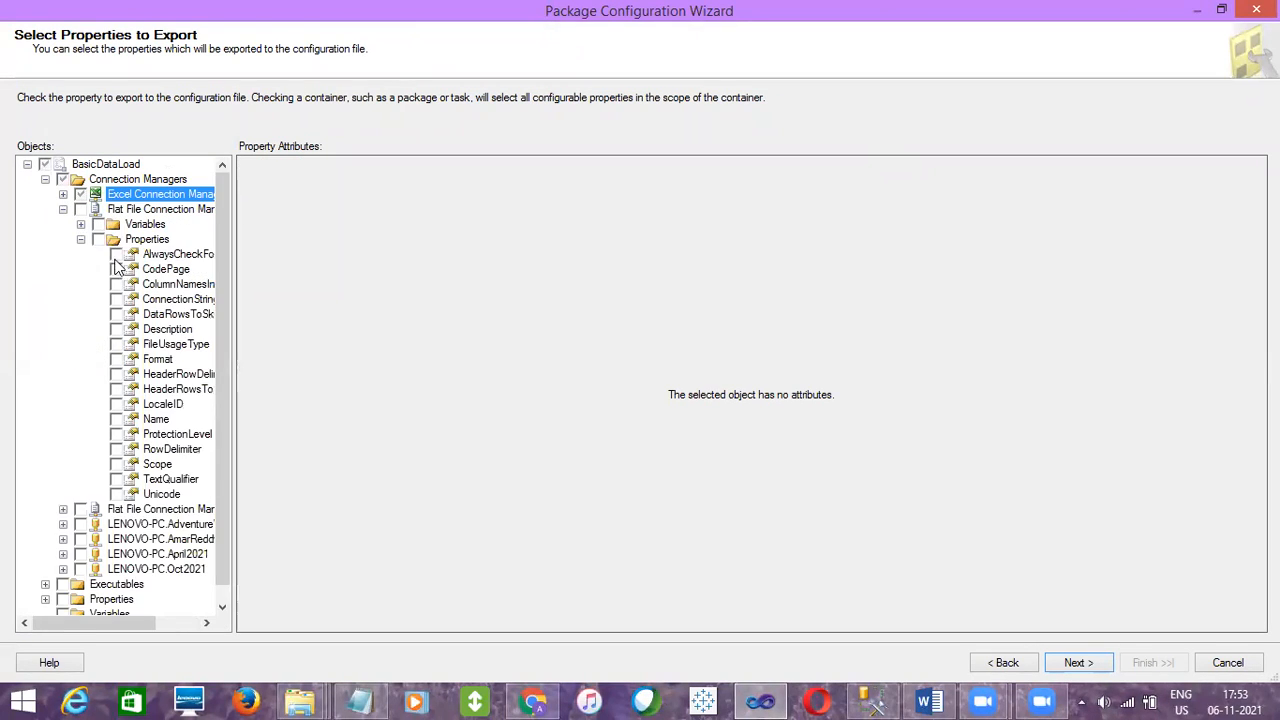
pyautogui.click(116, 299)
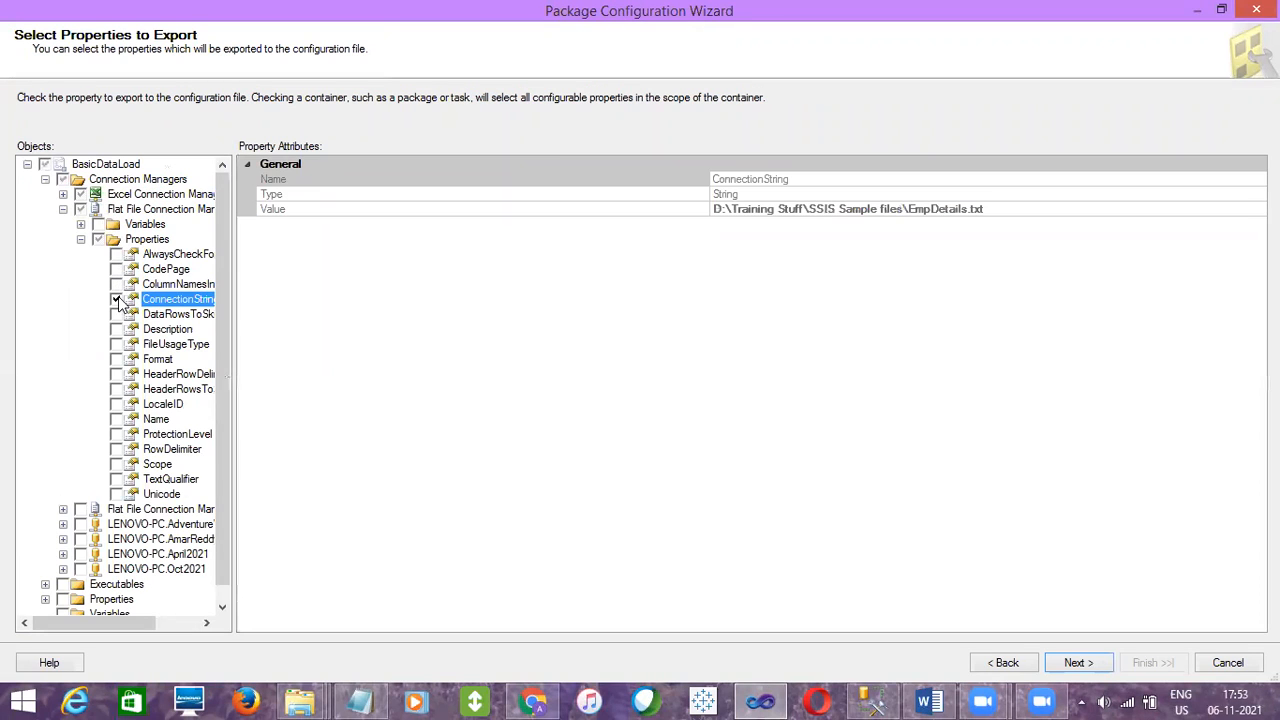
pyautogui.click(63, 209)
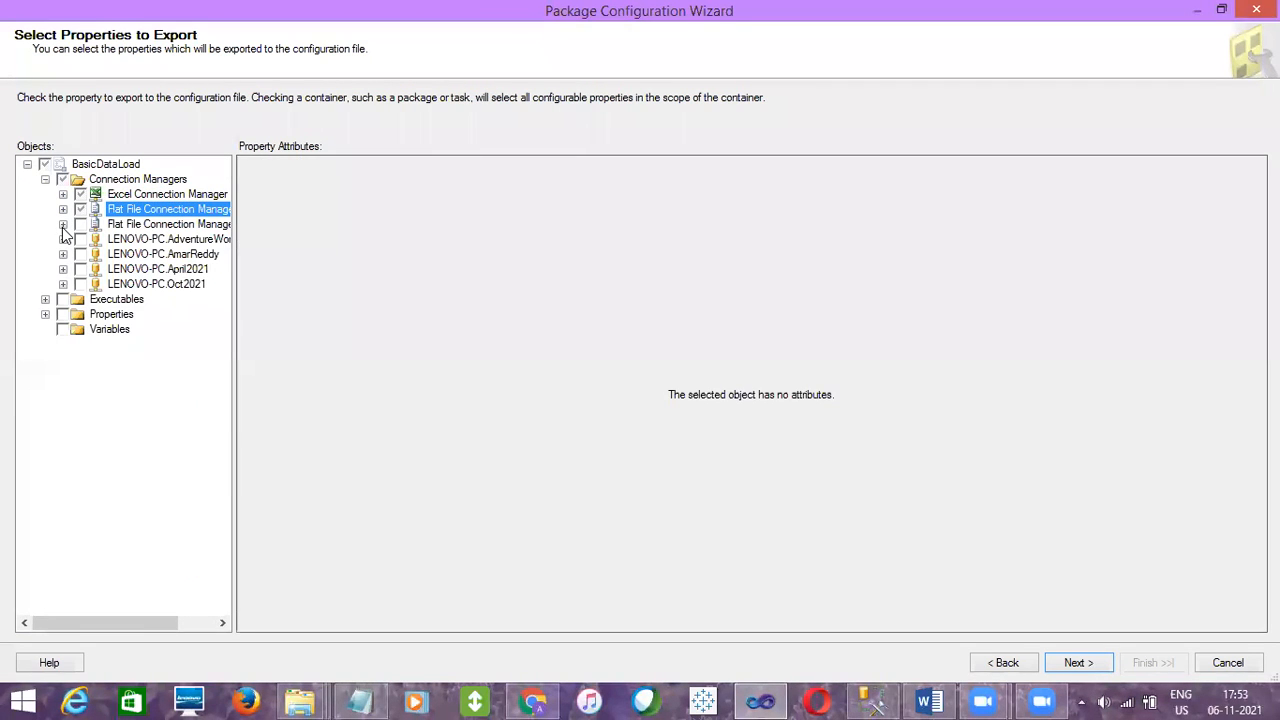
# Mark the Flat File Connection Manager 1 ConnectionString property for export
pyautogui.click(63, 224)
pyautogui.click(81, 254)
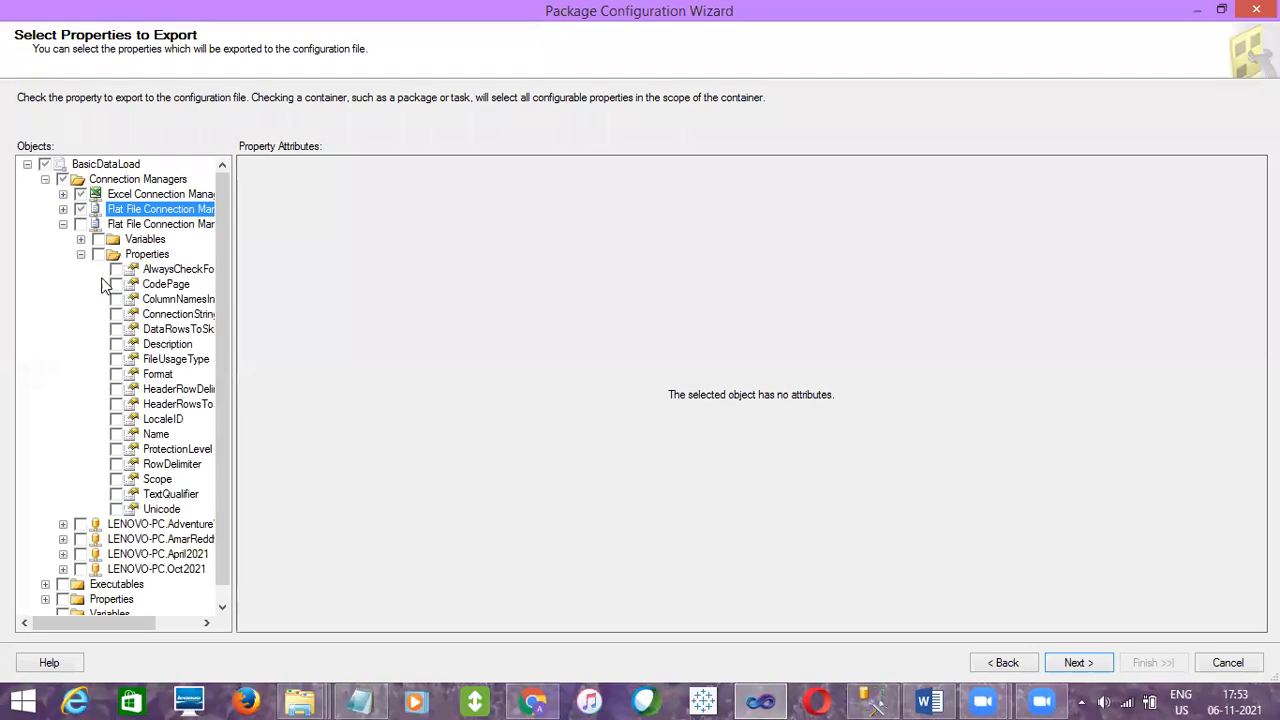
pyautogui.click(116, 314)
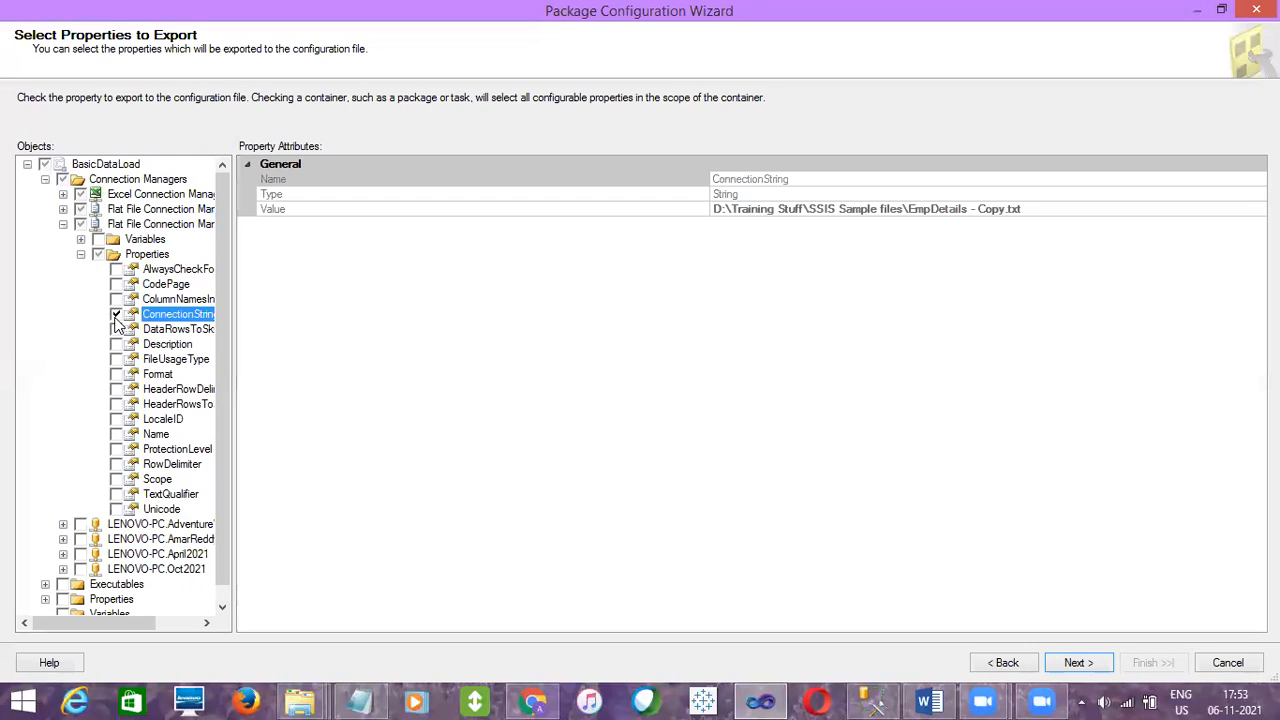
pyautogui.click(63, 224)
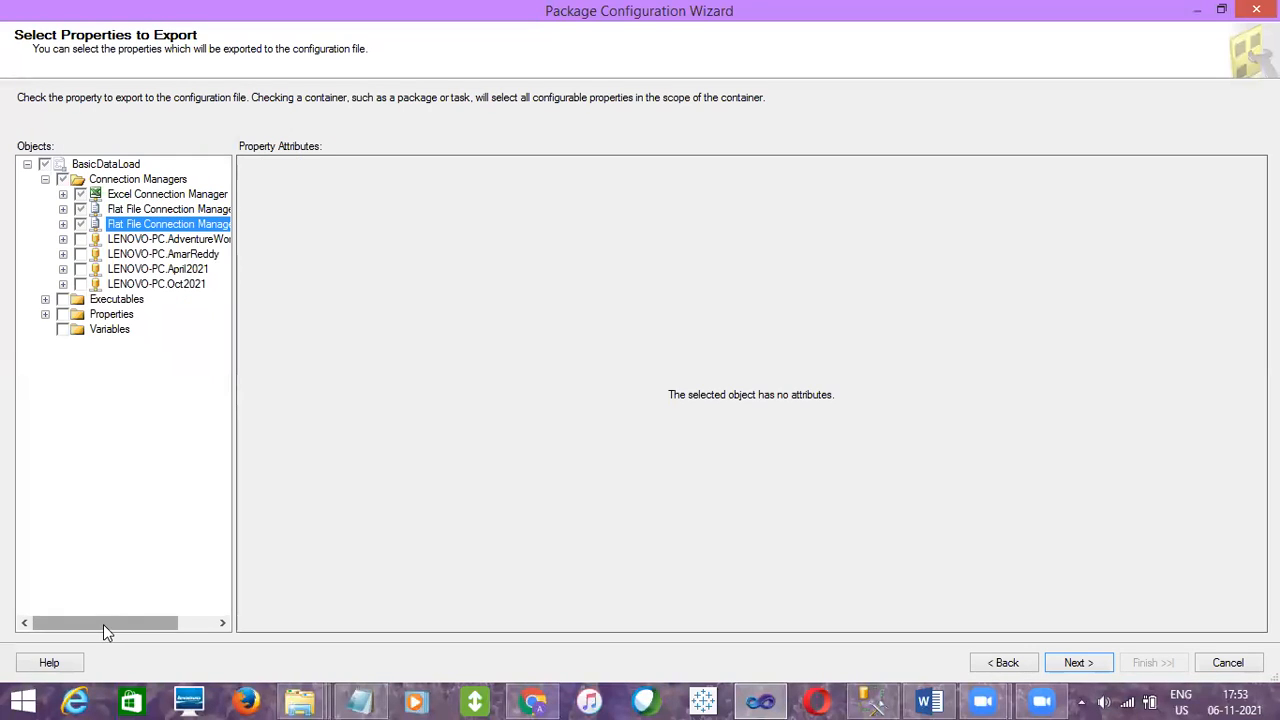
# Mark the LENOVO-PC.AdventureWorksDW2012 connection's ConnectionString property for export
pyautogui.moveTo(103, 624); pyautogui.dragTo(116, 624)
pyautogui.click(45, 240)
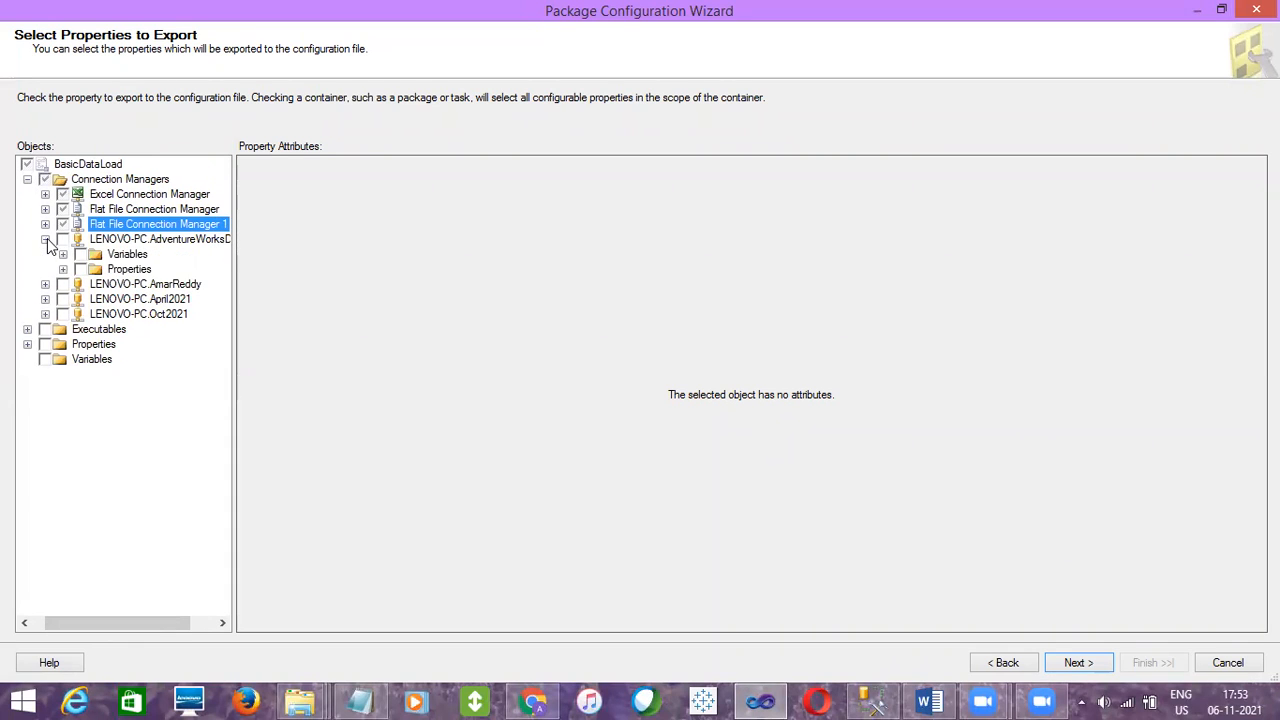
pyautogui.click(63, 269)
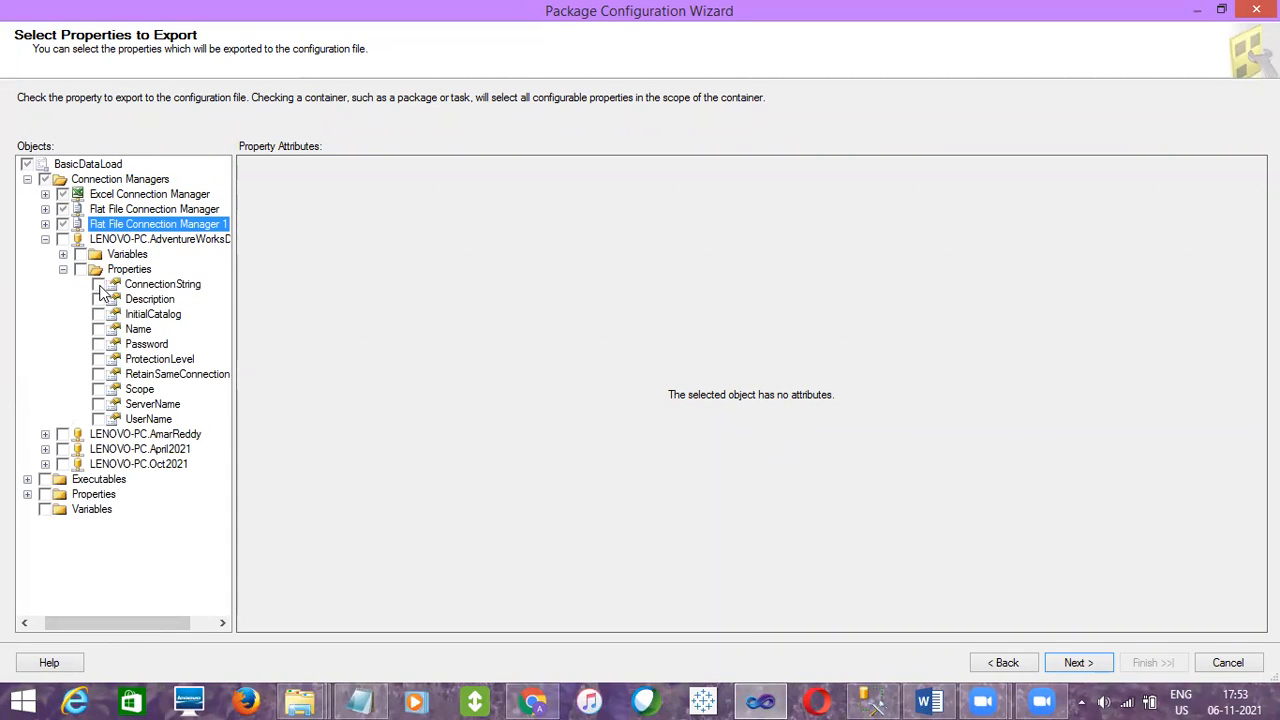
pyautogui.click(98, 284)
pyautogui.click(45, 240)
# Mark the LENOVO-PC.AmarReddy connection's ConnectionString property for export
pyautogui.click(45, 254)
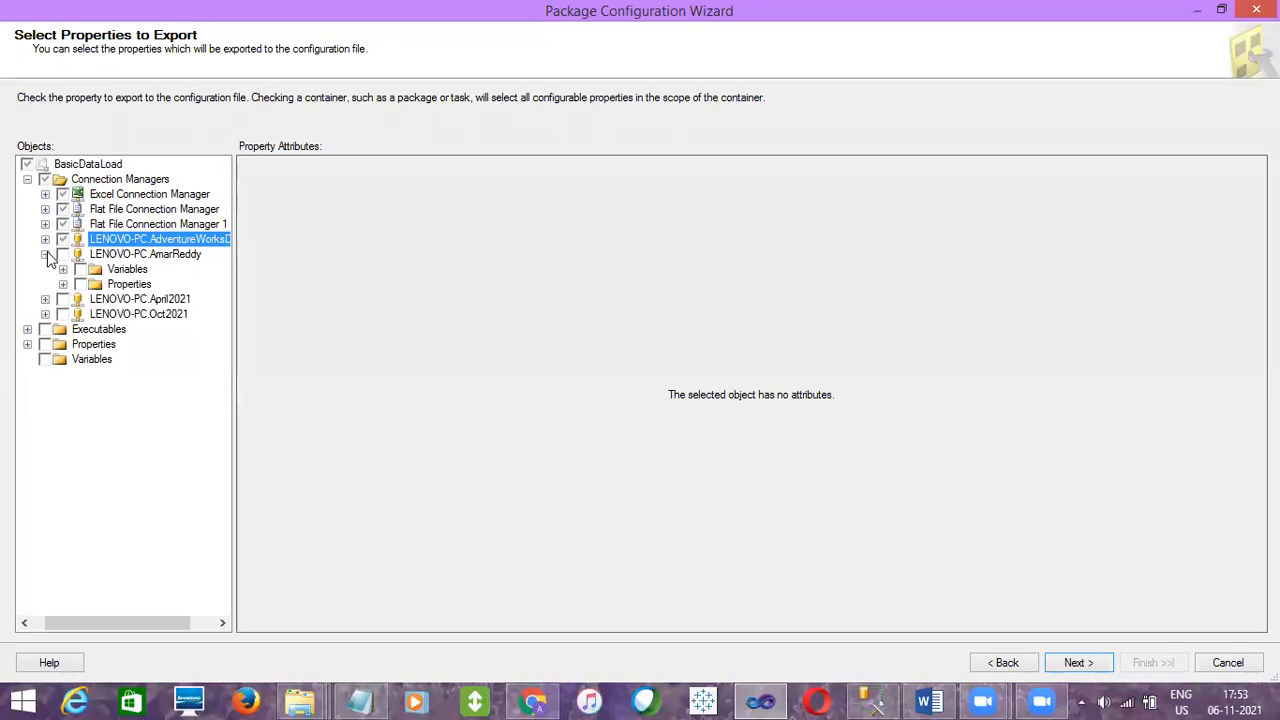
pyautogui.click(63, 284)
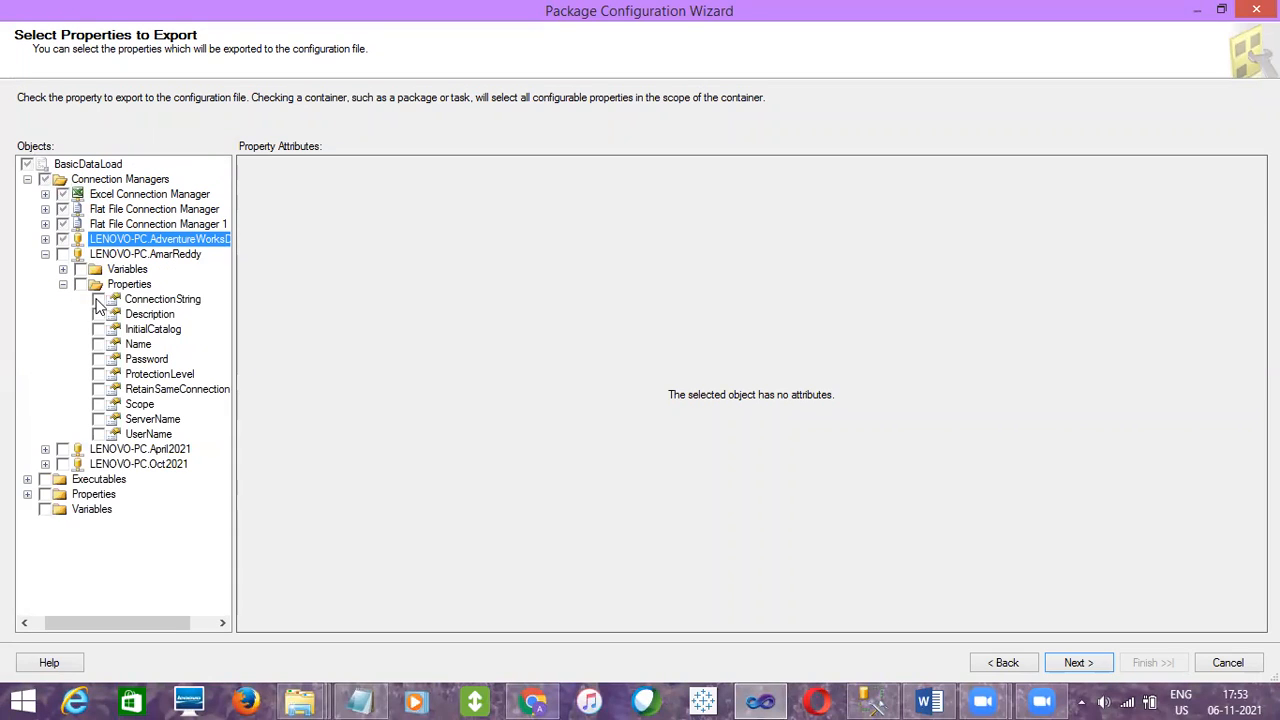
pyautogui.click(98, 299)
pyautogui.click(45, 254)
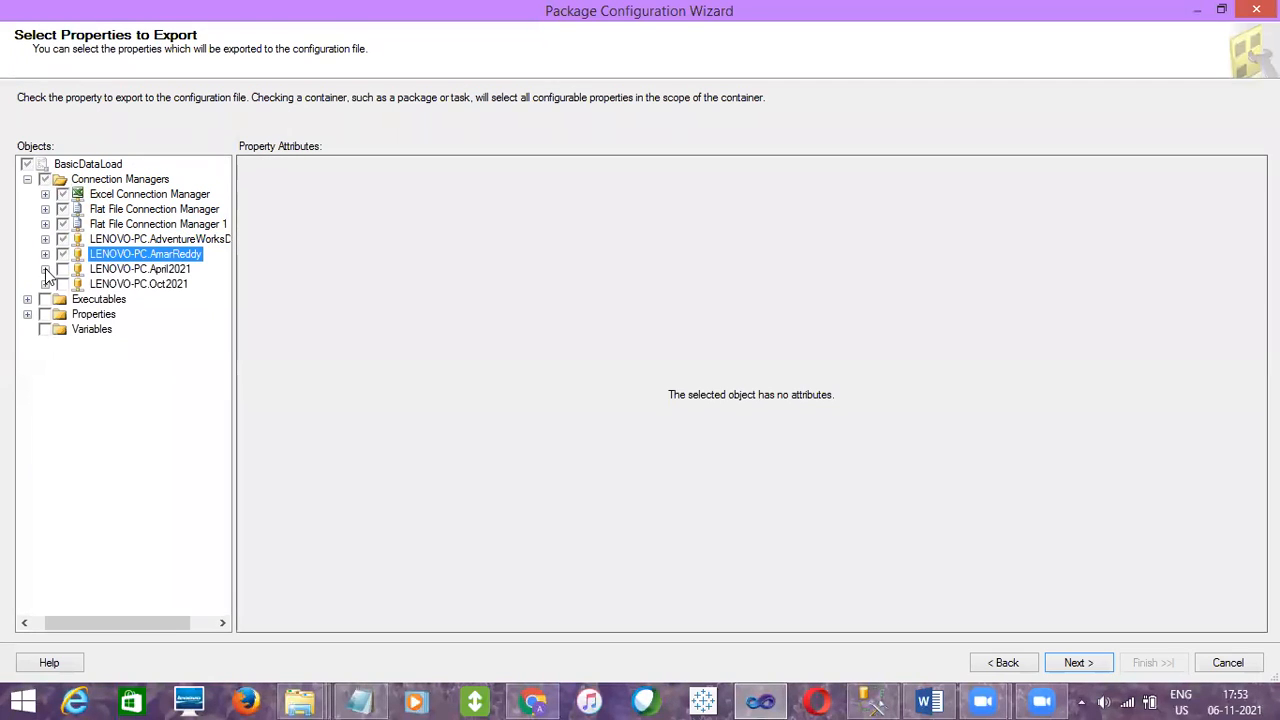
# Mark the LENOVO-PC.April2021 connection's ConnectionString property for export
pyautogui.click(45, 269)
pyautogui.click(62, 299)
pyautogui.click(98, 314)
pyautogui.click(45, 269)
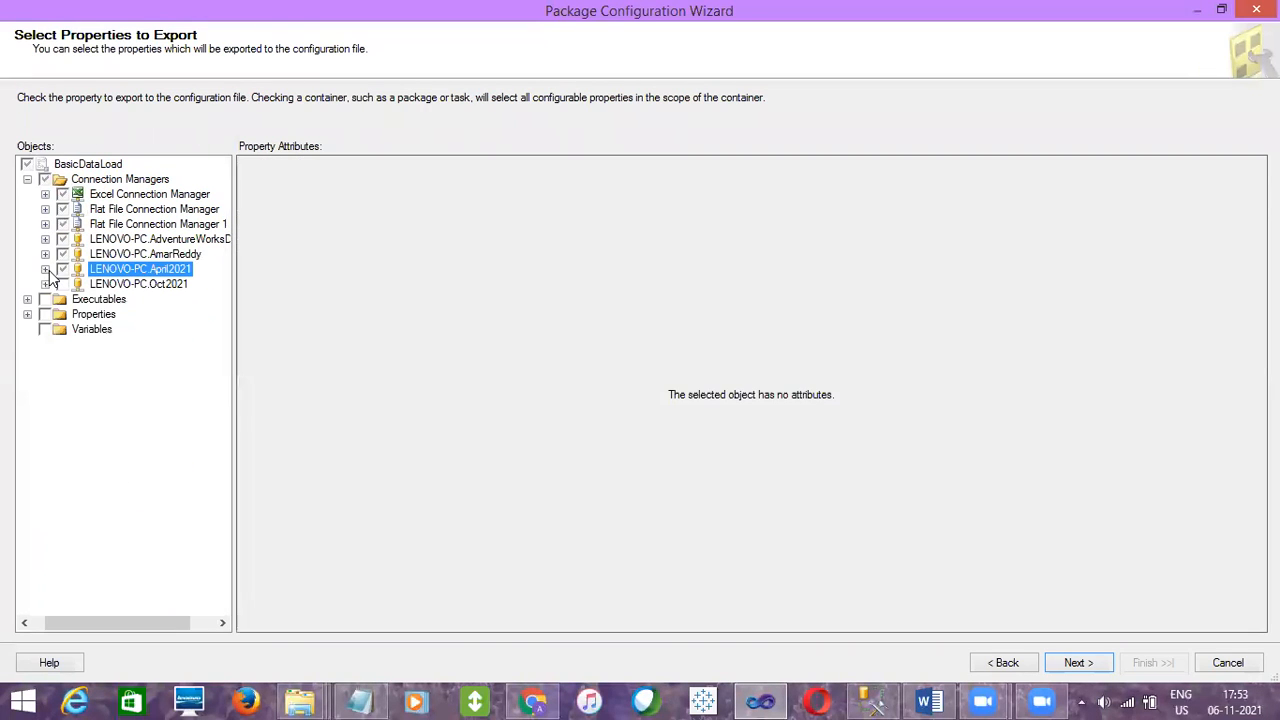
# Mark the LENOVO-PC.Oct2021 connection's ConnectionString property for export
pyautogui.click(45, 284)
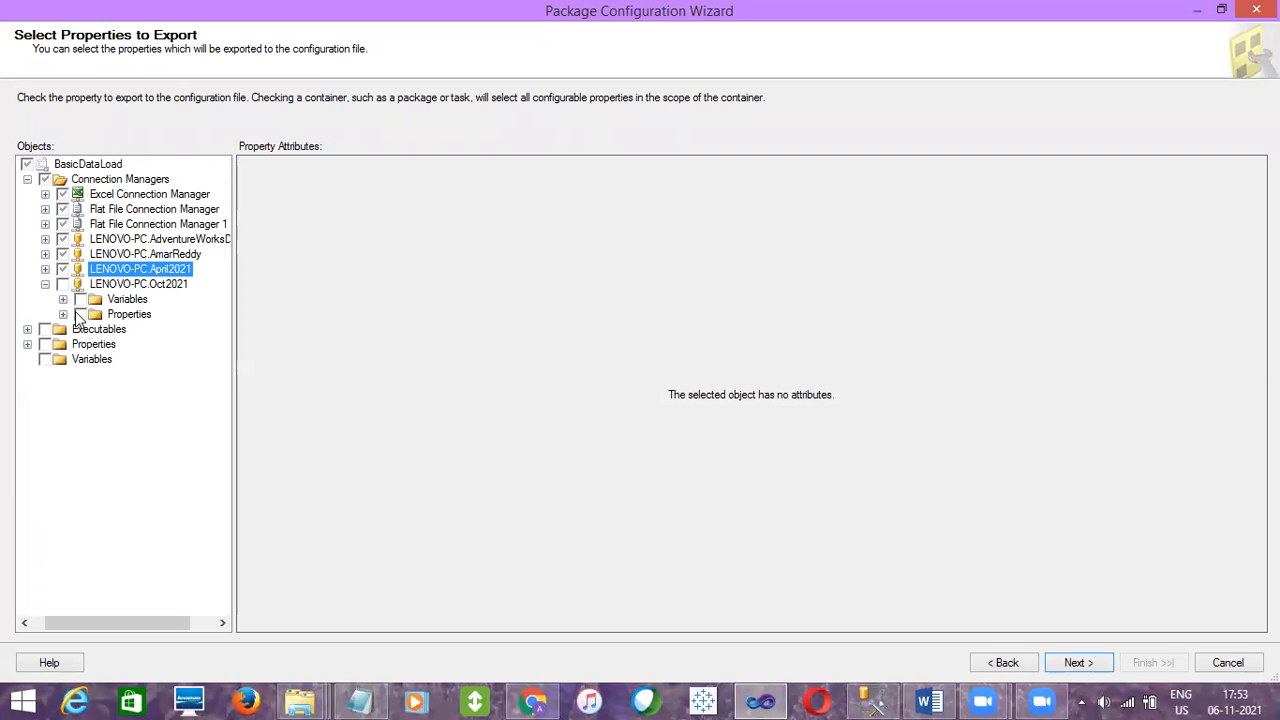
pyautogui.click(63, 314)
pyautogui.click(97, 330)
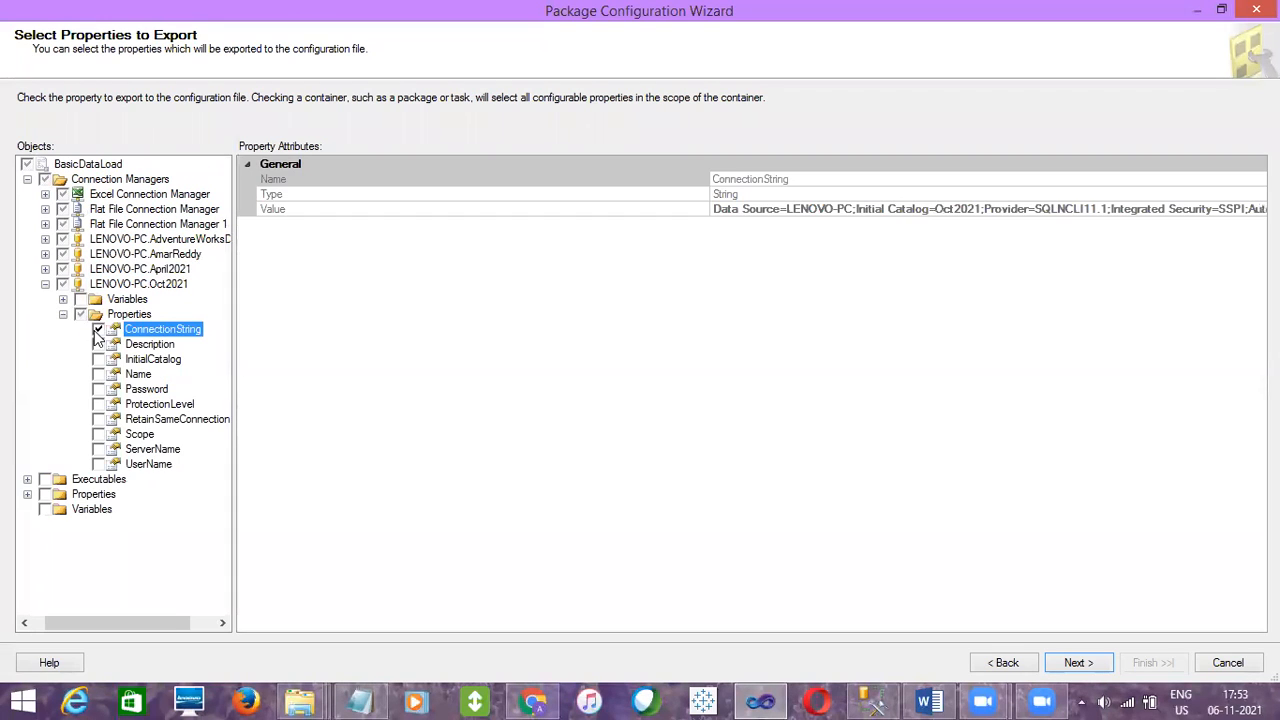
pyautogui.click(45, 284)
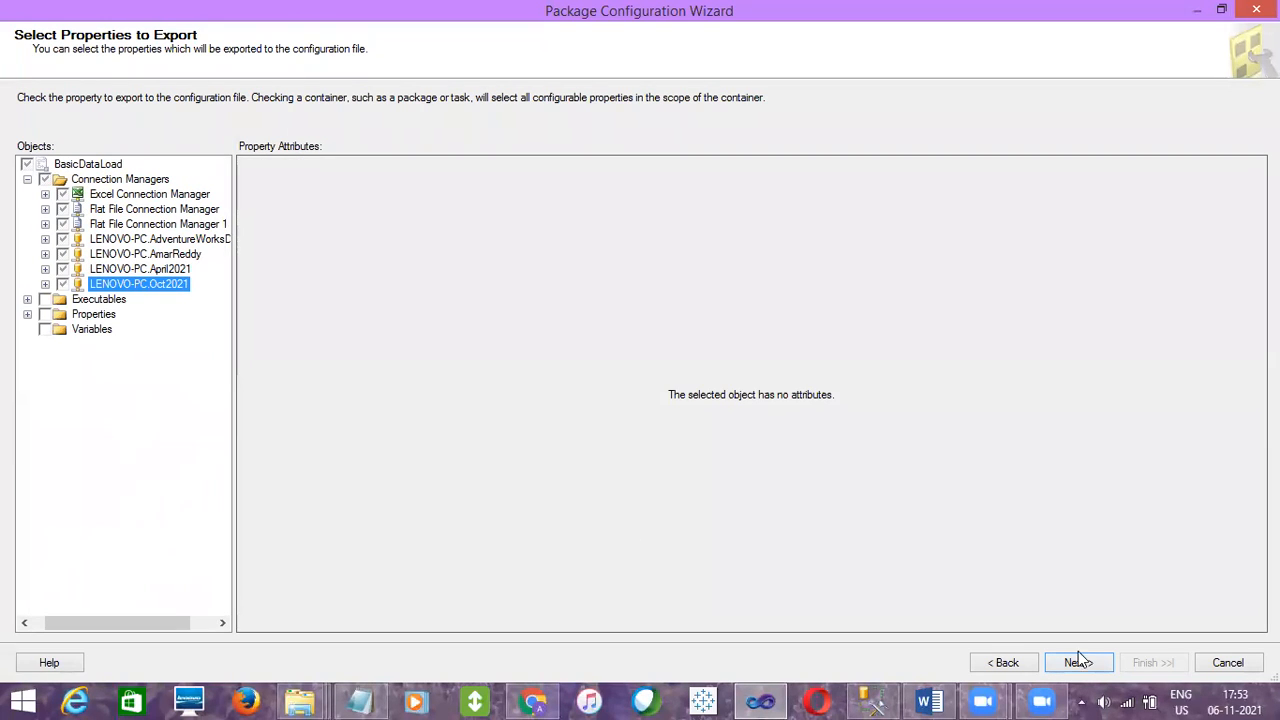
# Finish the Package Configuration Wizard and close the Package Configurations Organizer
pyautogui.click(1078, 663)
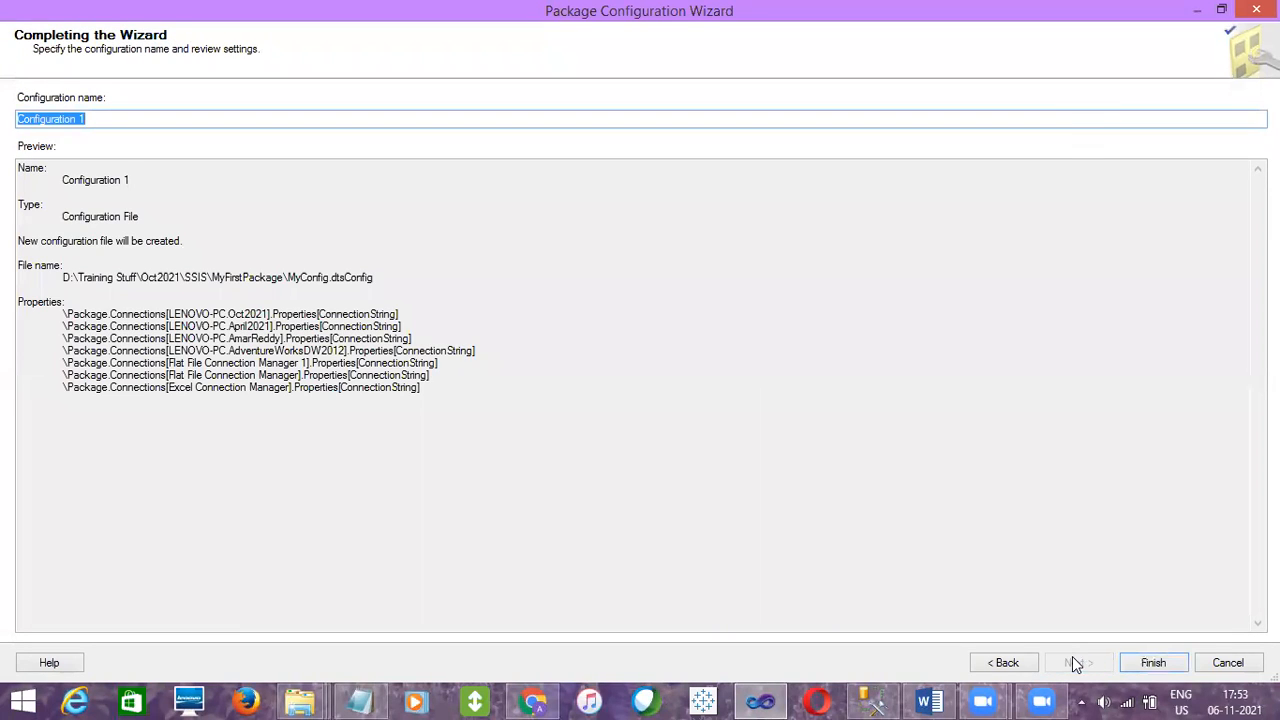
pyautogui.click(1153, 662)
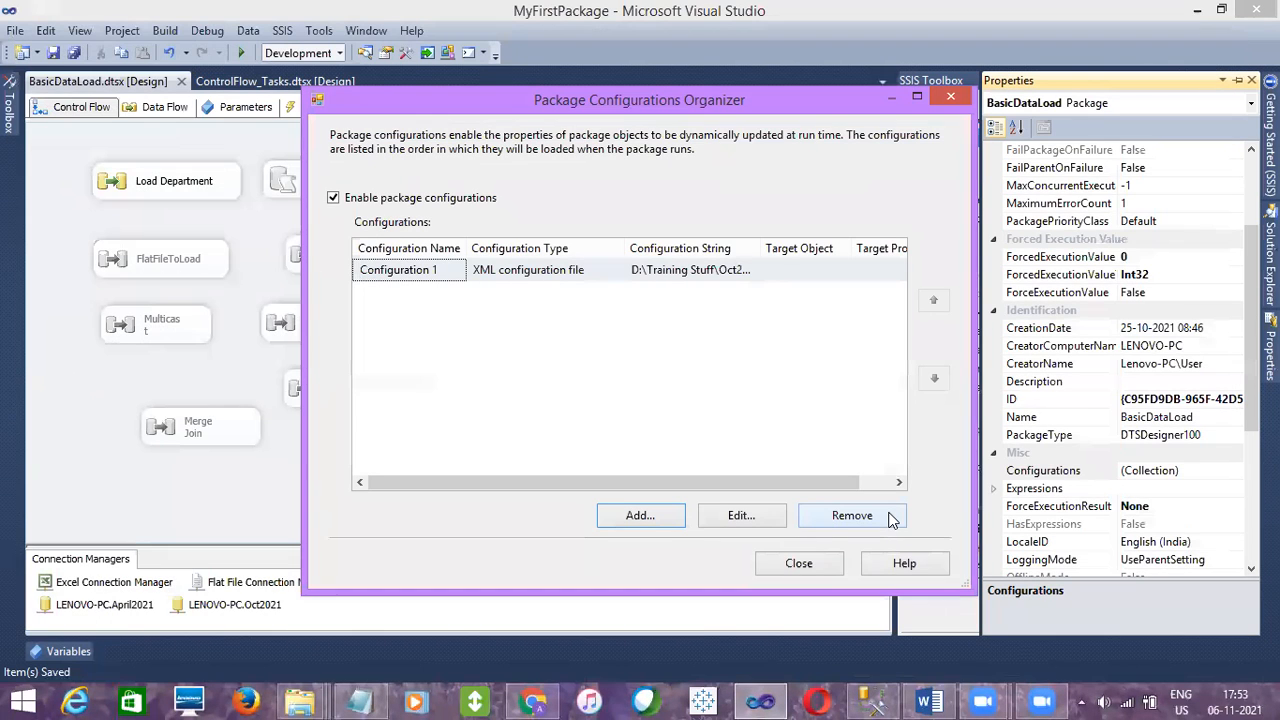
pyautogui.click(797, 563)
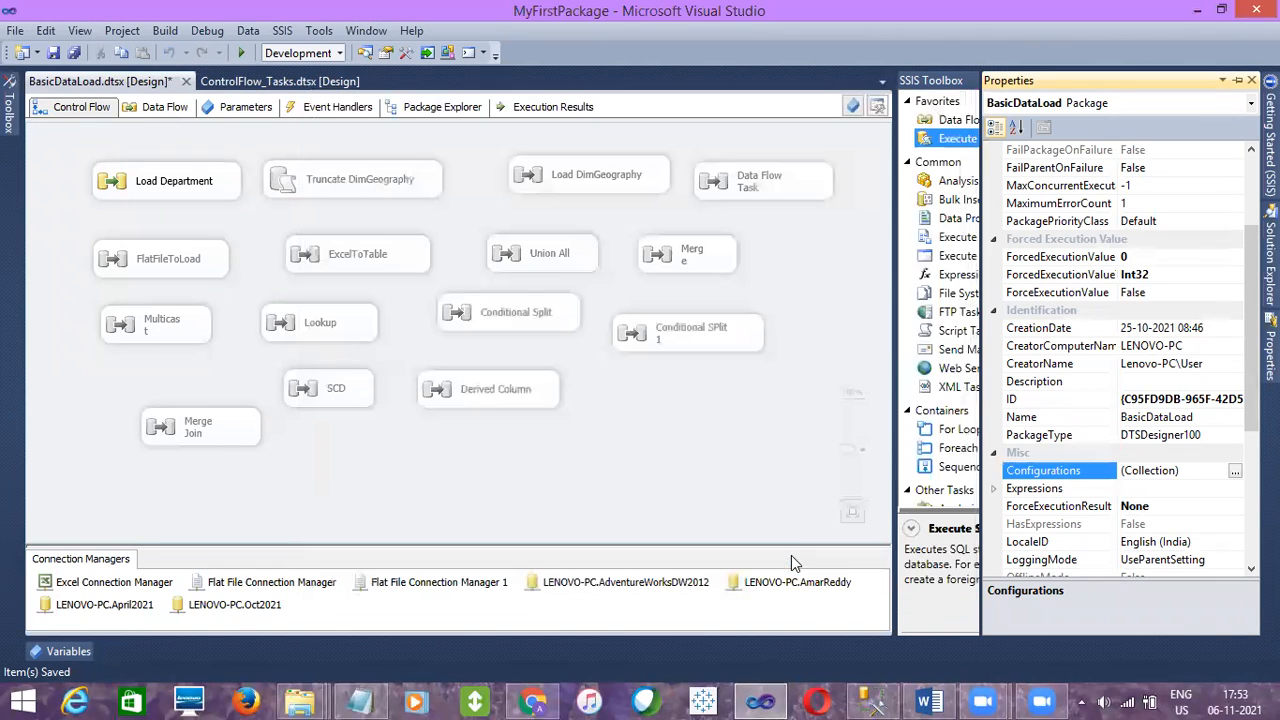
pyautogui.click(778, 441)
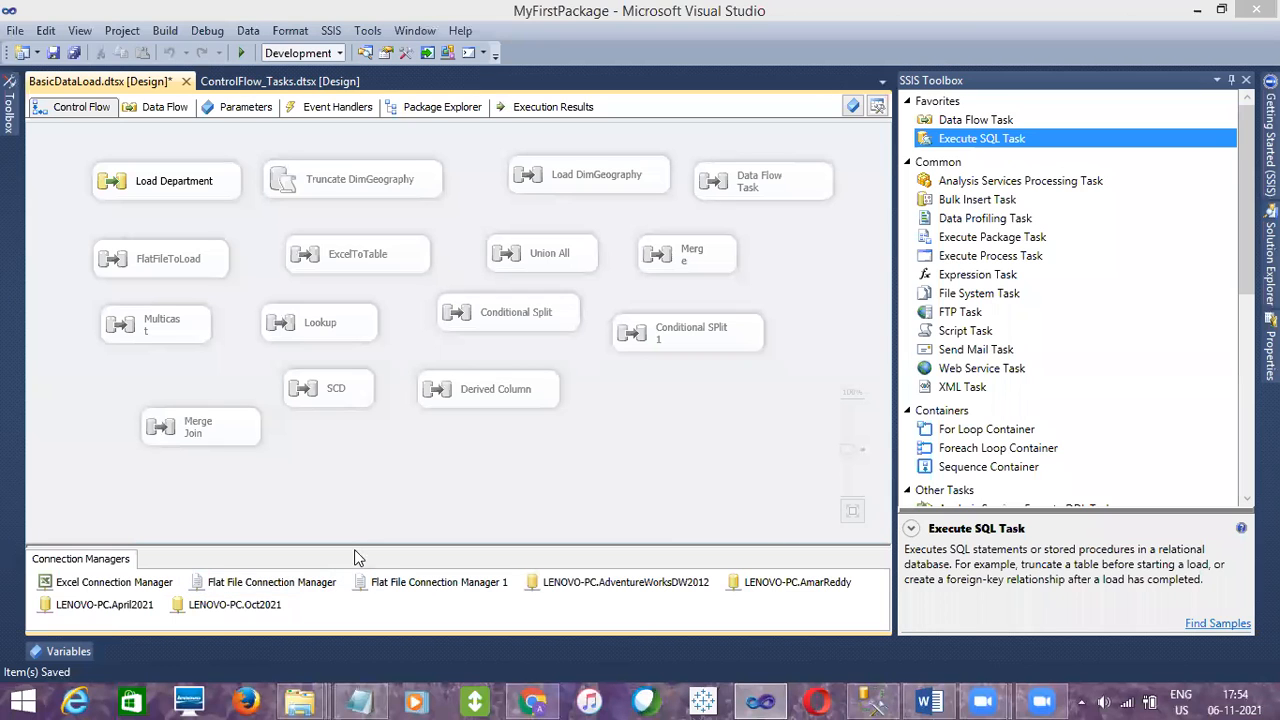
# In File Explorer, browse to the SSIS\MyFirstPackage folder and open the MyConfig configuration file in Notepad
pyautogui.moveTo(300, 700)
pyautogui.click(115, 630)
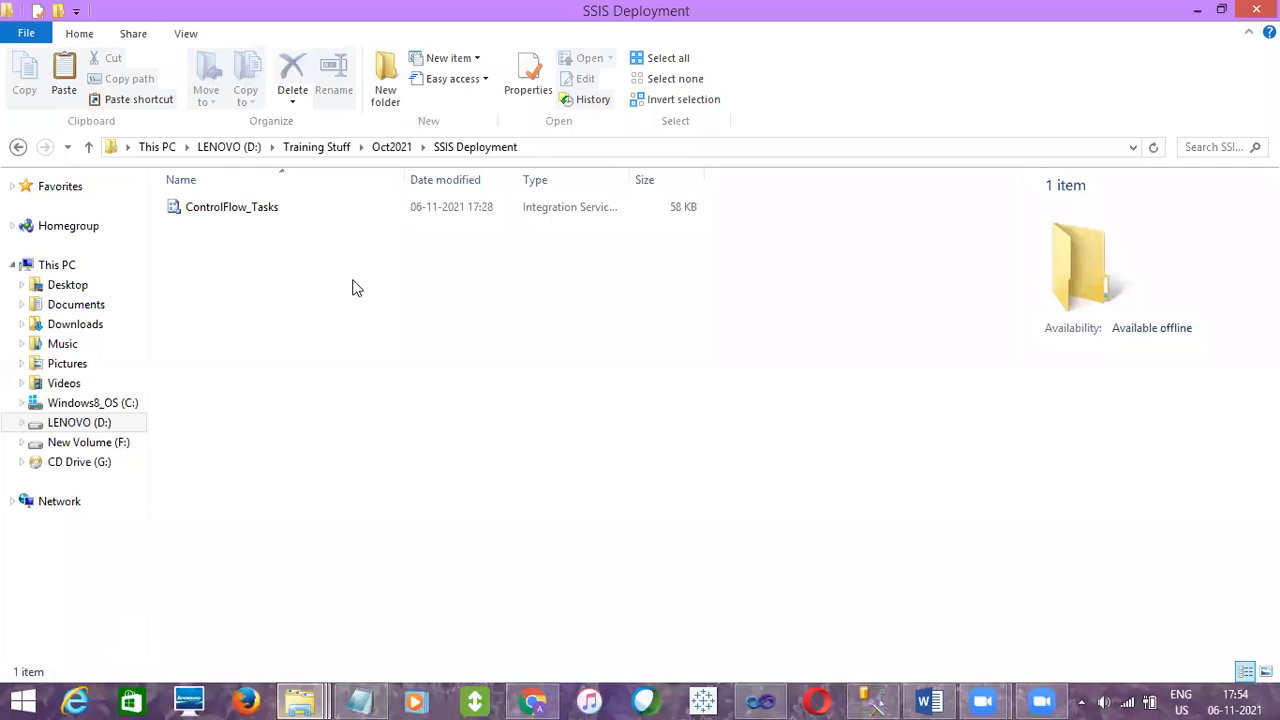
pyautogui.click(388, 148)
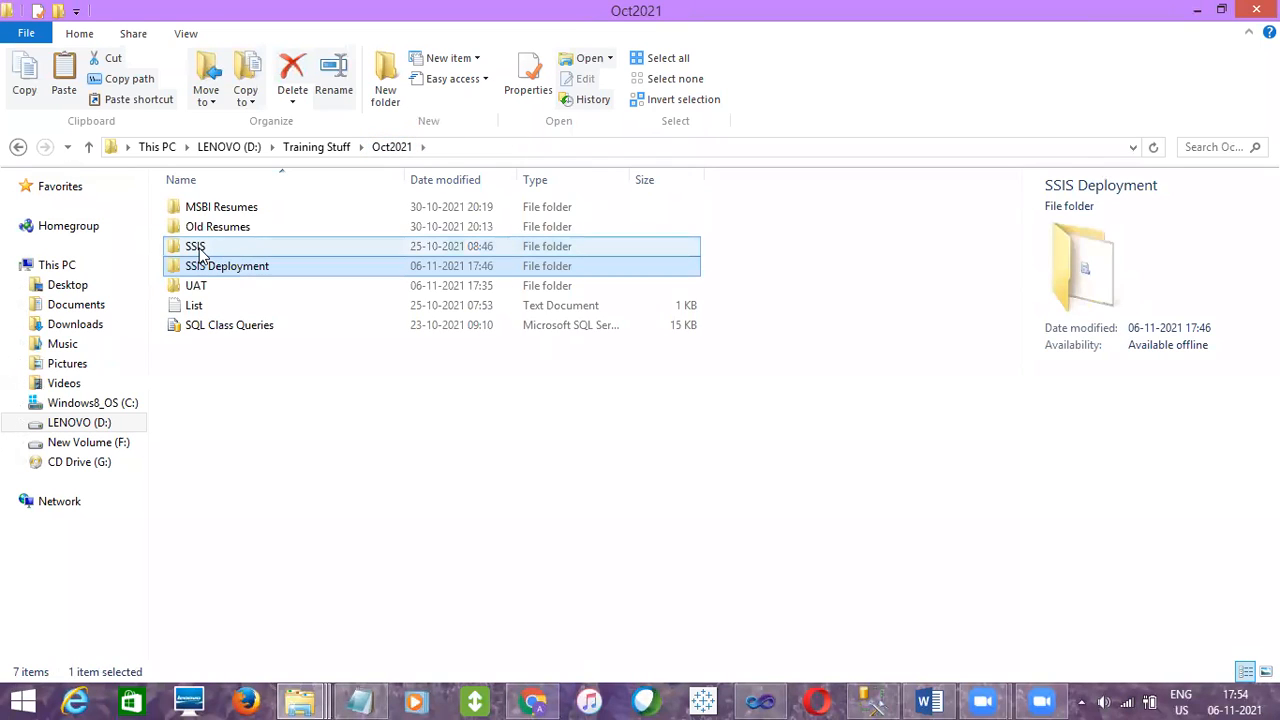
pyautogui.doubleClick(194, 248)
pyautogui.doubleClick(224, 206)
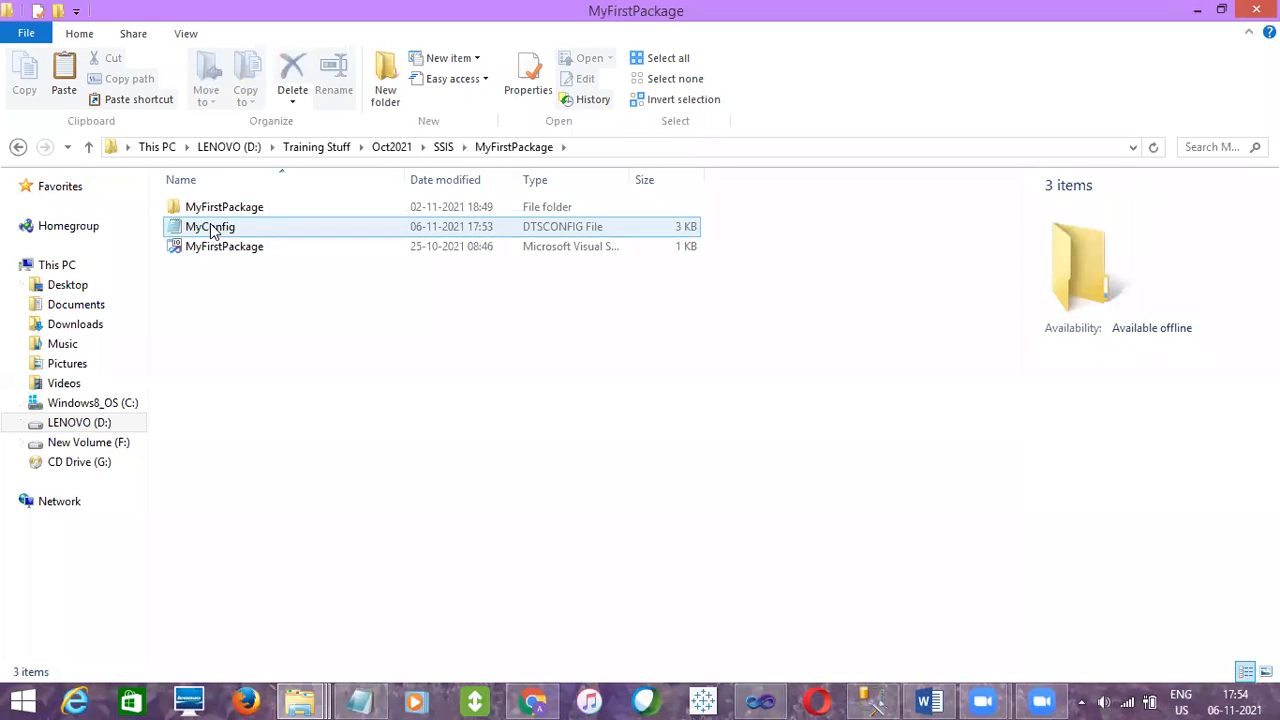
pyautogui.doubleClick(212, 227)
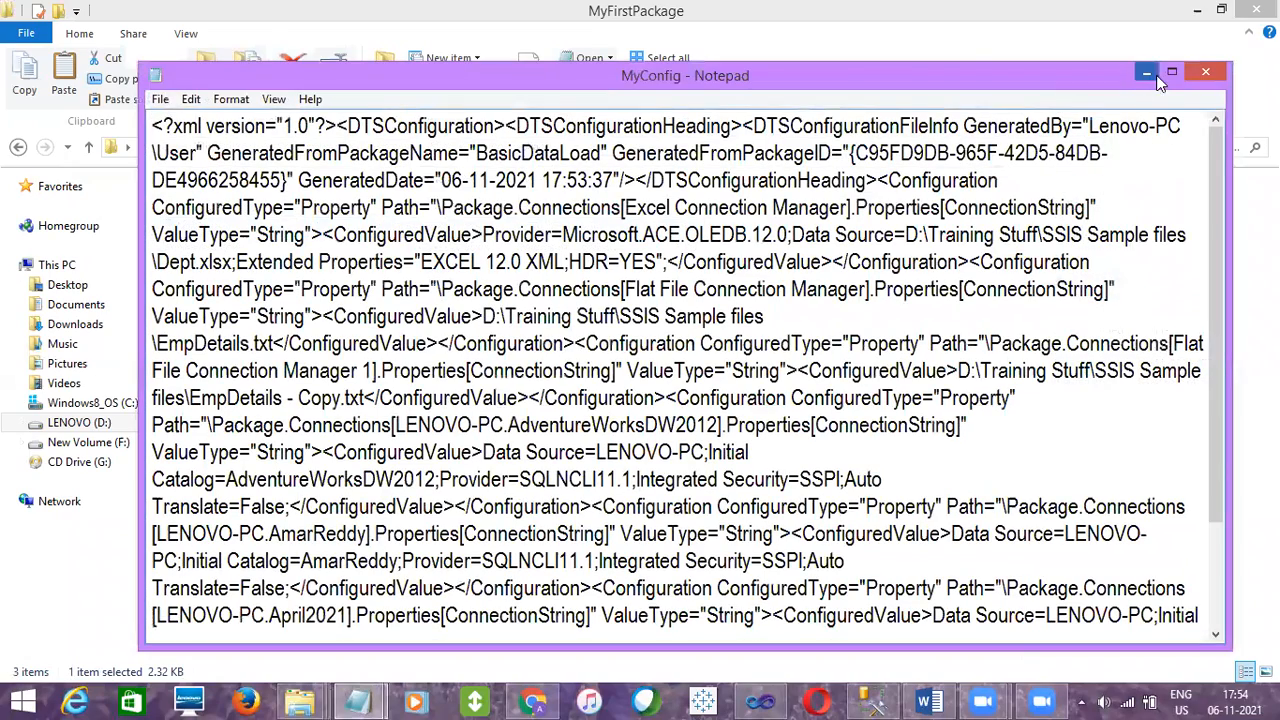
# Examine the XML declaration and DTSConfiguration elements of MyConfig, then return to Visual Studio
pyautogui.click(1172, 72)
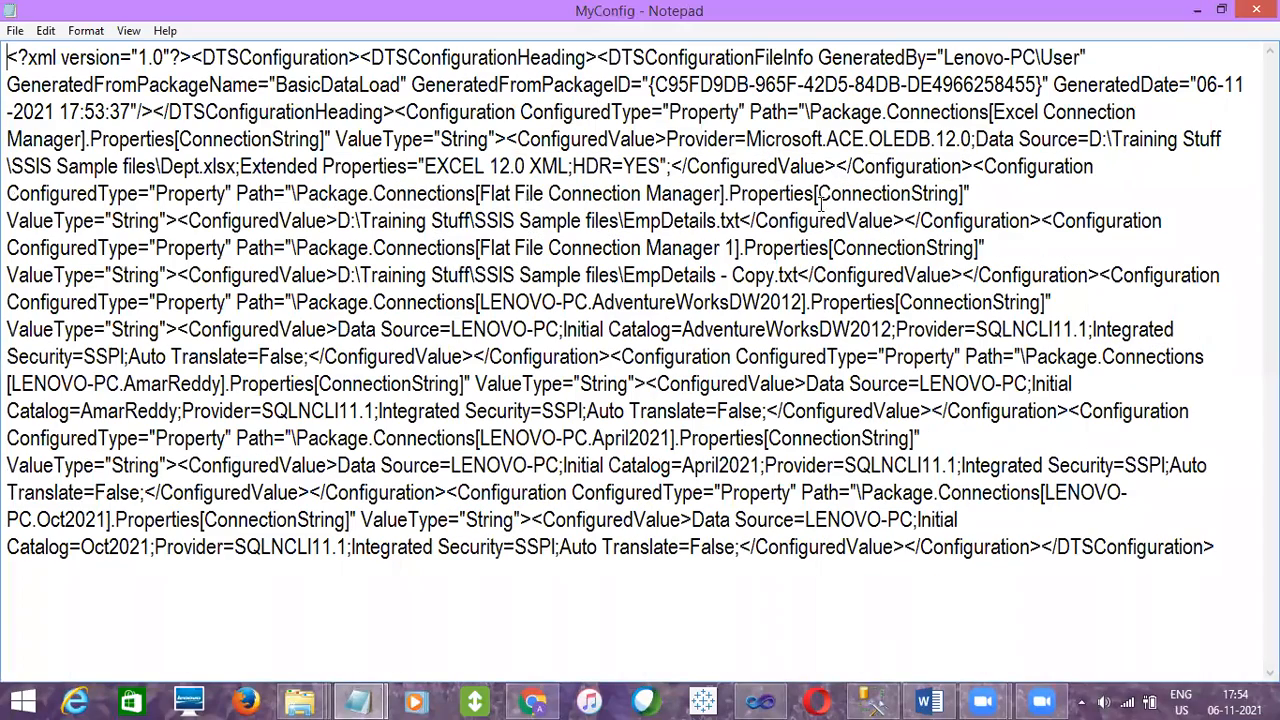
pyautogui.moveTo(182, 57); pyautogui.dragTo(20, 57)
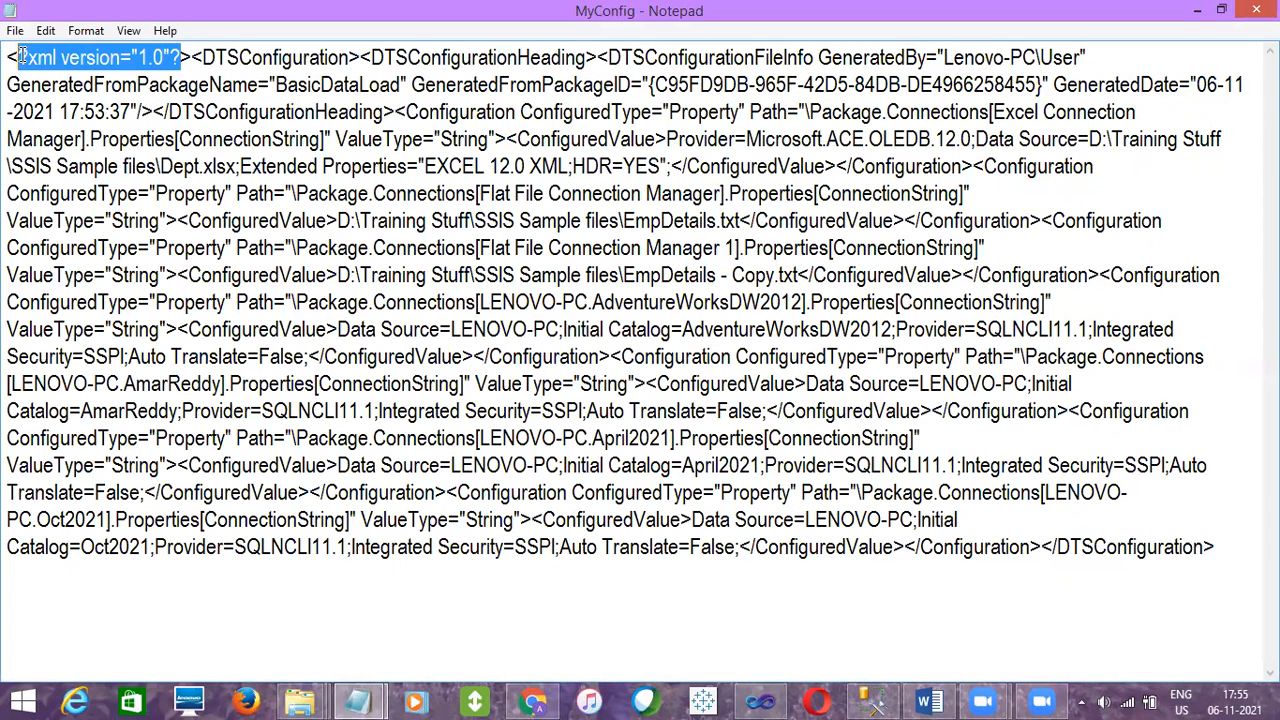
pyautogui.moveTo(203, 57); pyautogui.dragTo(349, 57)
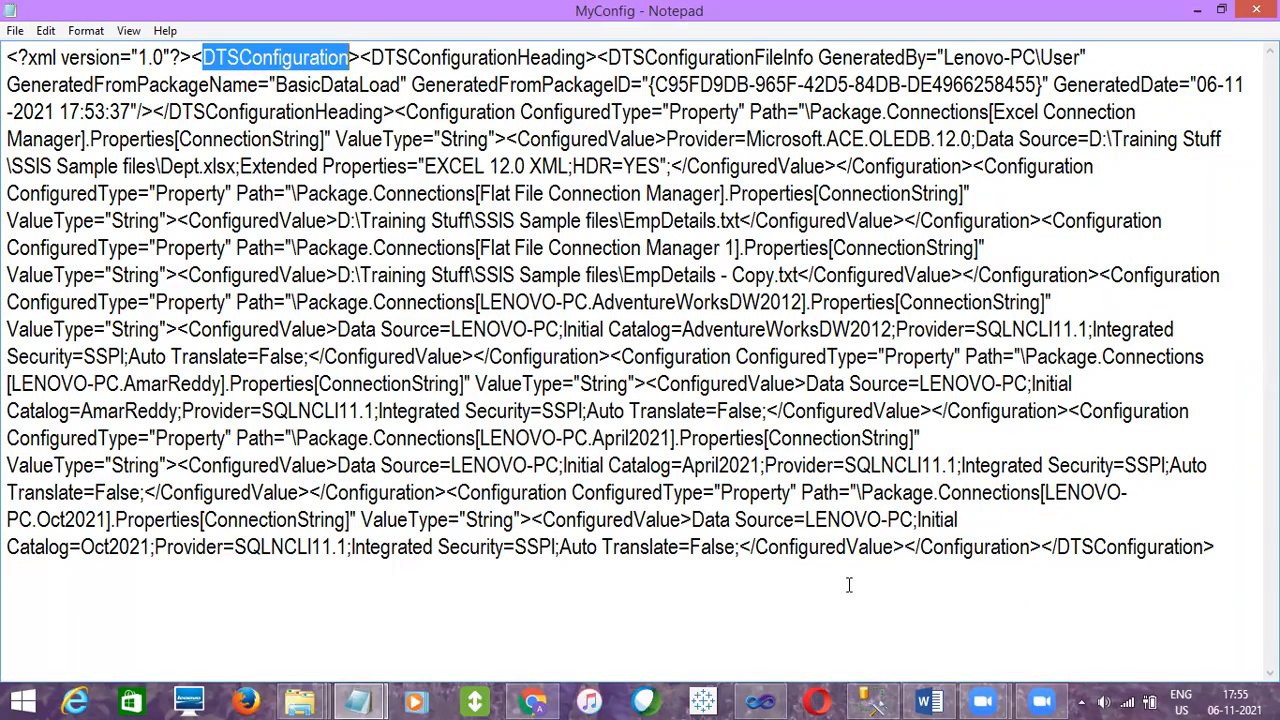
pyautogui.click(757, 700)
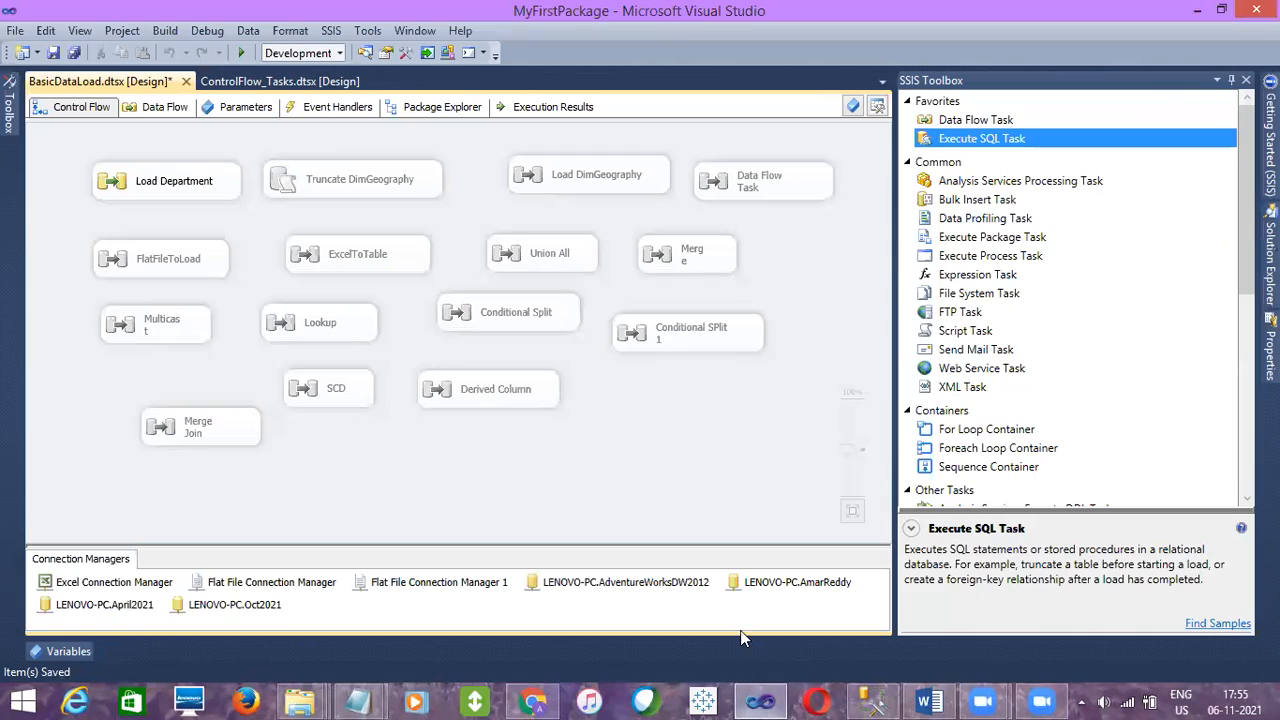
# Examine the connection names and Data Source values in the configuration entries of MyConfig
pyautogui.click(752, 698)
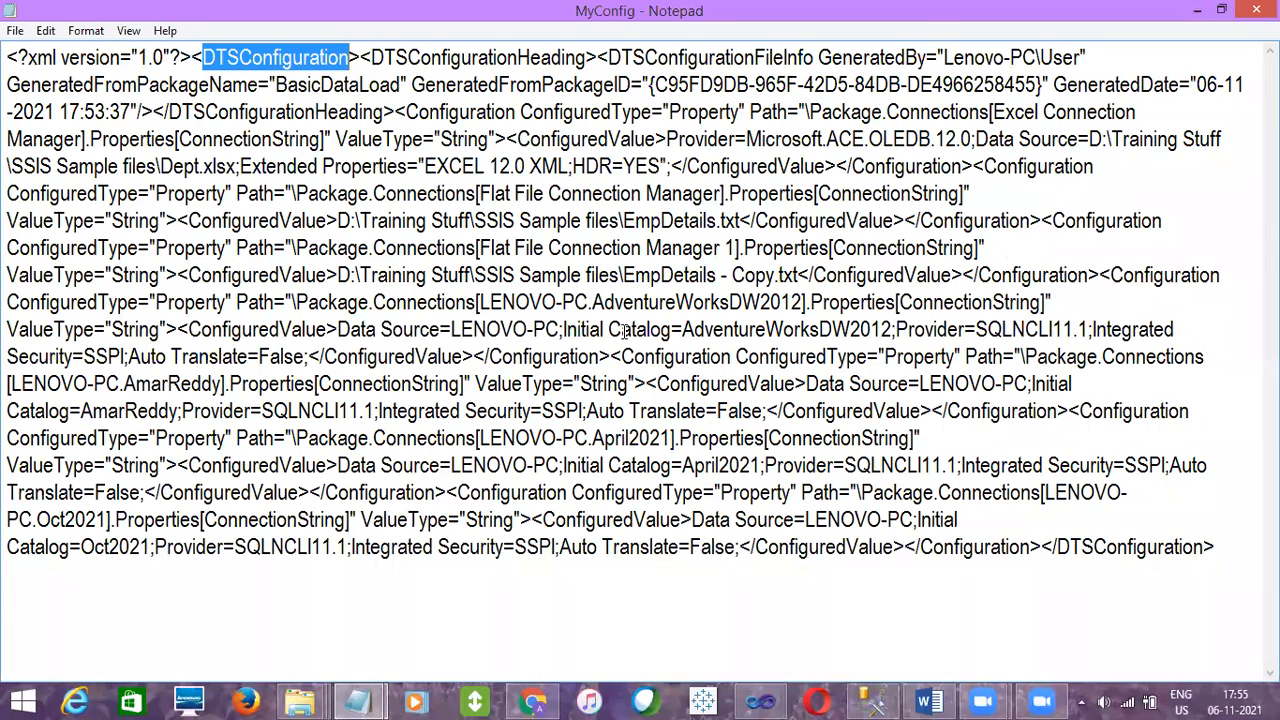
pyautogui.moveTo(561, 329); pyautogui.dragTo(338, 333)
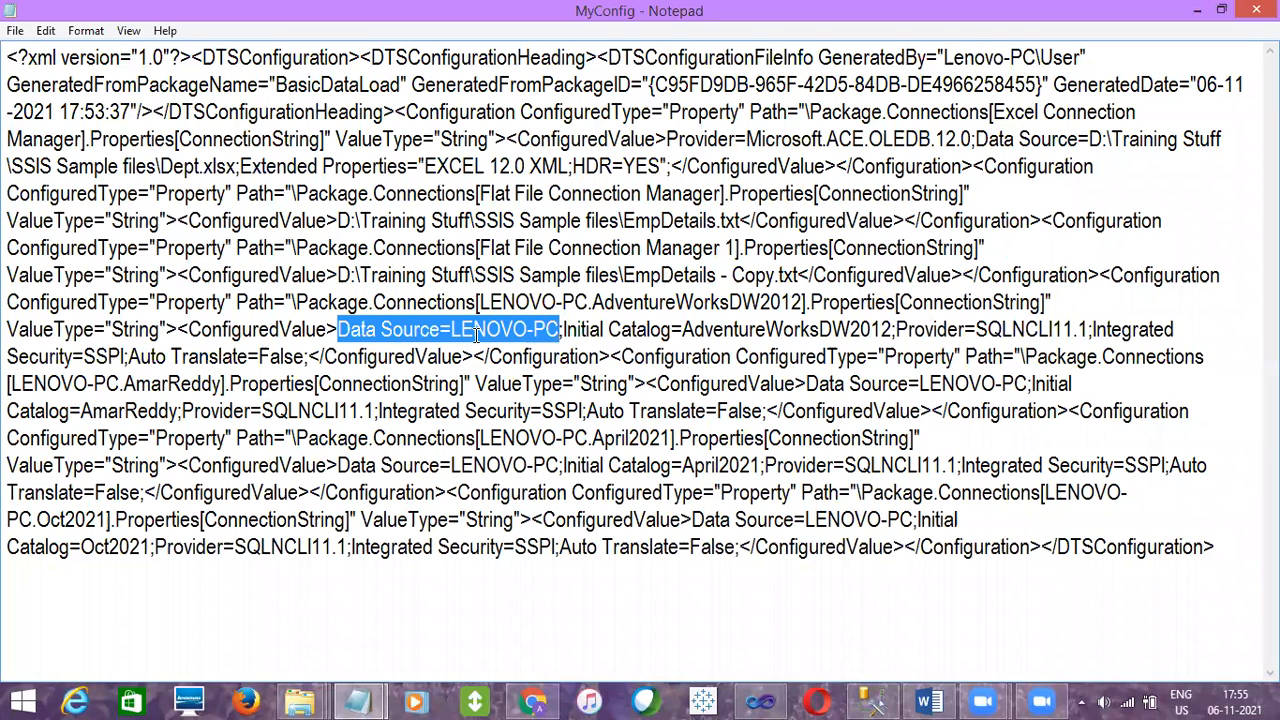
pyautogui.click(804, 301)
pyautogui.moveTo(804, 301); pyautogui.dragTo(483, 308)
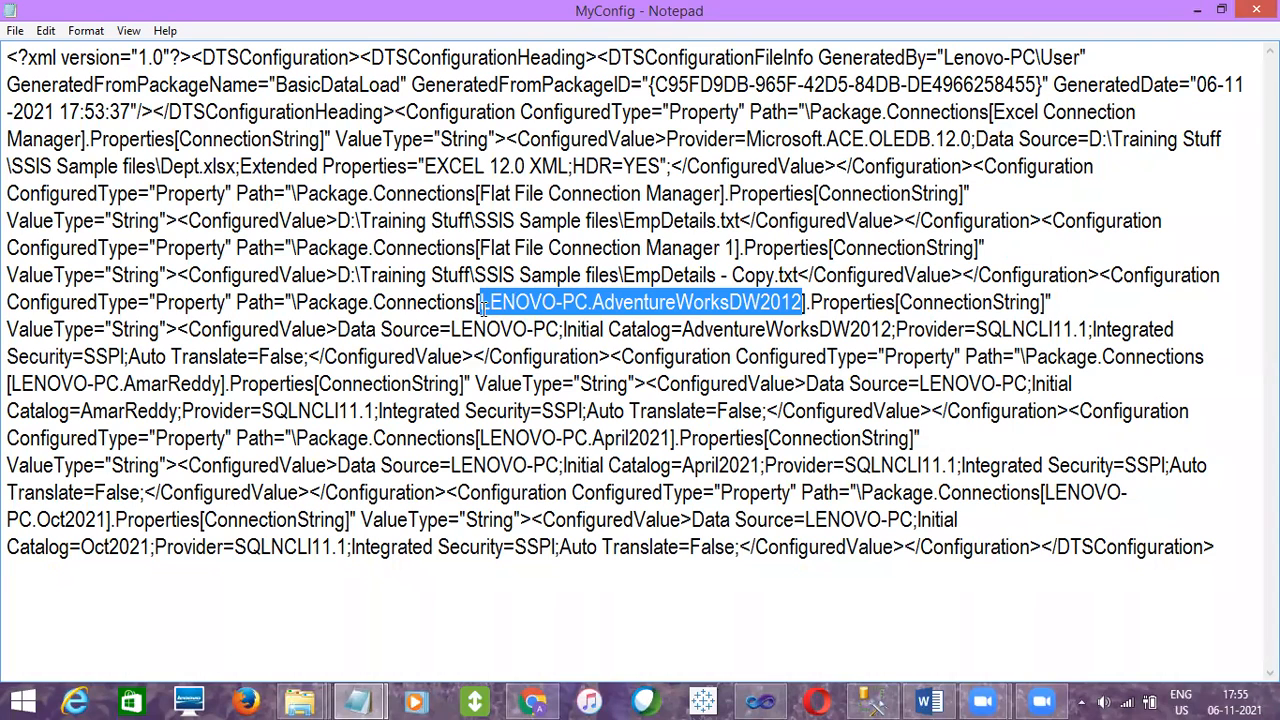
pyautogui.click(674, 438)
pyautogui.moveTo(672, 438); pyautogui.dragTo(483, 438)
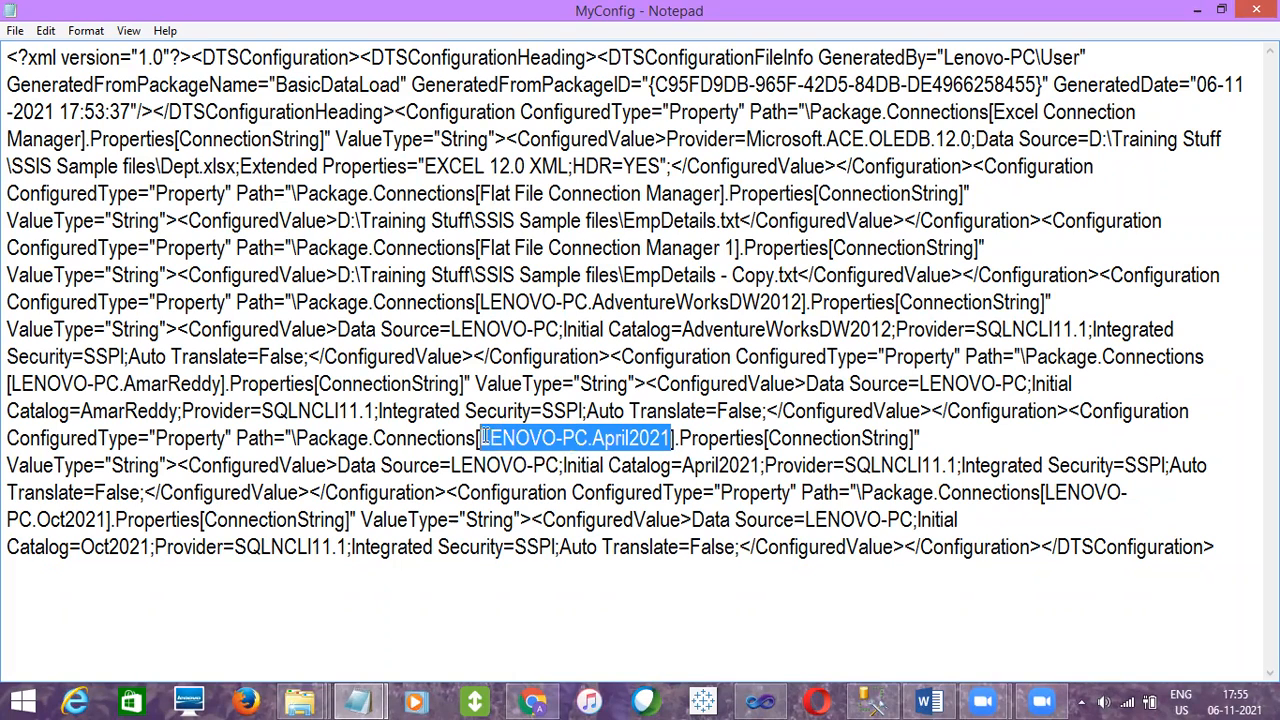
pyautogui.click(560, 465)
pyautogui.moveTo(560, 465); pyautogui.dragTo(453, 467)
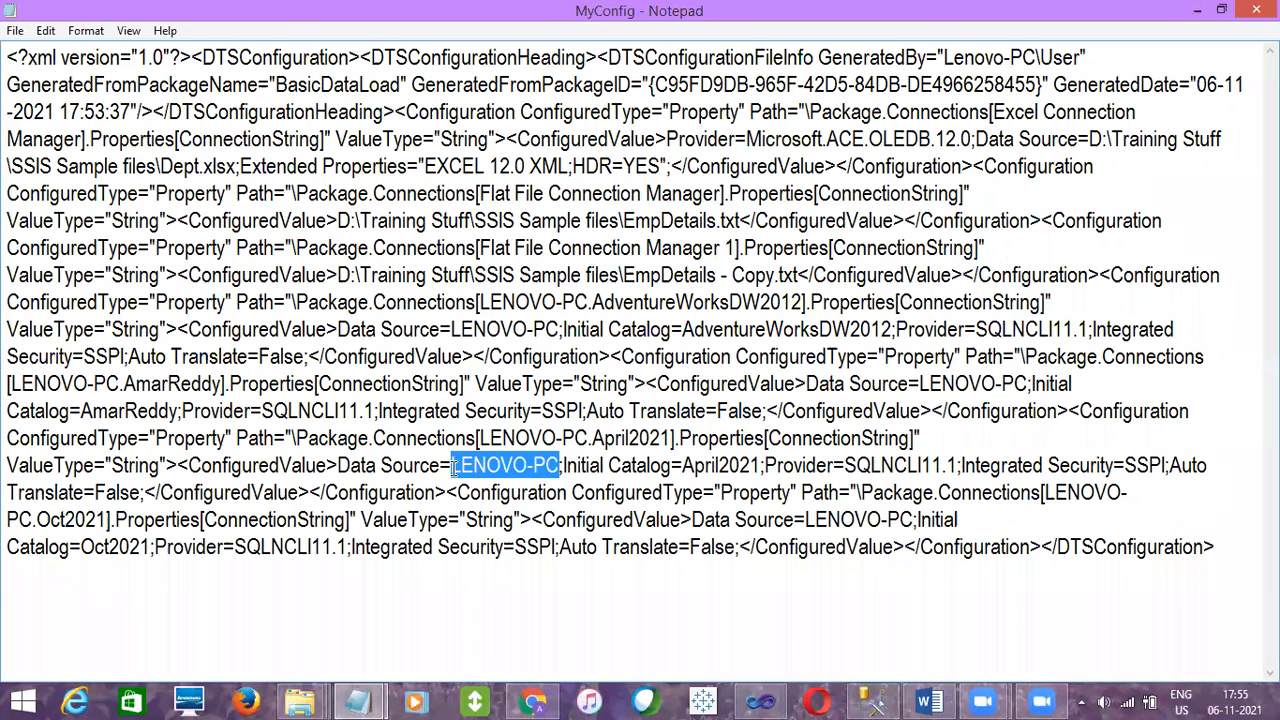
# Change the server LENOVO-PC to LENOVOUAT-PC in the April2021 and Oct2021 connection paths and data sources
pyautogui.click(529, 465)
pyautogui.write('UAT')
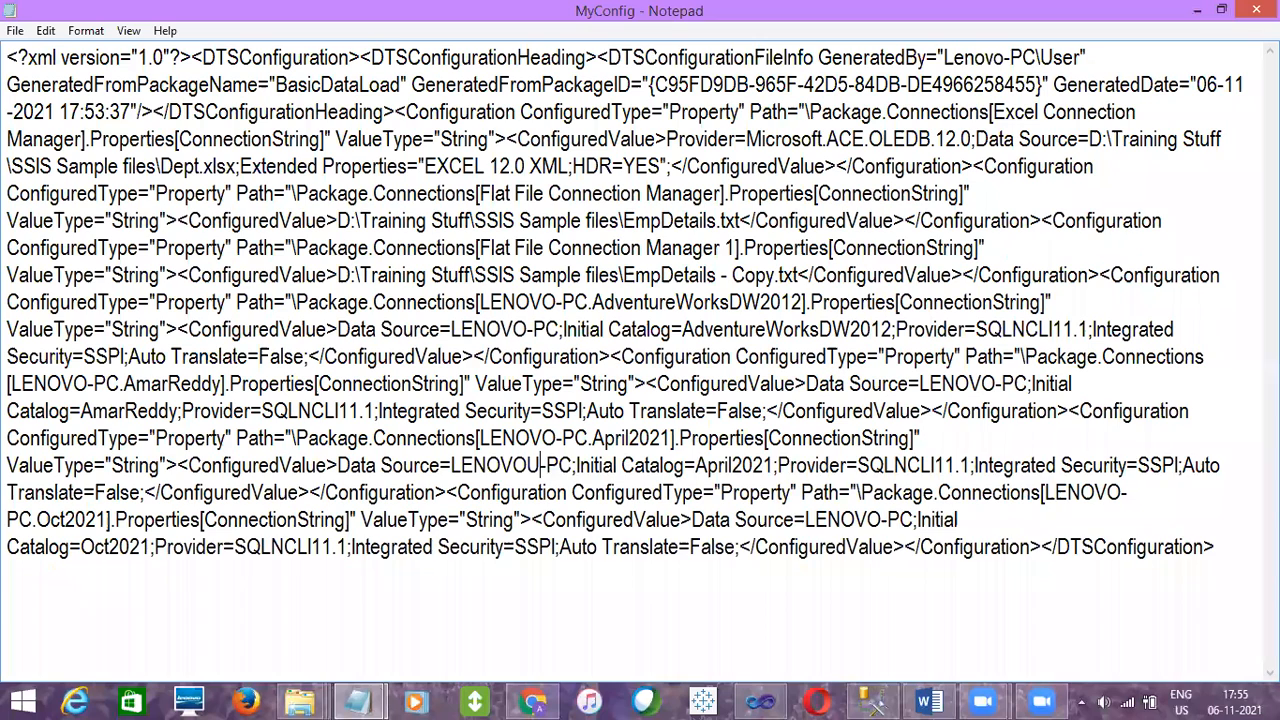
pyautogui.click(557, 437)
pyautogui.write('UAT')
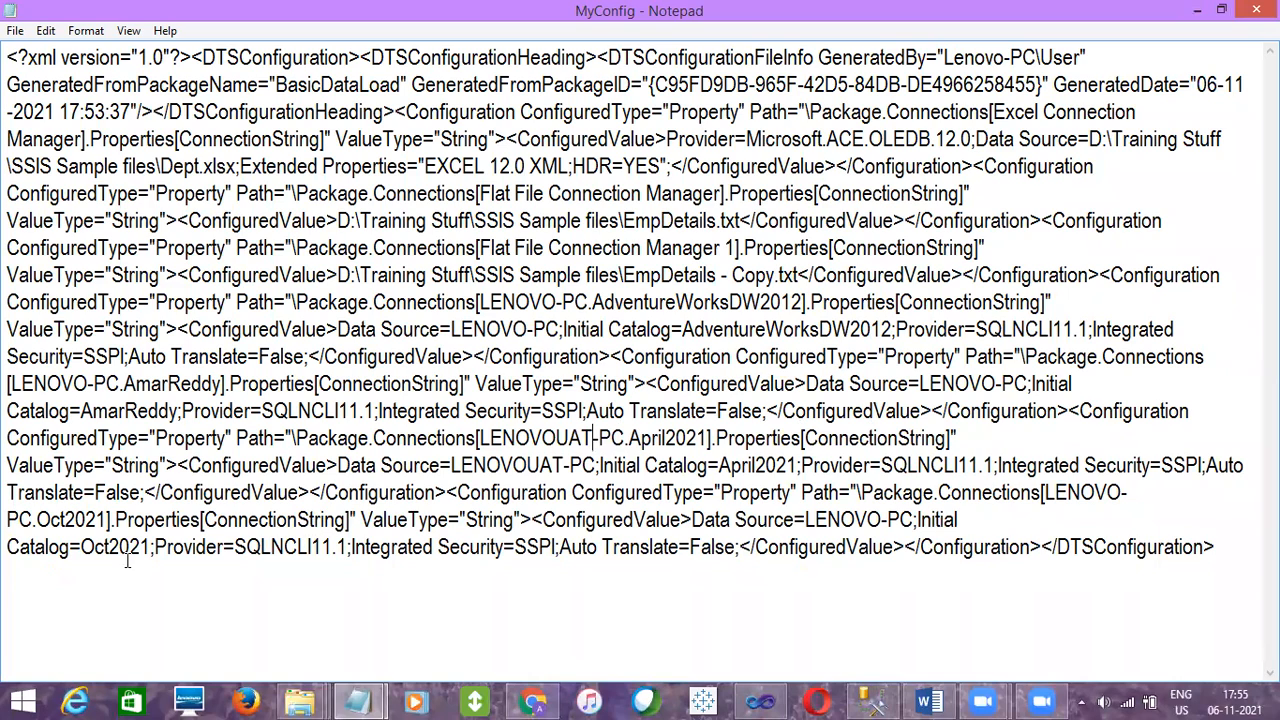
pyautogui.click(879, 518)
pyautogui.write('UAT')
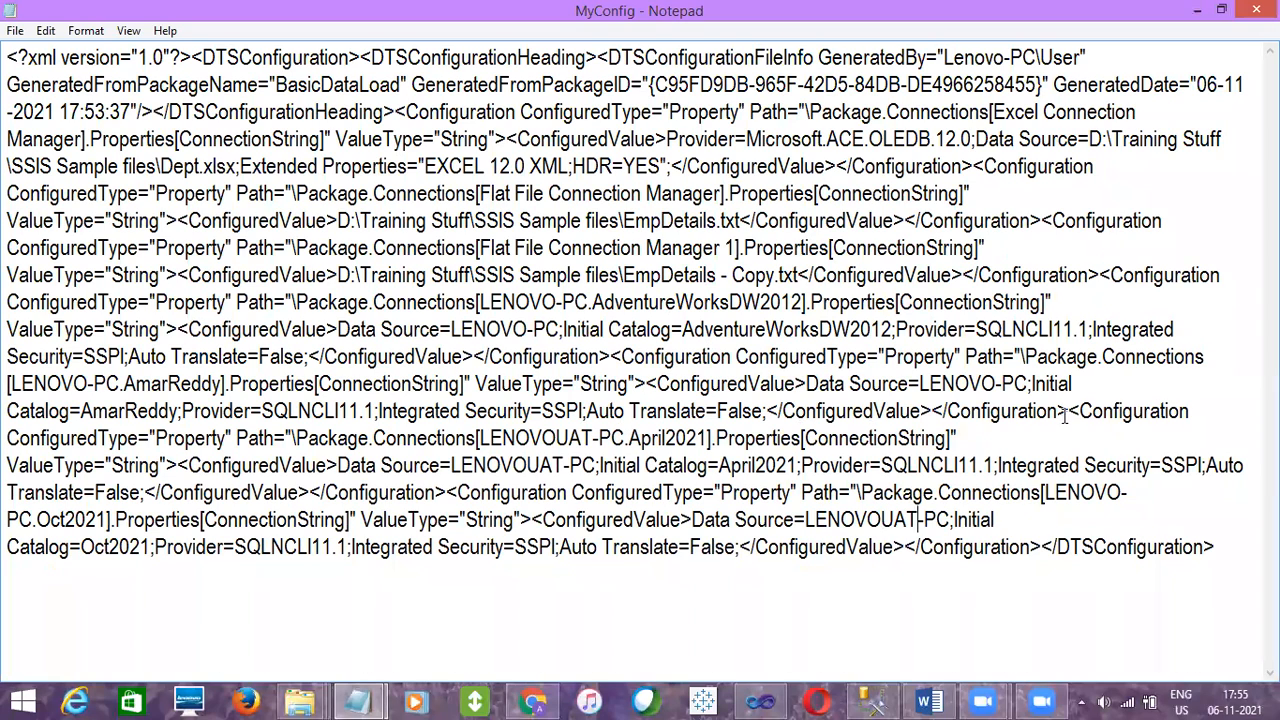
pyautogui.click(1121, 492)
pyautogui.write('UAT')
# Change LENOVO-PC to LENOVOUAT-PC in the AmarReddy data source and the AdventureWorksDW2012 path and data source
pyautogui.click(993, 383)
pyautogui.write('UAT')
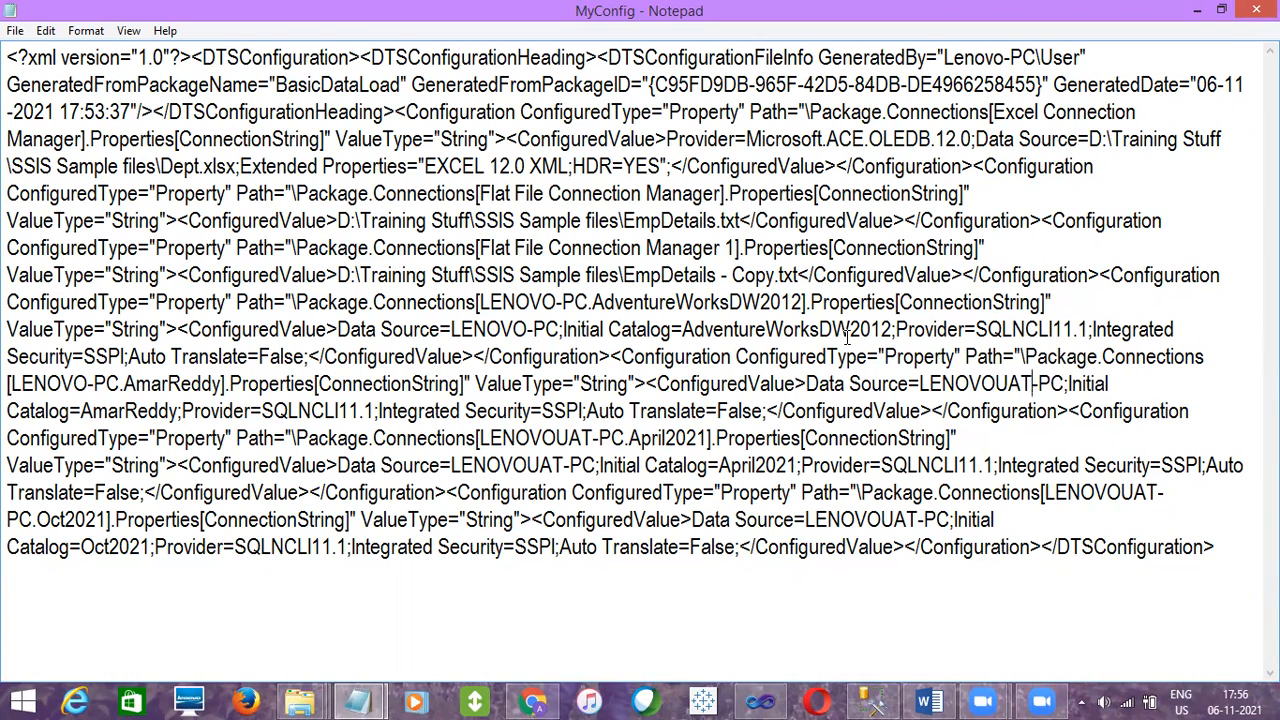
pyautogui.click(557, 301)
pyautogui.write('UAT')
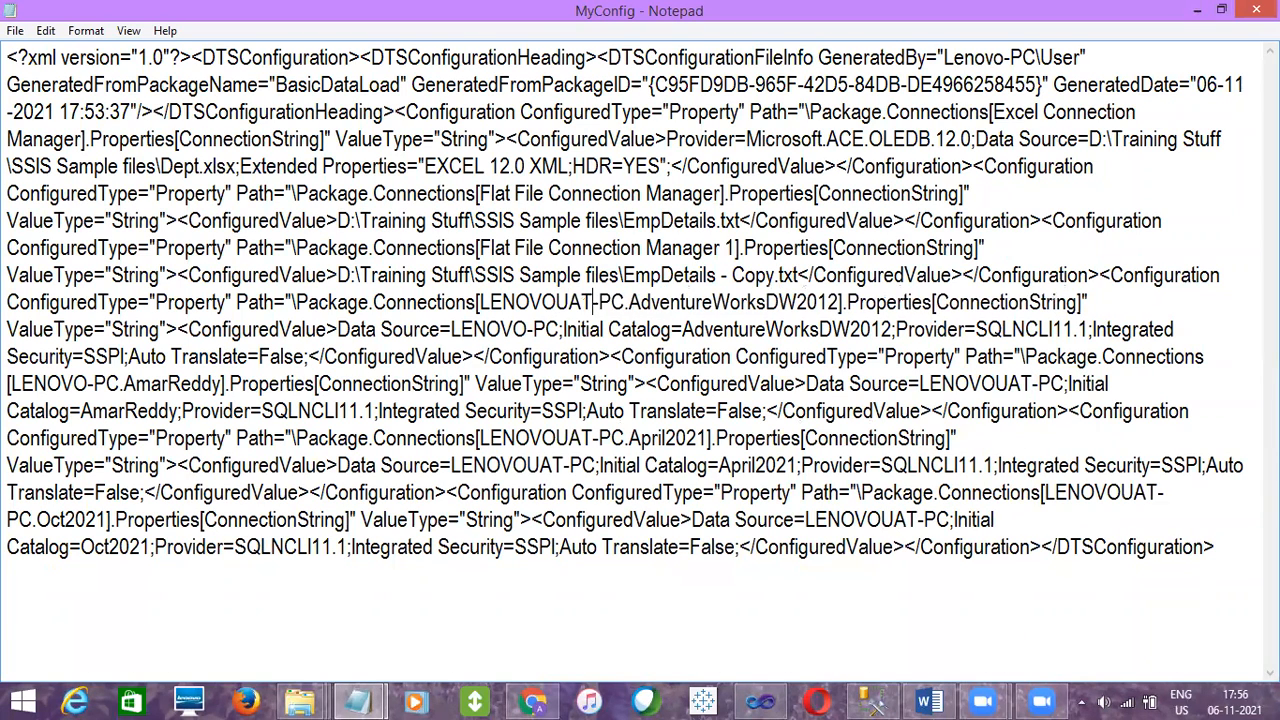
pyautogui.click(528, 334)
pyautogui.write('UAT')
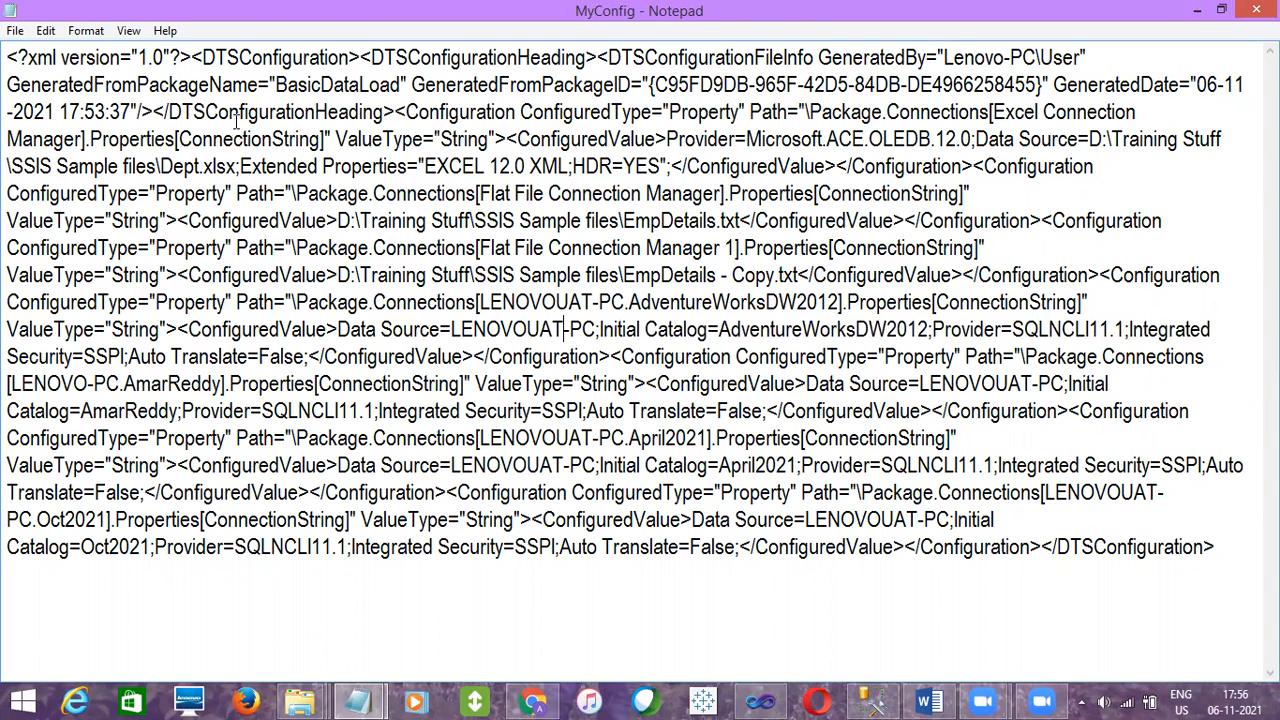
# Save the edited configuration as MyConfig_UAT in the MyFirstPackage folder
pyautogui.click(18, 31)
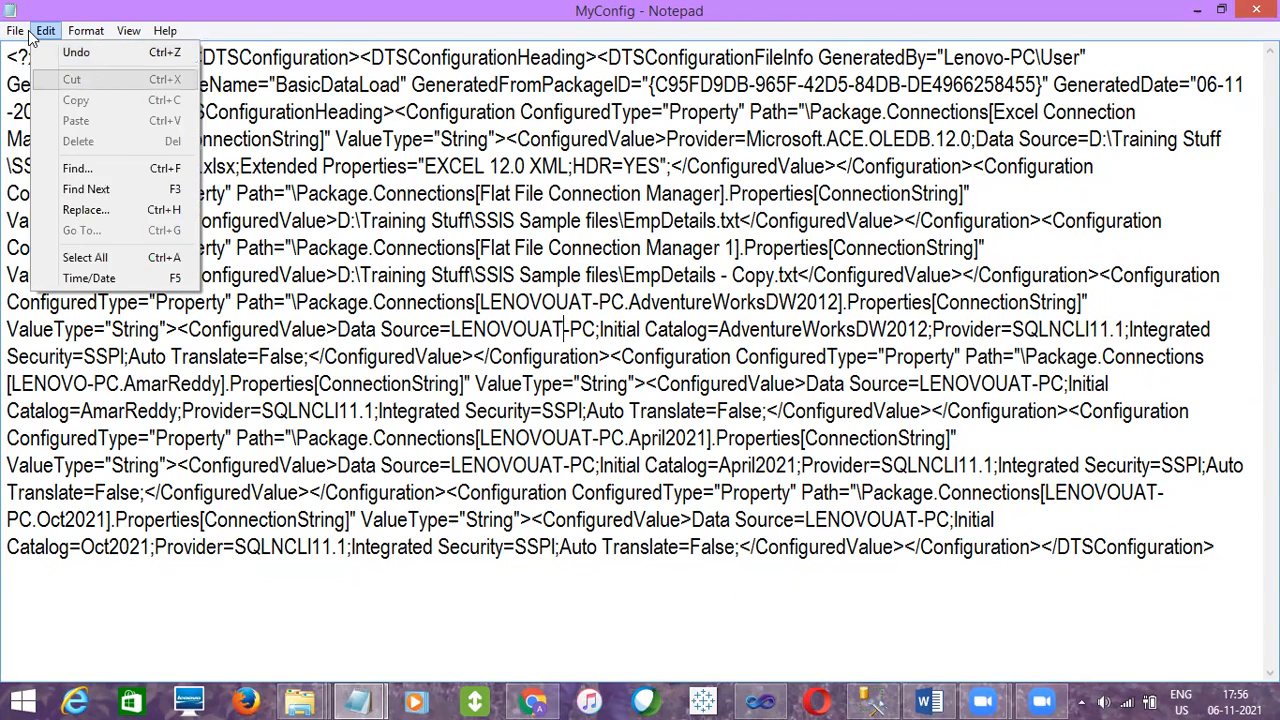
pyautogui.click(55, 114)
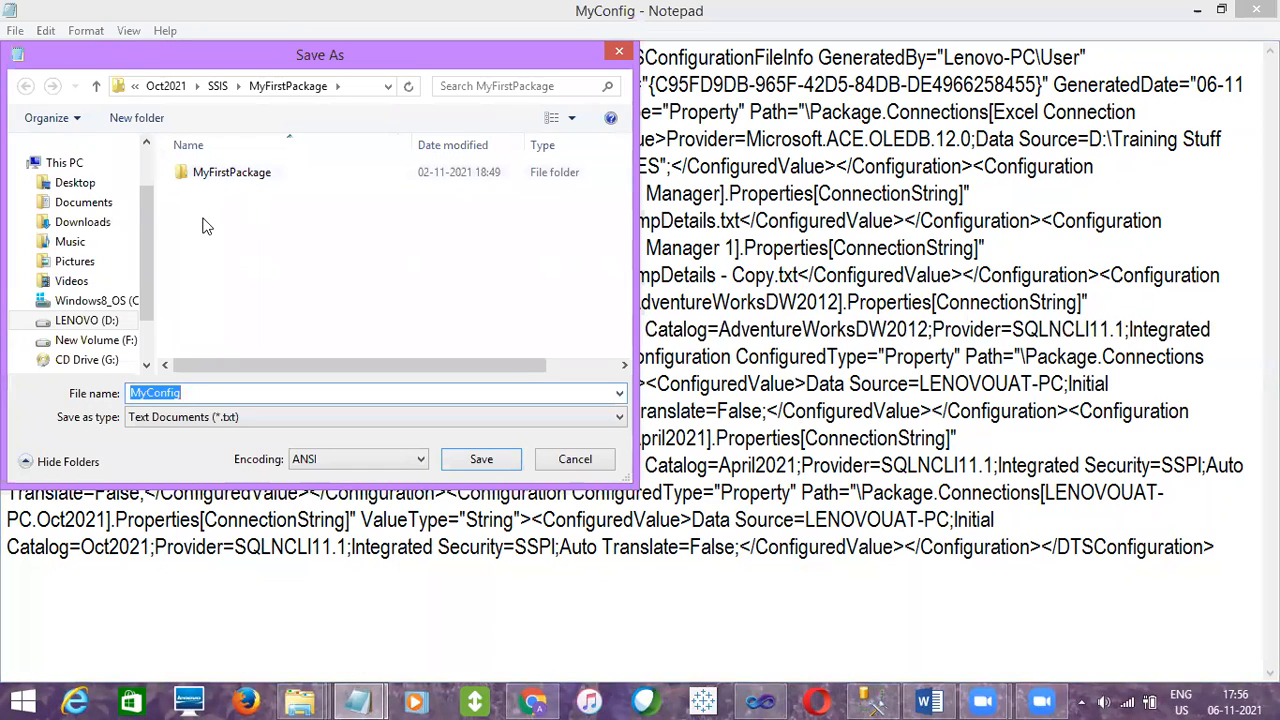
pyautogui.click(187, 392)
pyautogui.write('.')
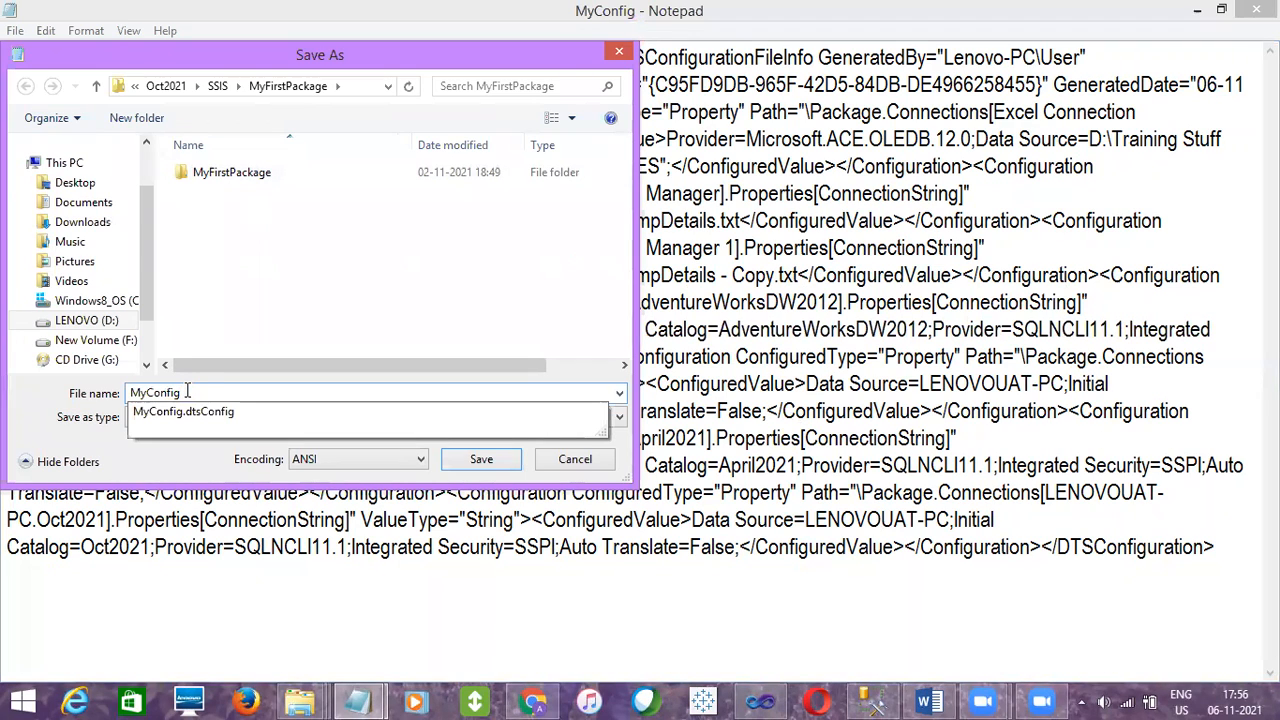
pyautogui.press('BackSpace')
pyautogui.write('_UAT')
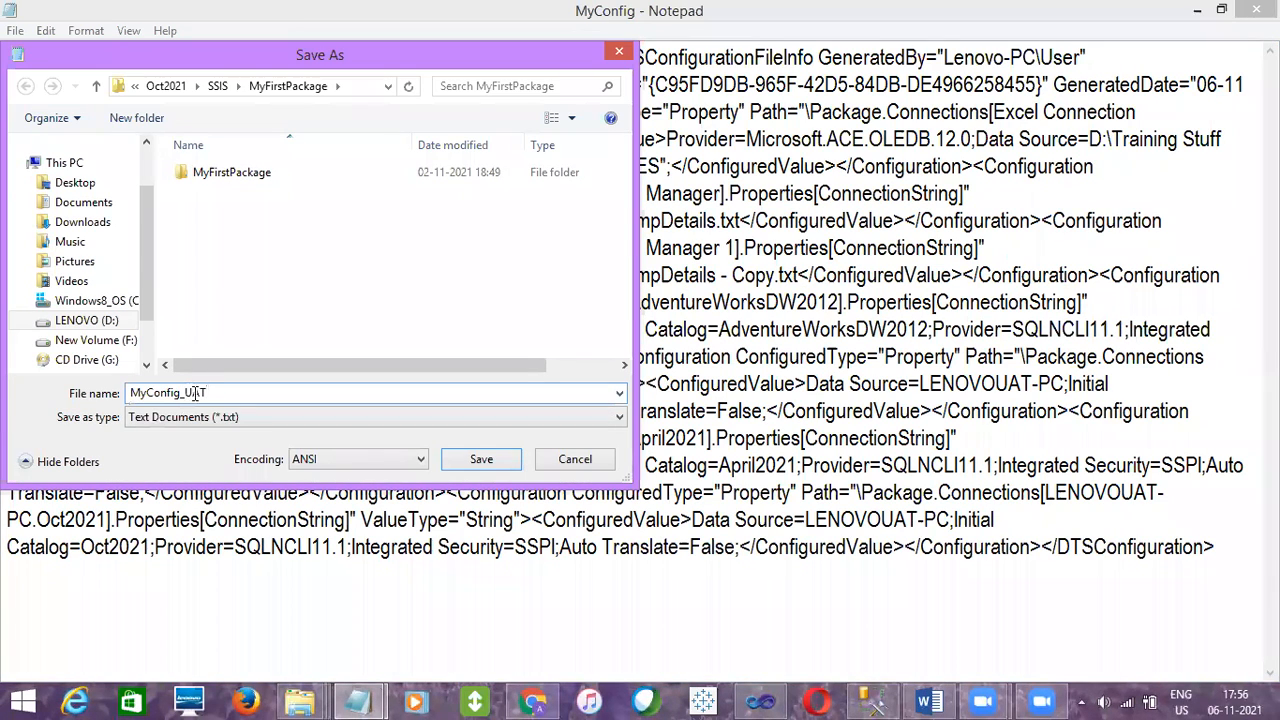
pyautogui.click(481, 462)
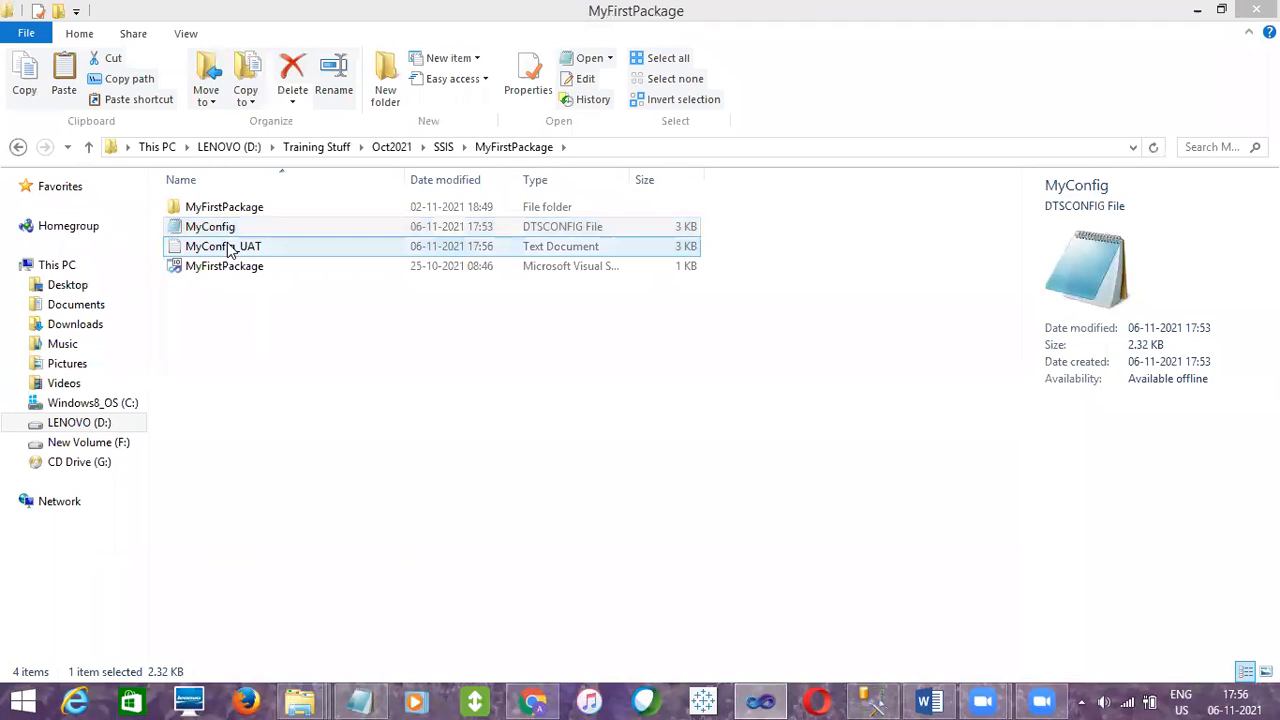
pyautogui.click(228, 249)
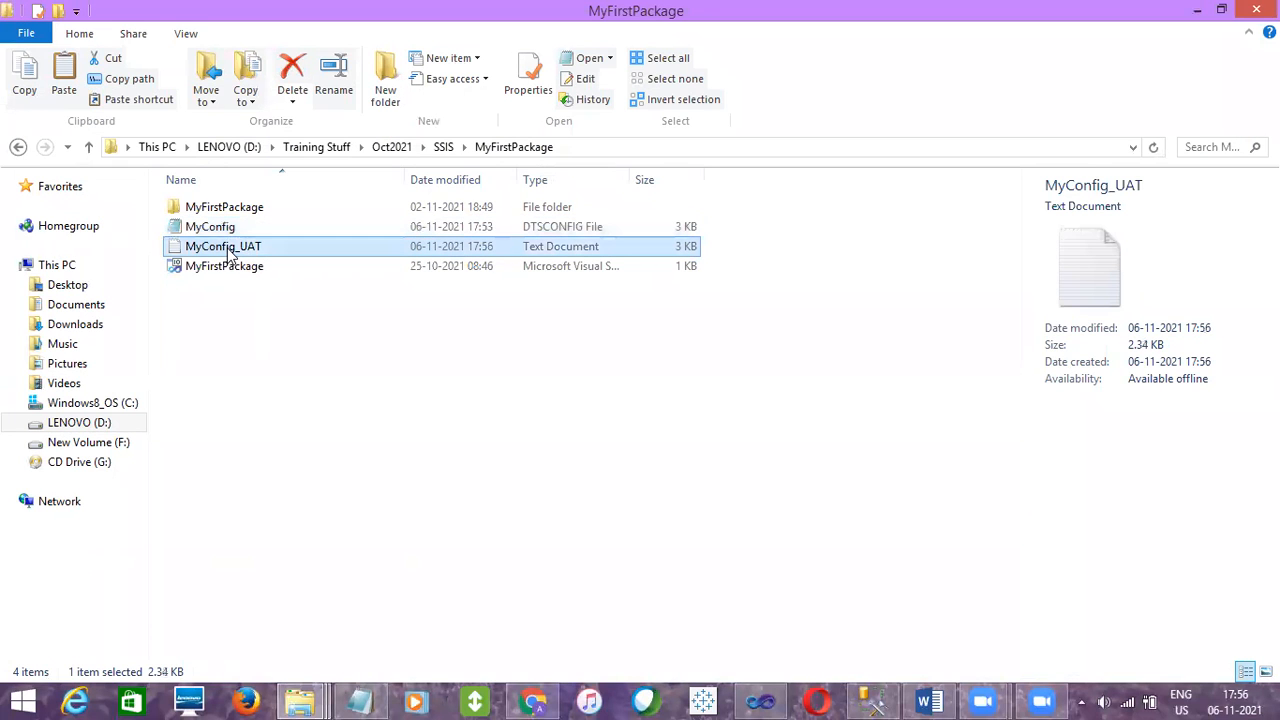
pyautogui.click(760, 700)
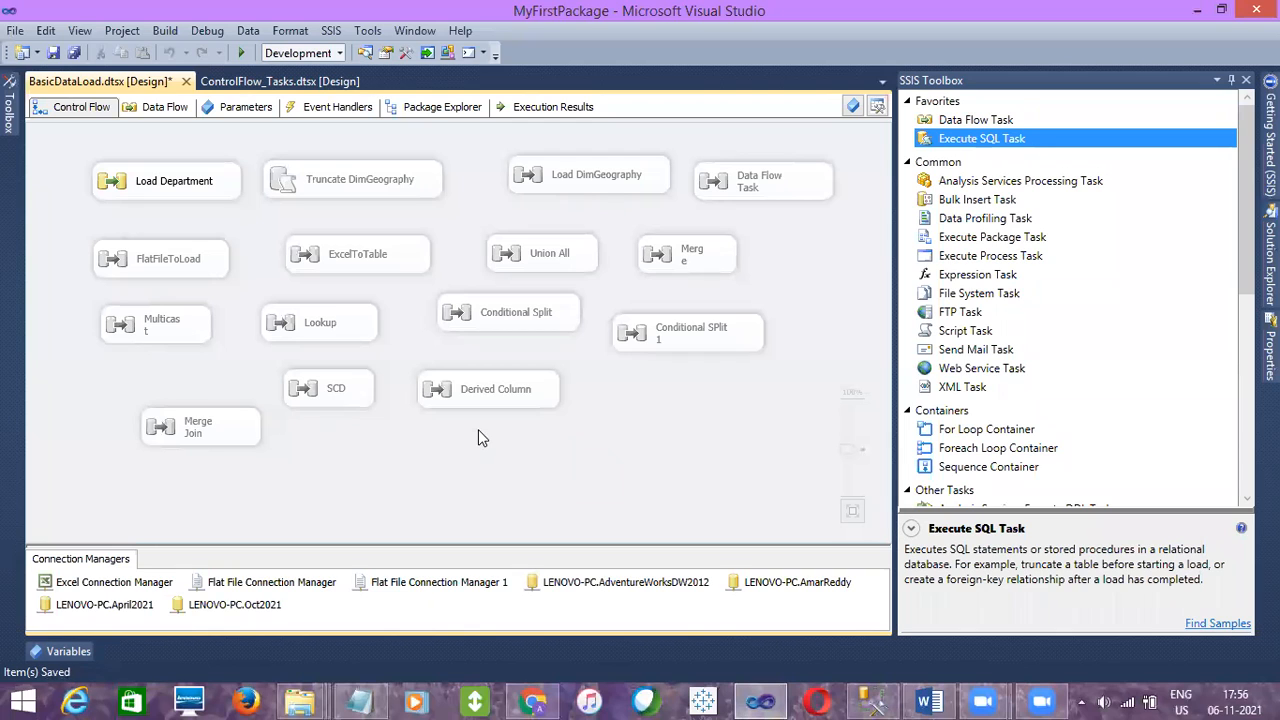
pyautogui.rightClick(478, 437)
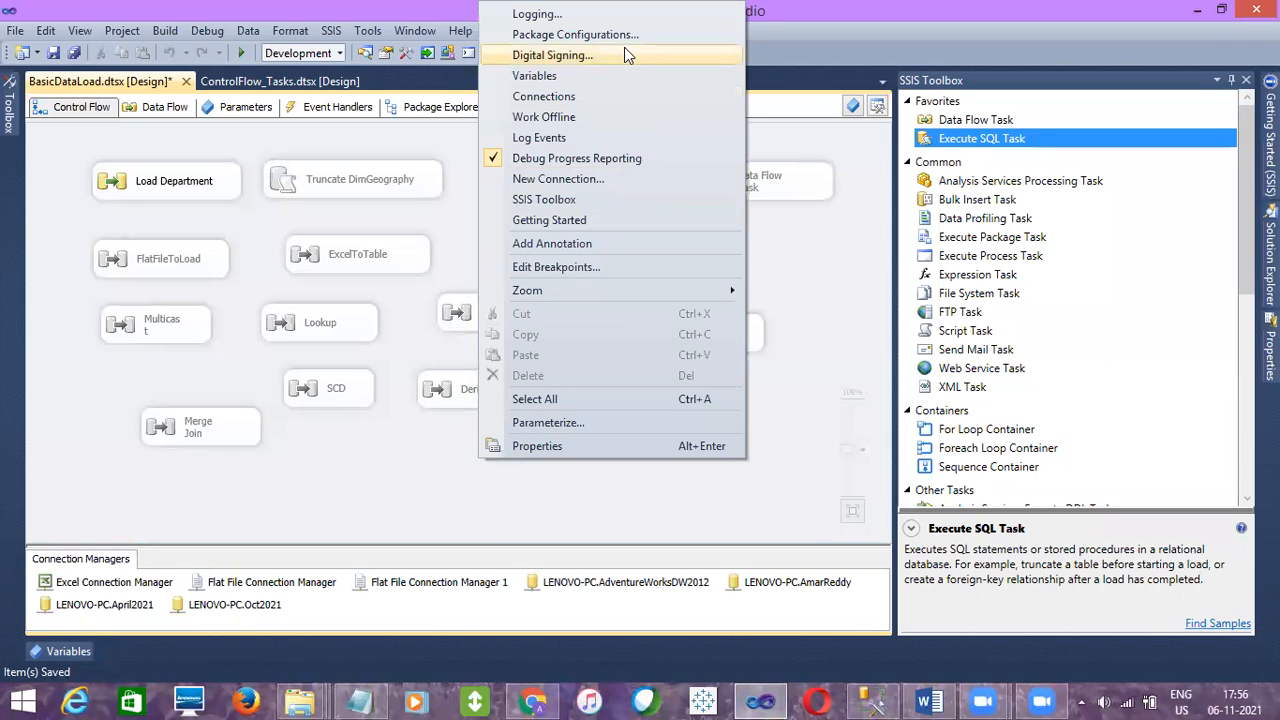
pyautogui.click(364, 434)
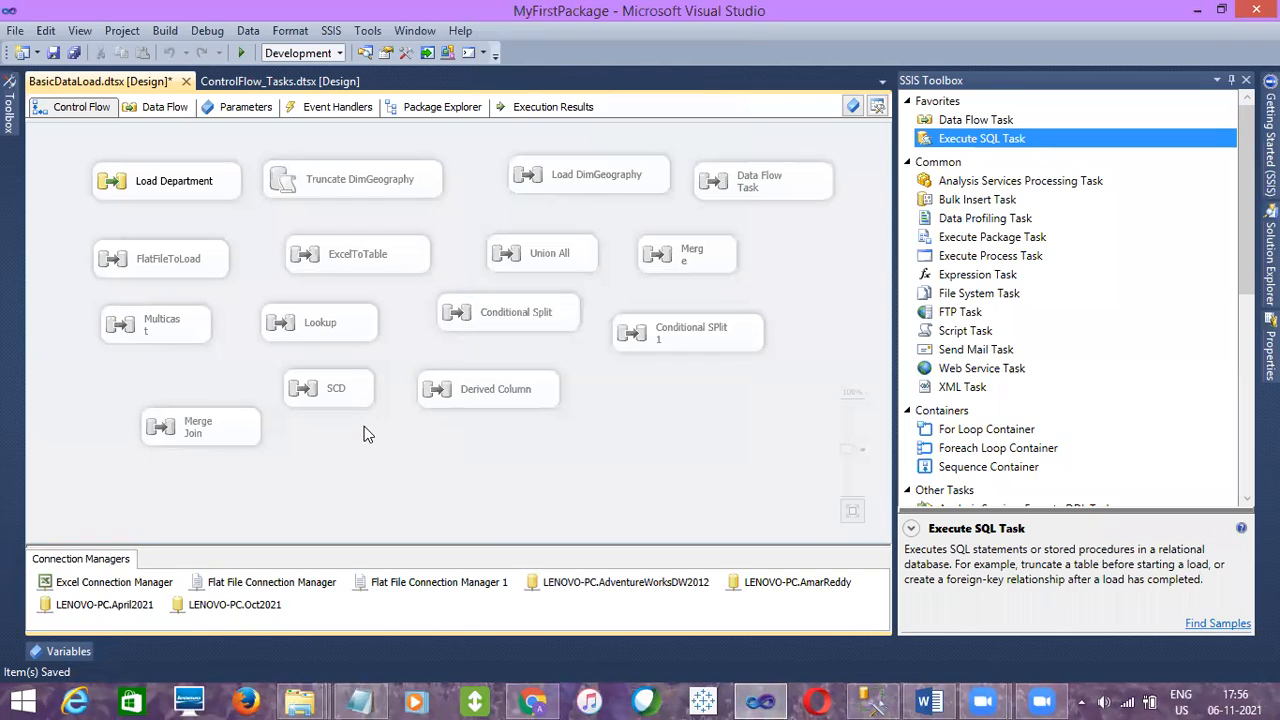
pyautogui.rightClick(364, 426)
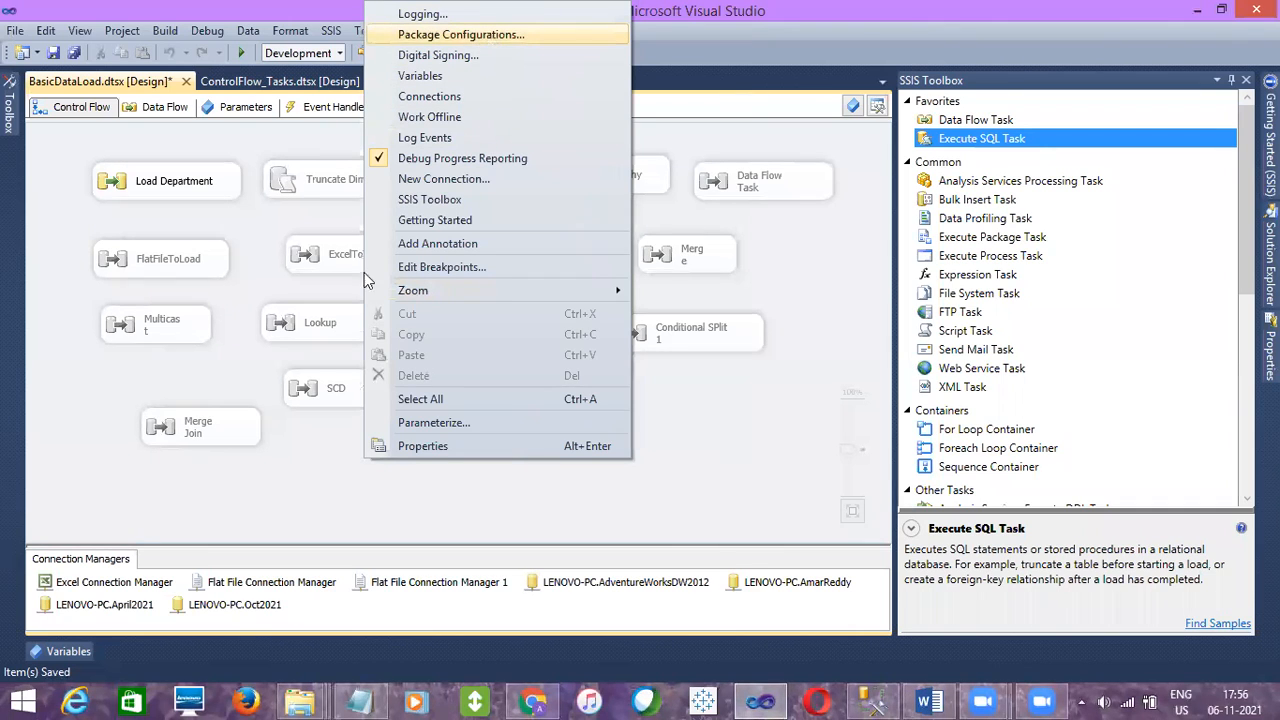
pyautogui.click(324, 462)
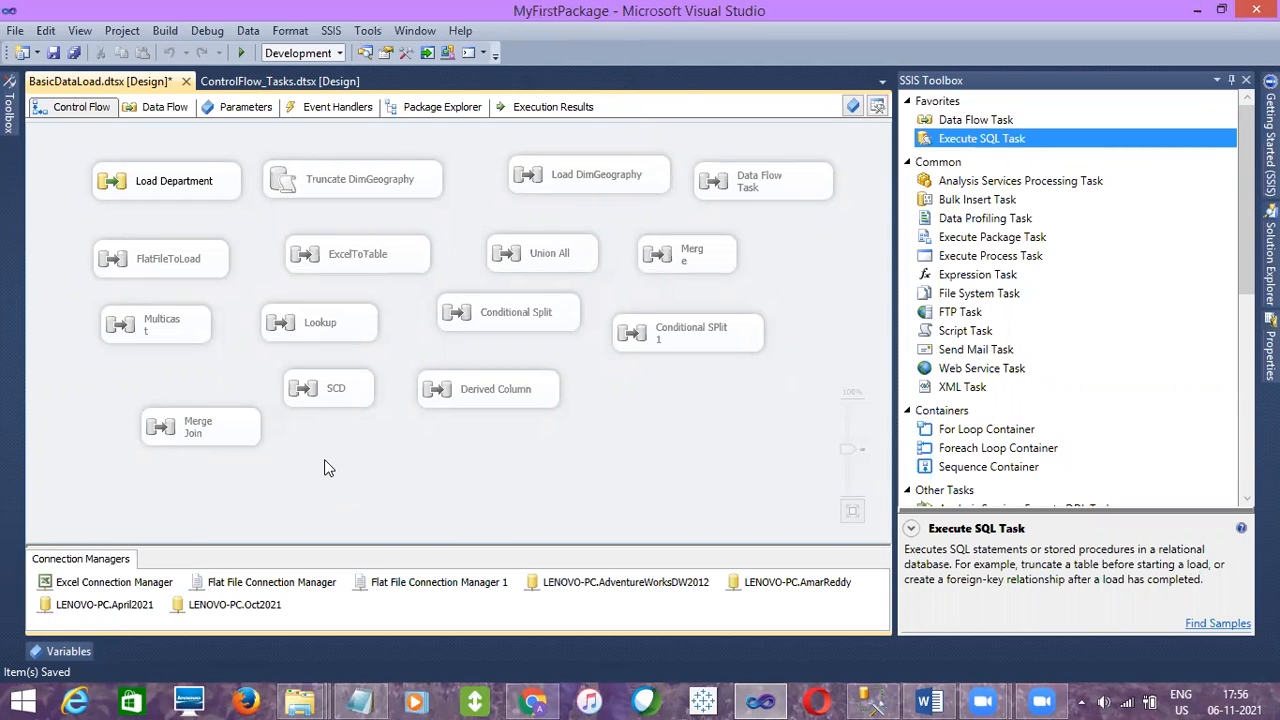
pyautogui.rightClick(324, 459)
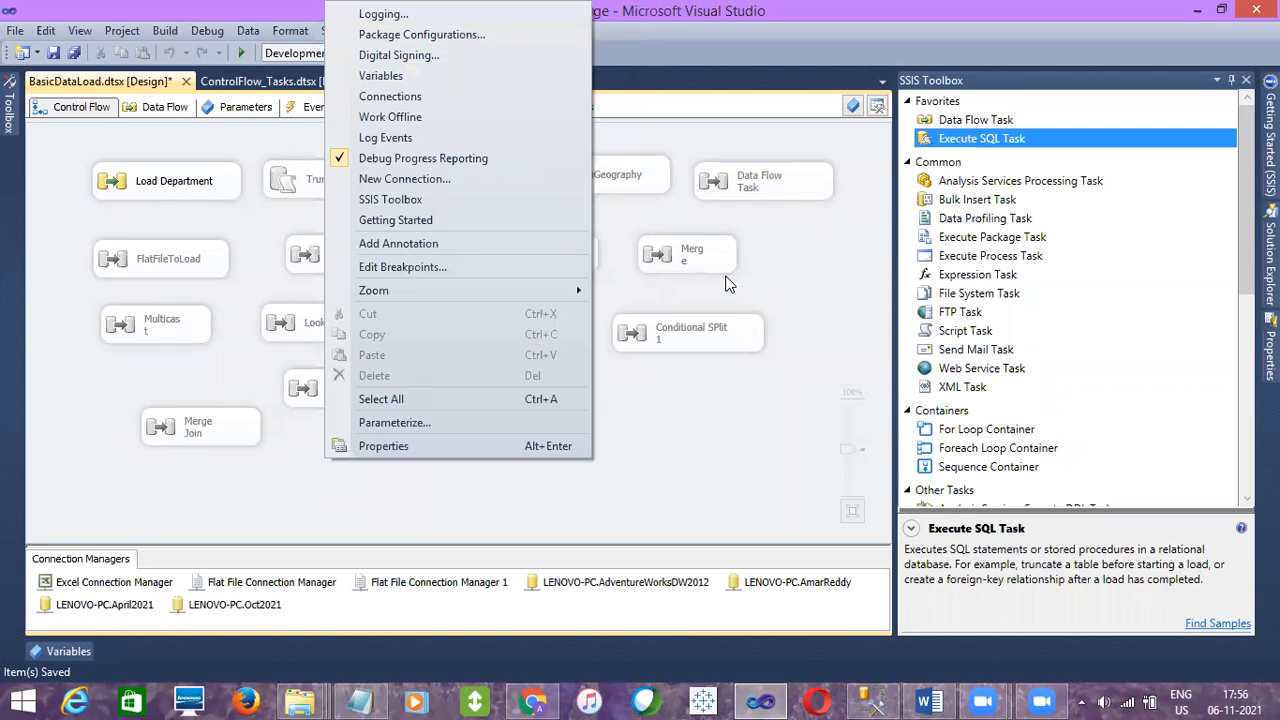
pyautogui.click(796, 373)
pyautogui.click(1270, 350)
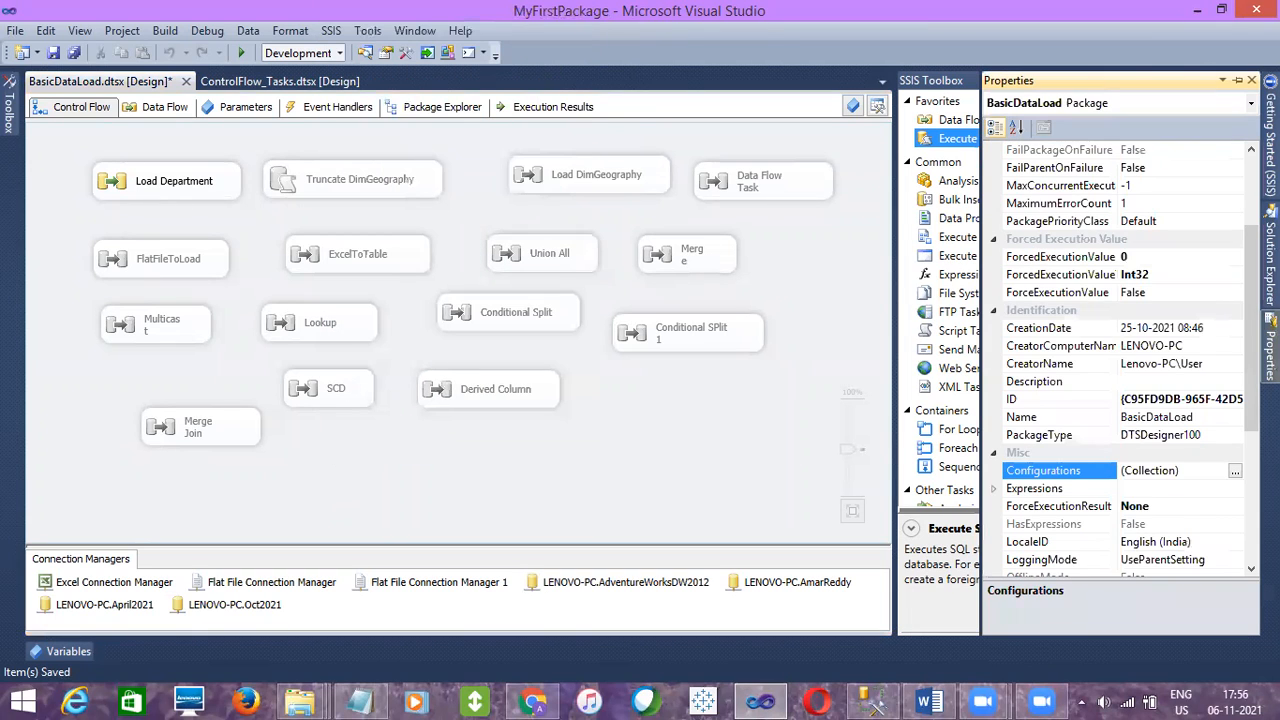
# Open the Package Configurations Organizer and start editing Configuration 1 in the Package Configuration Wizard
pyautogui.click(592, 433)
pyautogui.rightClick(592, 431)
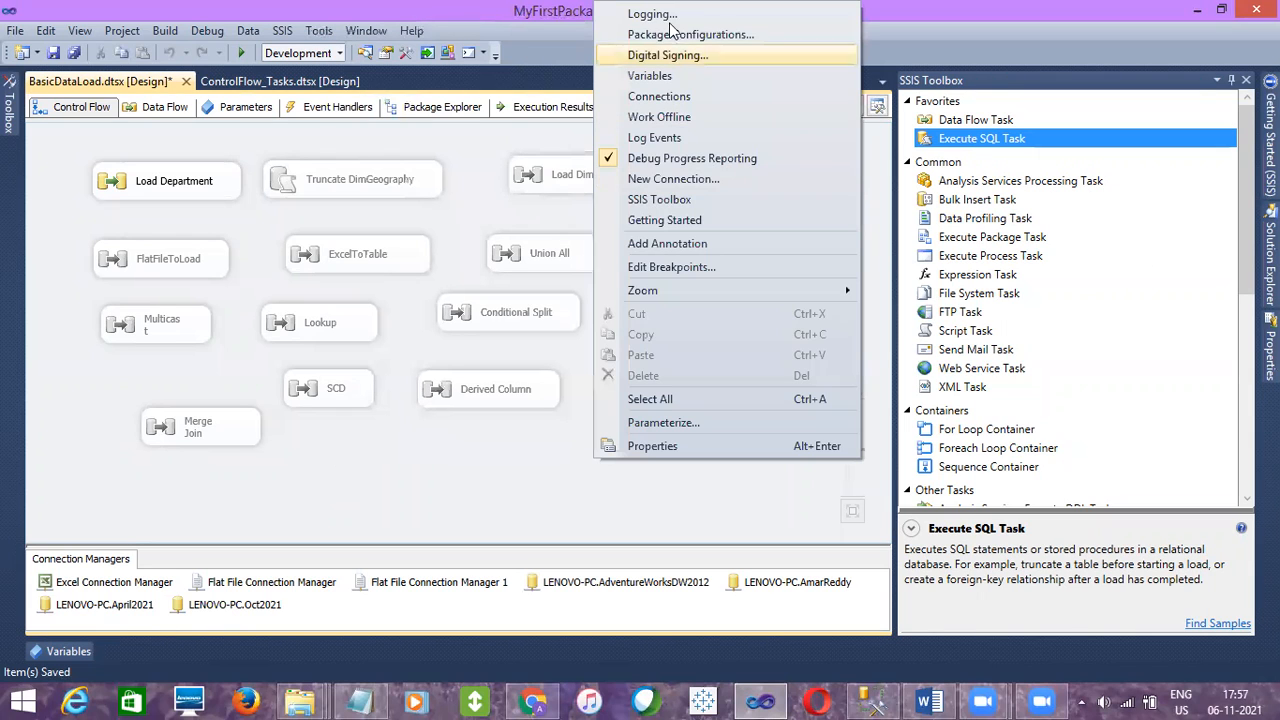
pyautogui.click(668, 36)
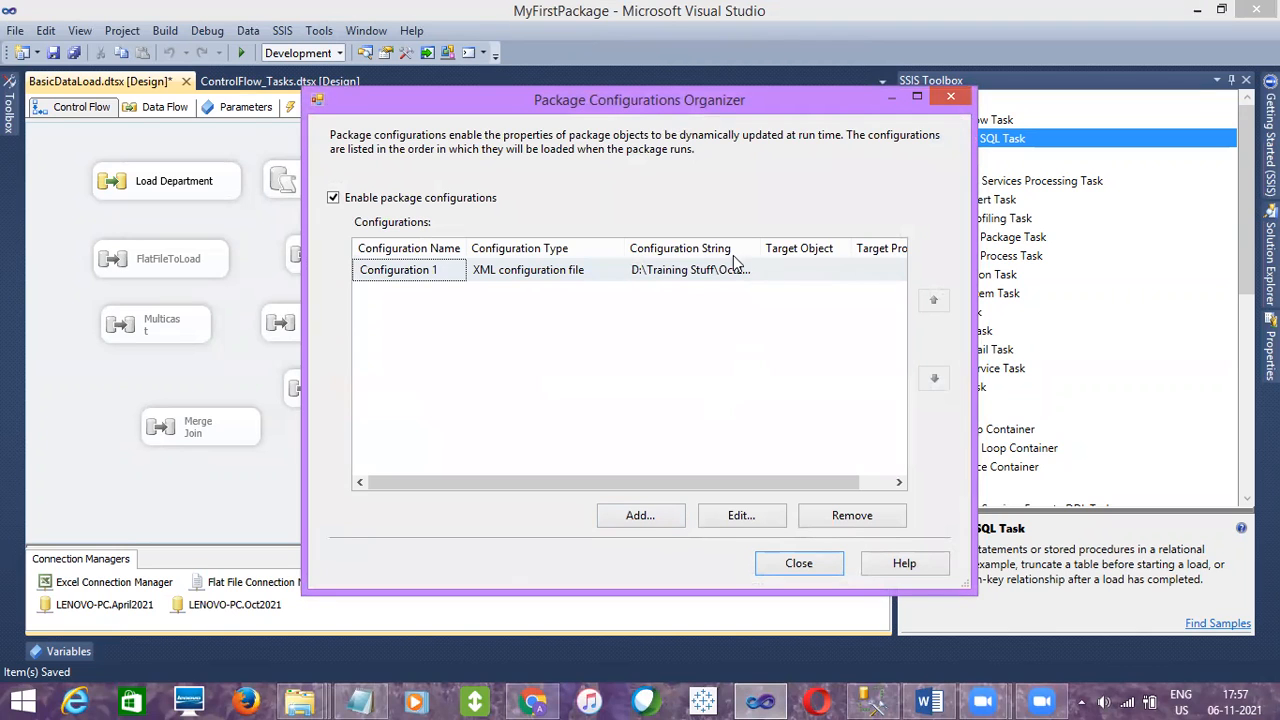
pyautogui.click(699, 270)
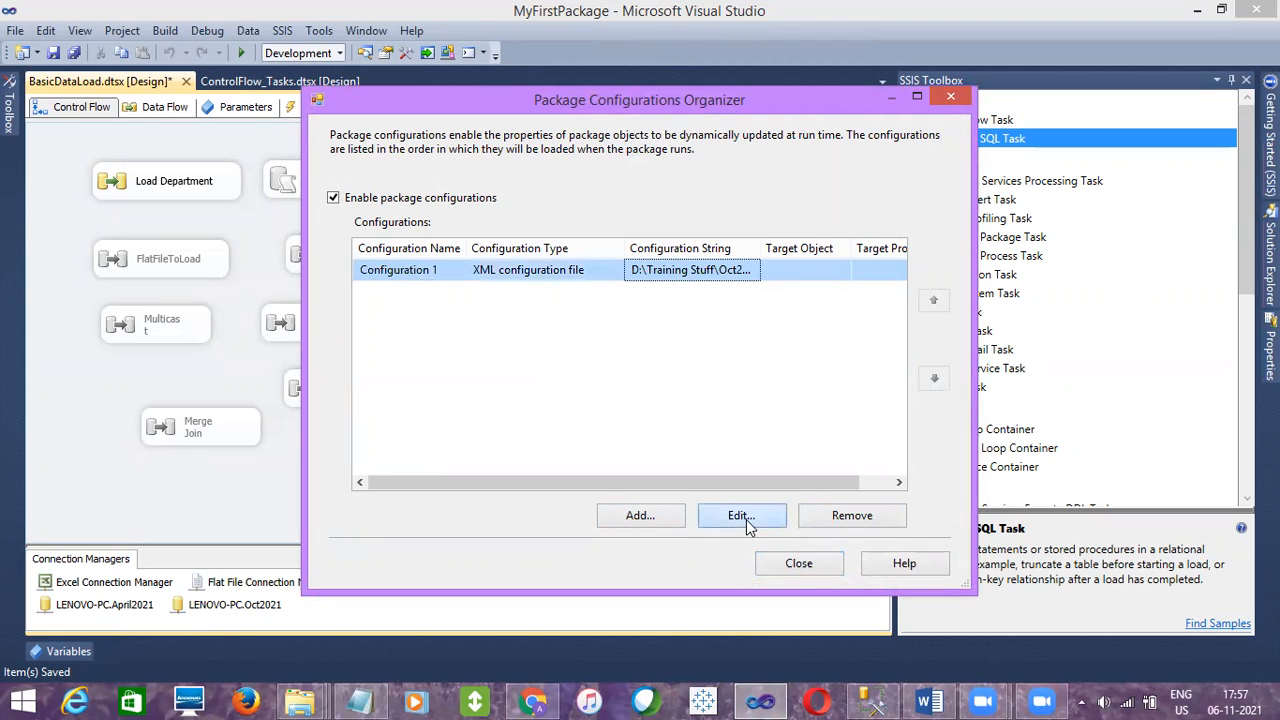
pyautogui.click(746, 519)
pyautogui.click(684, 529)
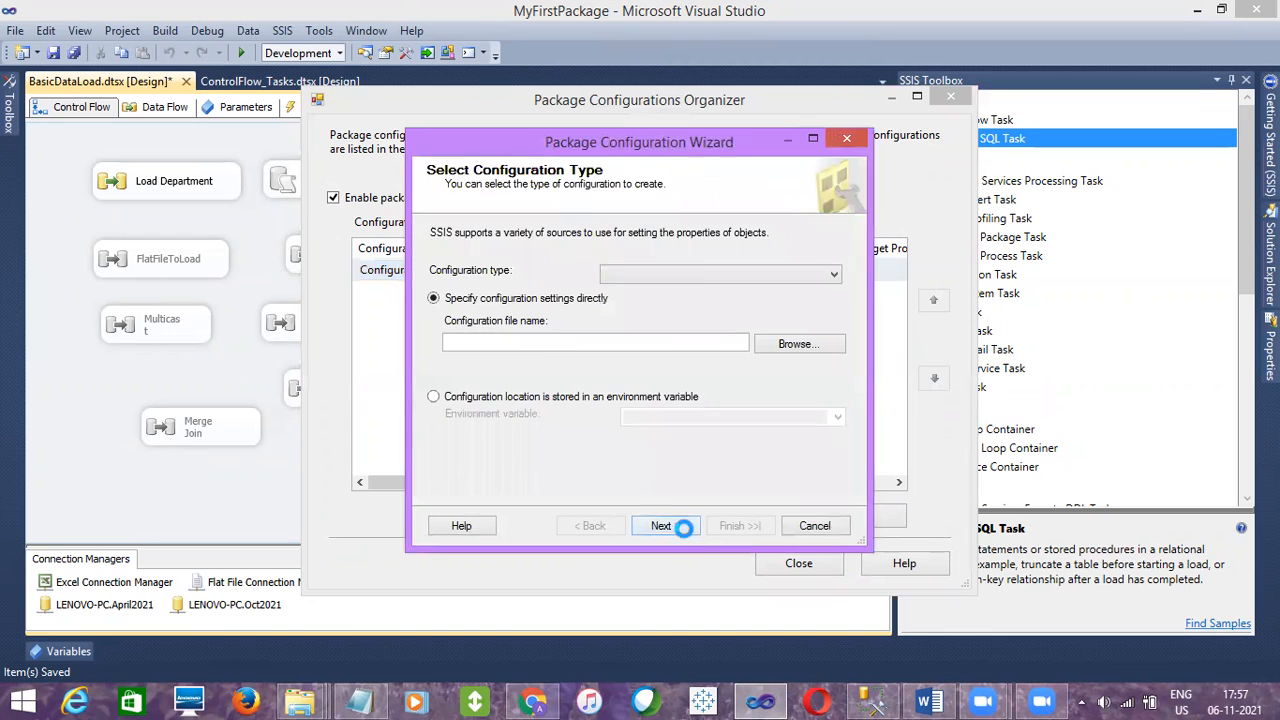
pyautogui.click(581, 399)
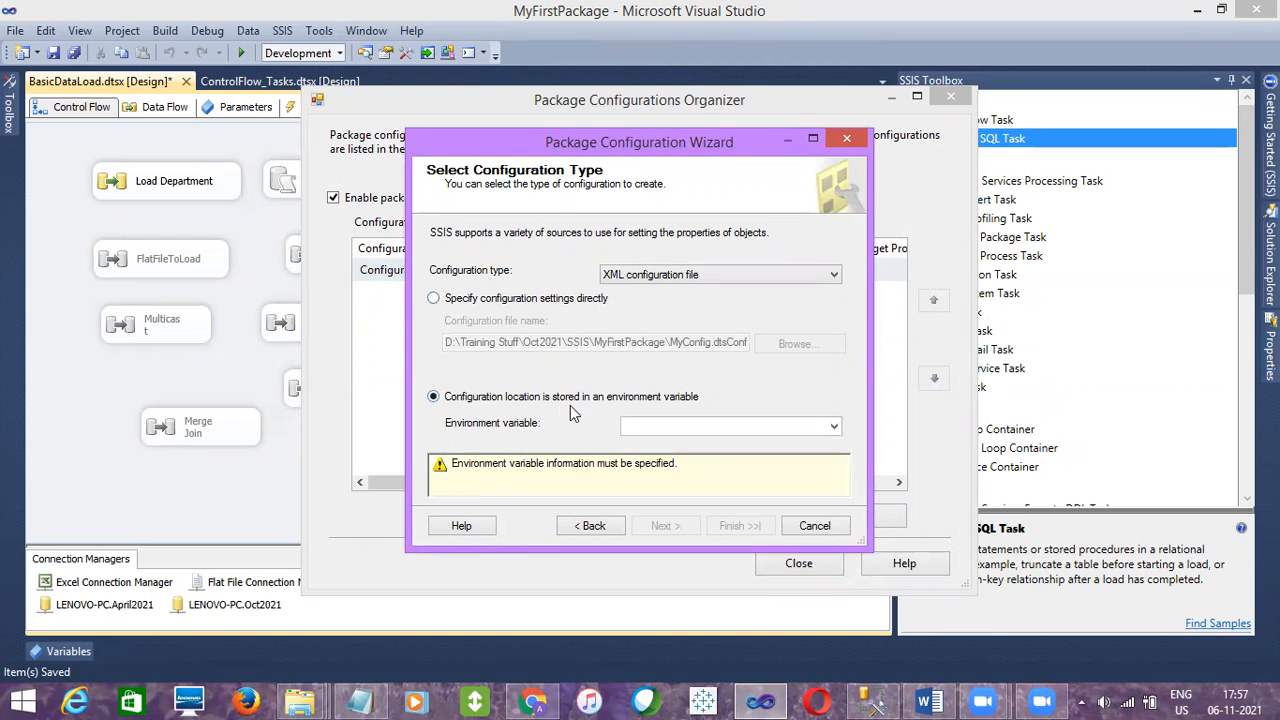
pyautogui.click(833, 427)
pyautogui.click(833, 427)
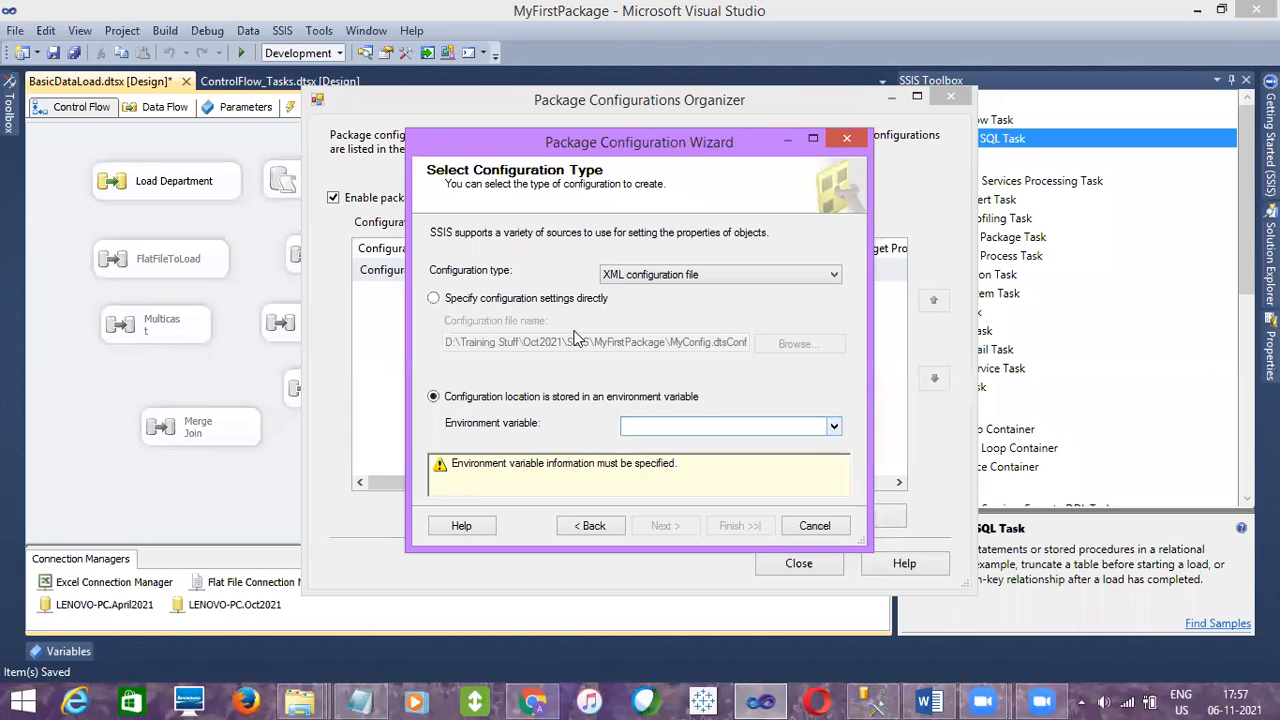
pyautogui.click(497, 302)
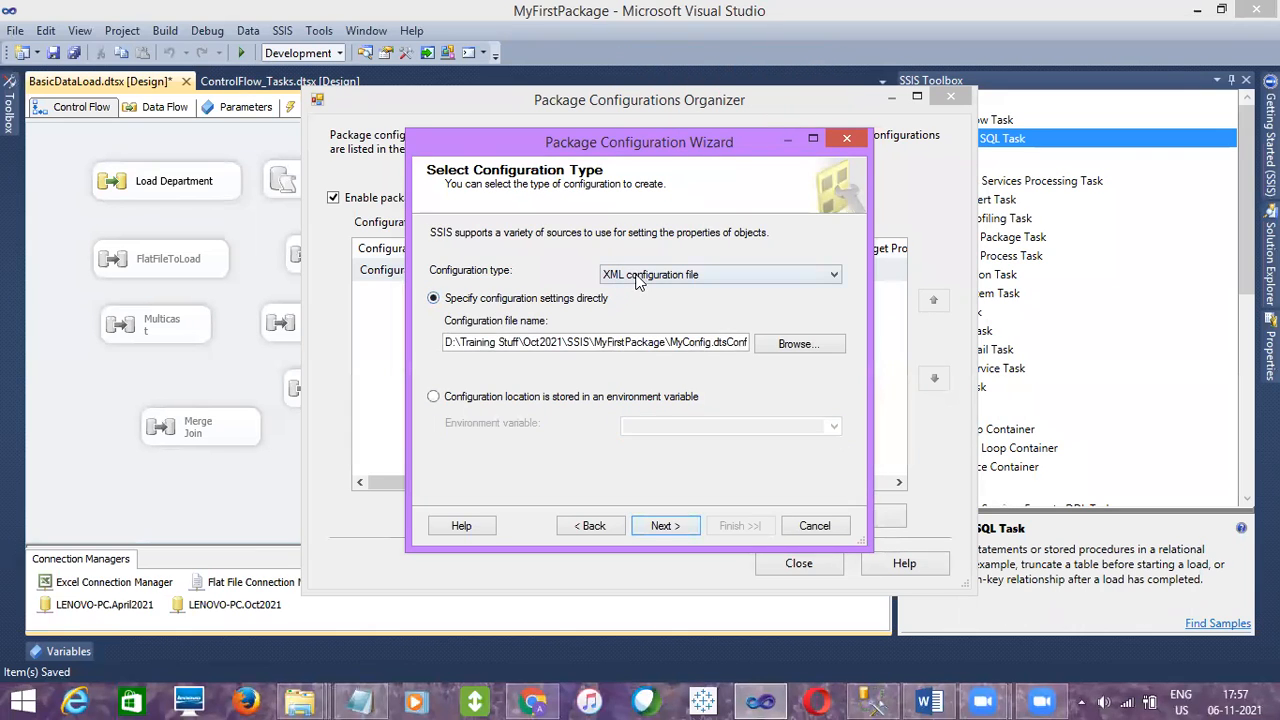
# Browse for the configuration file in the MyFirstPackage folder, show all file types, and choose MyConfig_UAT
pyautogui.click(637, 276)
pyautogui.click(637, 279)
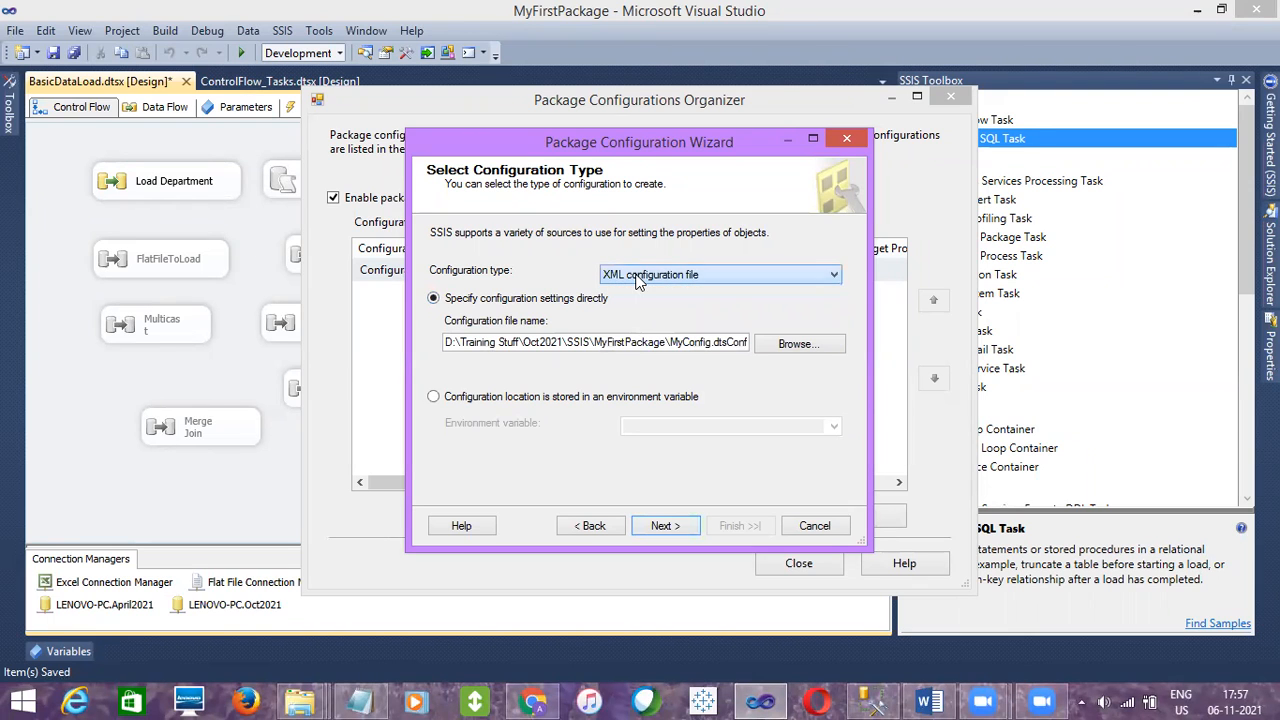
pyautogui.click(791, 344)
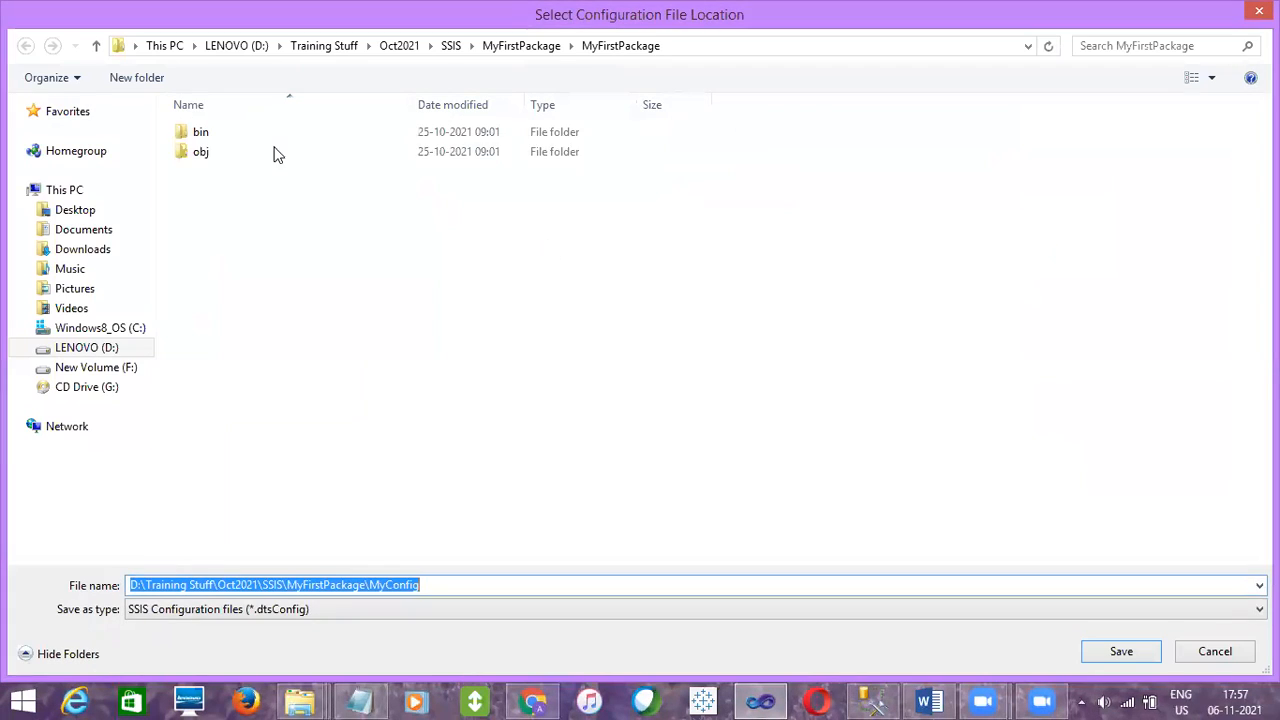
pyautogui.click(505, 46)
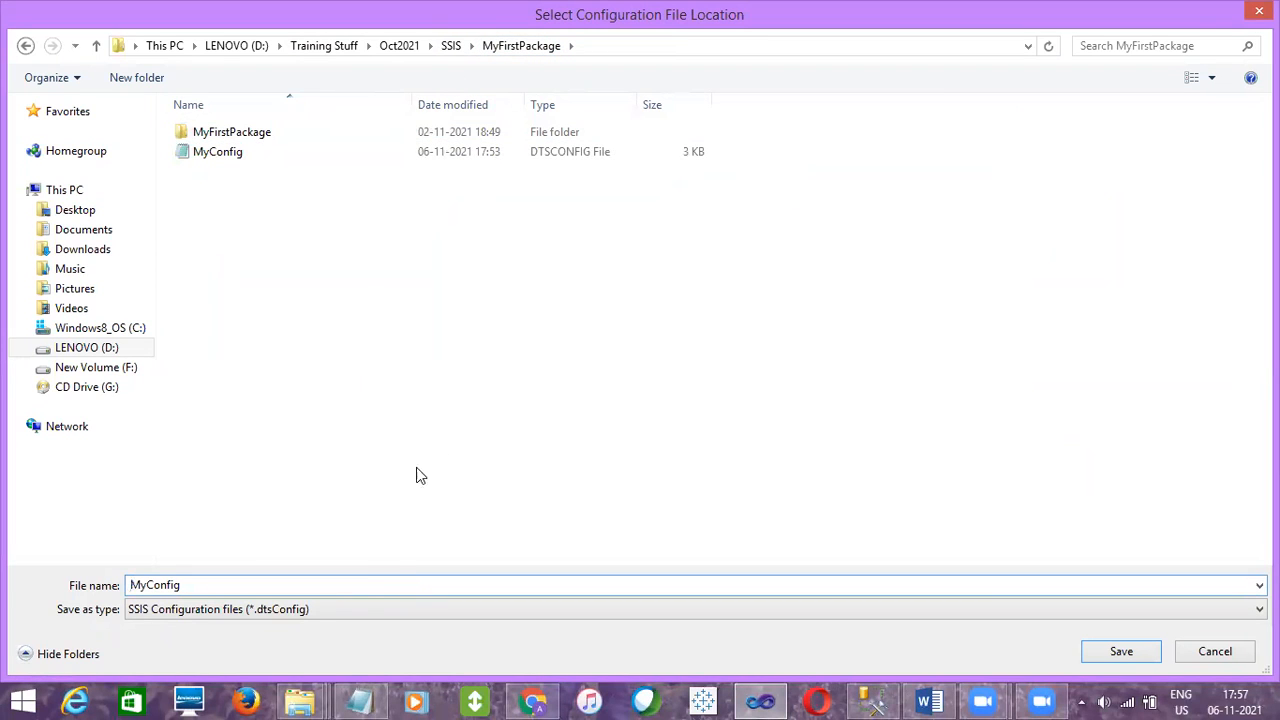
pyautogui.click(360, 600)
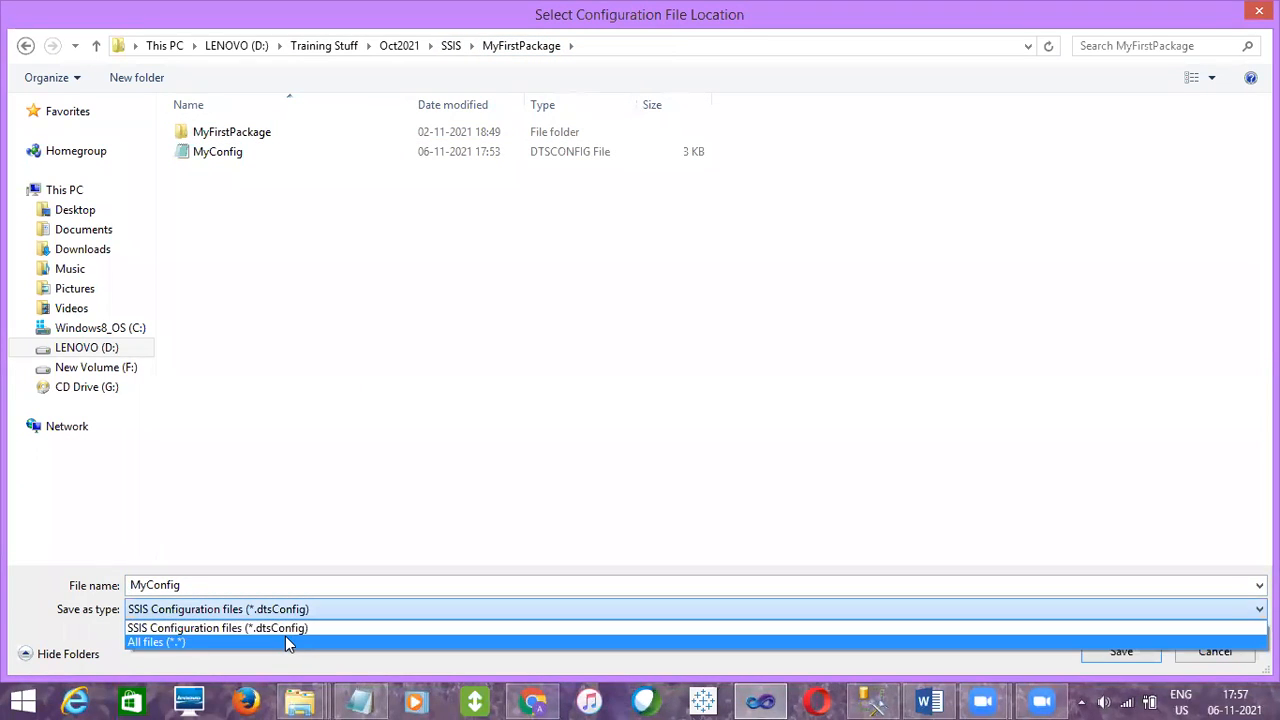
pyautogui.click(285, 636)
pyautogui.doubleClick(286, 177)
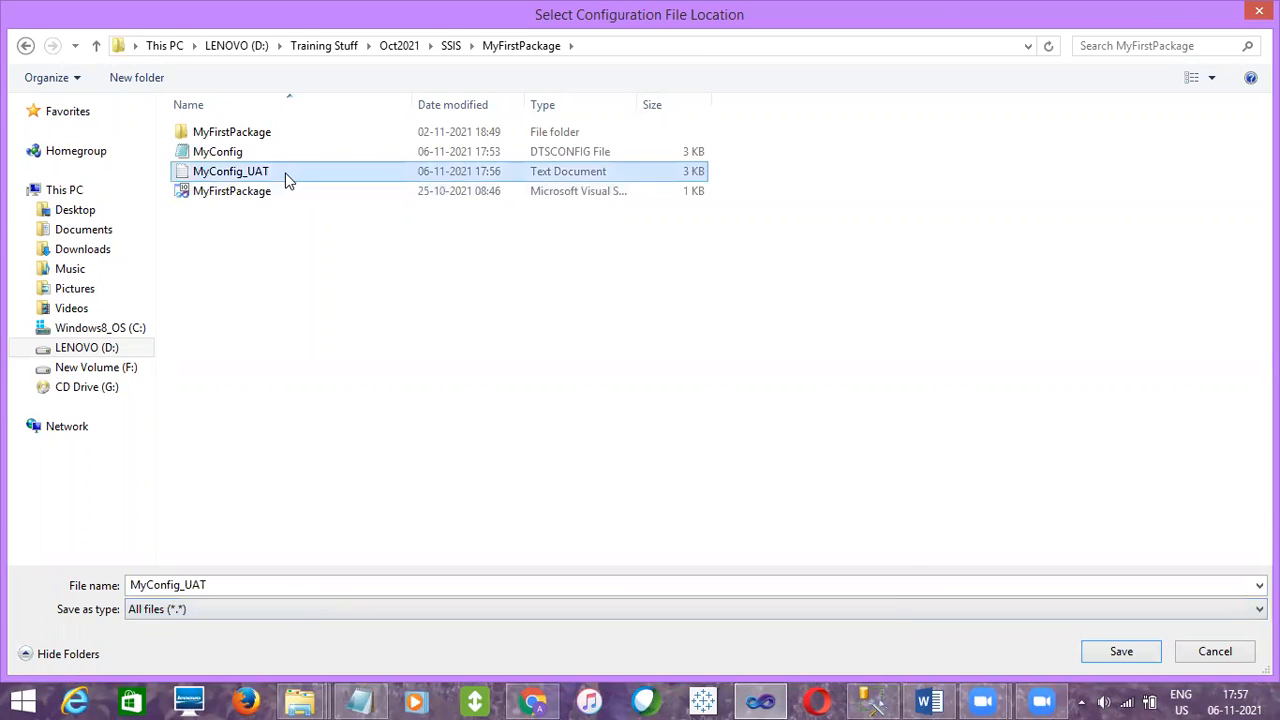
# Finish the Package Configuration Wizard and close the Package Configurations Organizer
pyautogui.click(652, 525)
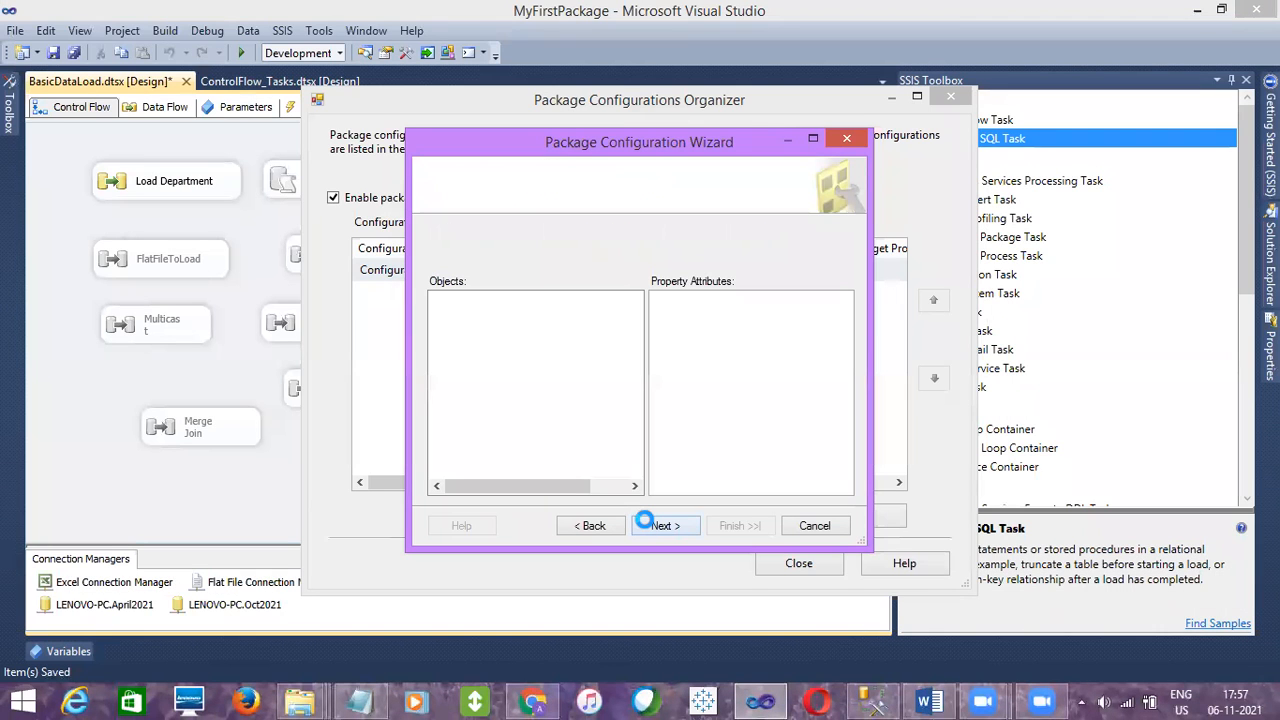
pyautogui.click(656, 525)
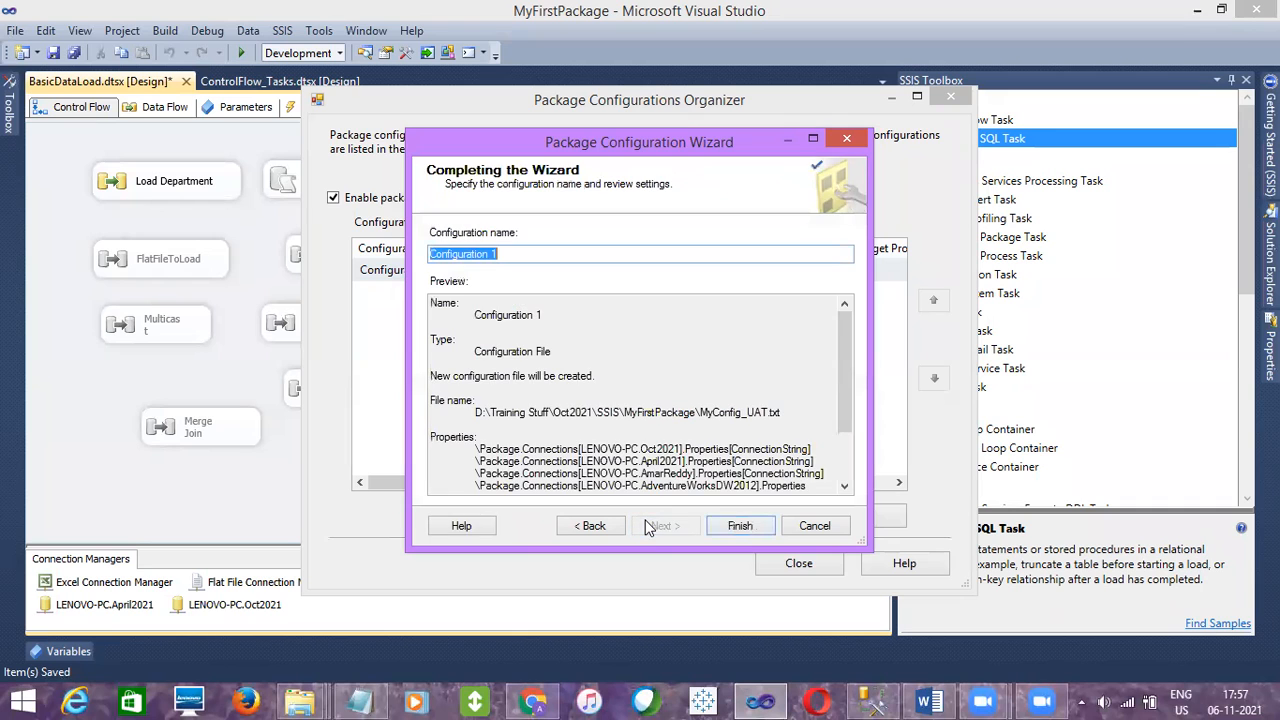
pyautogui.click(736, 526)
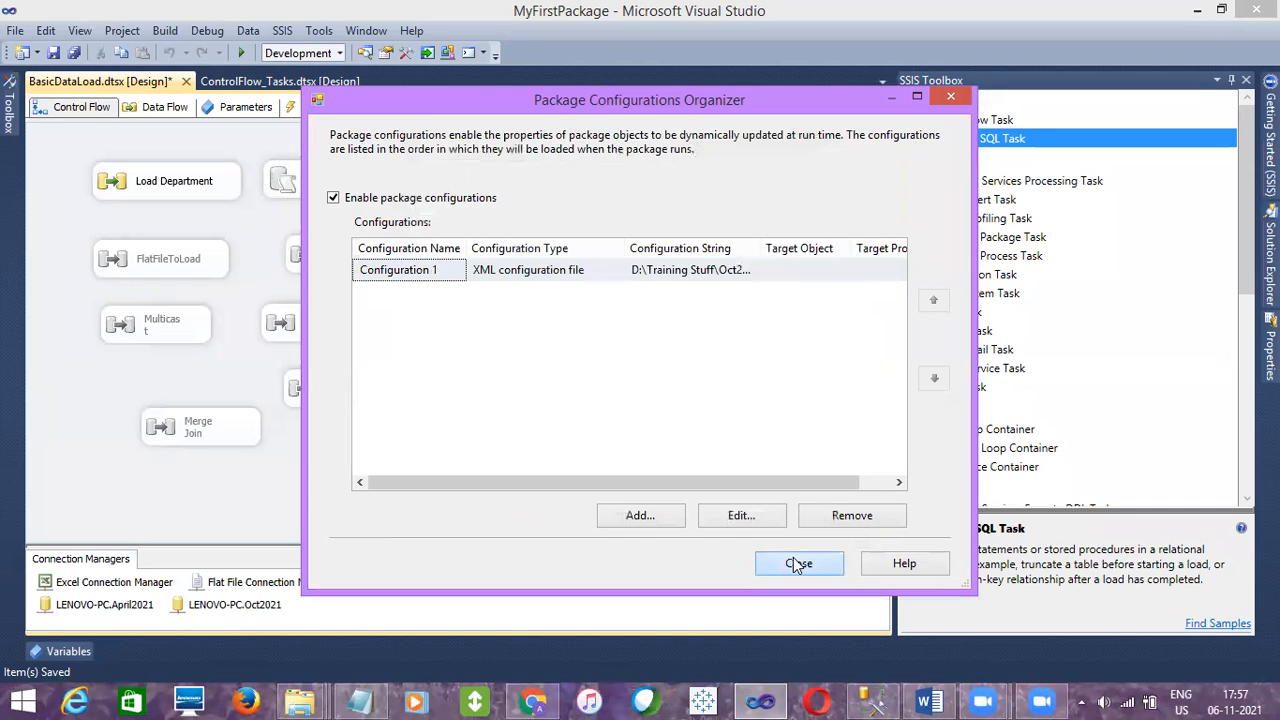
pyautogui.click(795, 562)
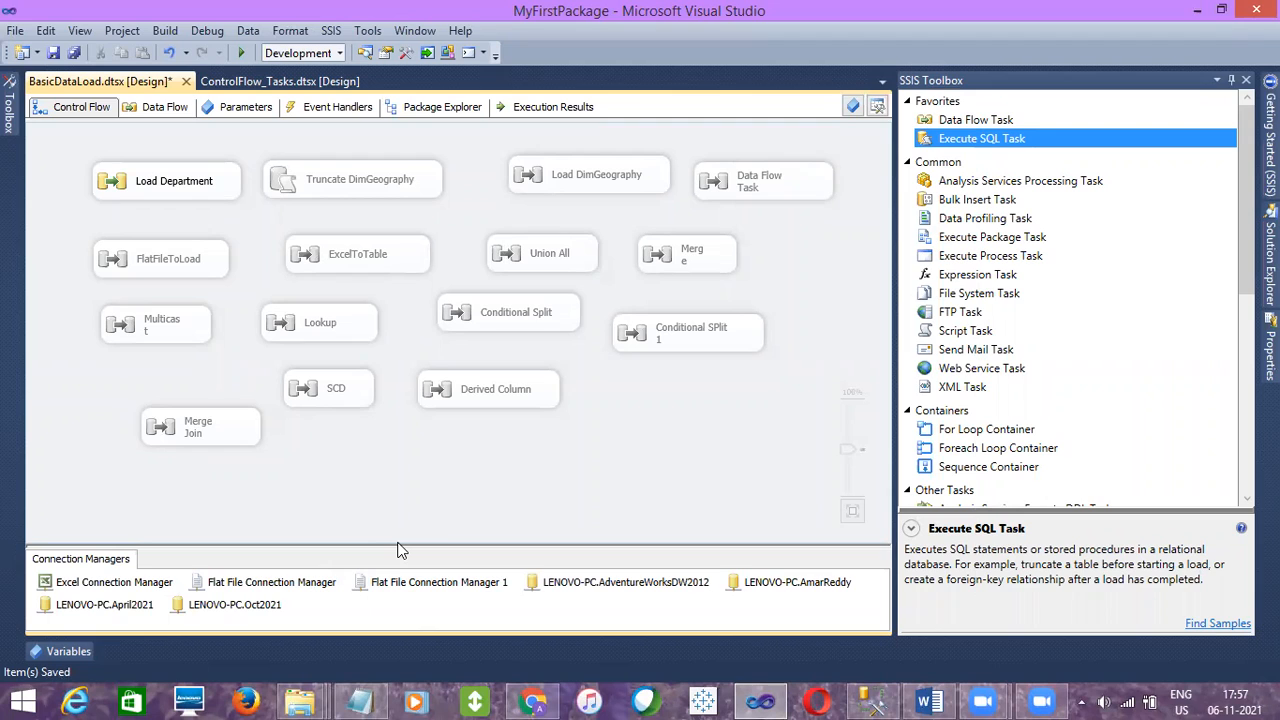
# Widen the Multicast task box so its name fits on one line
pyautogui.click(561, 596)
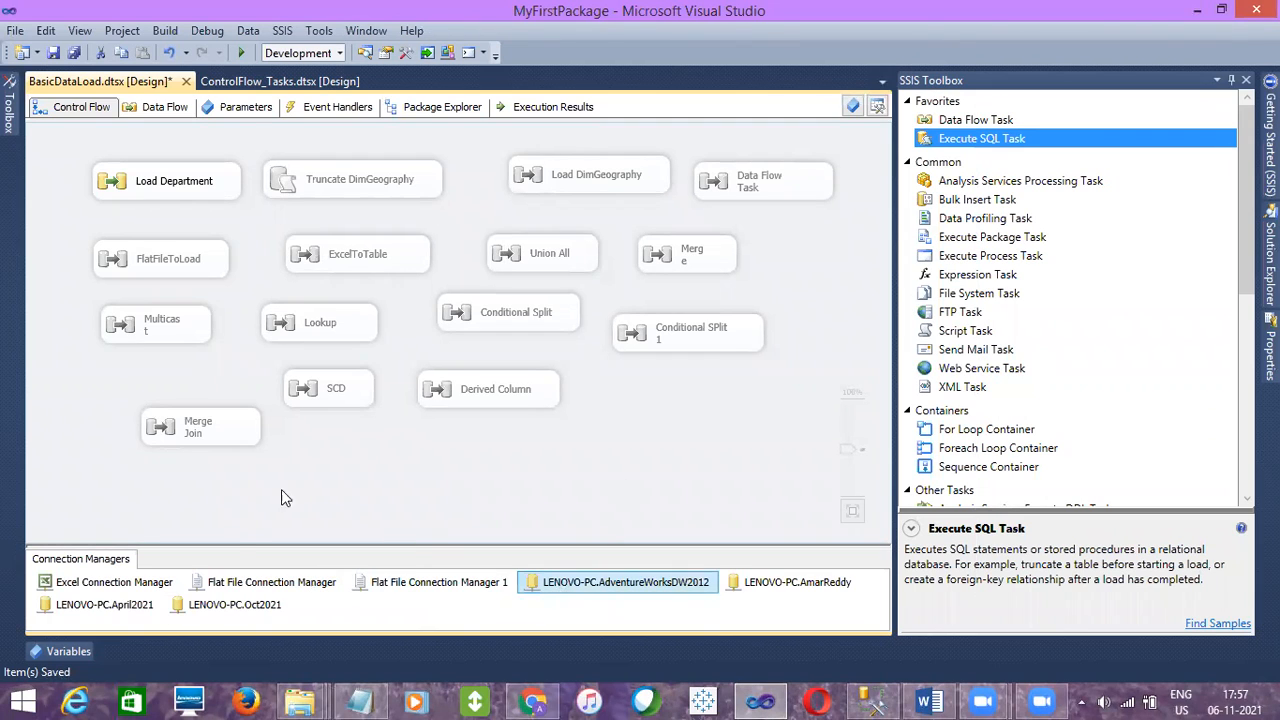
pyautogui.click(236, 606)
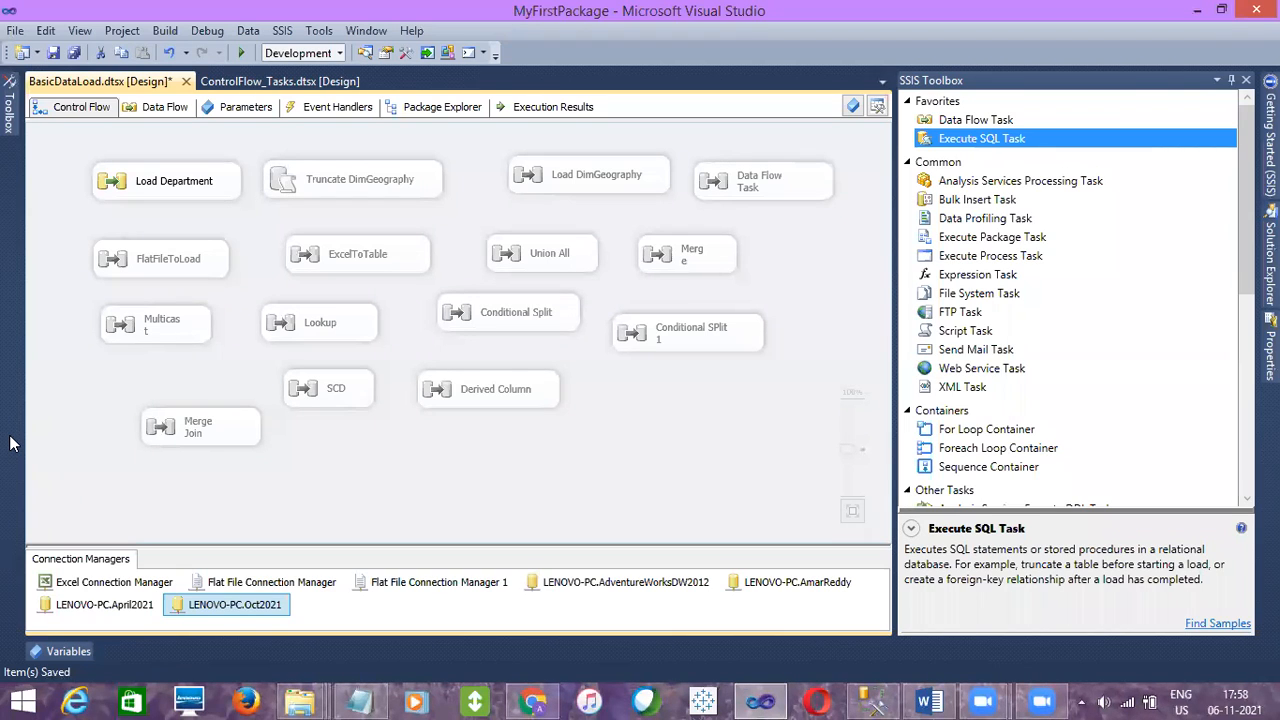
pyautogui.click(162, 326)
pyautogui.moveTo(211, 322); pyautogui.dragTo(222, 322)
pyautogui.click(236, 345)
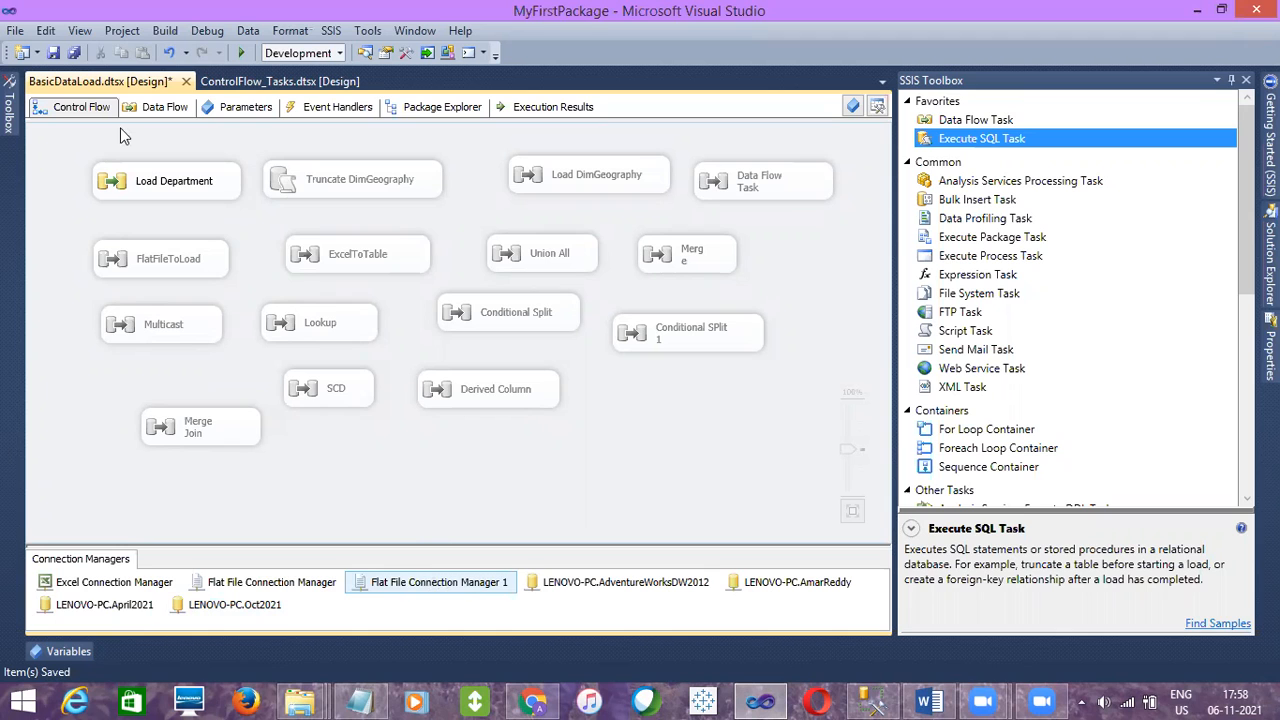
# Open the BasicDataLoad package's containing folder and copy the package file
pyautogui.rightClick(122, 84)
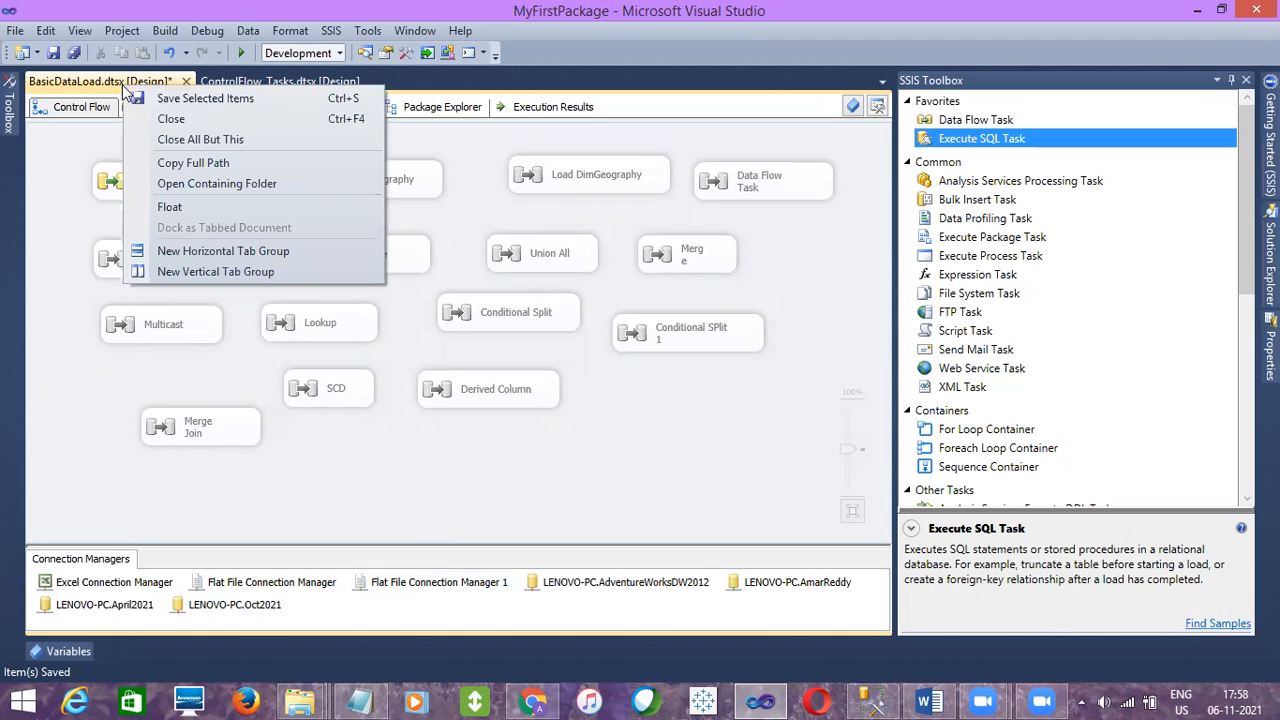
pyautogui.click(197, 178)
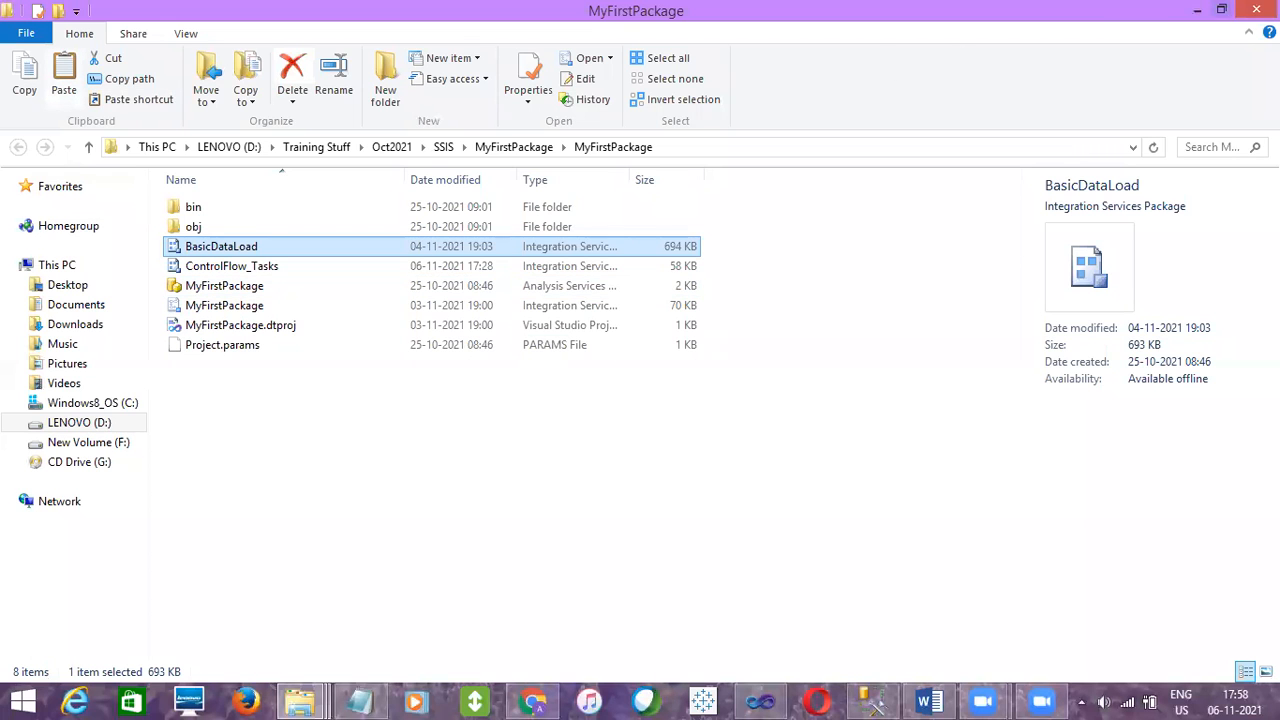
pyautogui.click(1256, 9)
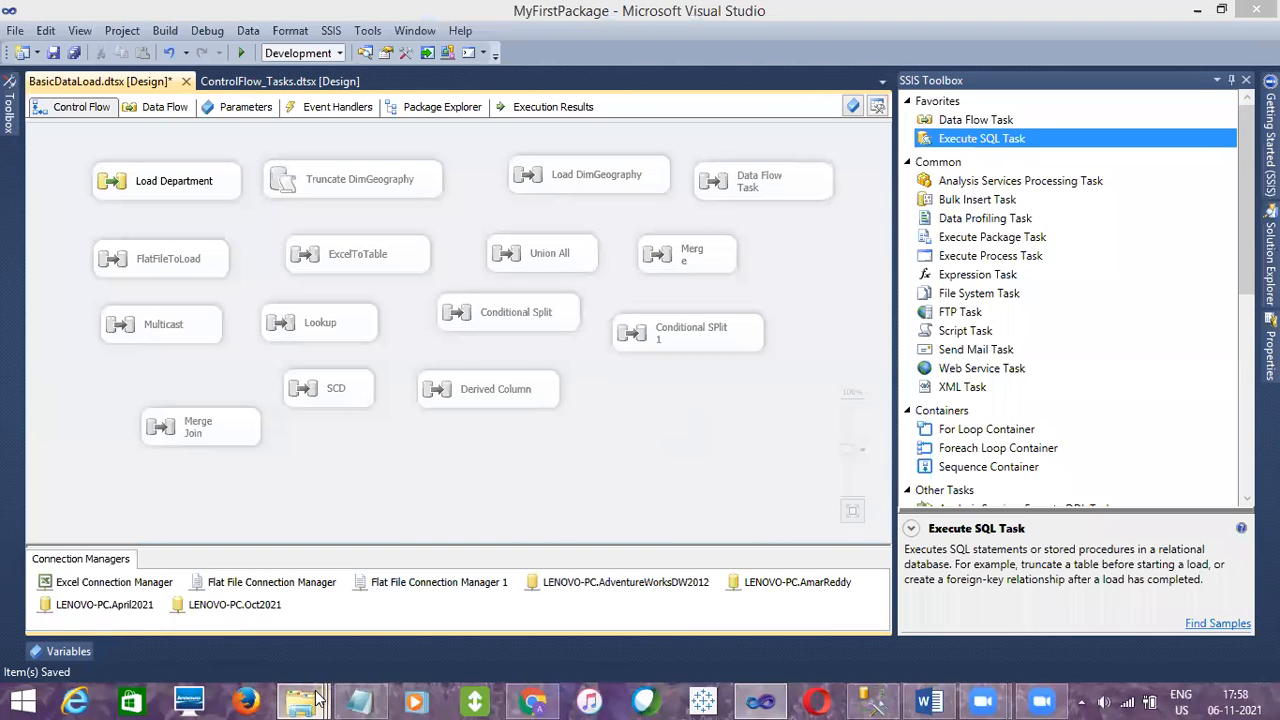
# Create a folder named UAT inside SSIS Deployment and paste the BasicDataLoad package into it
pyautogui.moveTo(300, 700)
pyautogui.click(28, 640)
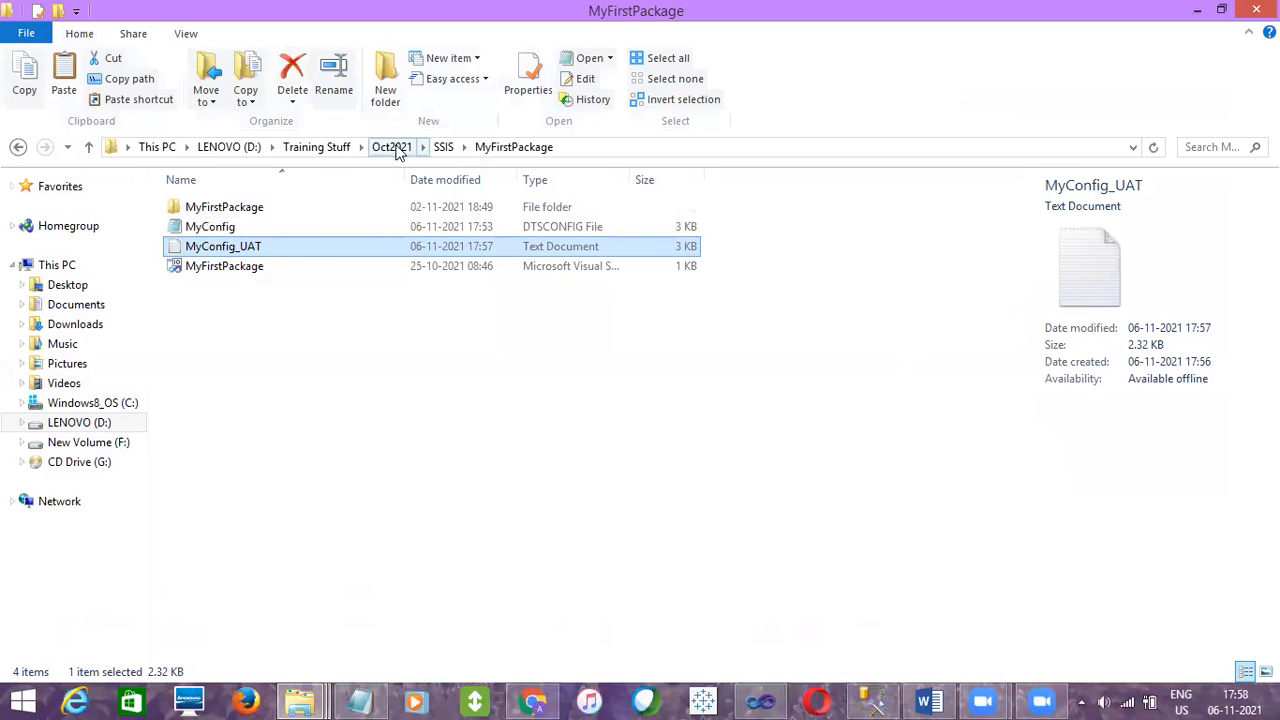
pyautogui.click(440, 147)
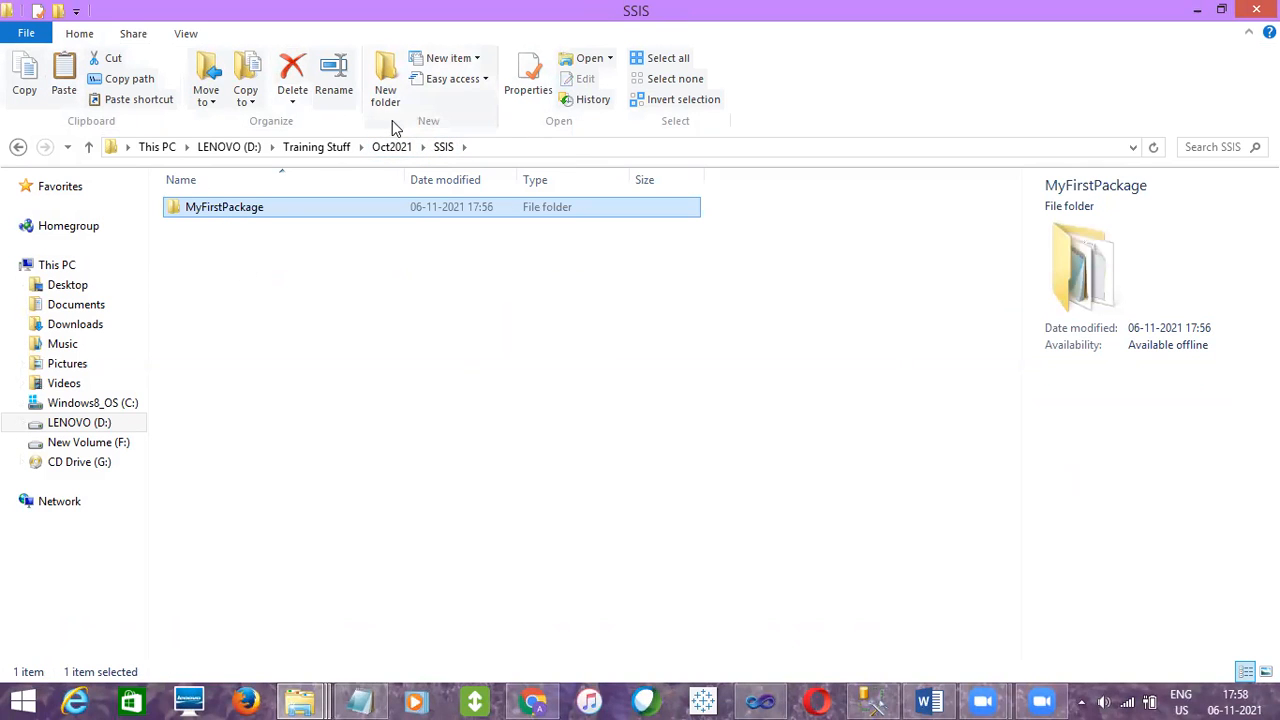
pyautogui.click(380, 147)
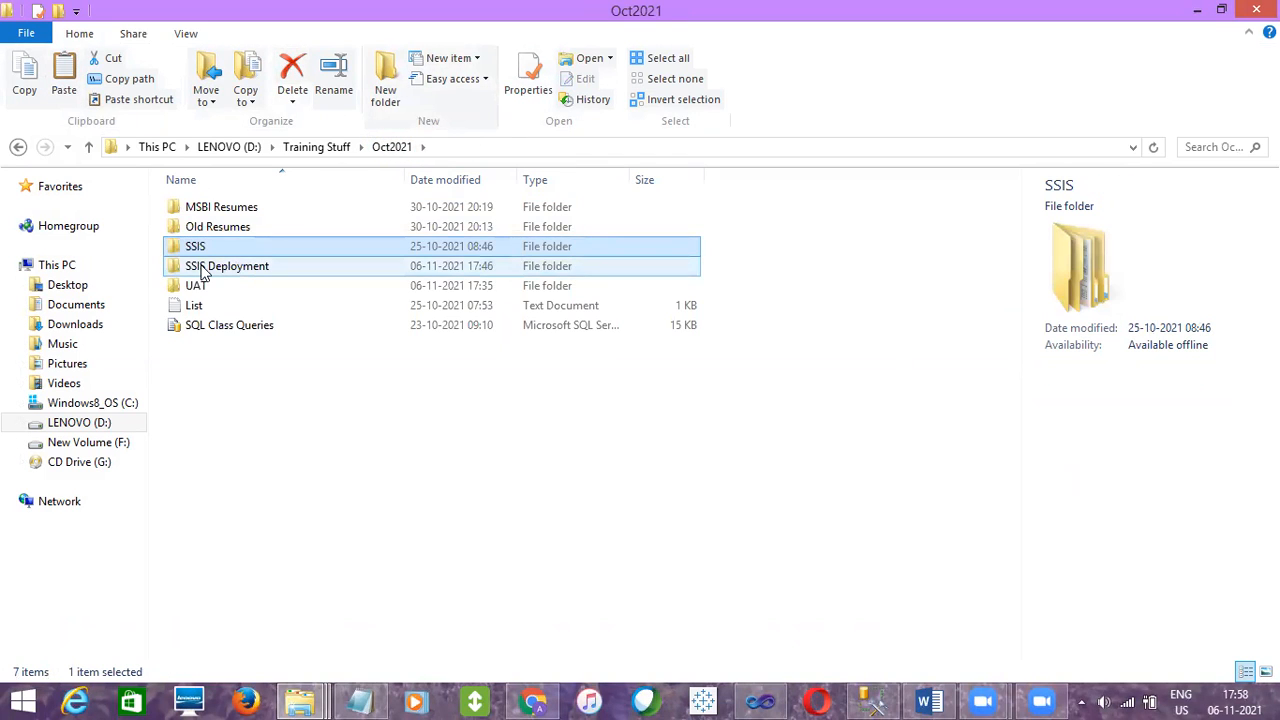
pyautogui.doubleClick(204, 268)
pyautogui.rightClick(229, 318)
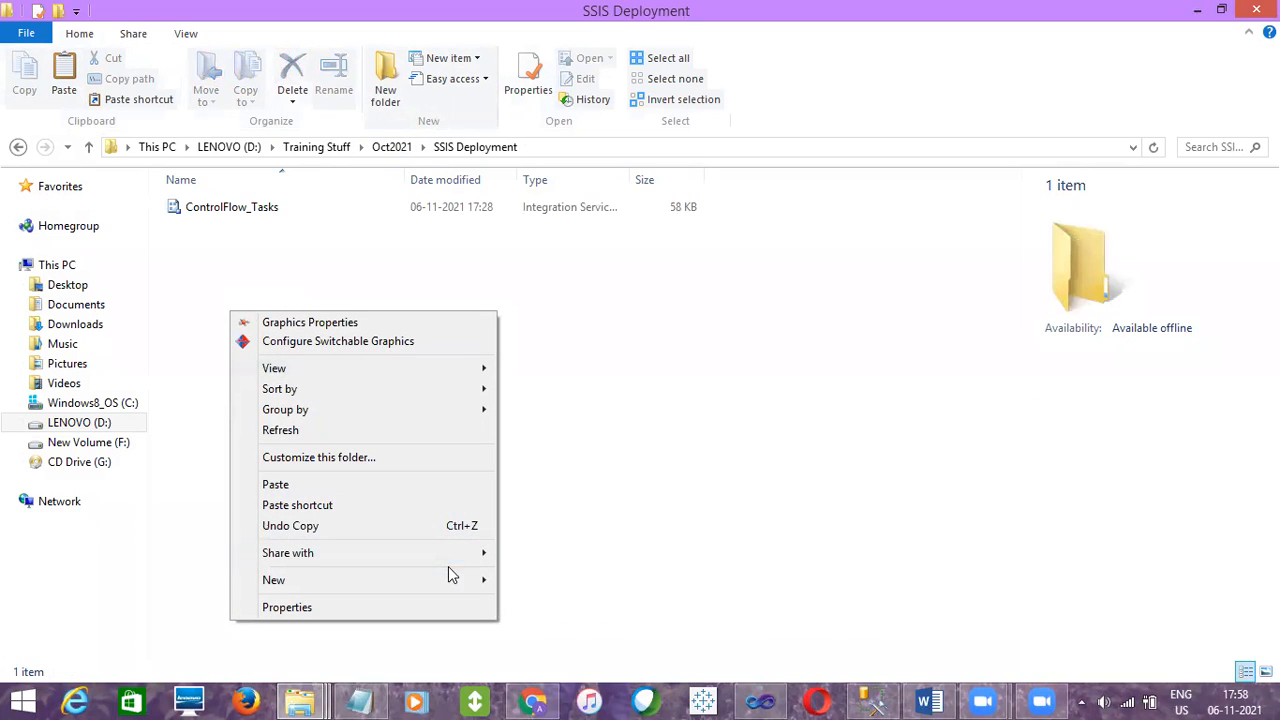
pyautogui.moveTo(470, 582)
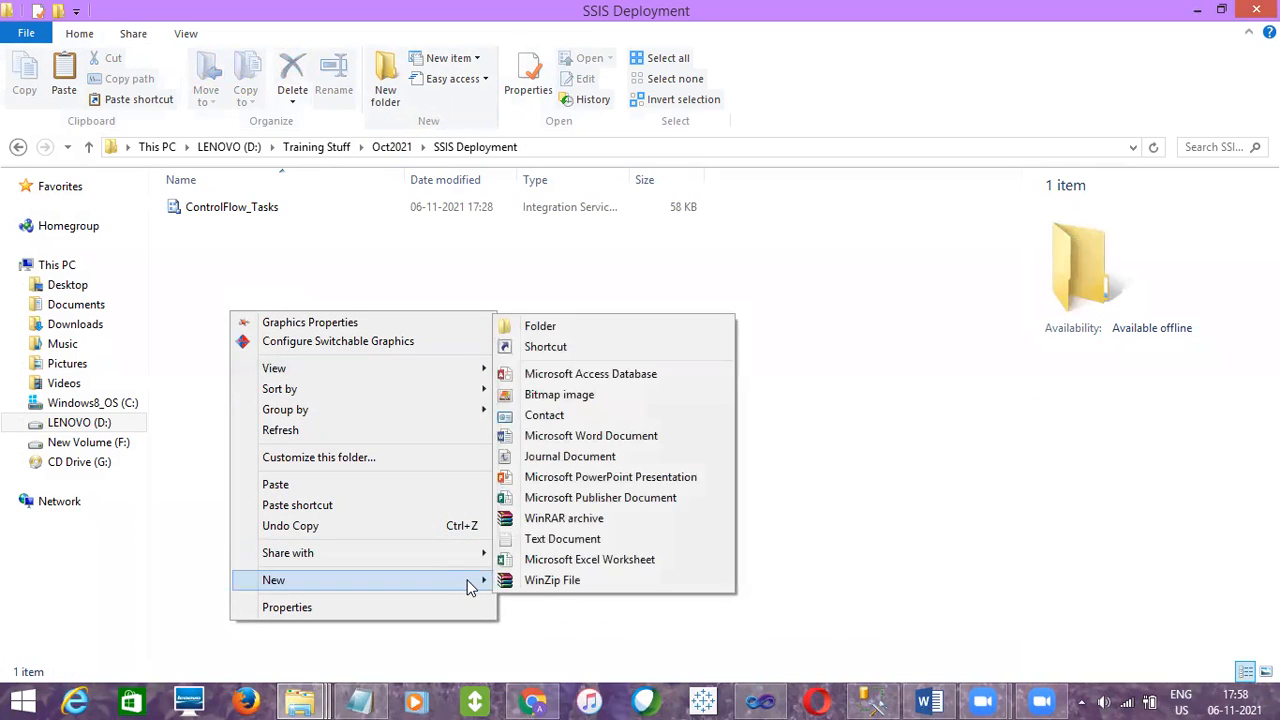
pyautogui.click(571, 328)
pyautogui.write('UAT')
pyautogui.press('Return')
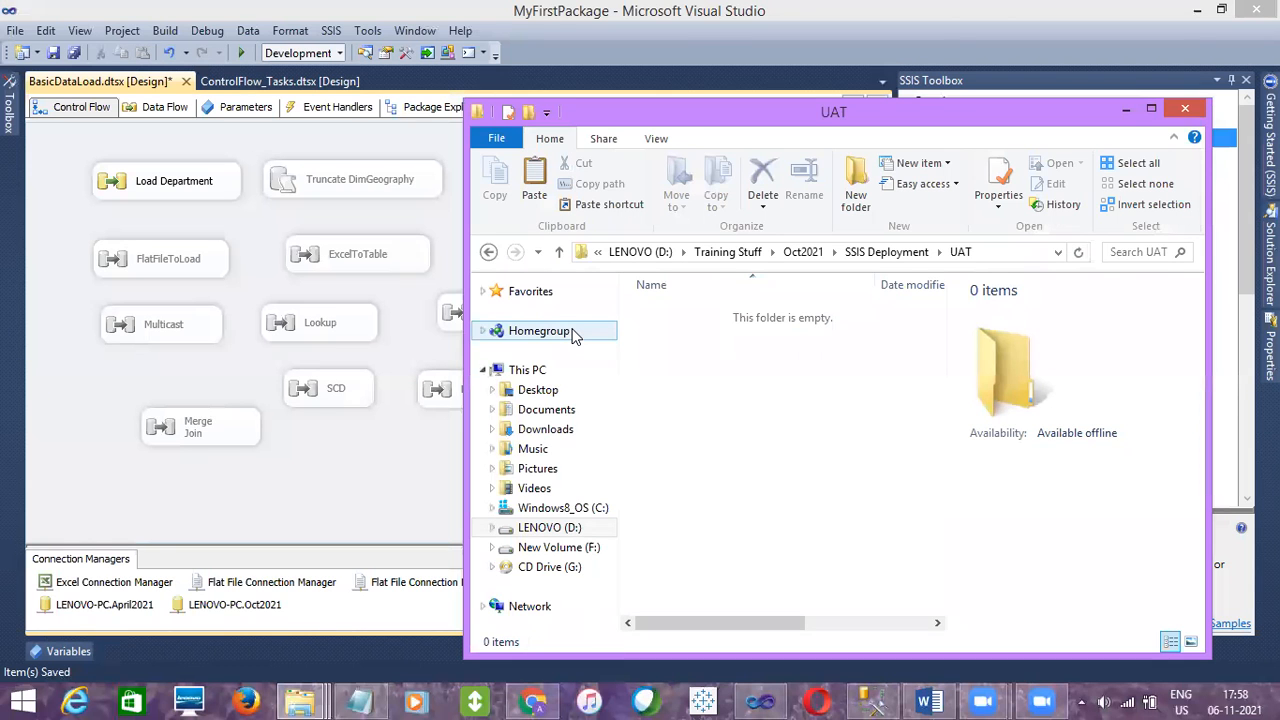
pyautogui.hotkey('ctrl', 'v')
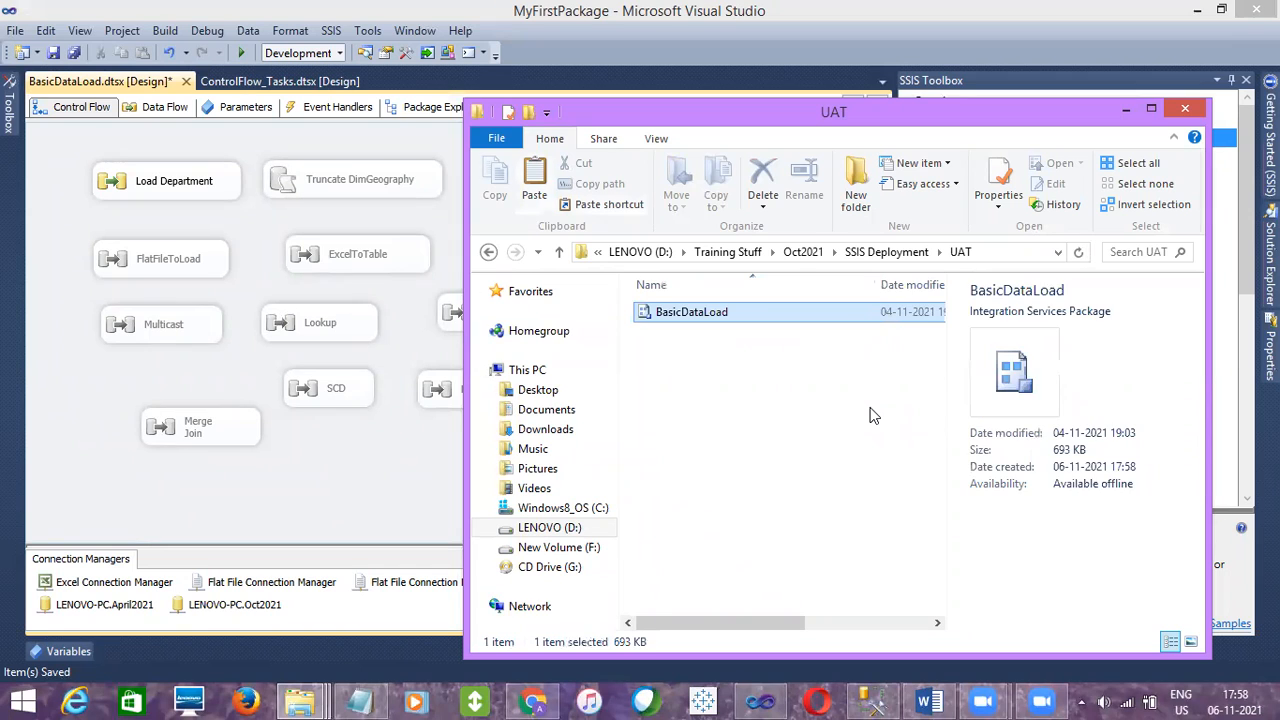
# Copy MyConfig_UAT from the MyFirstPackage project folder into the SSIS Deployment UAT folder
pyautogui.click(1152, 110)
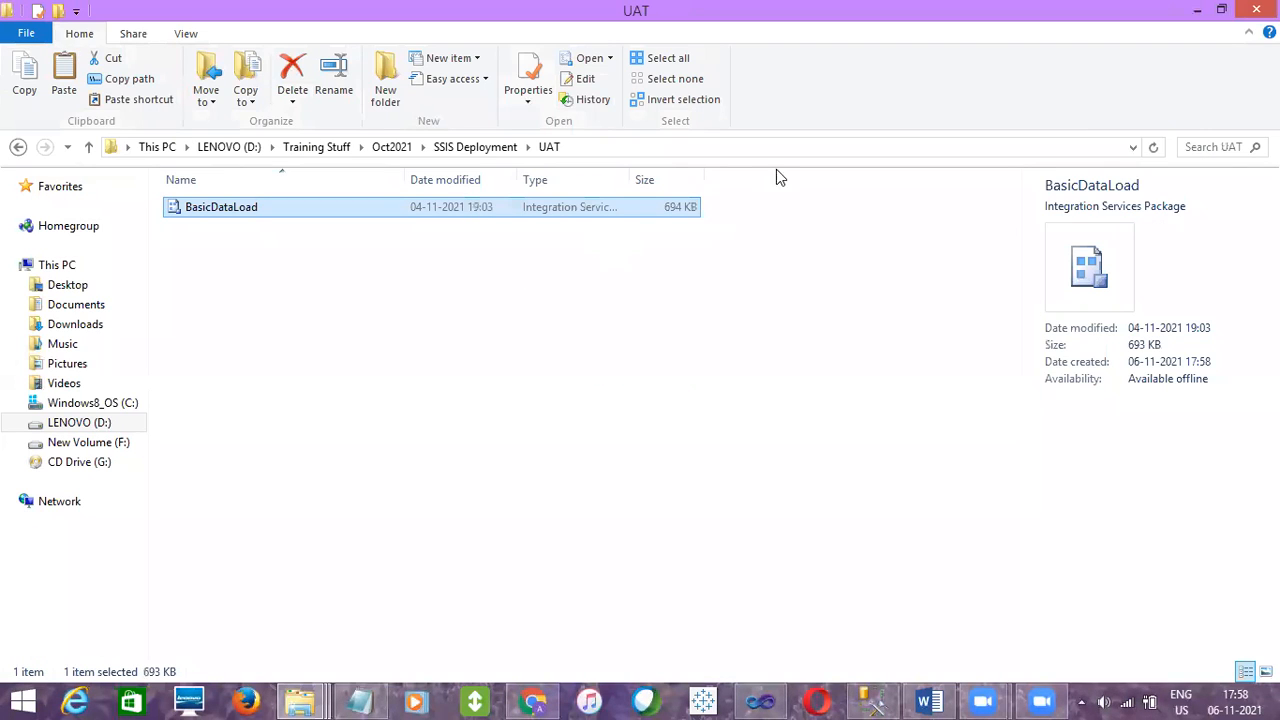
pyautogui.click(393, 150)
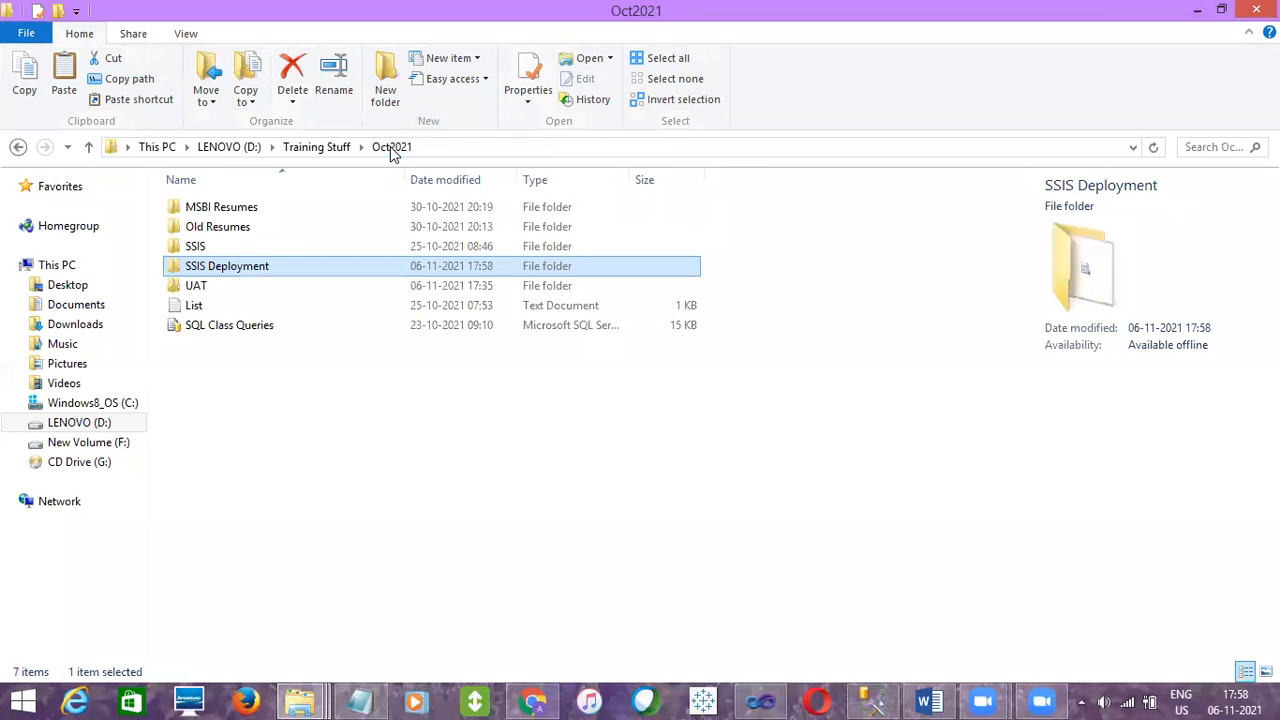
pyautogui.doubleClick(216, 250)
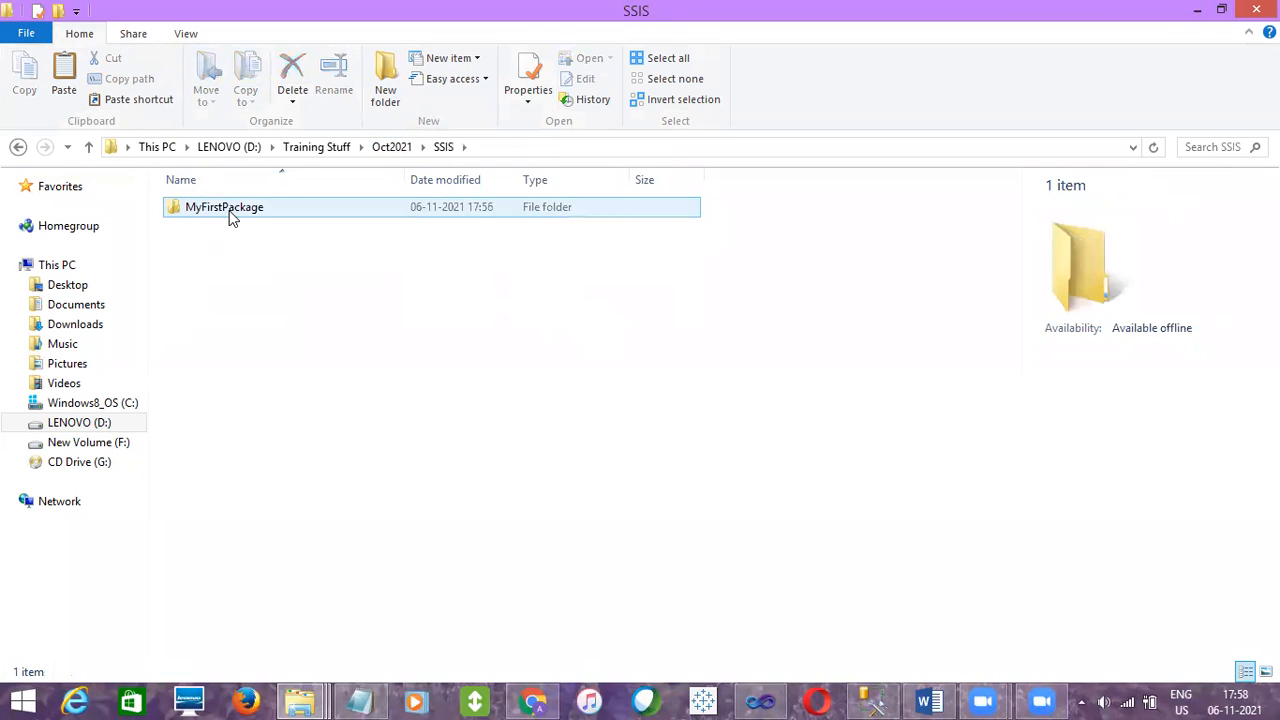
pyautogui.doubleClick(231, 214)
pyautogui.click(224, 250)
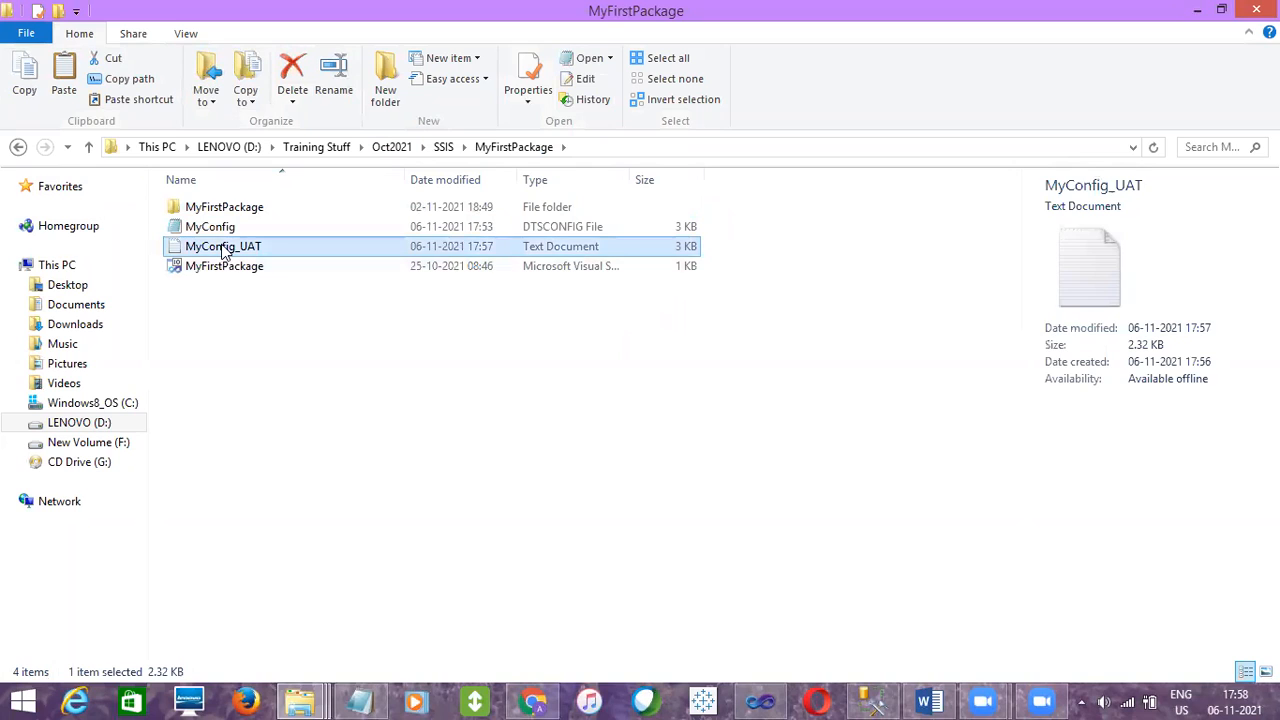
pyautogui.click(391, 147)
pyautogui.doubleClick(224, 266)
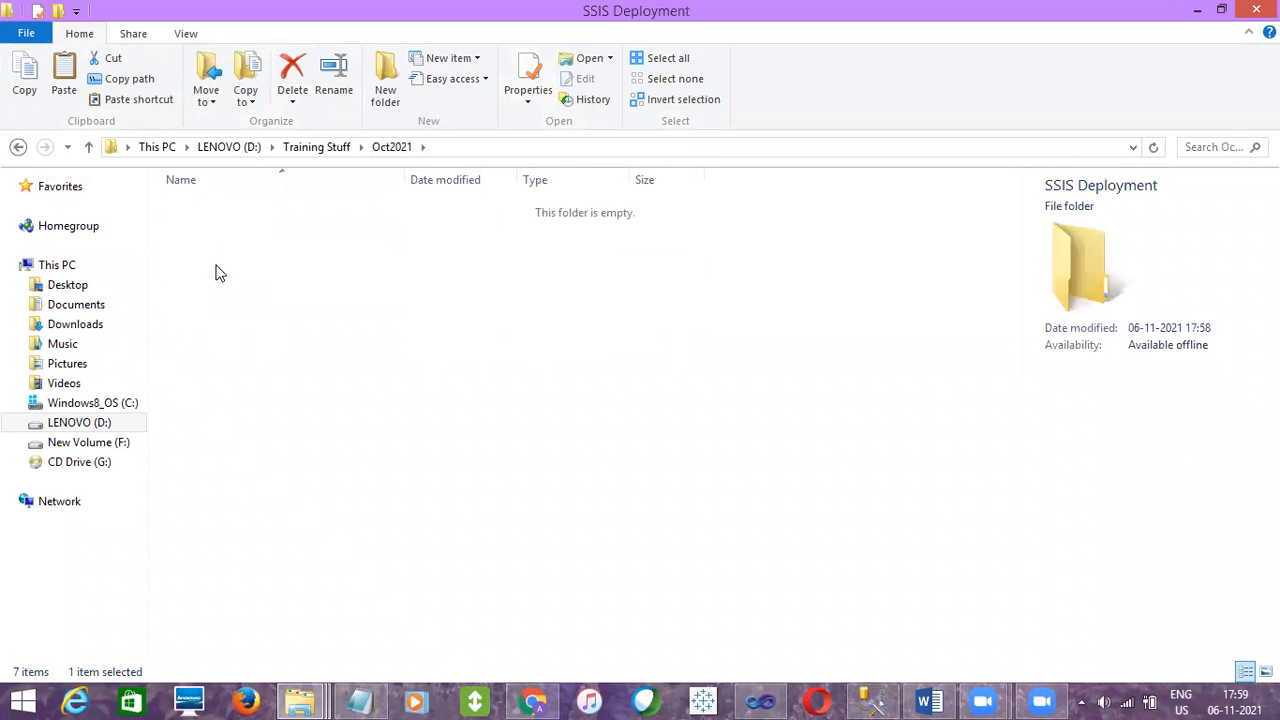
pyautogui.click(236, 208)
pyautogui.doubleClick(236, 208)
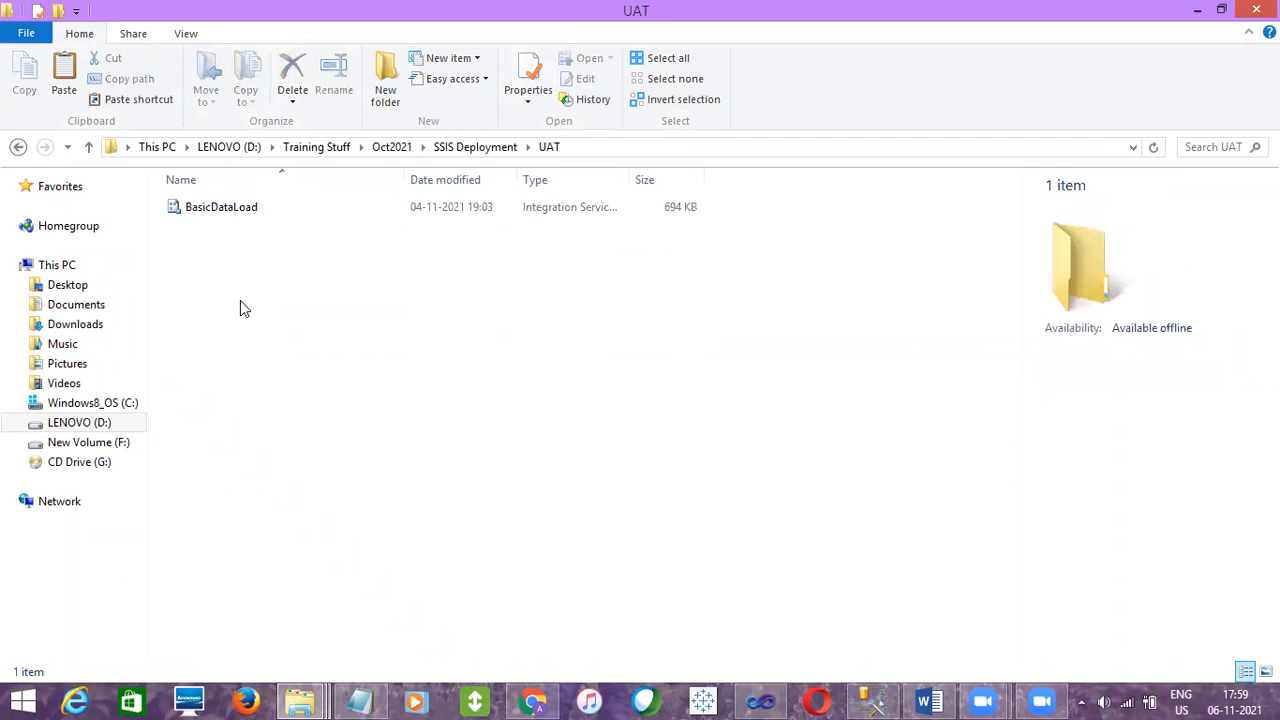
pyautogui.hotkey('ctrl', 'v')
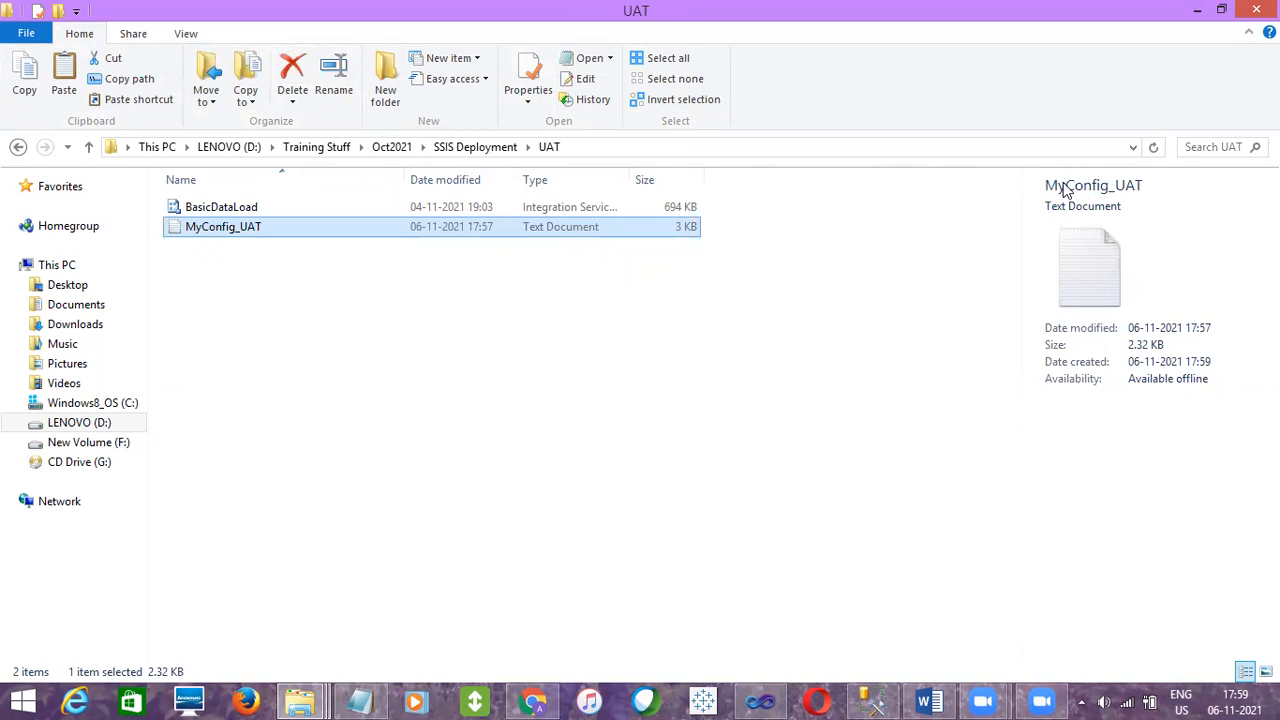
pyautogui.click(538, 306)
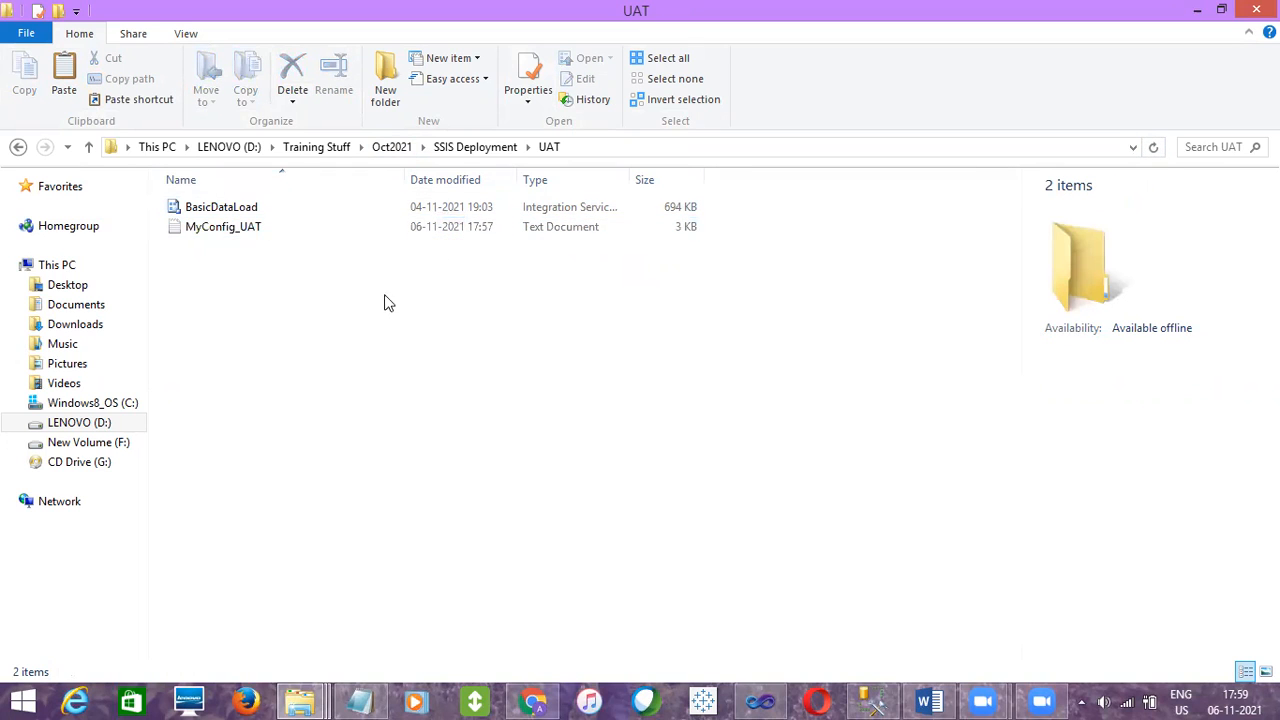
pyautogui.click(190, 210)
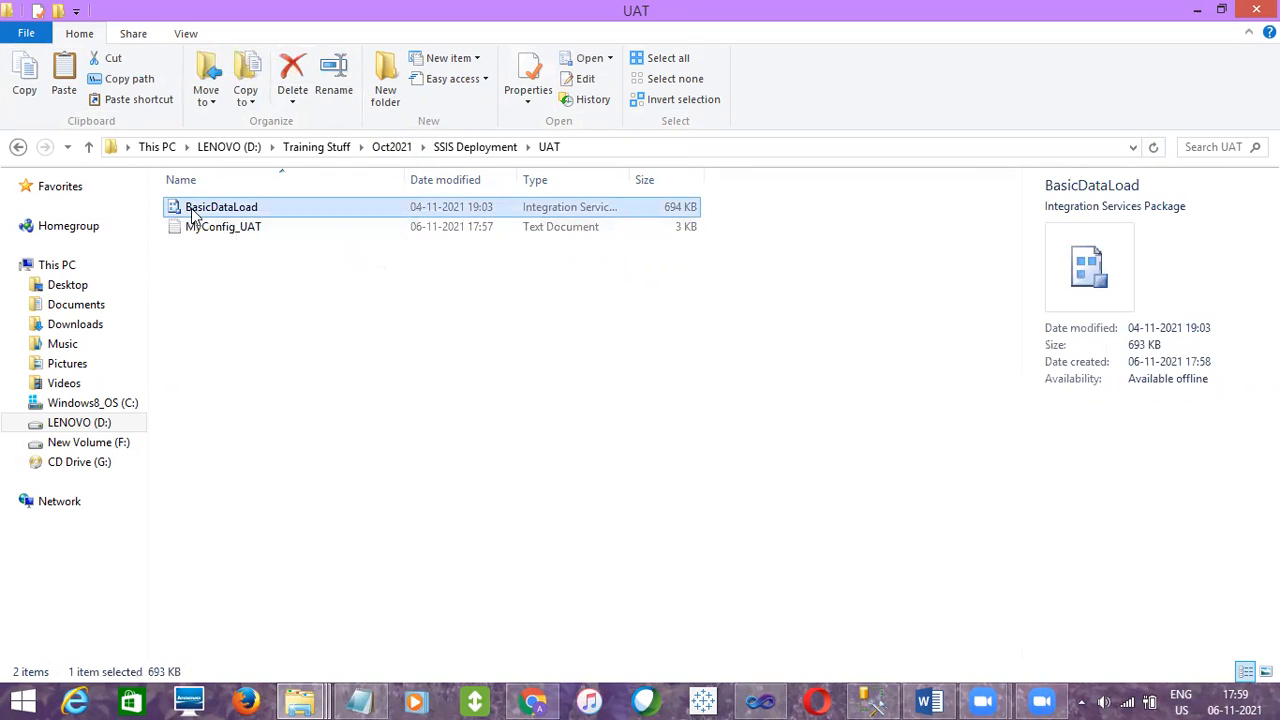
pyautogui.keyDown('ctrl'); pyautogui.click(216, 229); pyautogui.keyUp('ctrl')
pyautogui.click(216, 229)
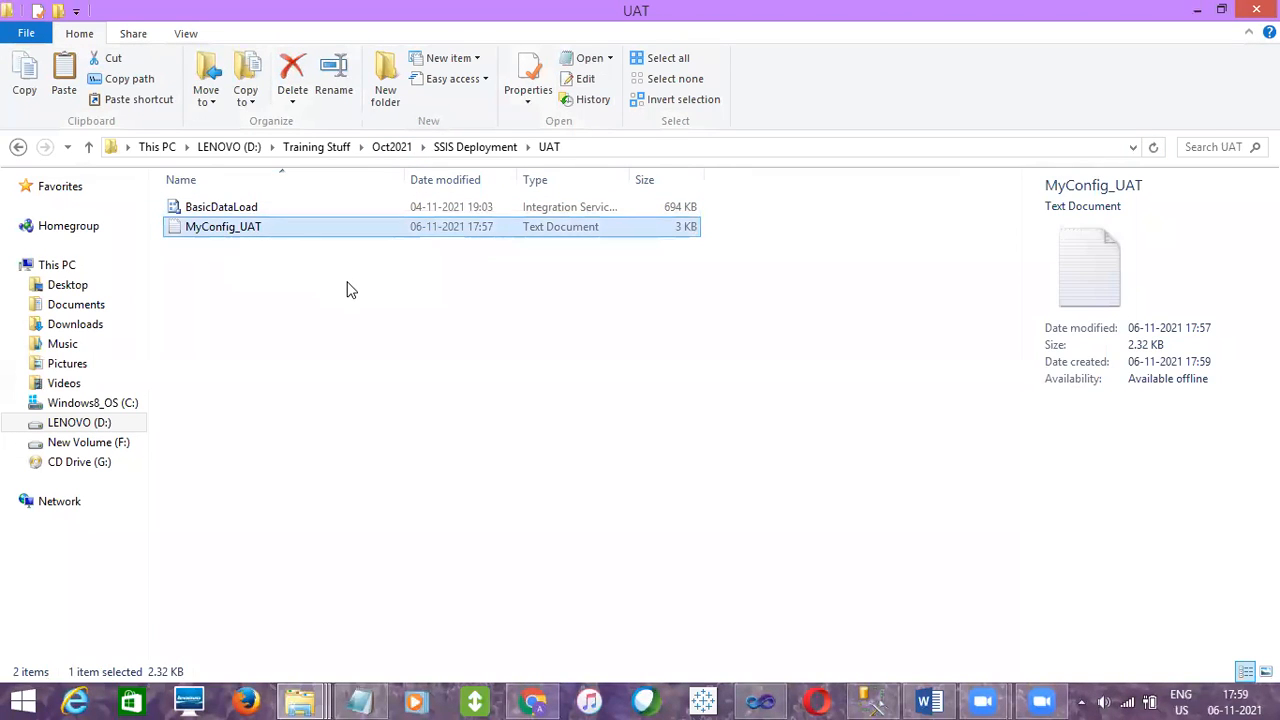
pyautogui.click(598, 448)
pyautogui.click(873, 701)
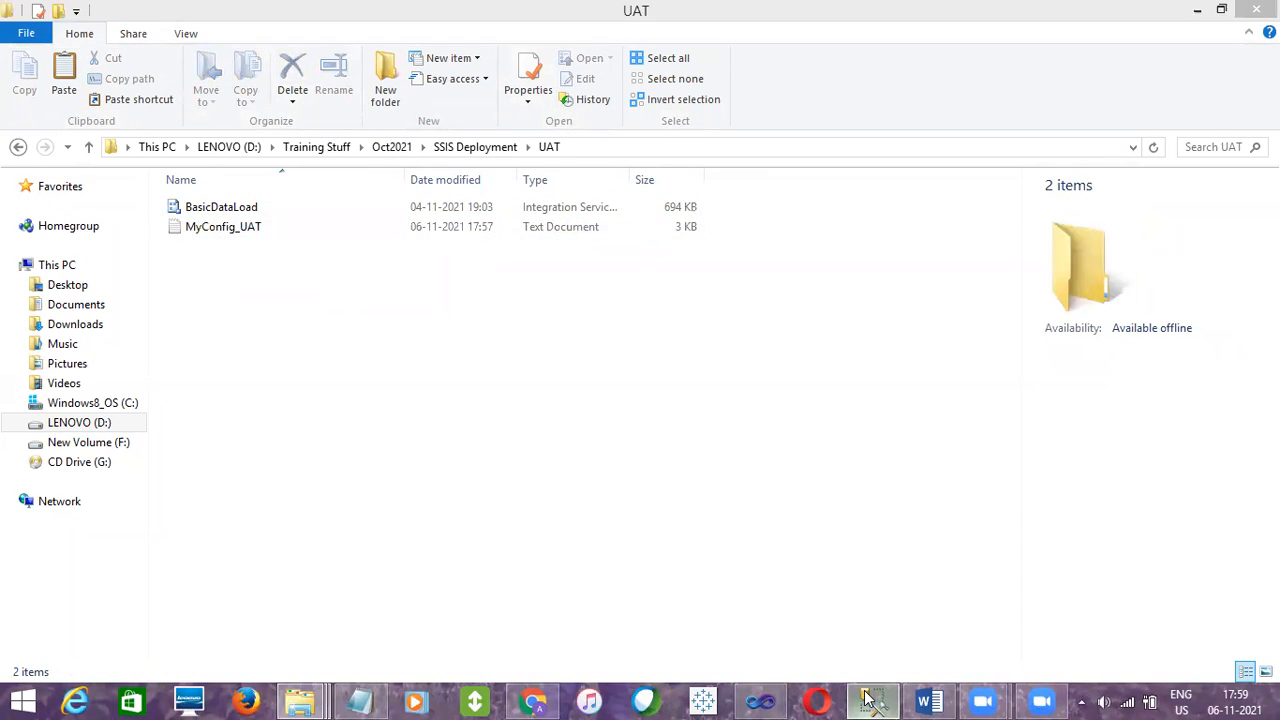
pyautogui.click(103, 366)
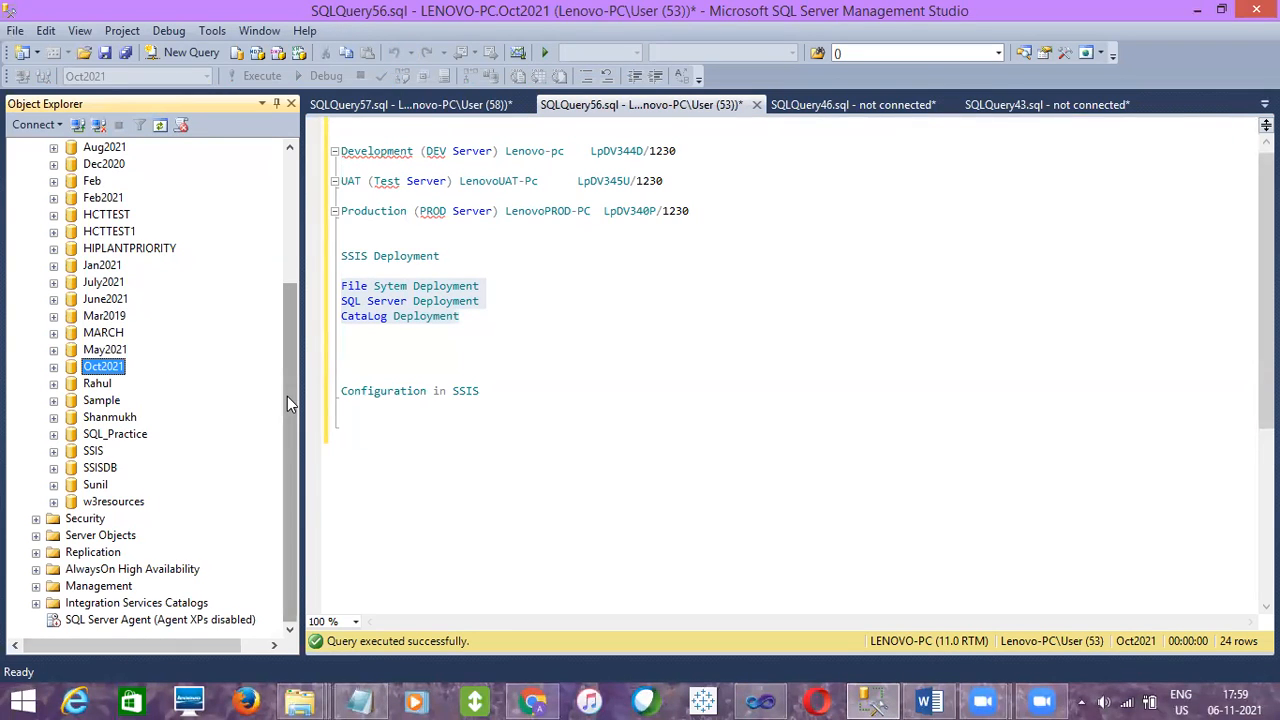
pyautogui.moveTo(287, 396); pyautogui.dragTo(300, 193)
pyautogui.click(35, 164)
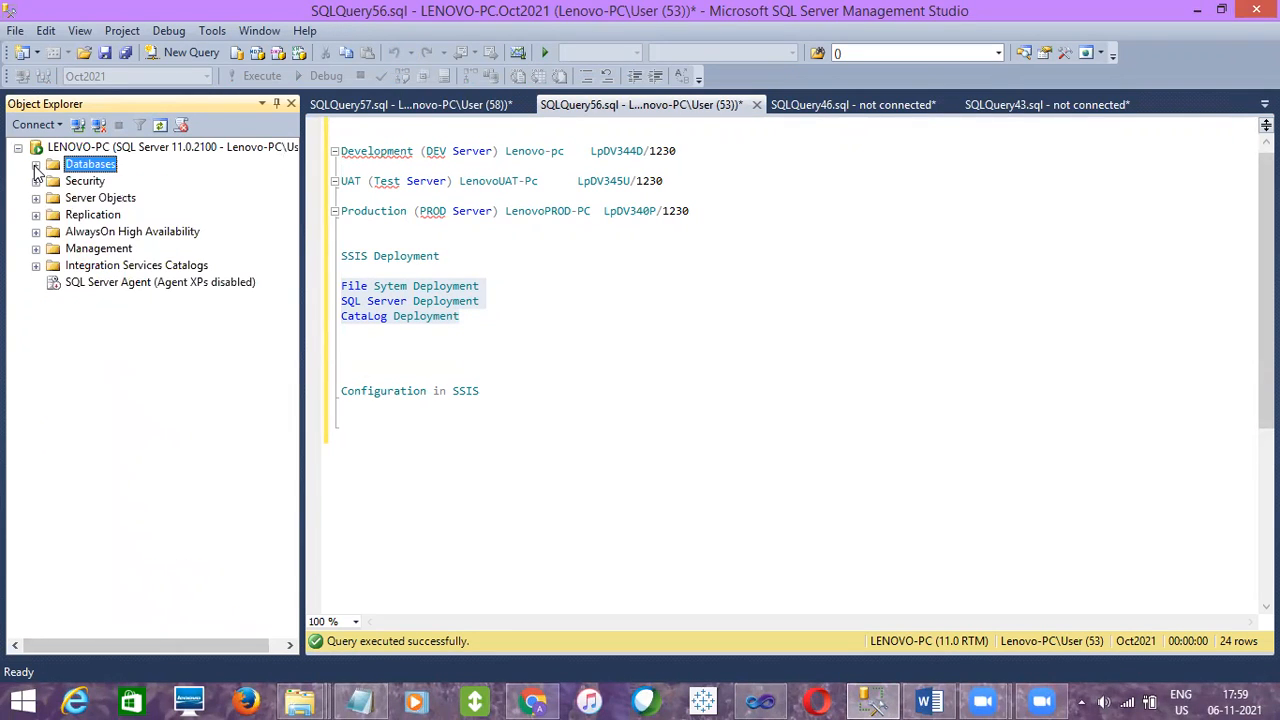
pyautogui.click(92, 284)
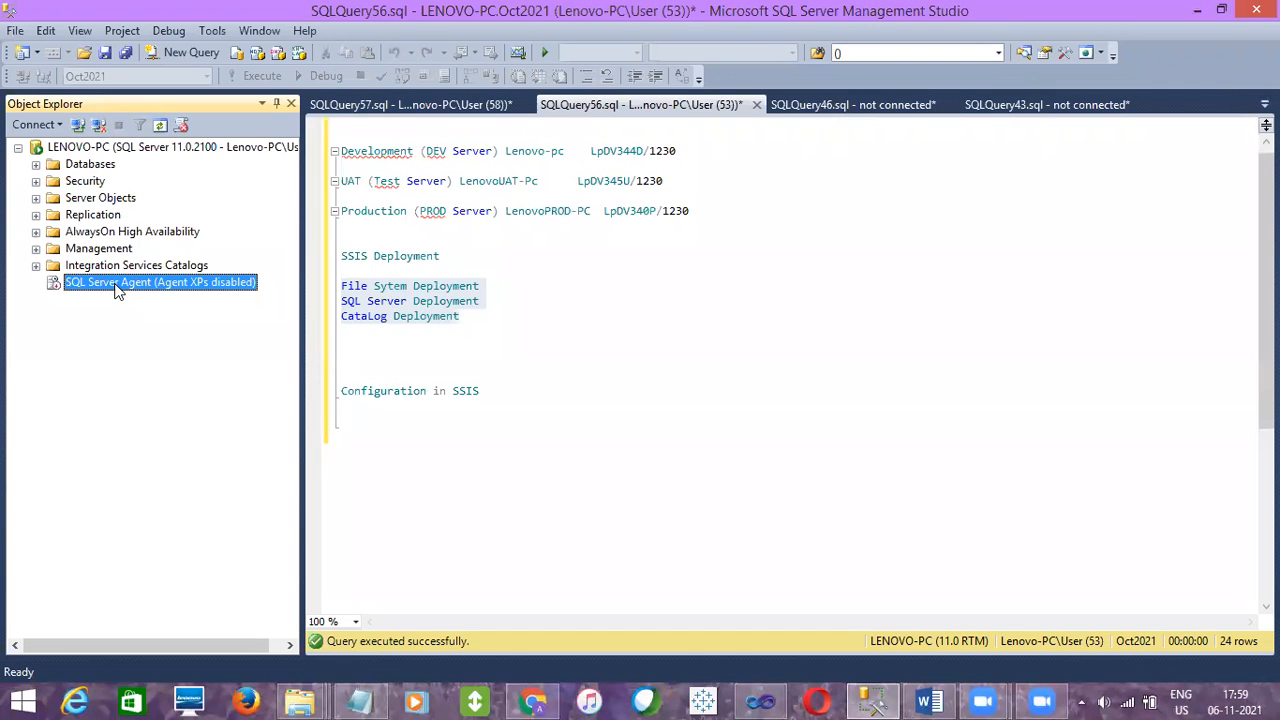
pyautogui.click(457, 331)
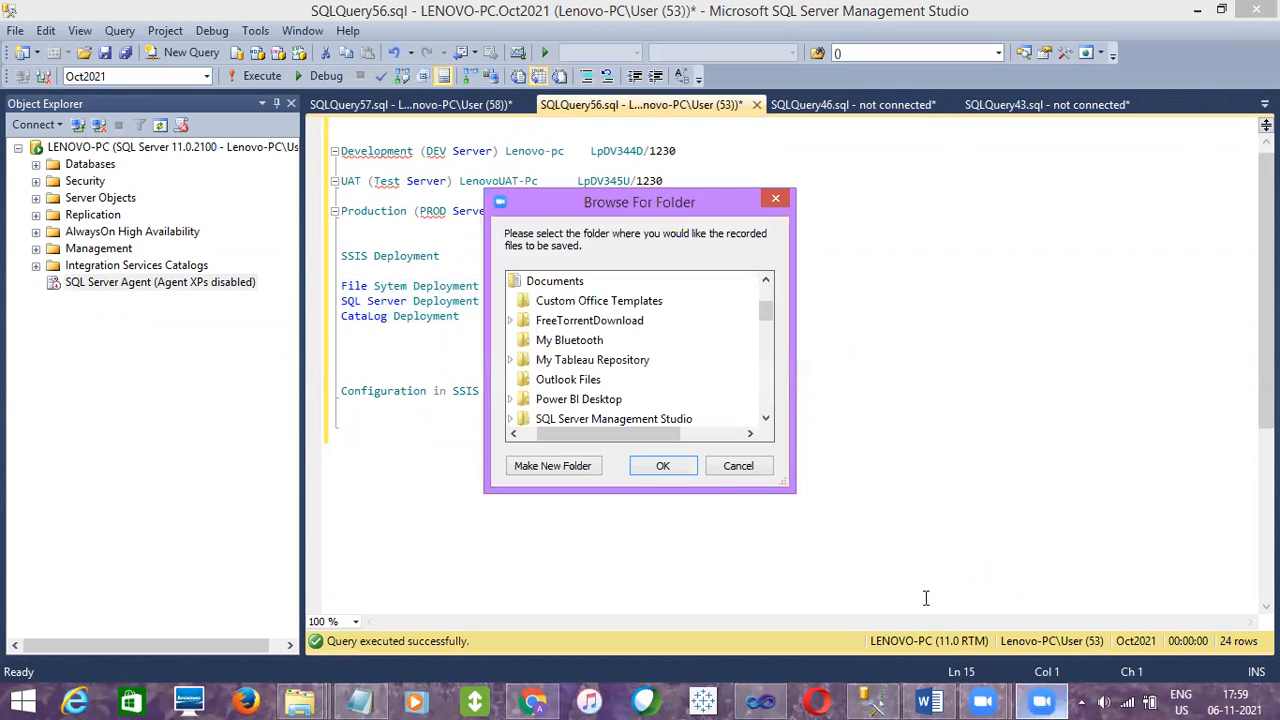
pyautogui.moveTo(575, 435); pyautogui.dragTo(561, 434)
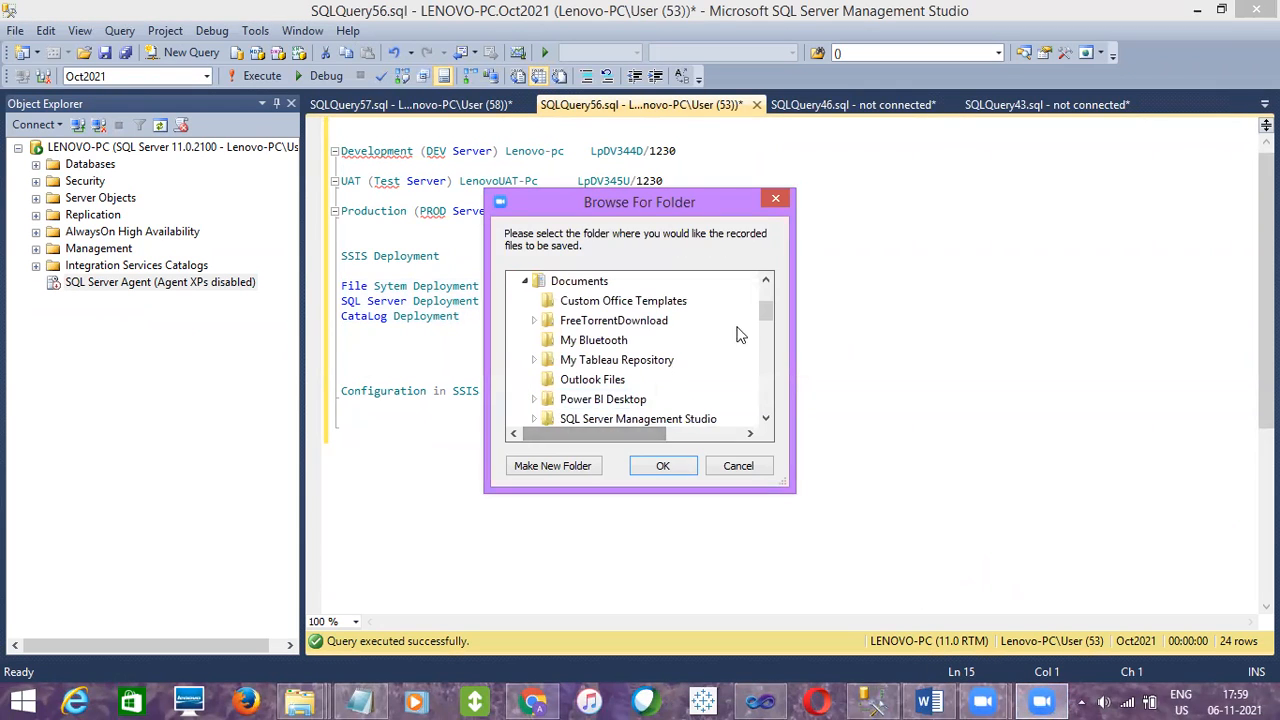
pyautogui.moveTo(766, 314); pyautogui.dragTo(766, 291)
pyautogui.click(540, 283)
pyautogui.click(676, 465)
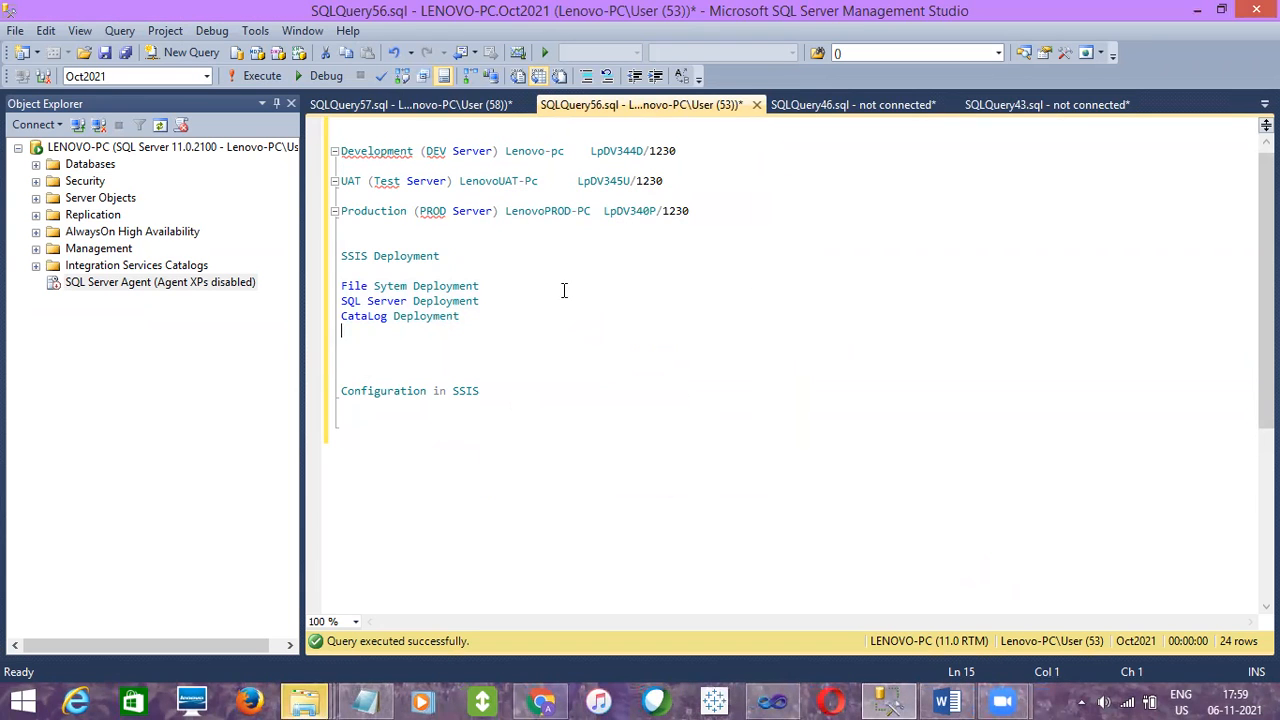
# Close the Desktop folder window and switch to the Gmail reply draft in Chrome
pyautogui.click(300, 700)
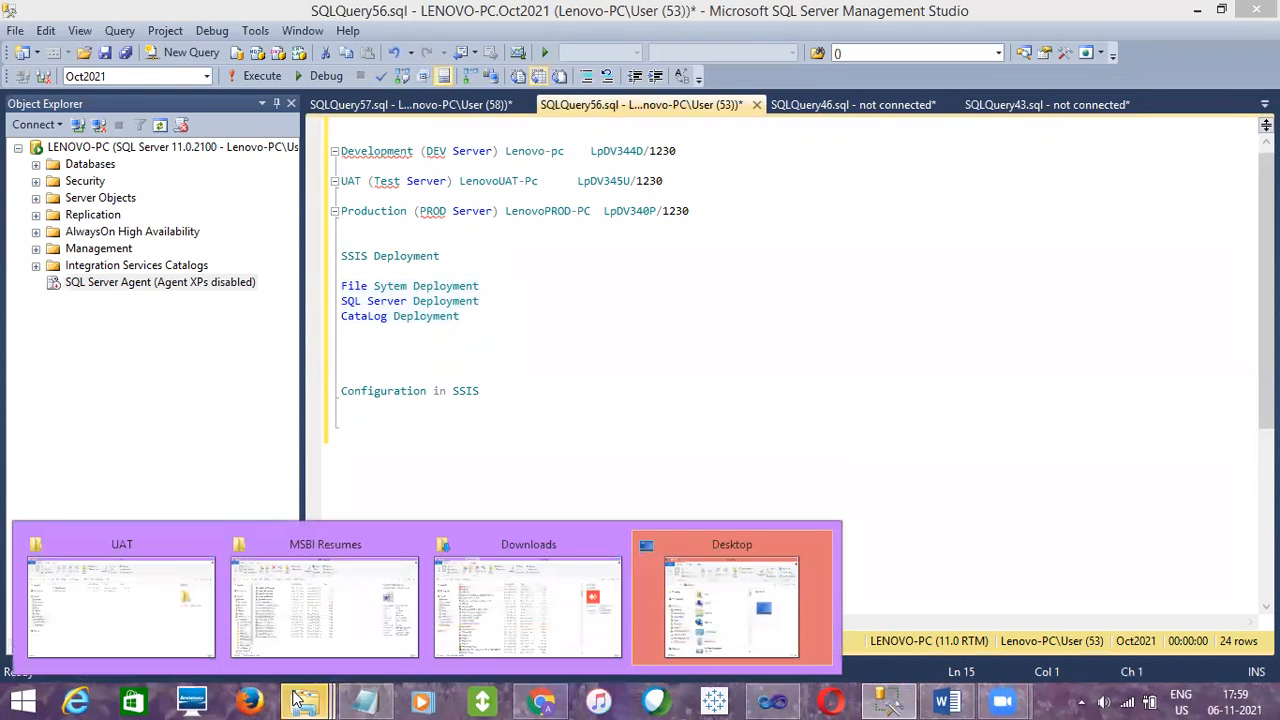
pyautogui.click(823, 542)
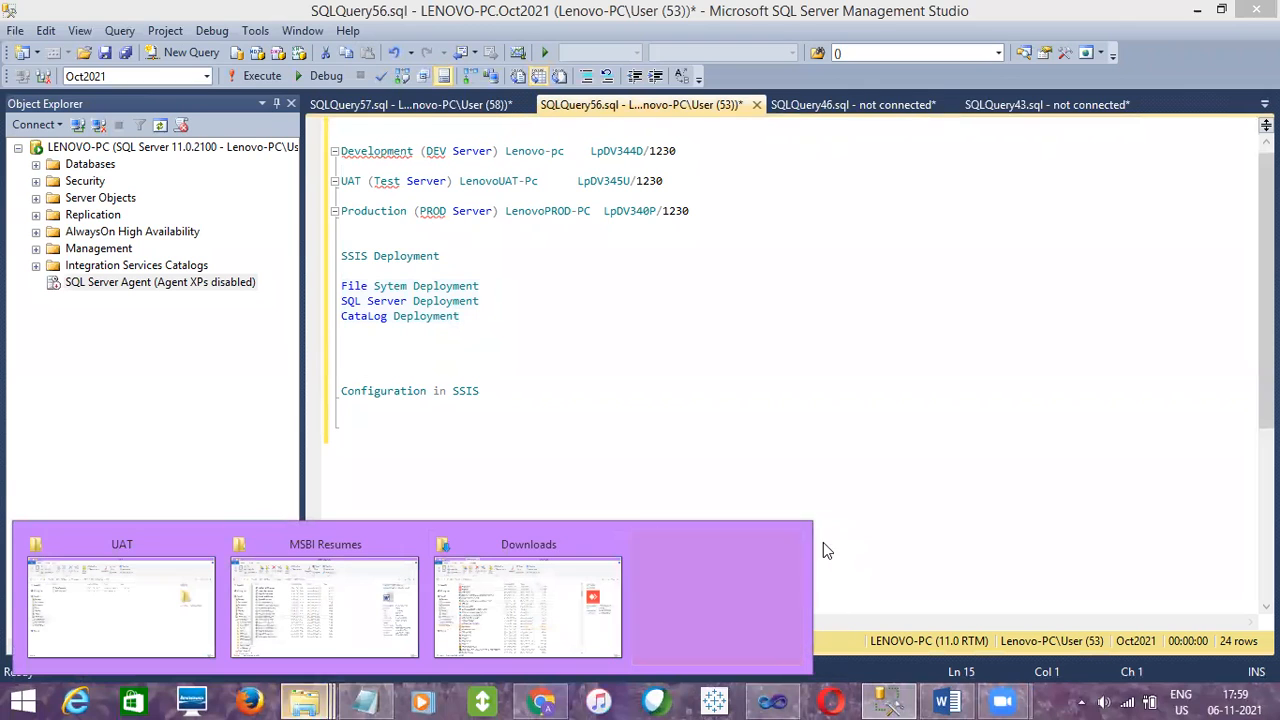
pyautogui.click(545, 700)
pyautogui.click(478, 623)
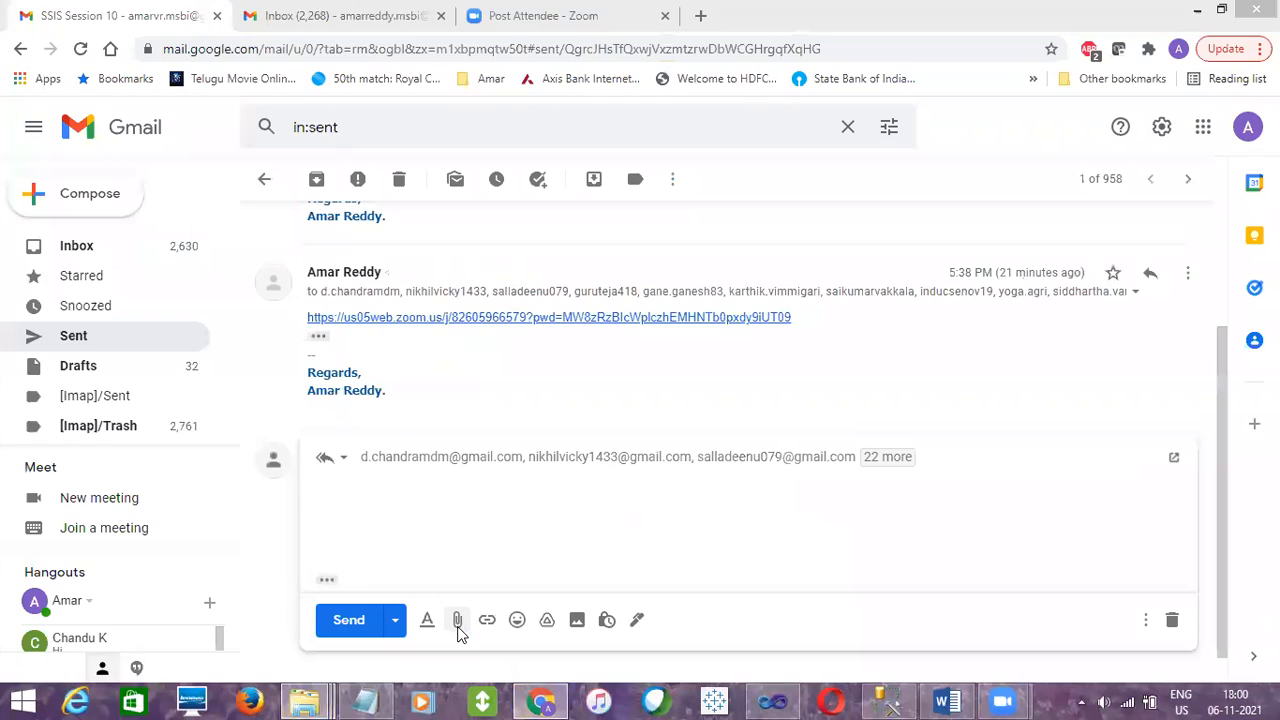
# Try to attach a file from the Desktop folder to the Gmail reply
pyautogui.click(457, 621)
pyautogui.click(75, 209)
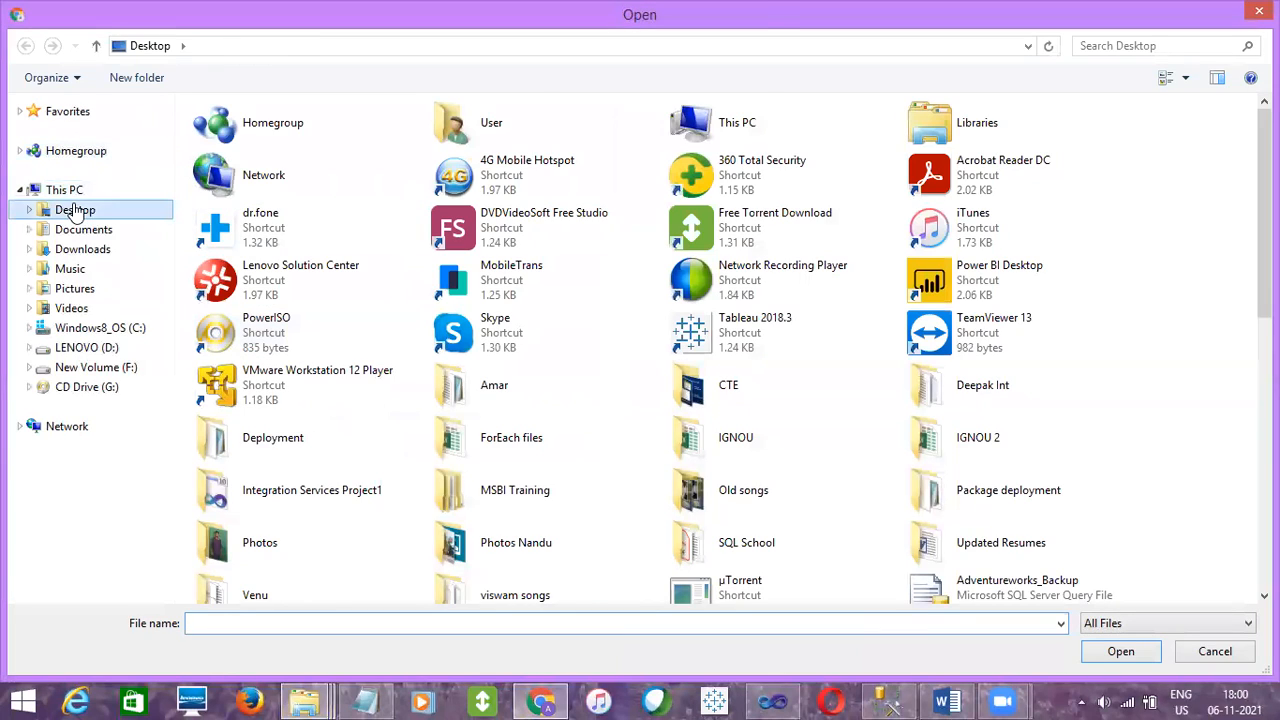
pyautogui.doubleClick(222, 172)
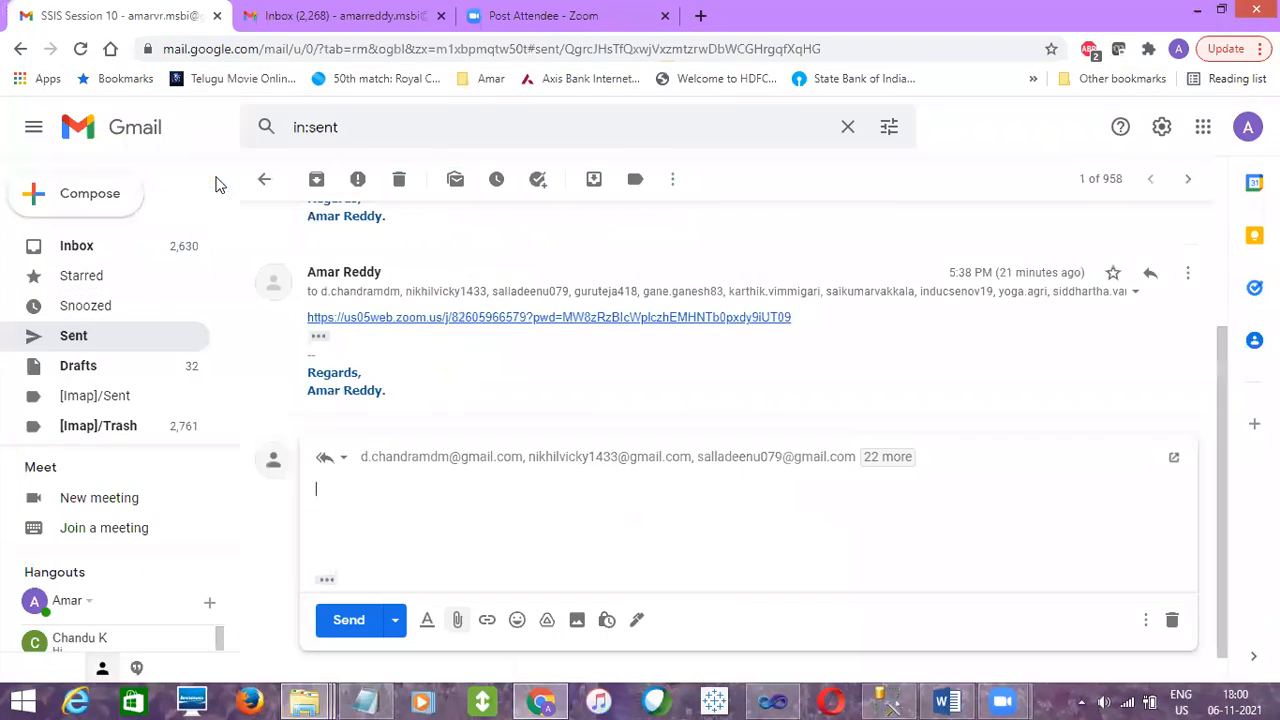
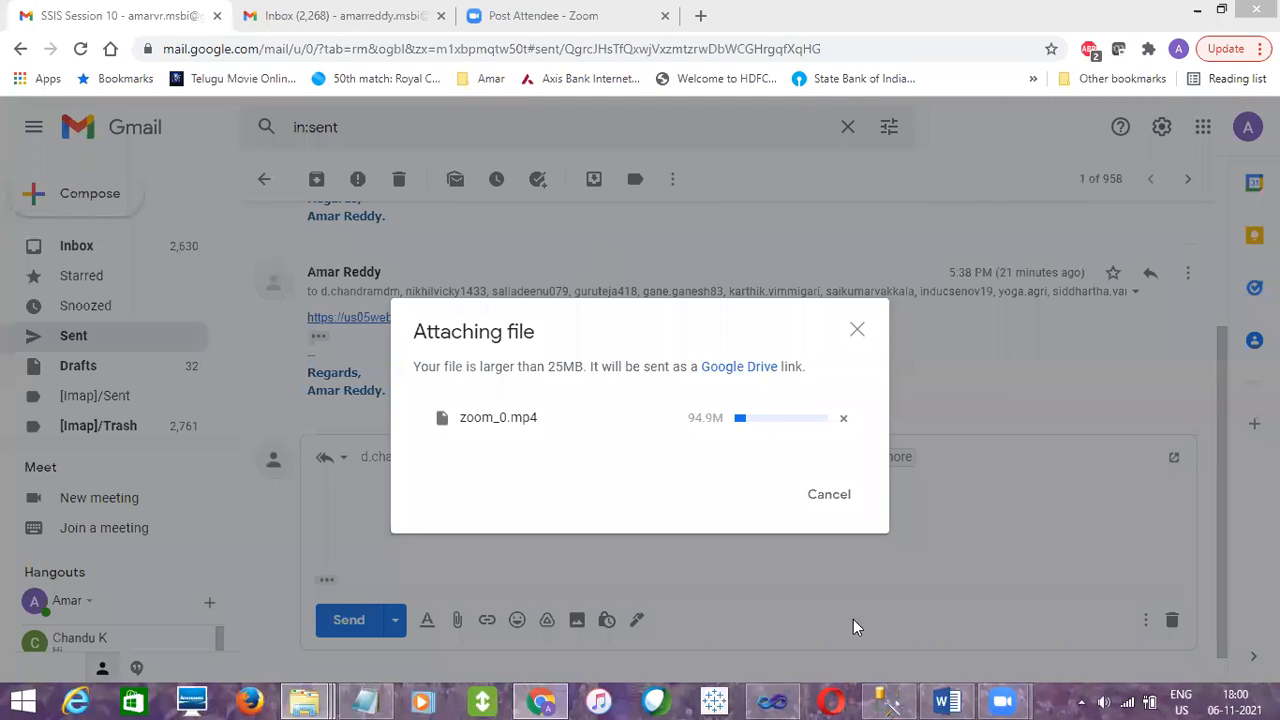
# Switch back to Visual Studio and look over the BasicDataLoad package's control flow and event handlers
pyautogui.click(886, 701)
pyautogui.click(780, 700)
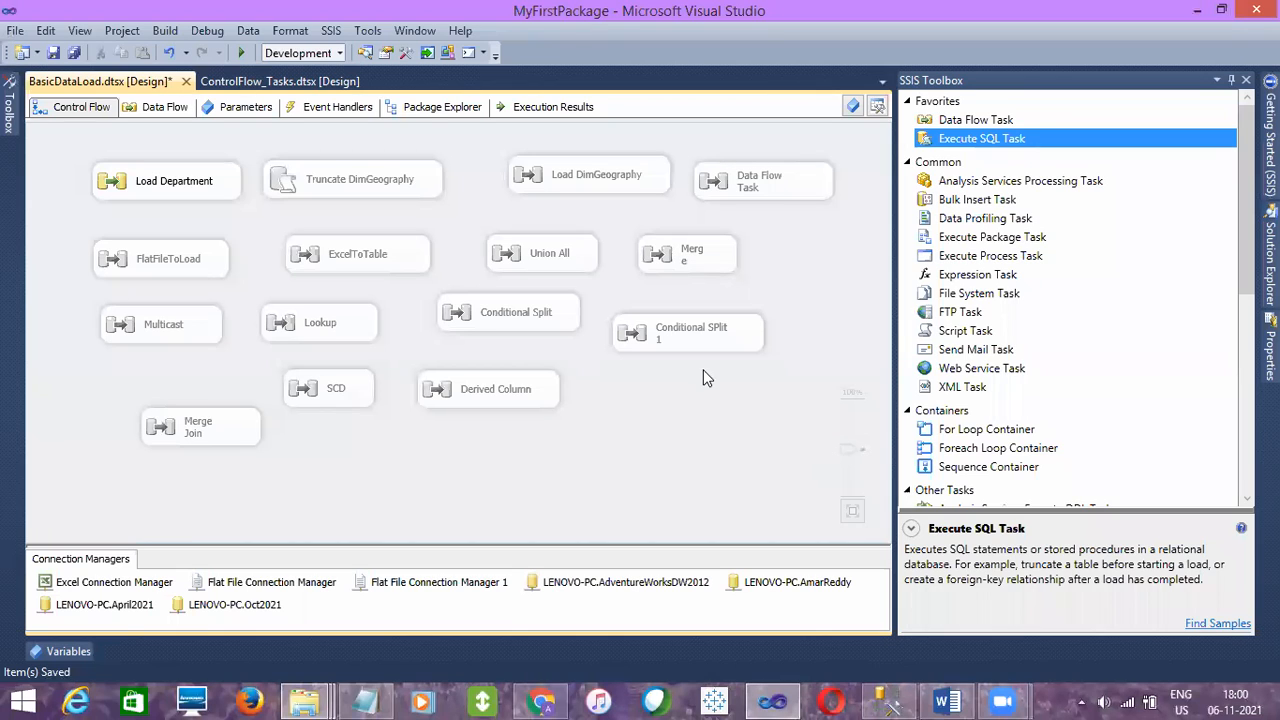
pyautogui.click(684, 332)
pyautogui.click(754, 438)
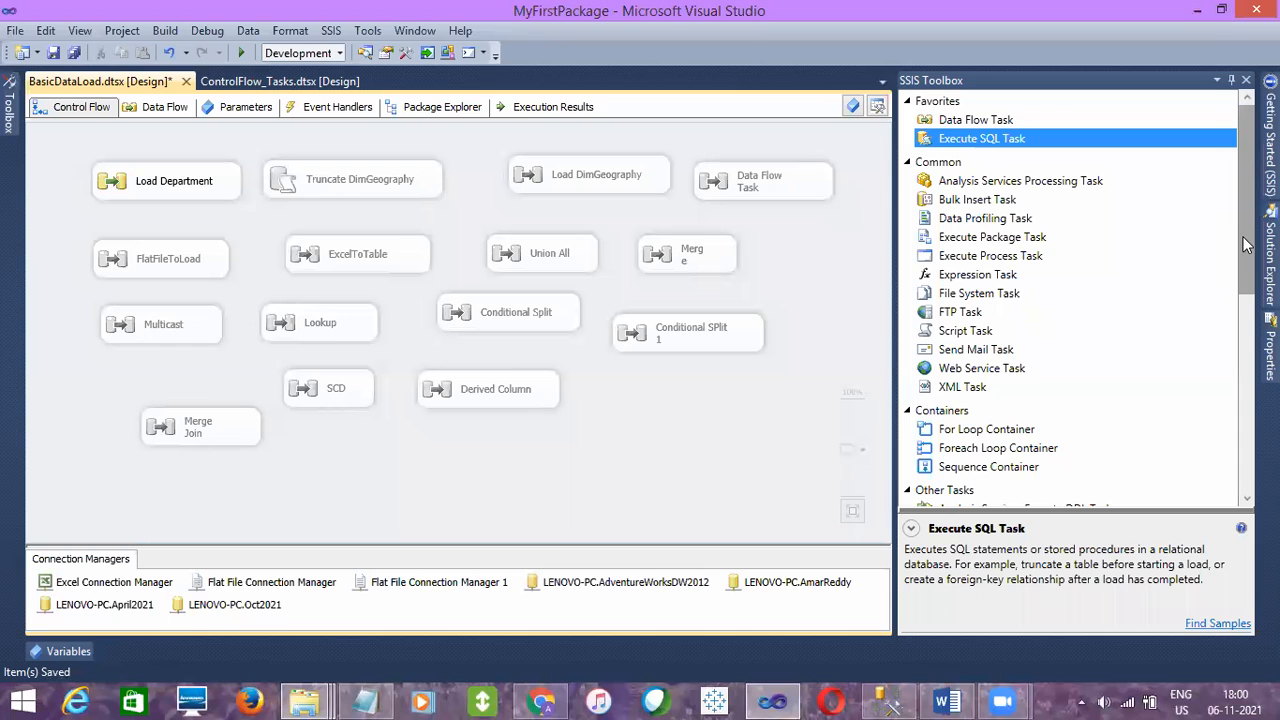
pyautogui.moveTo(1245, 245)
pyautogui.mouseDown()
pyautogui.moveTo(1248, 457)
pyautogui.moveTo(1248, 255)
pyautogui.mouseUp()
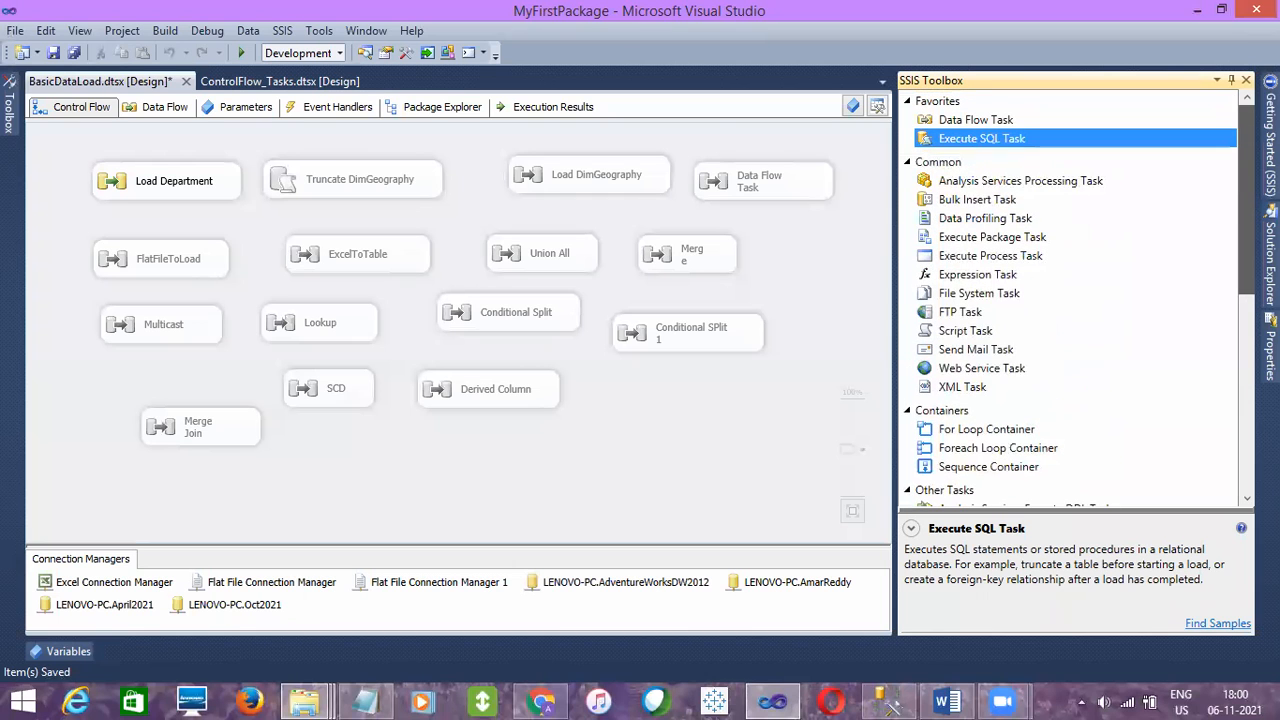
pyautogui.click(337, 106)
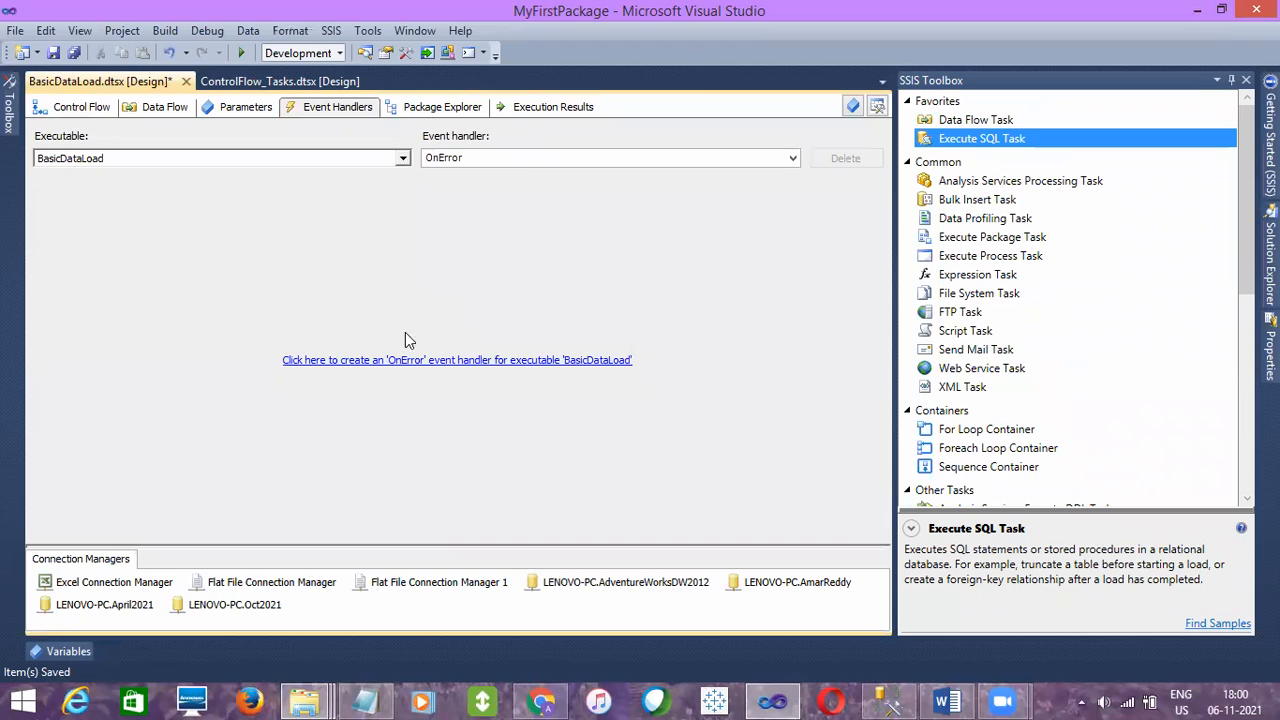
pyautogui.click(80, 106)
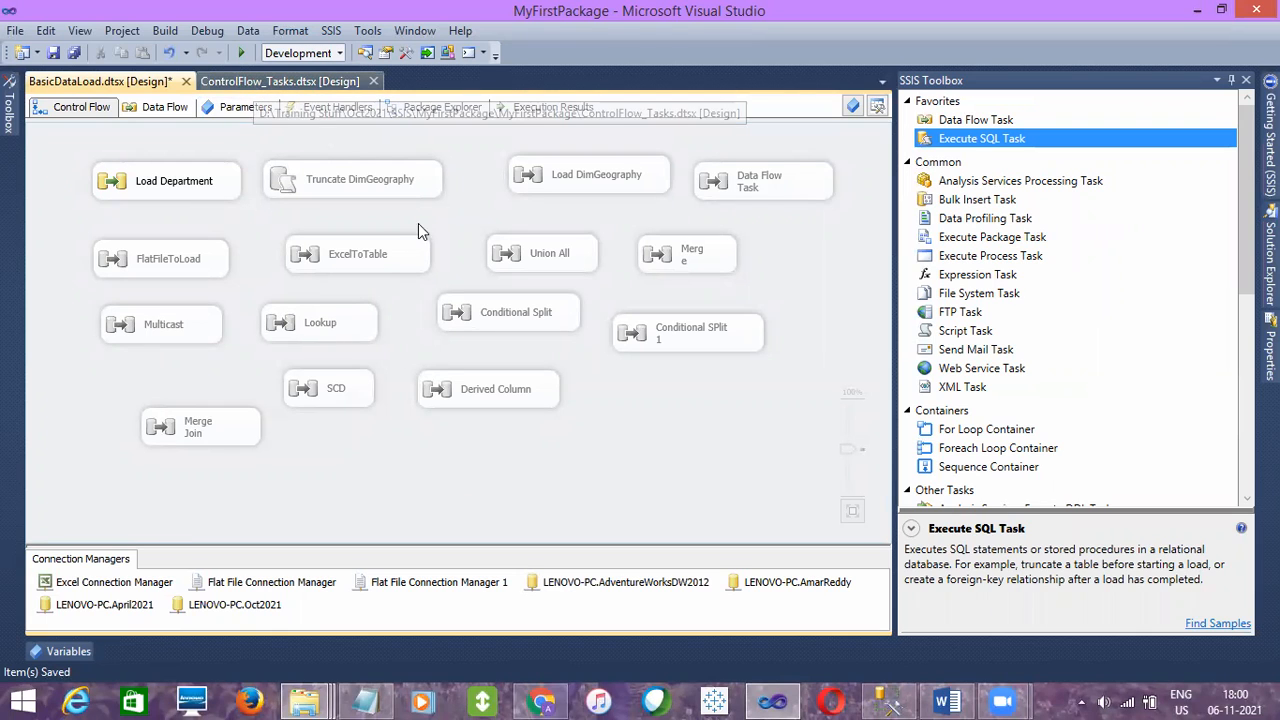
# Open the ControlFlow_Tasks package and its event handlers view
pyautogui.click(261, 84)
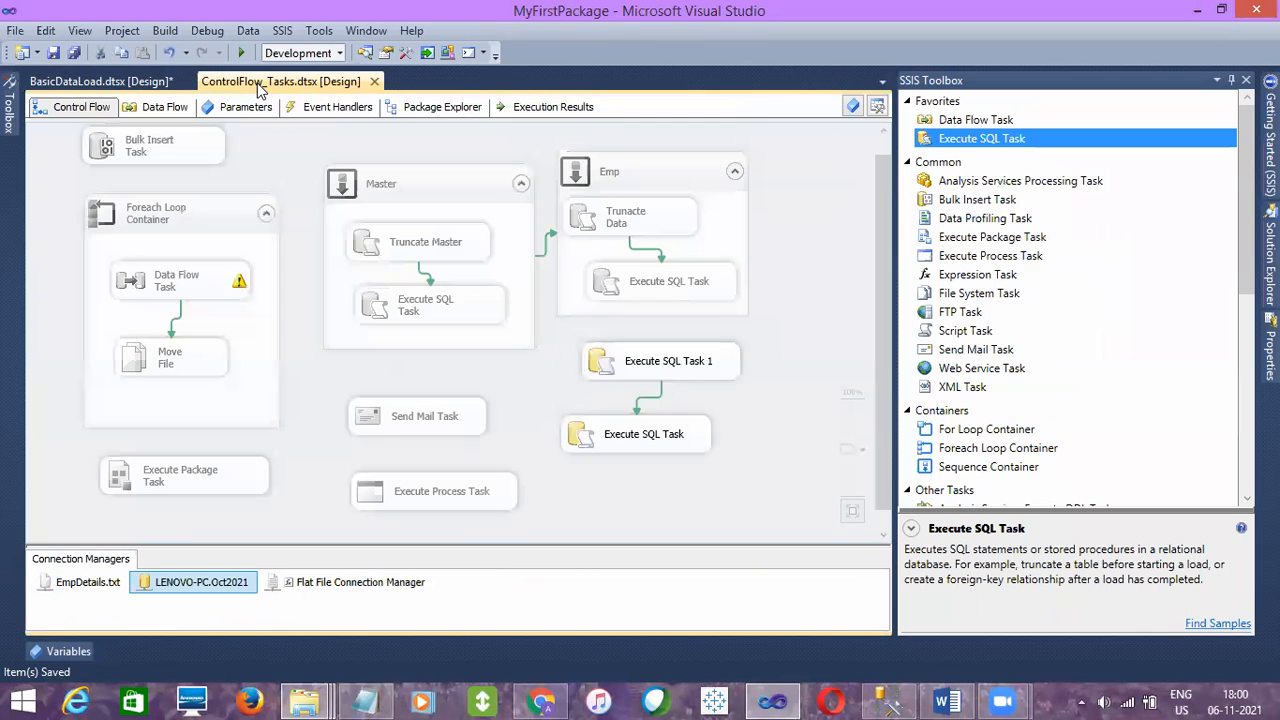
pyautogui.click(549, 441)
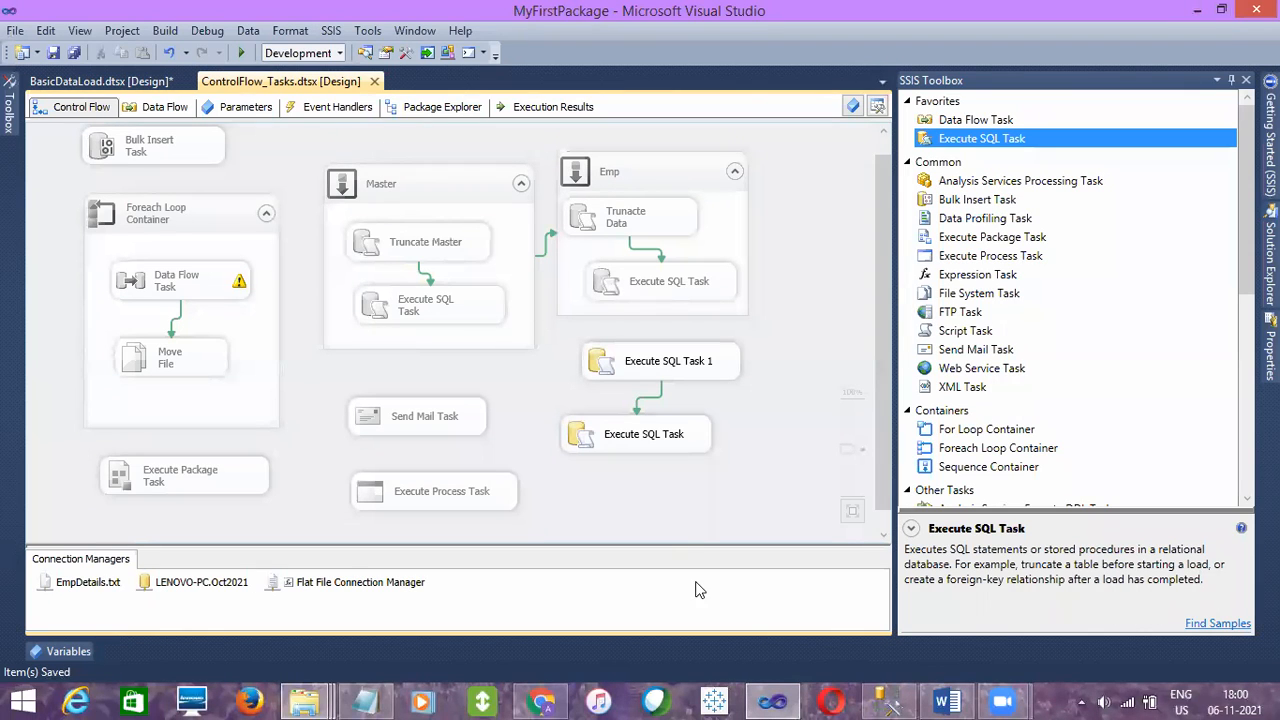
pyautogui.click(332, 107)
pyautogui.click(60, 111)
pyautogui.click(333, 110)
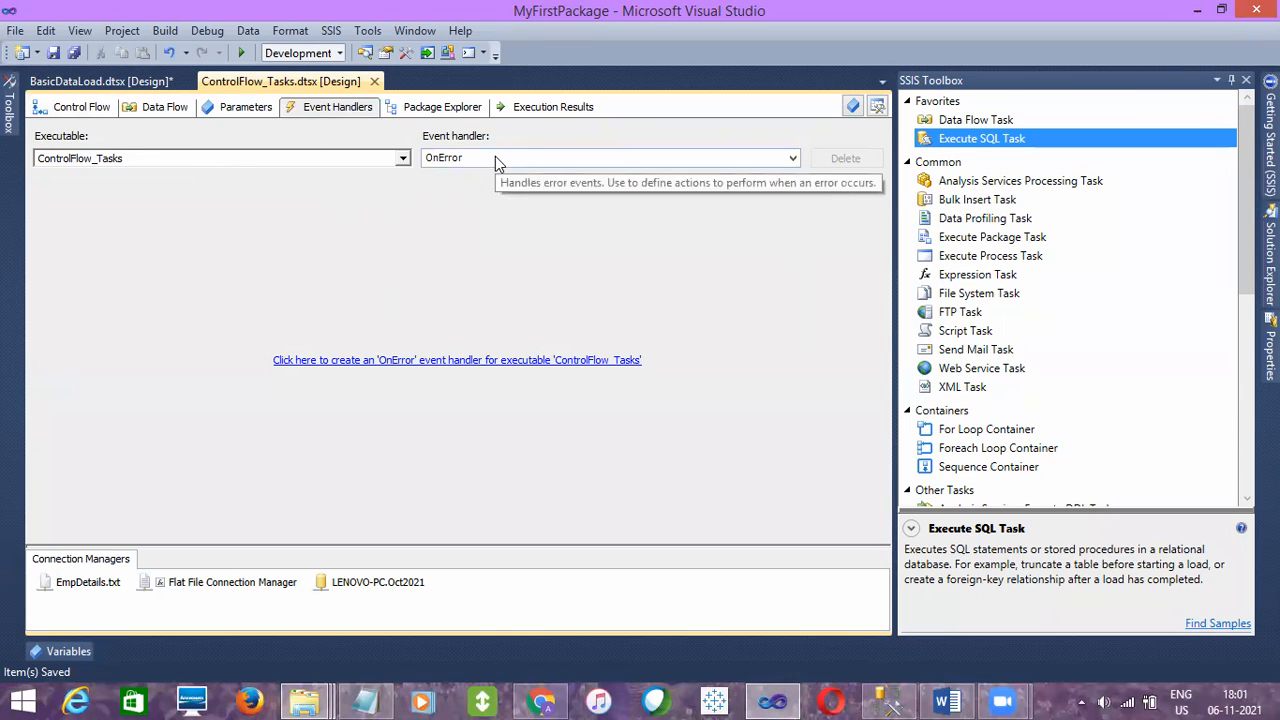
# Browse the package's executables and choose Send Mail Task as the event handler executable
pyautogui.click(403, 158)
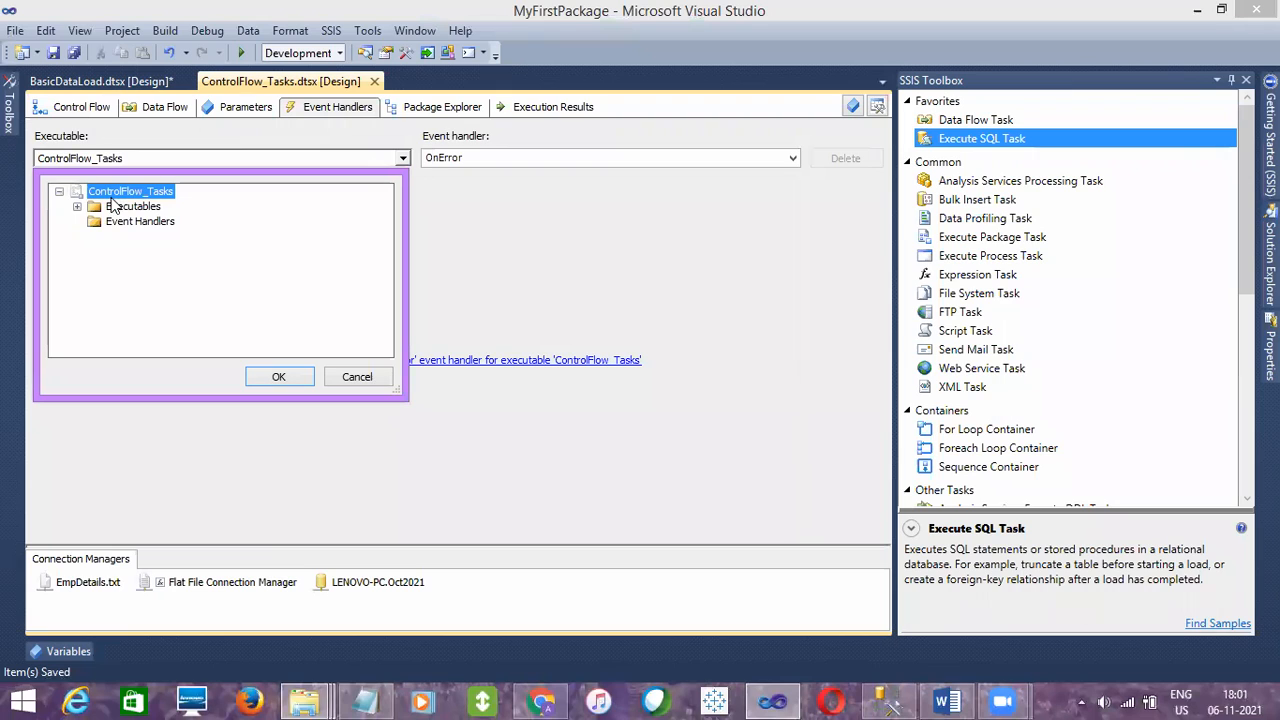
pyautogui.click(75, 206)
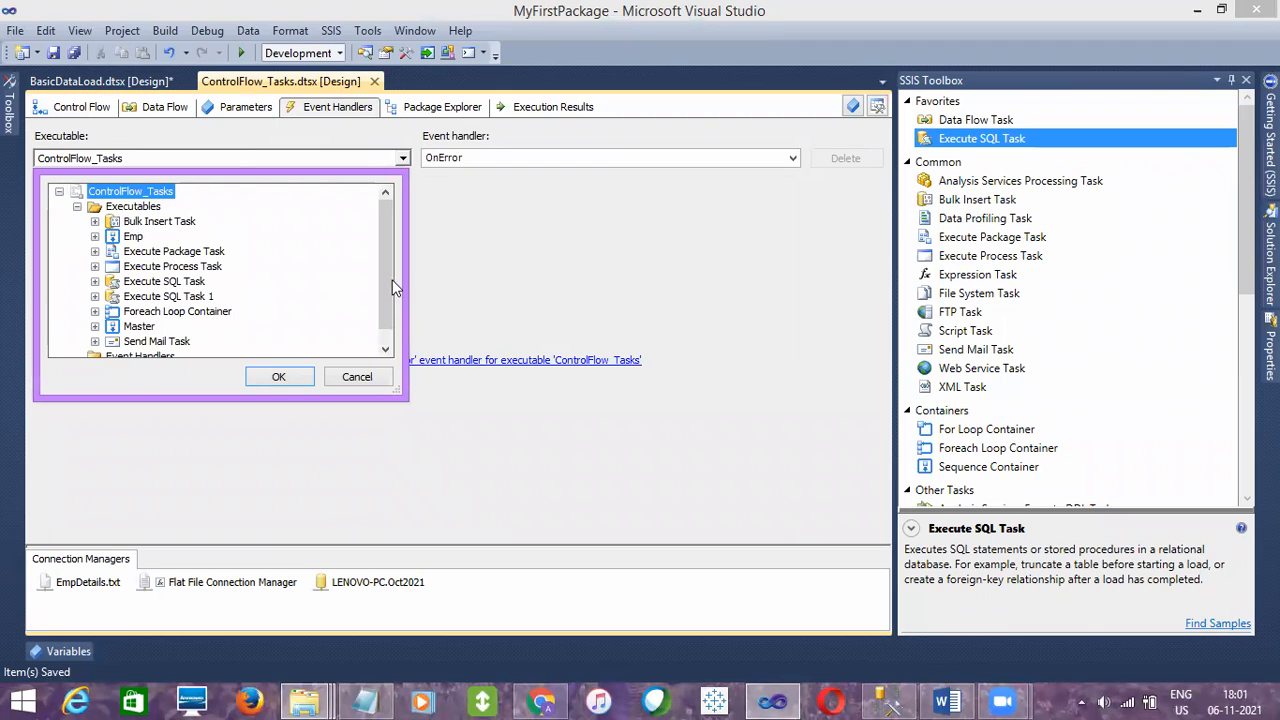
pyautogui.moveTo(386, 274)
pyautogui.mouseDown()
pyautogui.moveTo(380, 300)
pyautogui.moveTo(377, 253)
pyautogui.mouseUp()
pyautogui.click(113, 251)
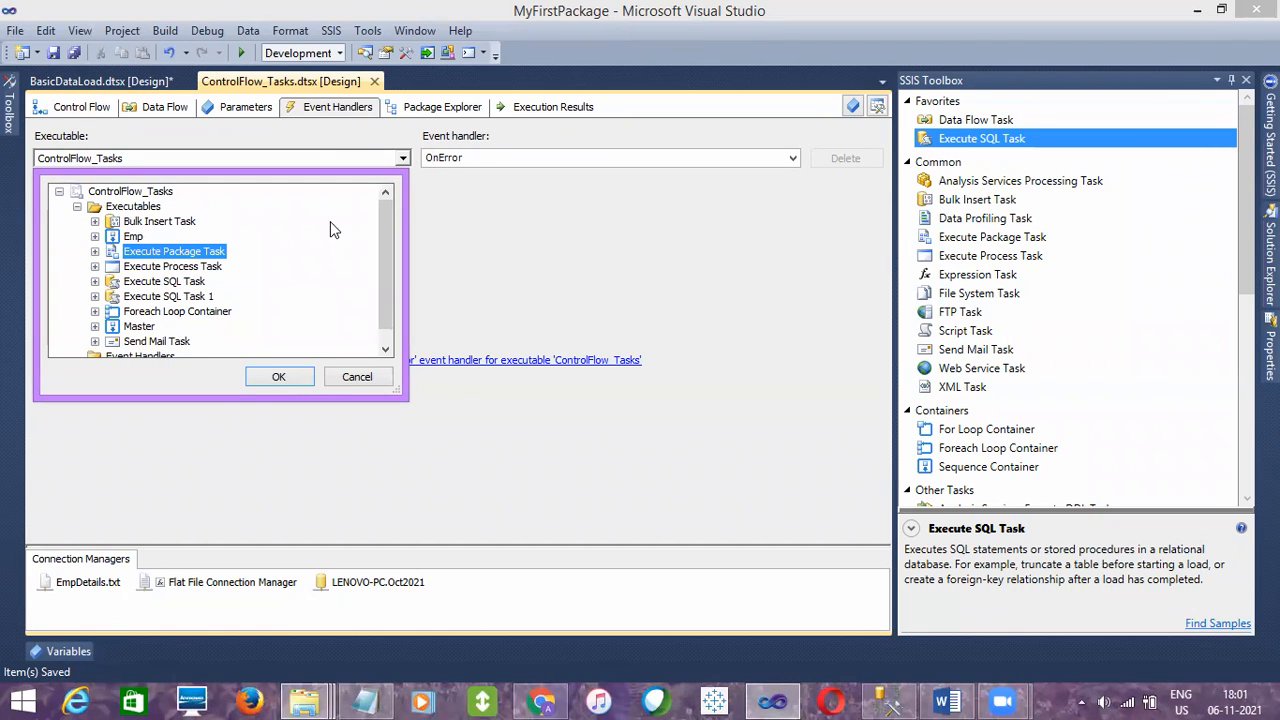
pyautogui.click(78, 206)
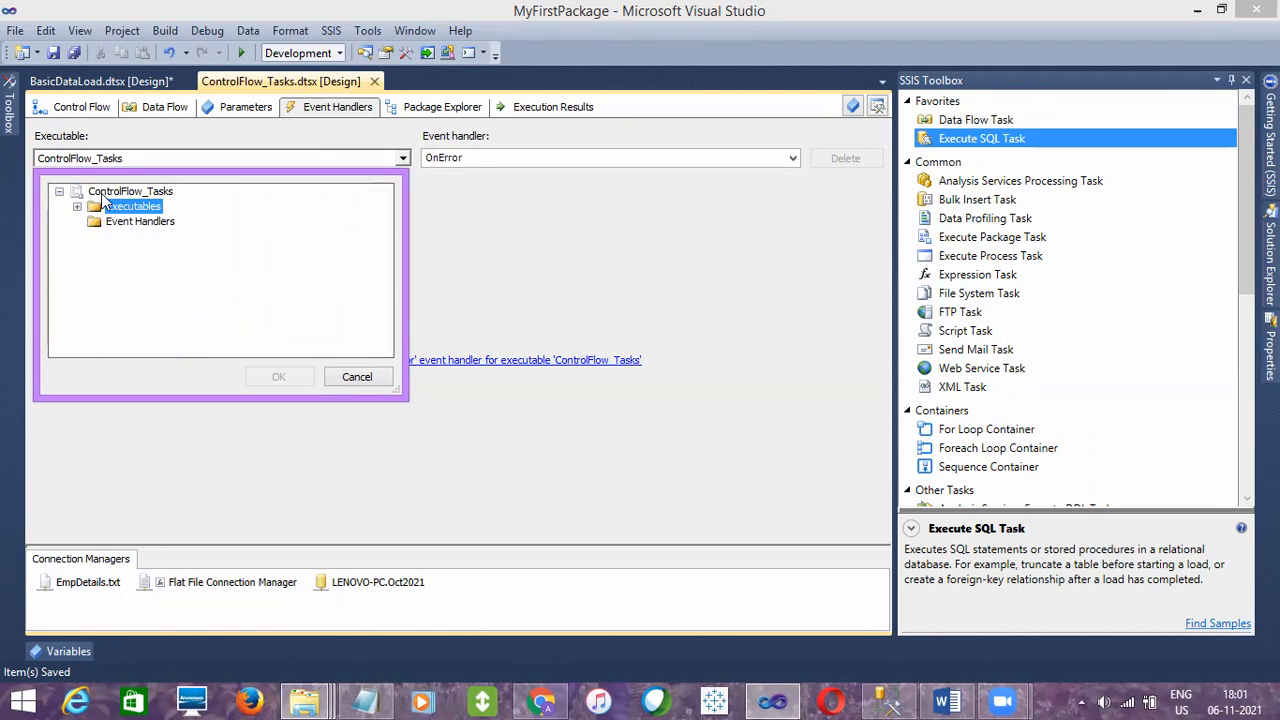
pyautogui.click(108, 192)
pyautogui.click(278, 385)
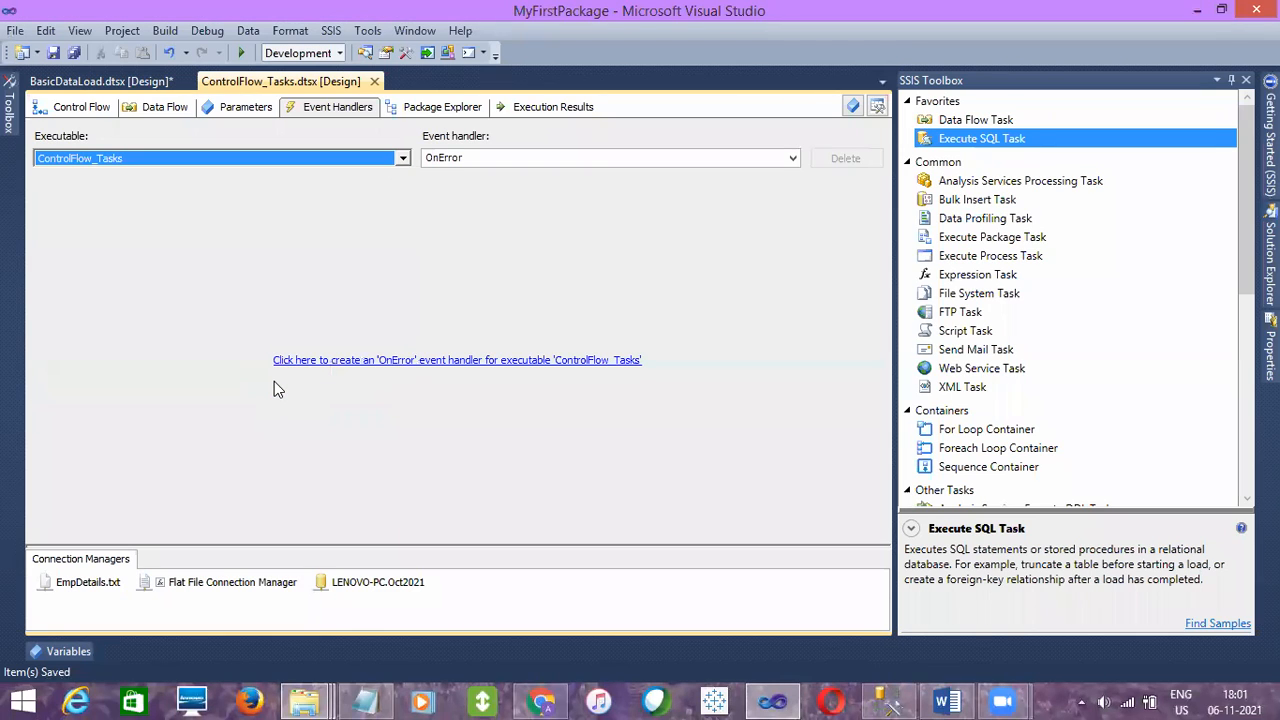
pyautogui.click(401, 159)
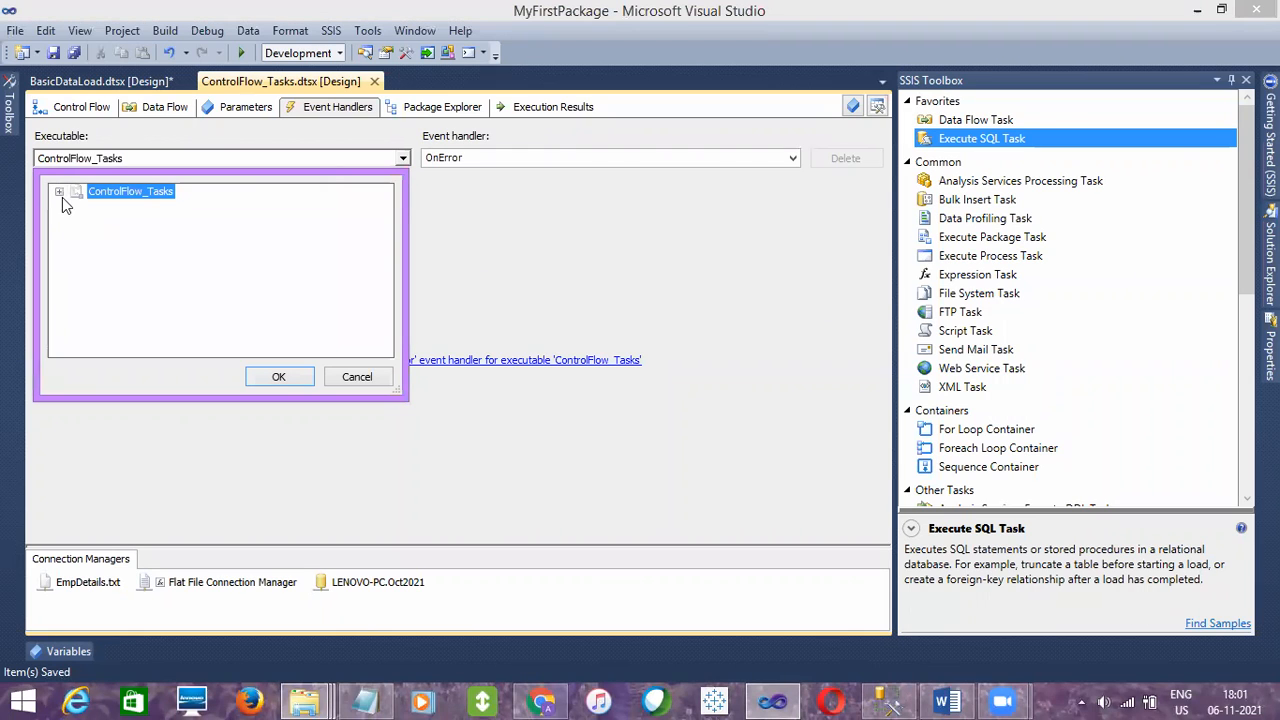
pyautogui.click(60, 193)
pyautogui.click(77, 206)
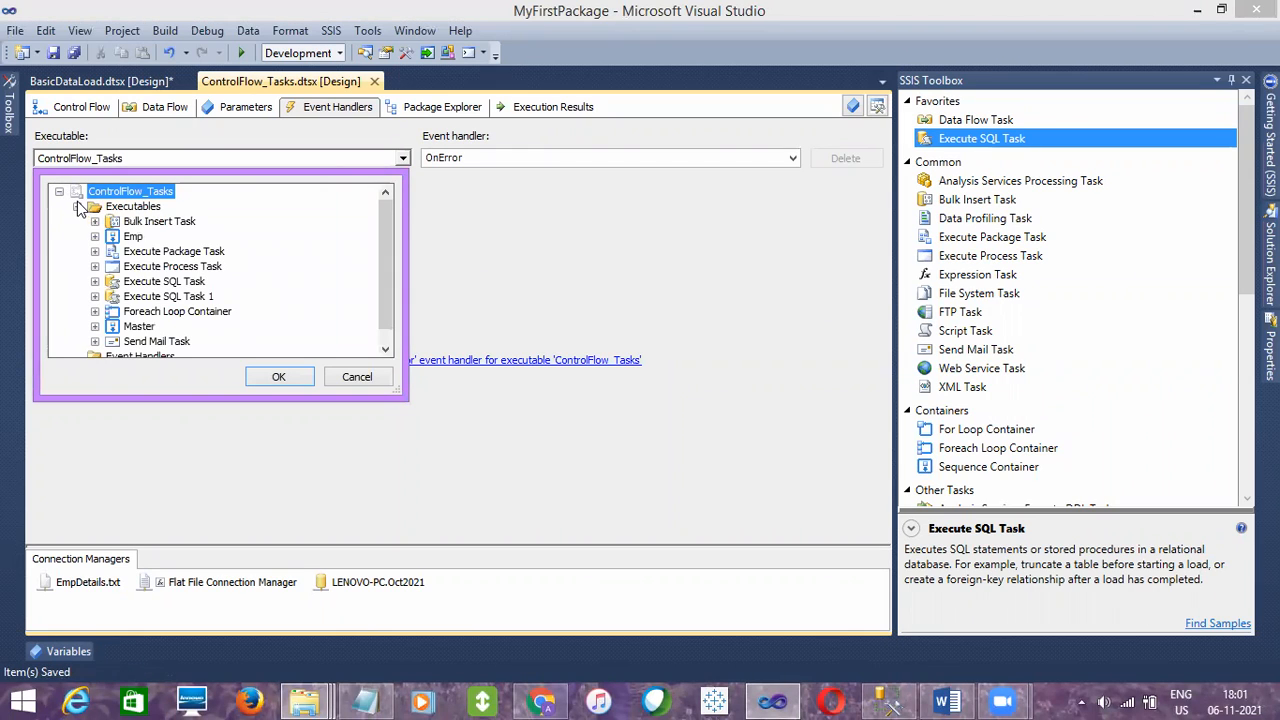
pyautogui.click(146, 343)
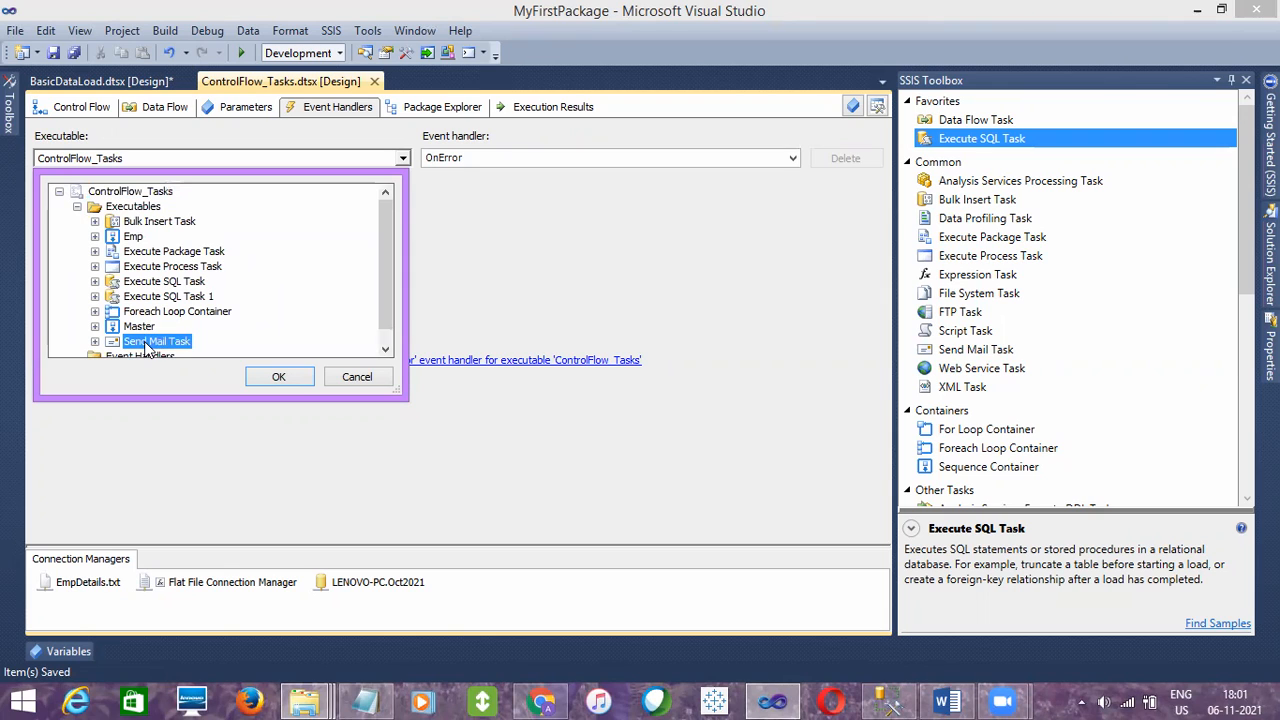
pyautogui.click(275, 381)
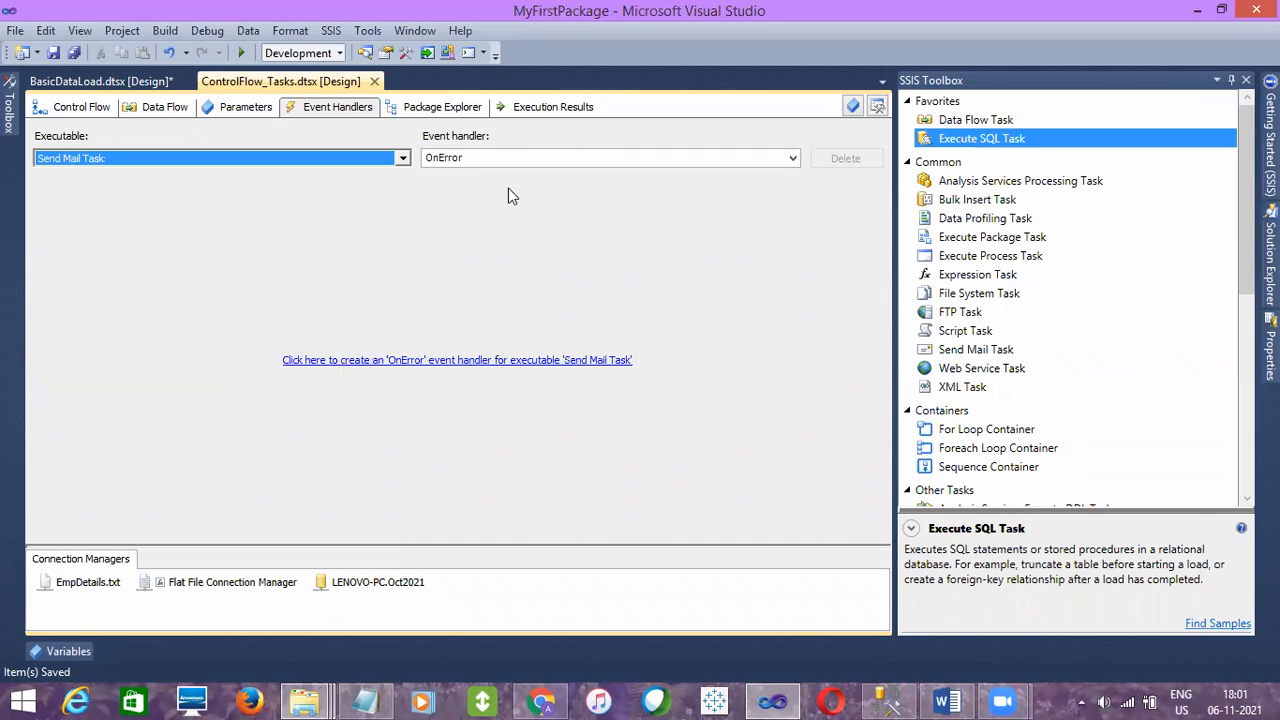
# Create an OnError event handler for the Send Mail Task
pyautogui.click(792, 157)
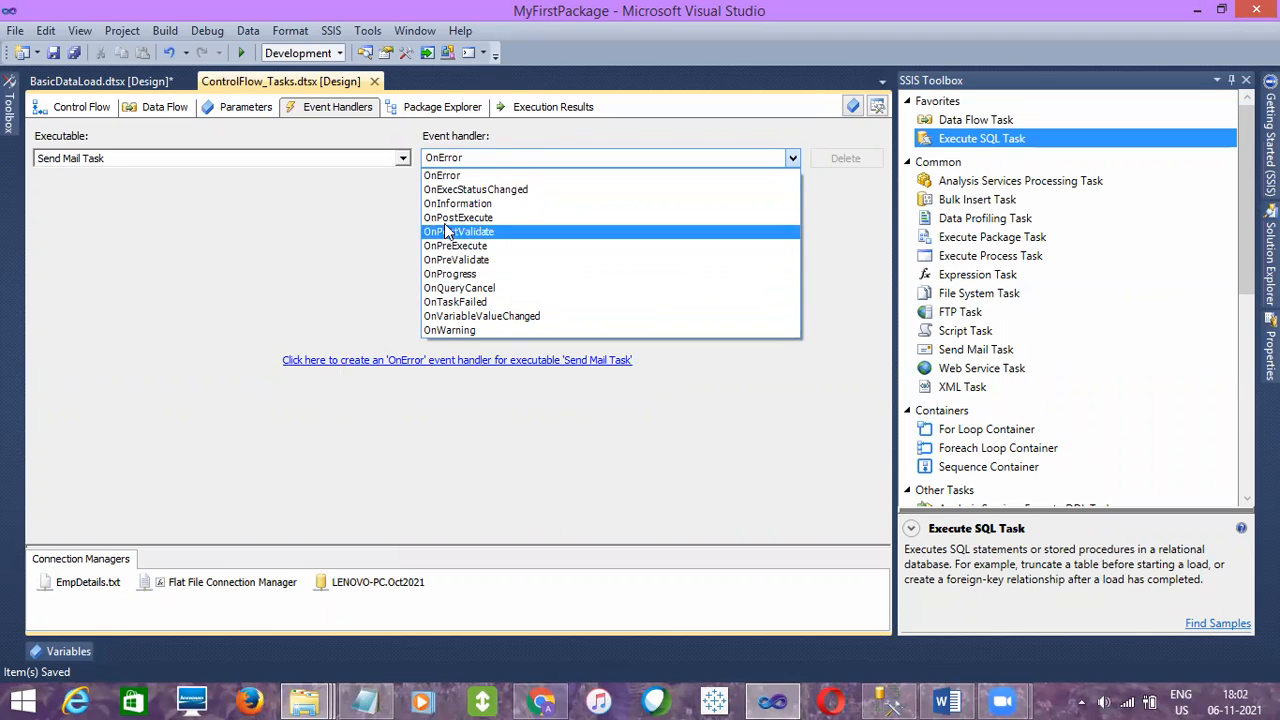
pyautogui.click(450, 178)
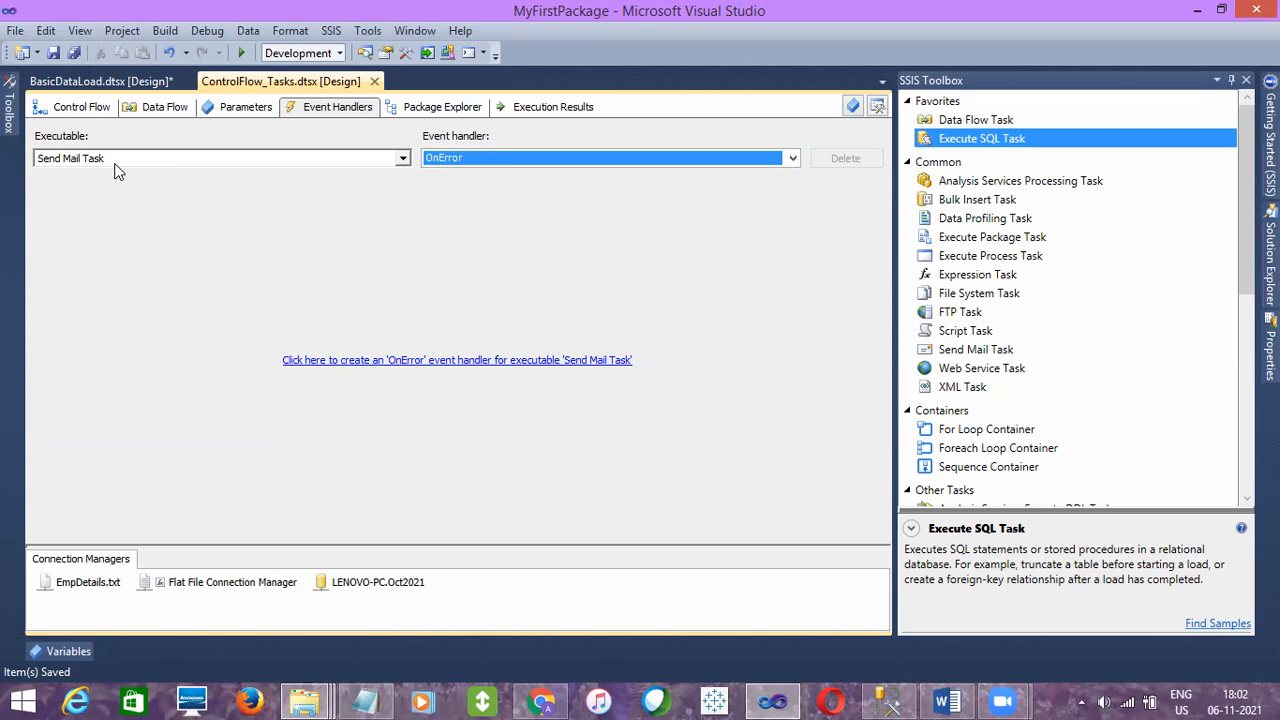
pyautogui.click(368, 361)
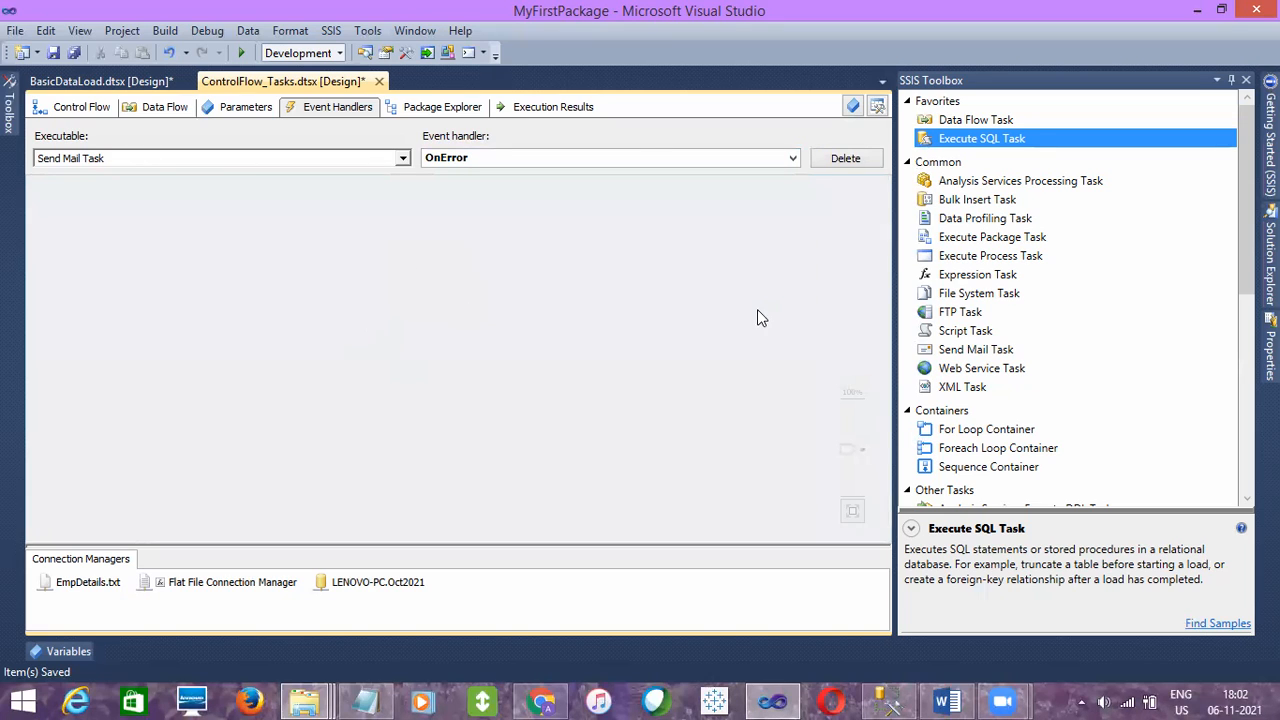
# Add an Execute SQL Task to the OnError handler with connection LENOVO-PC.Oct2021 and SQL statement Select 0
pyautogui.moveTo(1006, 137); pyautogui.dragTo(268, 276)
pyautogui.doubleClick(354, 306)
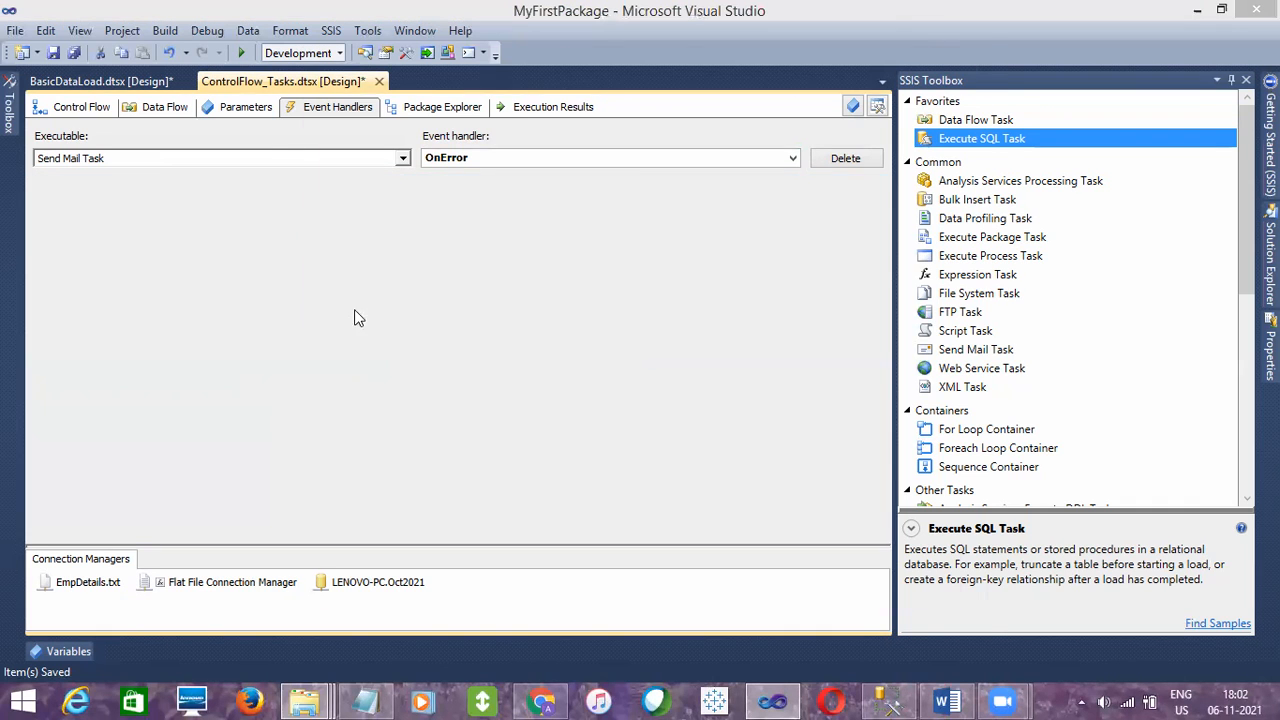
pyautogui.click(886, 363)
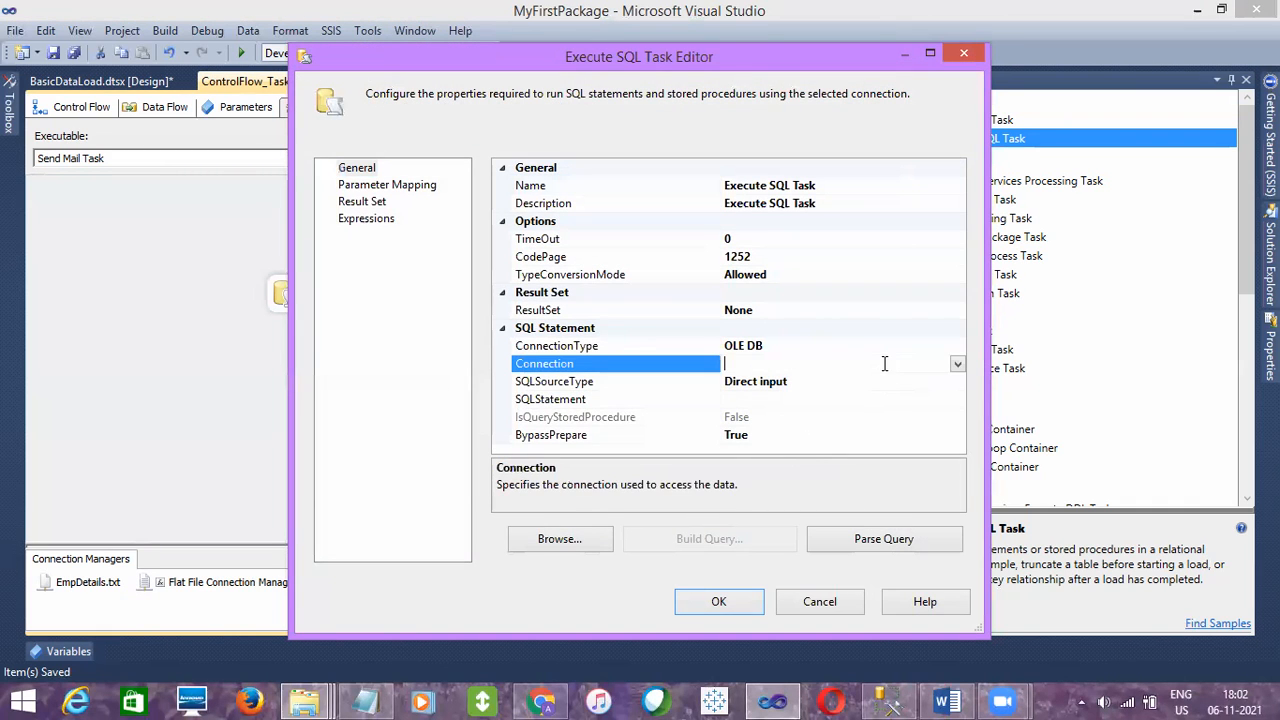
pyautogui.click(957, 364)
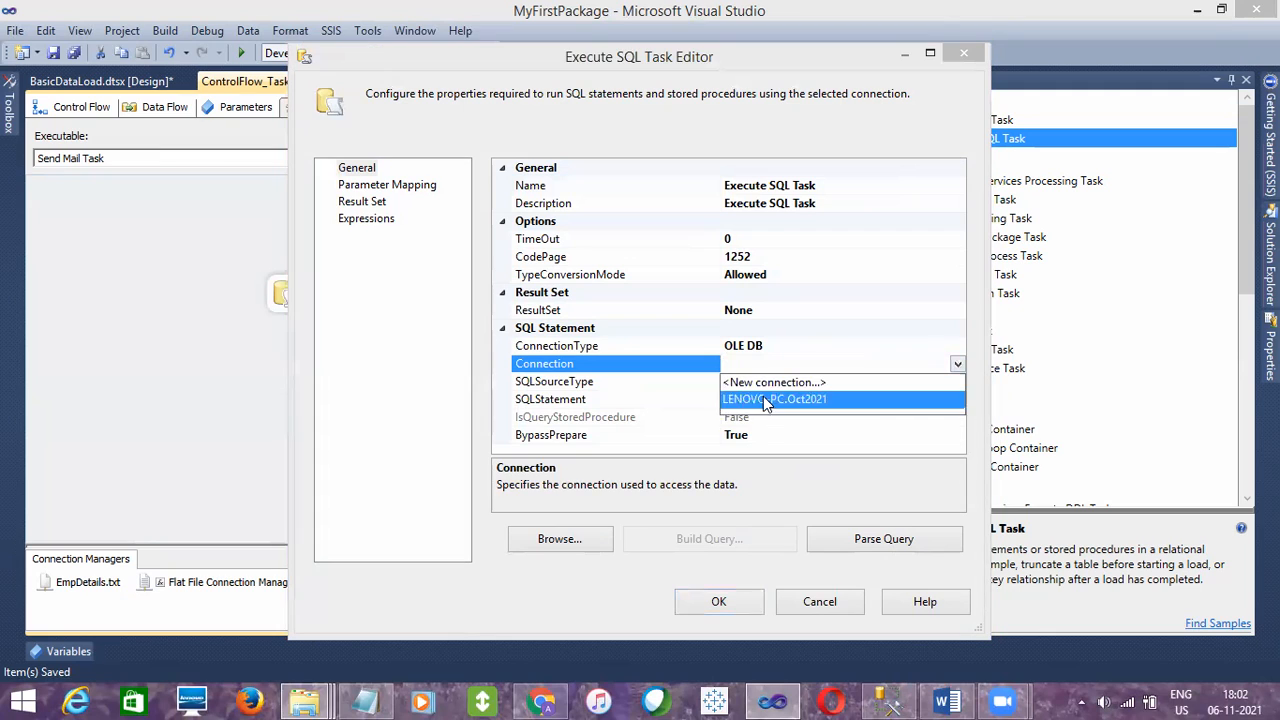
pyautogui.click(776, 399)
pyautogui.click(760, 400)
pyautogui.write('Select 0')
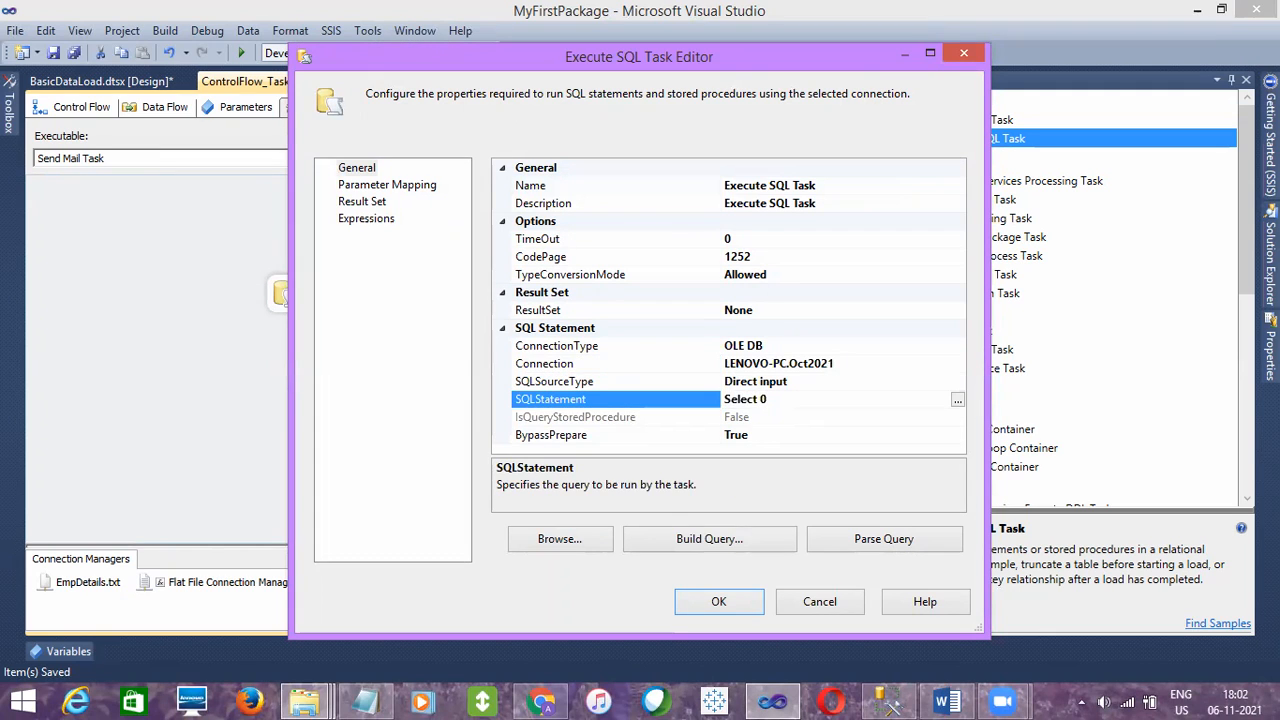
pyautogui.click(716, 603)
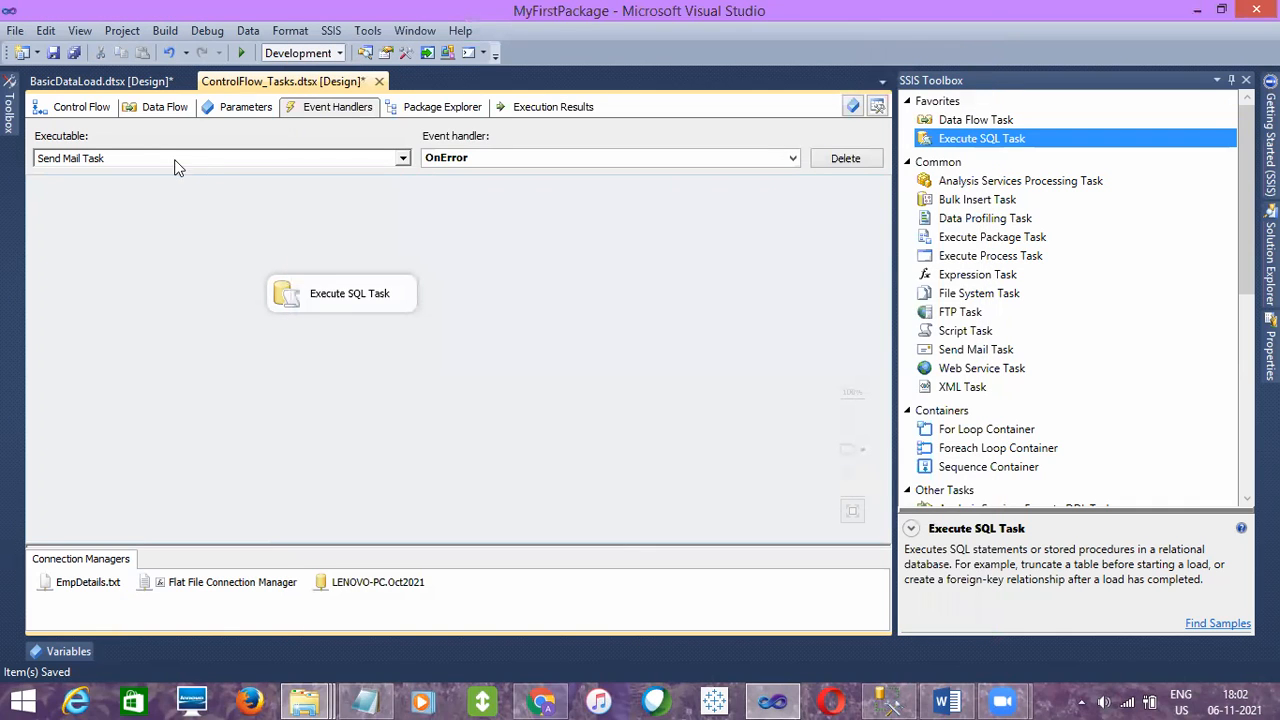
# Enable the Send Mail Task in the ControlFlow_Tasks control flow
pyautogui.click(92, 111)
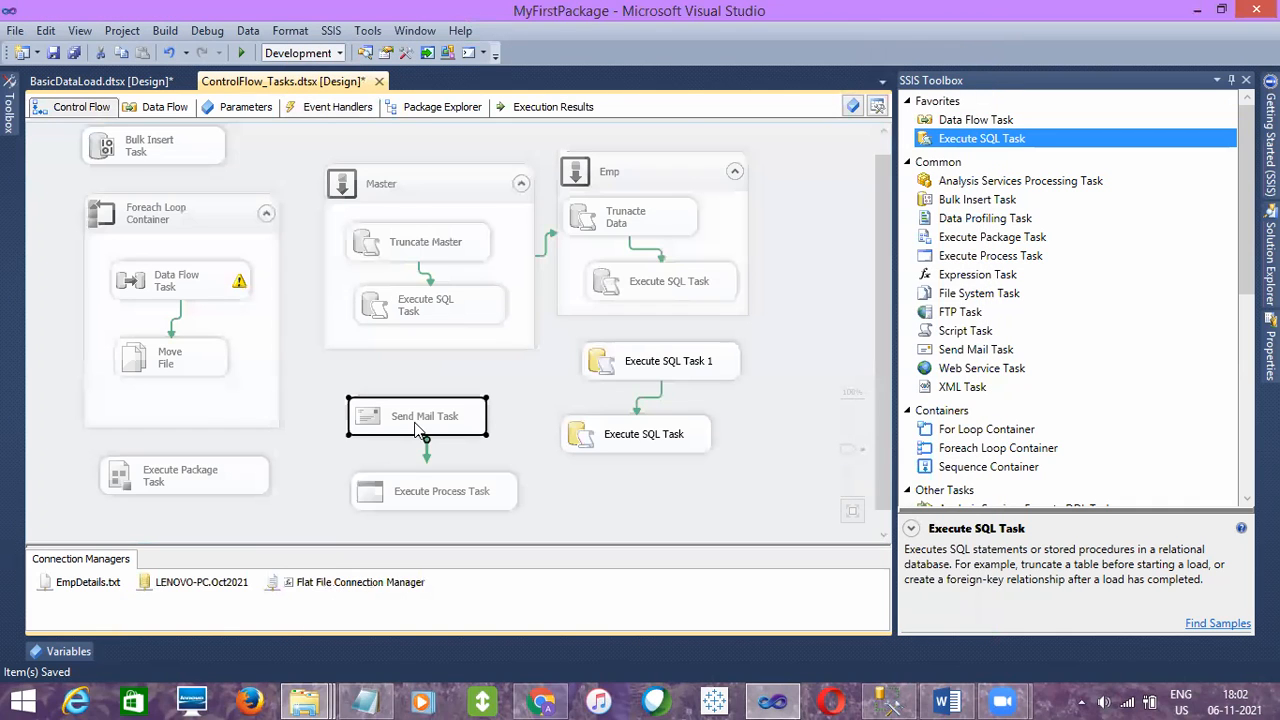
pyautogui.rightClick(418, 428)
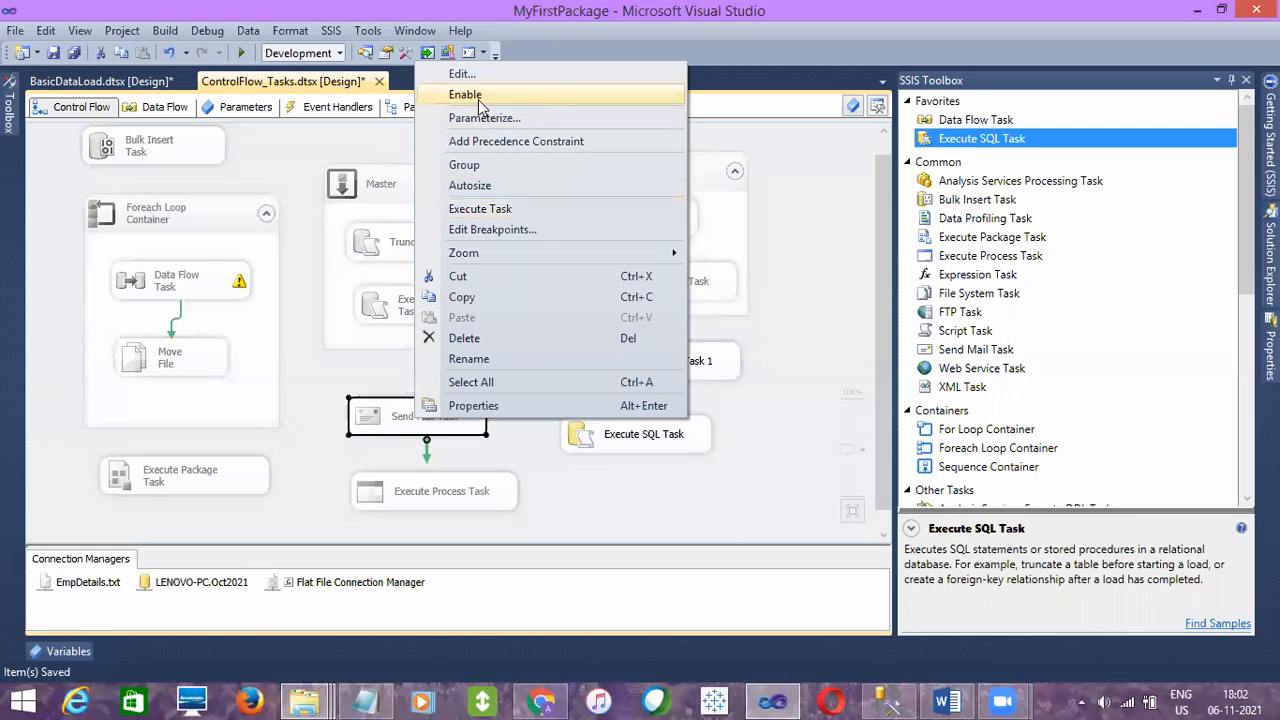
pyautogui.click(541, 88)
pyautogui.click(558, 485)
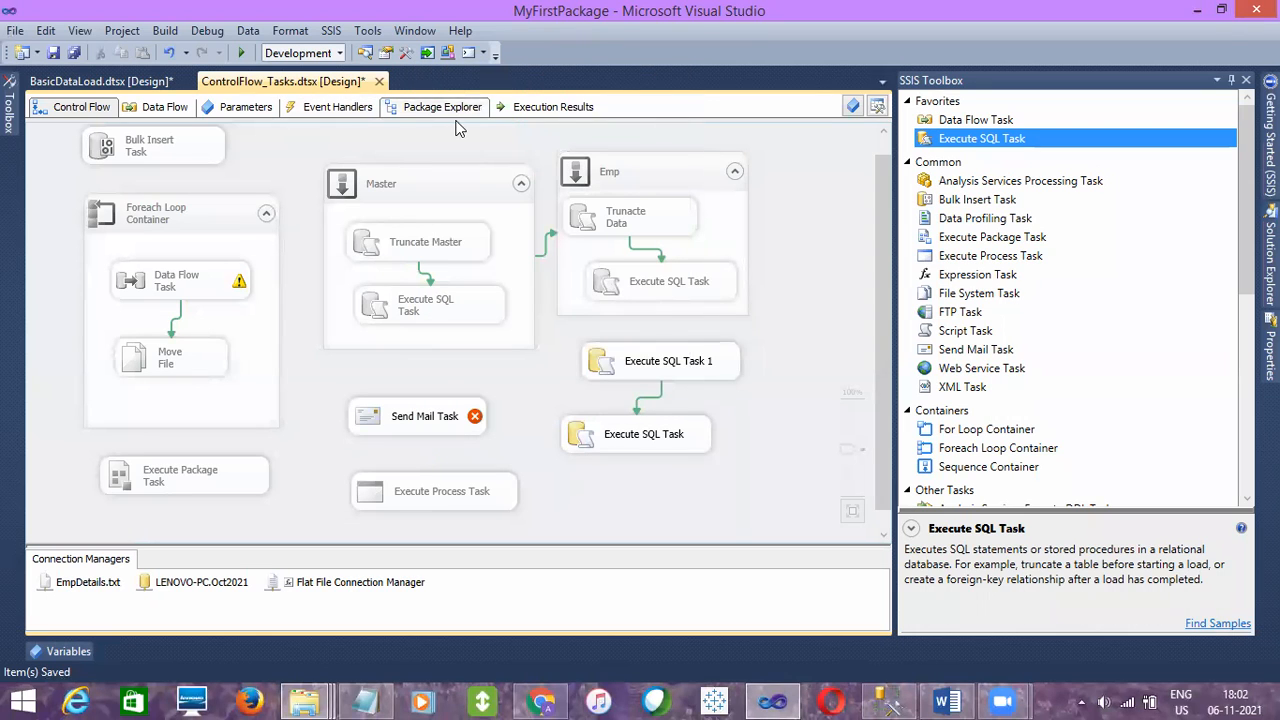
# Review the Send Mail Task's OnError handler alongside the control flow and save the package
pyautogui.click(335, 107)
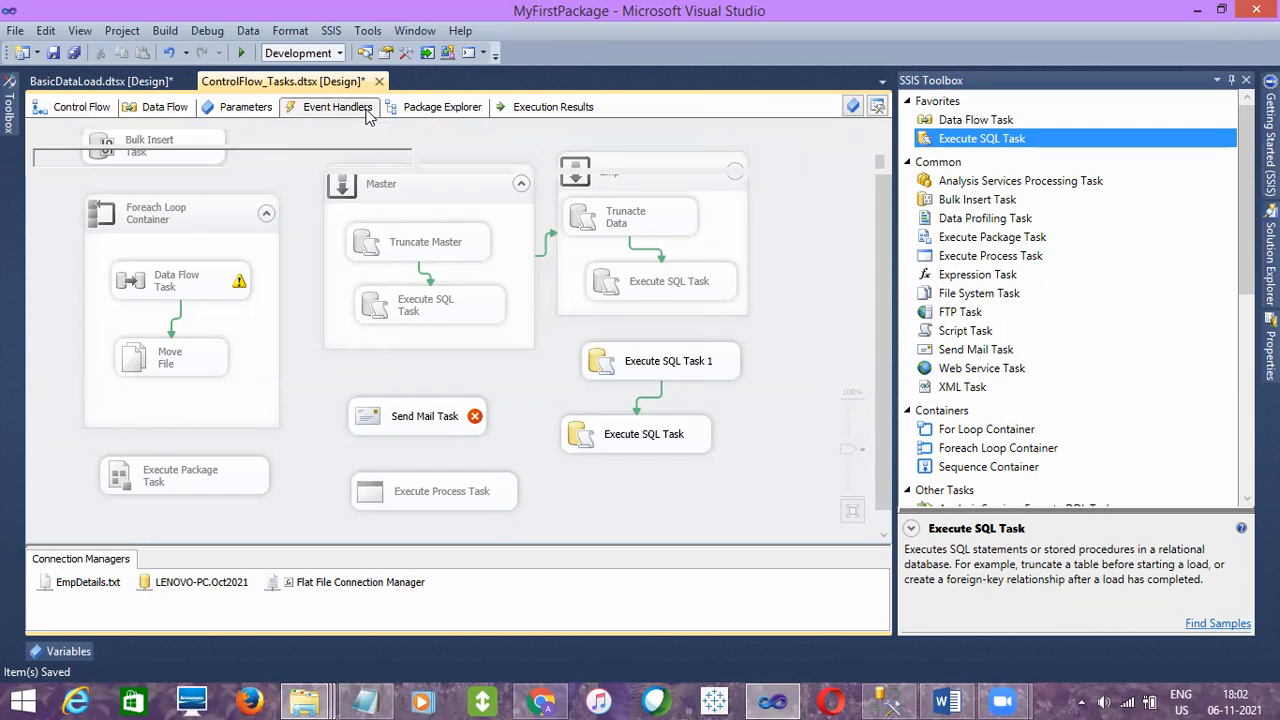
pyautogui.click(368, 300)
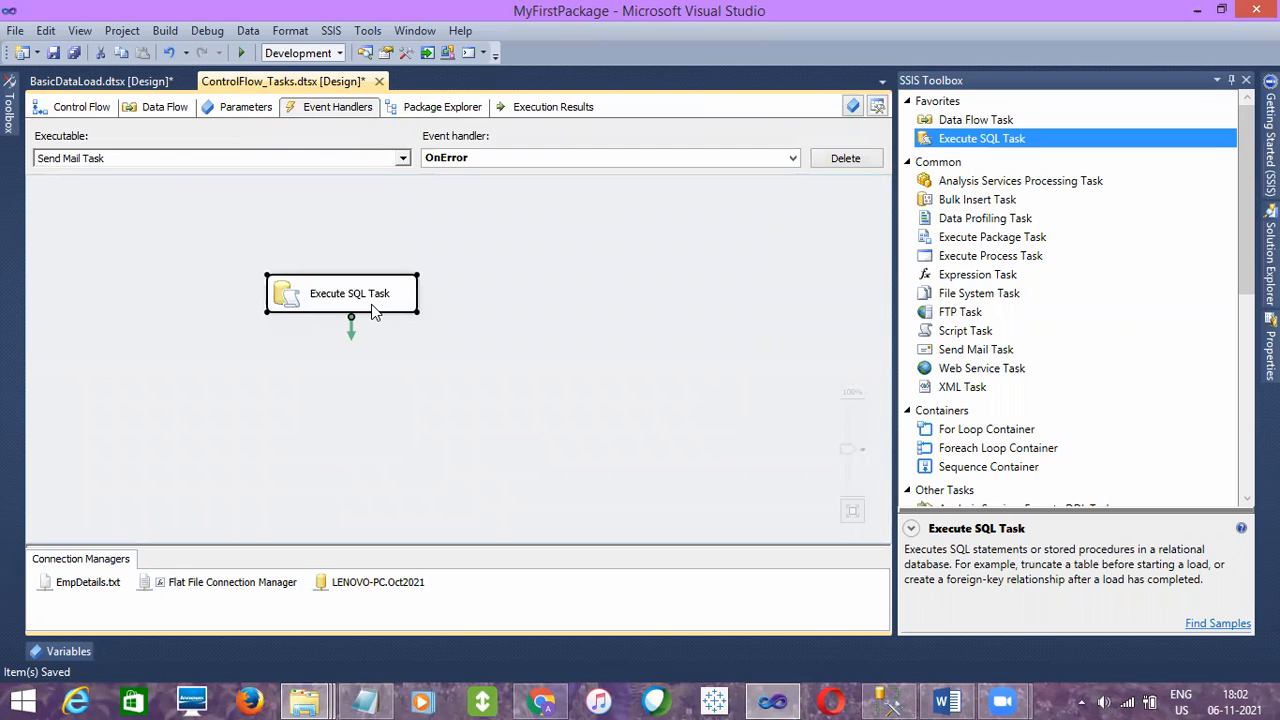
pyautogui.click(86, 116)
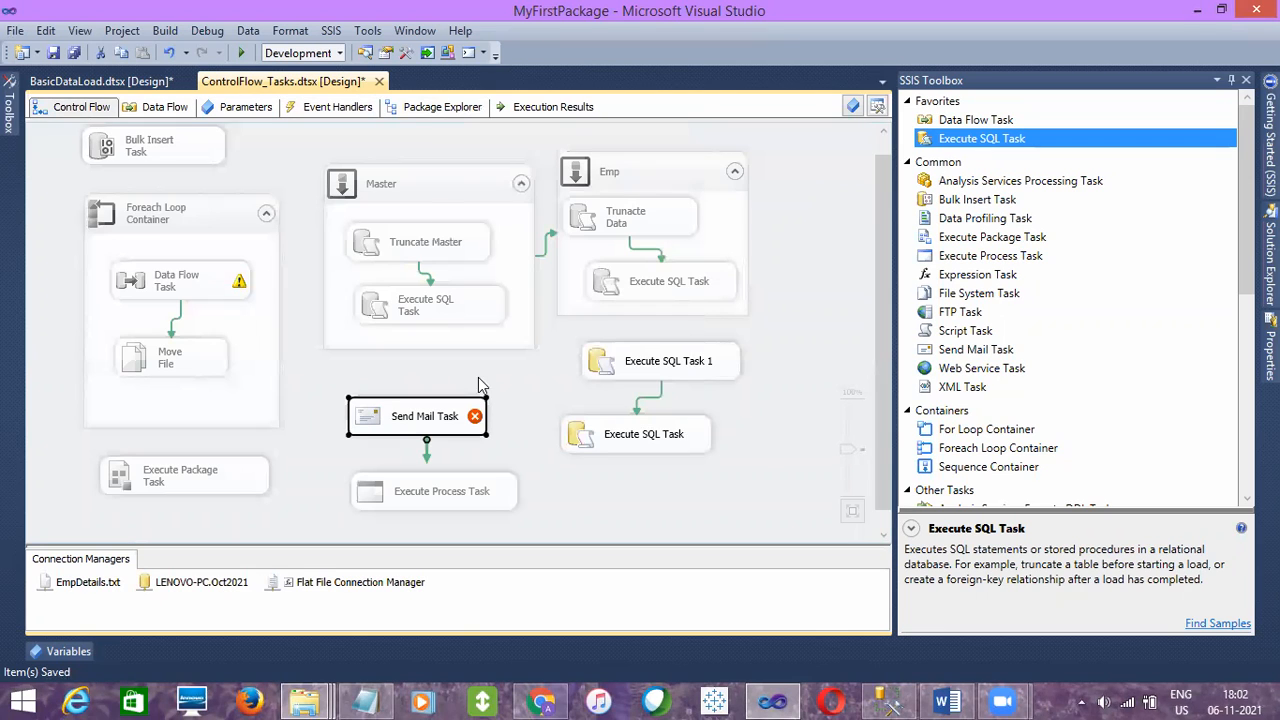
pyautogui.click(338, 107)
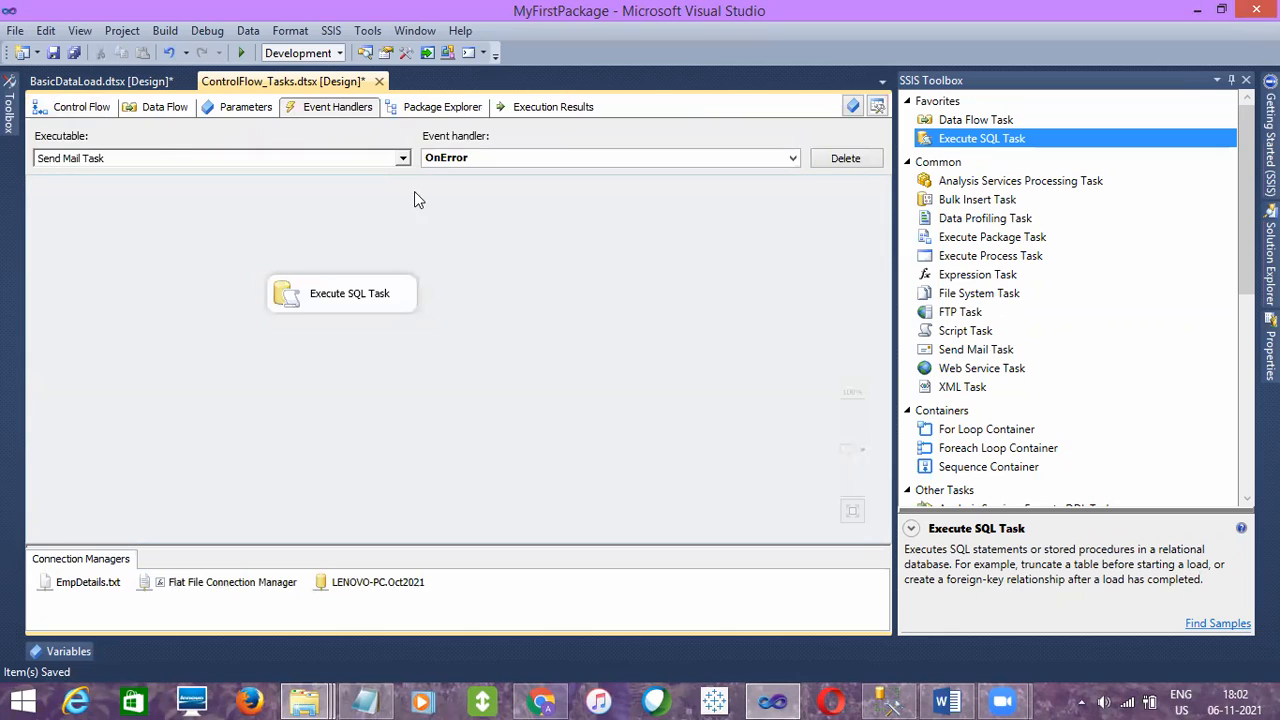
pyautogui.click(357, 297)
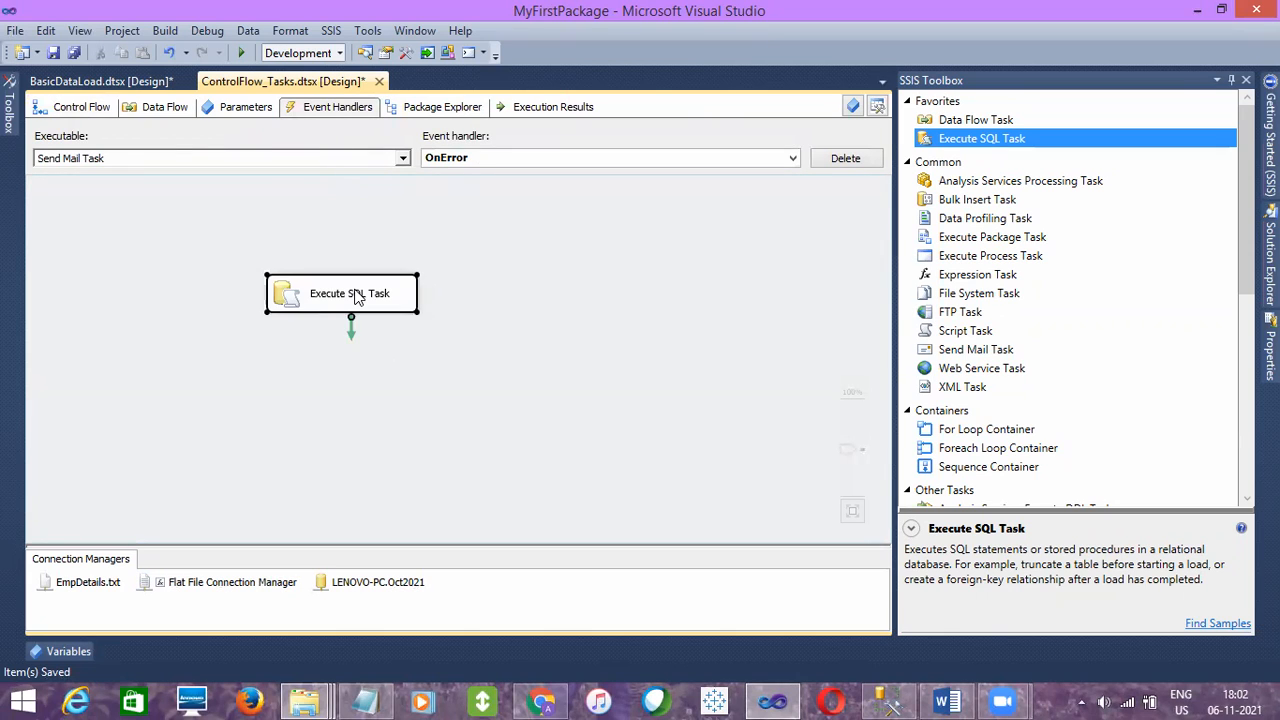
pyautogui.click(80, 107)
pyautogui.click(54, 55)
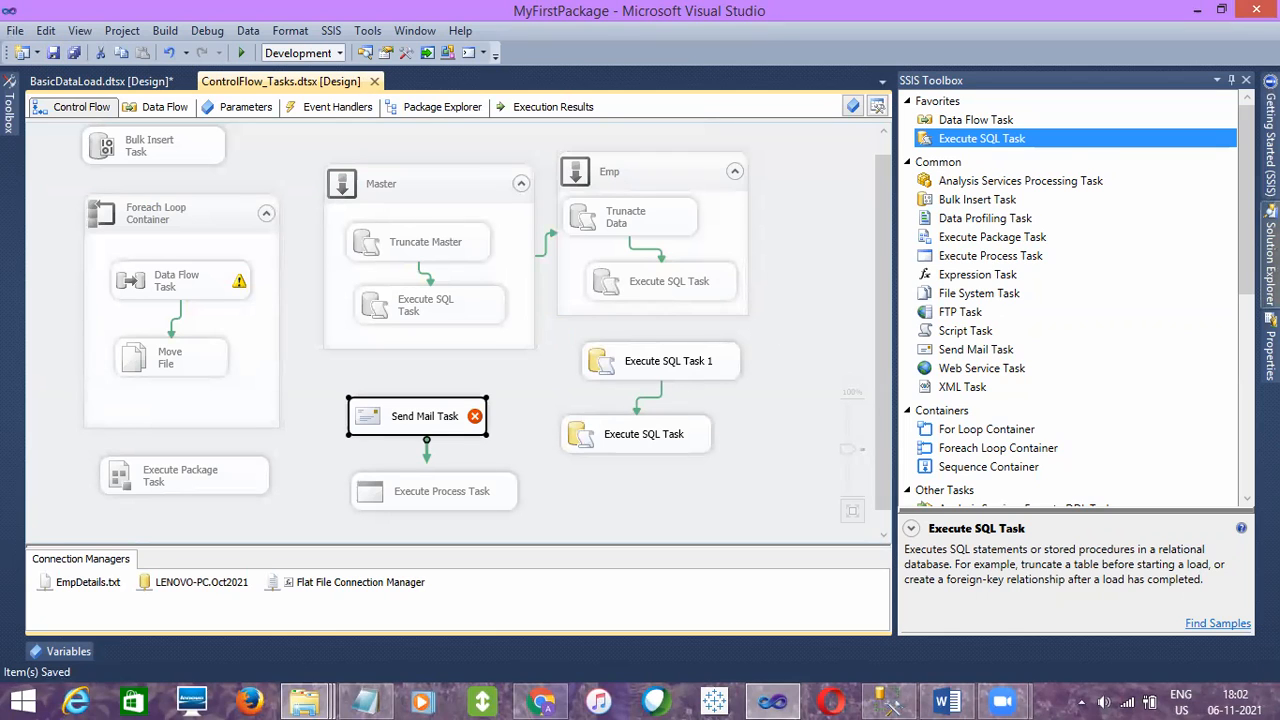
# Try to execute the ControlFlow_Tasks.dtsx package from the solution and dismiss the validation error
pyautogui.click(1270, 250)
pyautogui.rightClick(1145, 215)
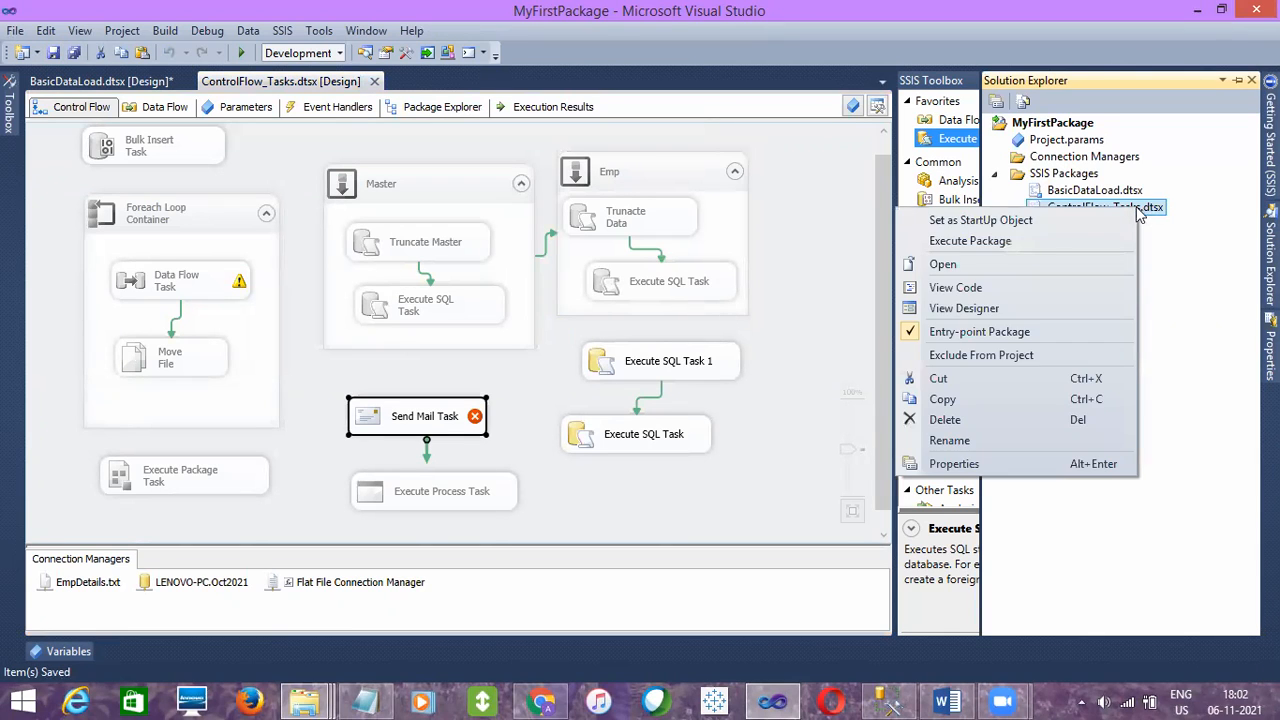
pyautogui.click(1022, 236)
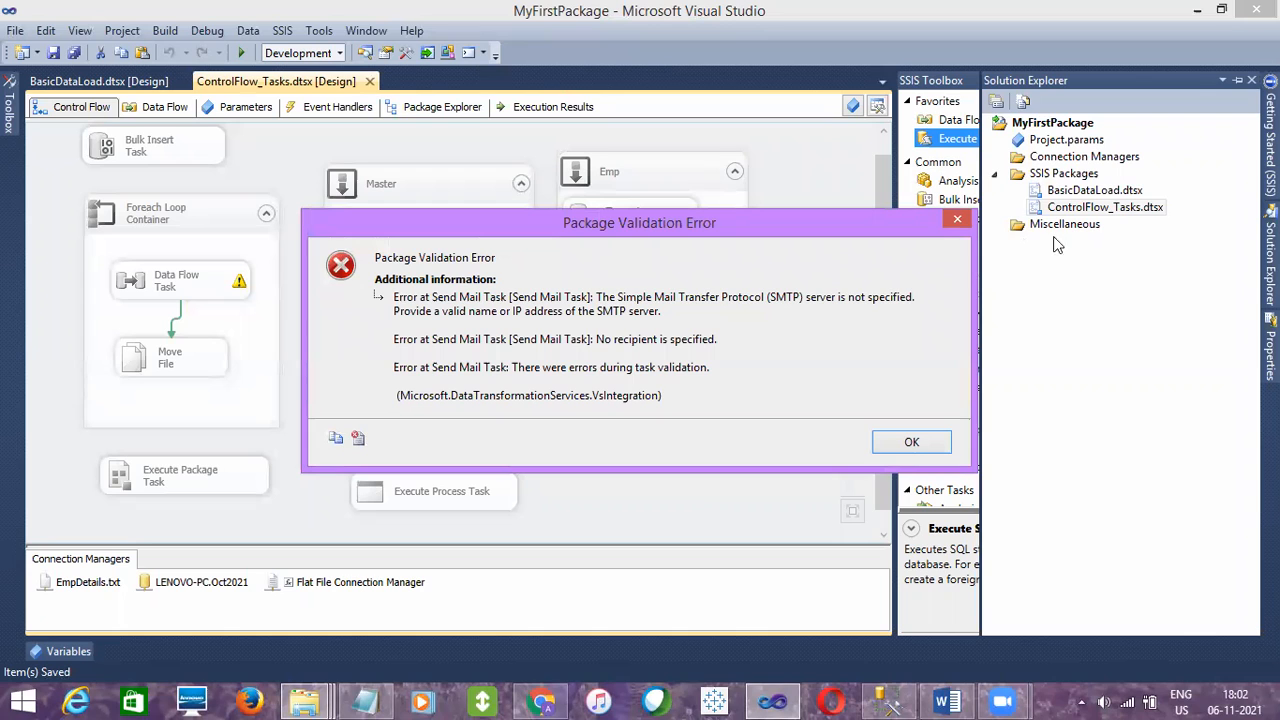
pyautogui.click(906, 442)
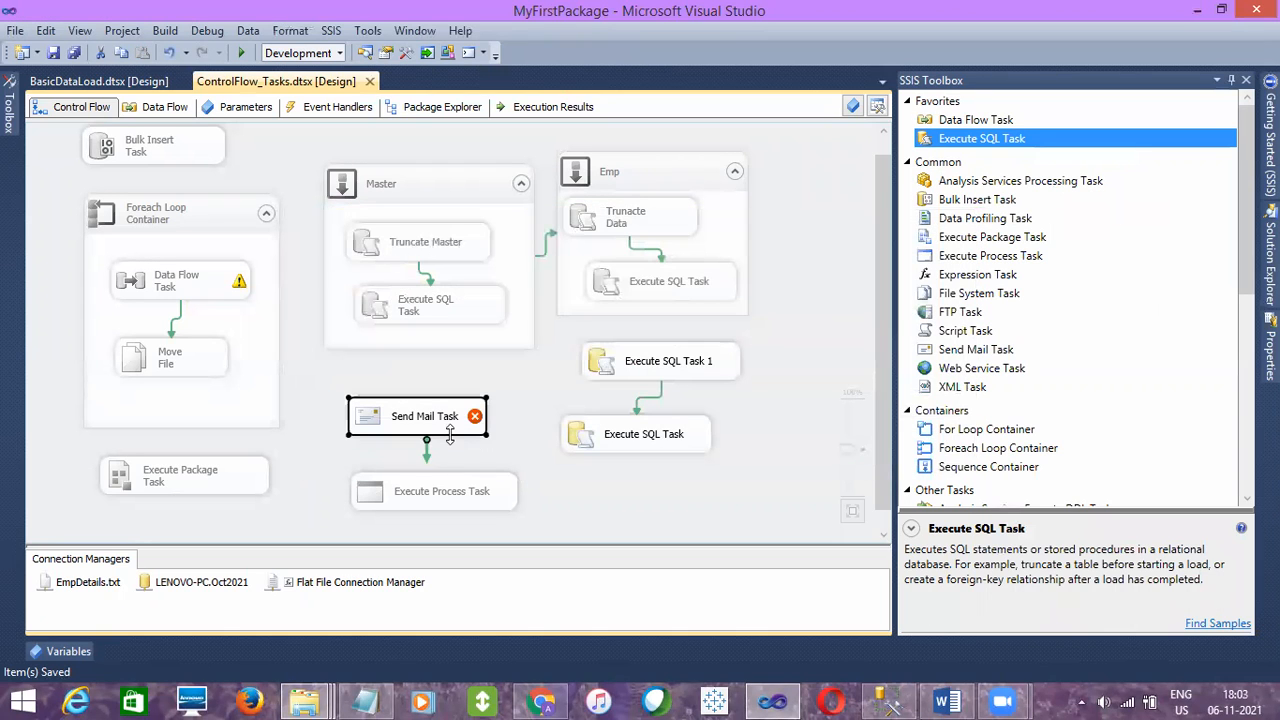
# Set the Send Mail Task's DelayValidation property to True
pyautogui.click(1271, 350)
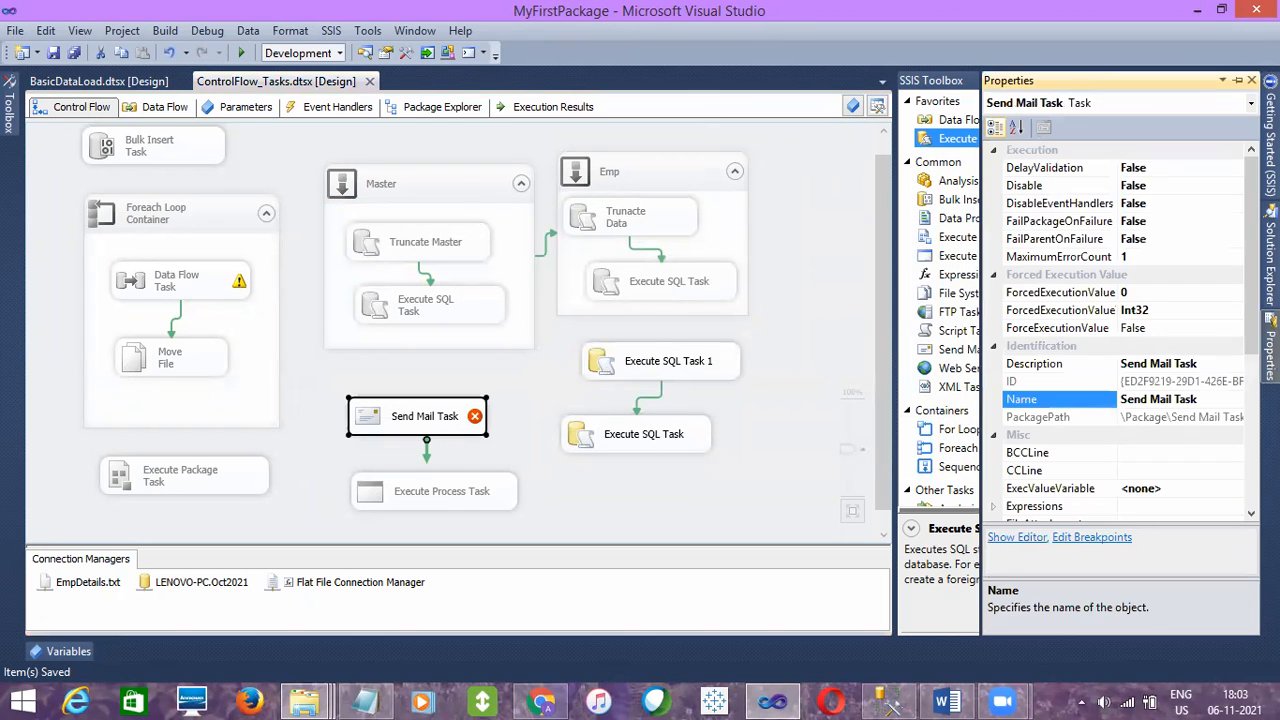
pyautogui.doubleClick(1207, 174)
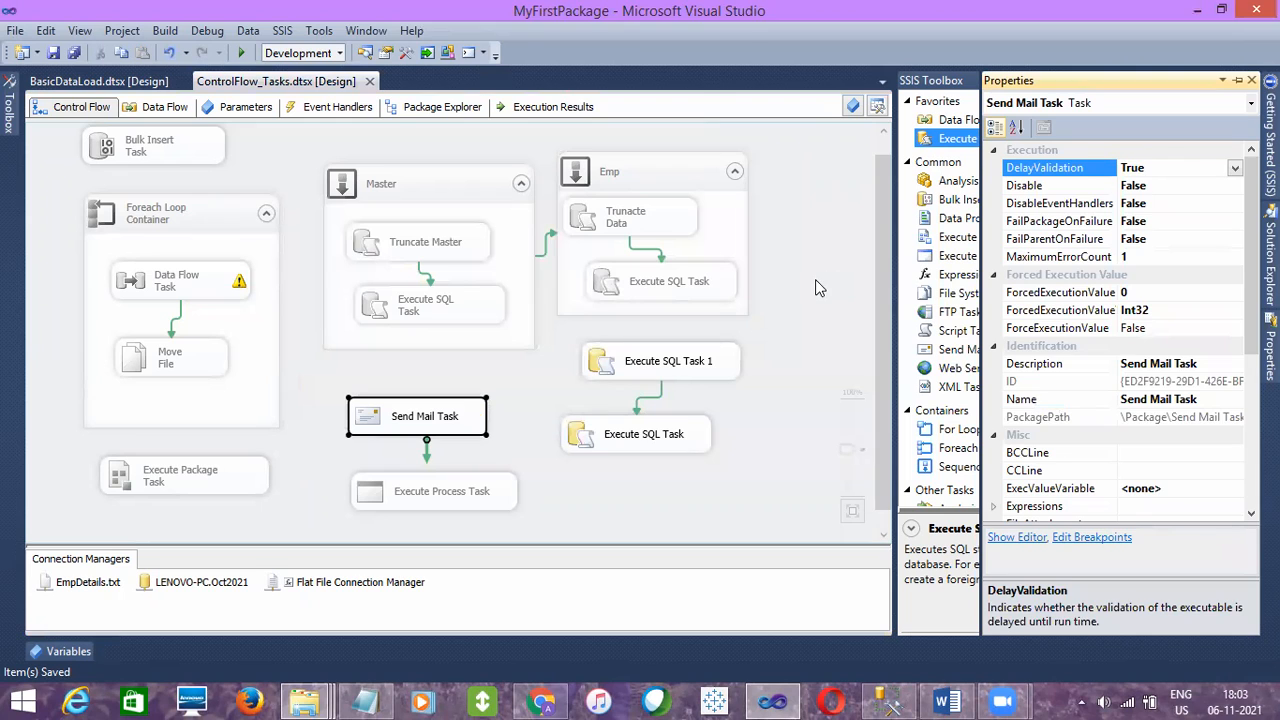
pyautogui.click(815, 279)
# Execute the ControlFlow_Tasks.dtsx package and select the Send Mail Task when the run ends
pyautogui.click(1271, 262)
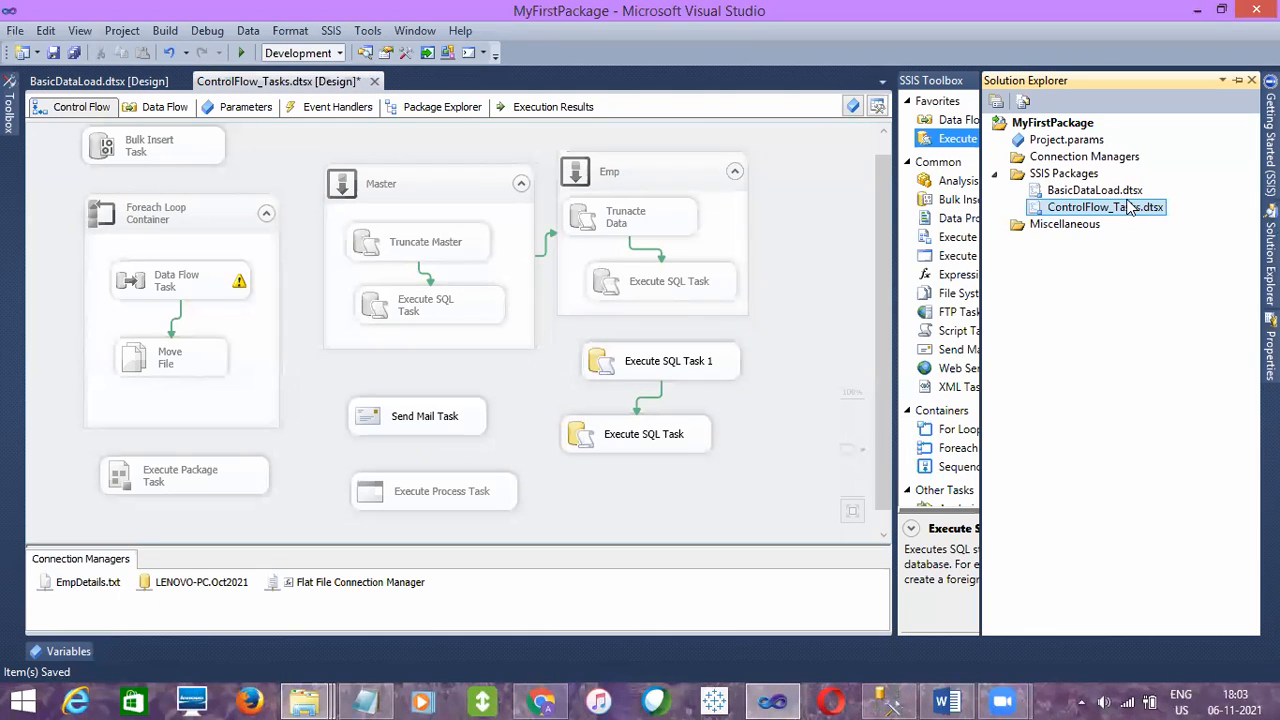
pyautogui.rightClick(1127, 207)
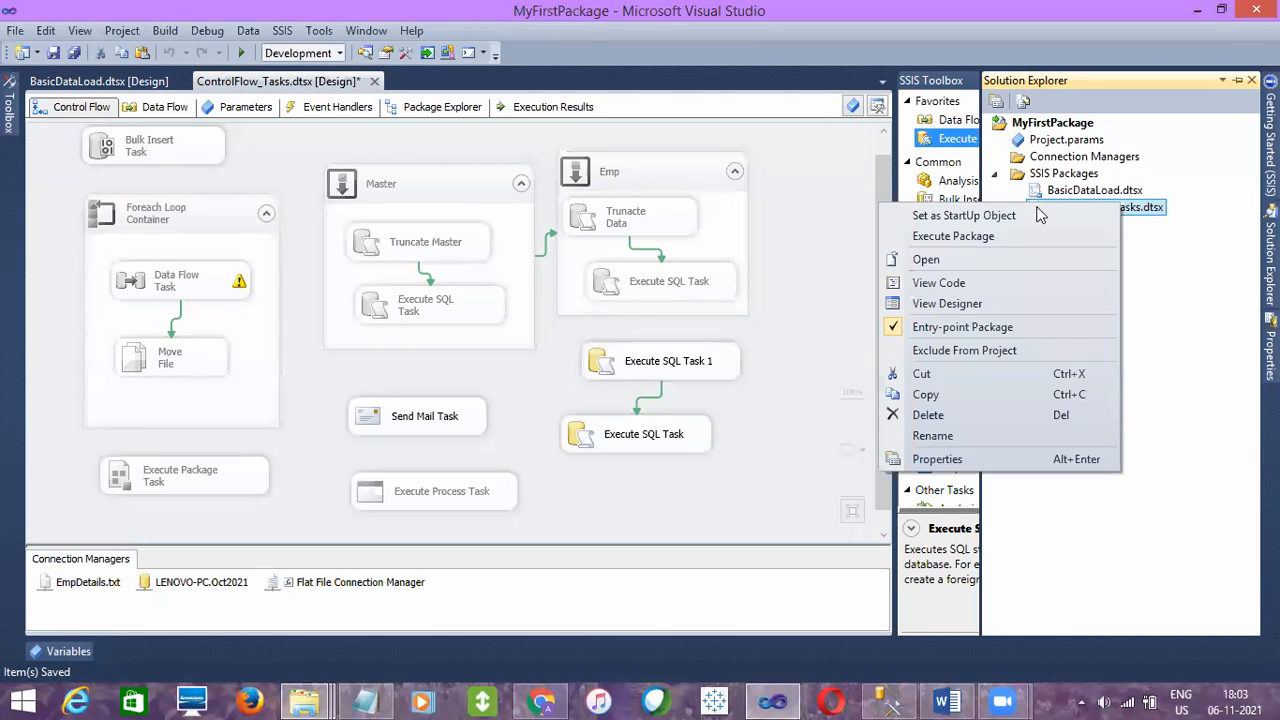
pyautogui.click(978, 236)
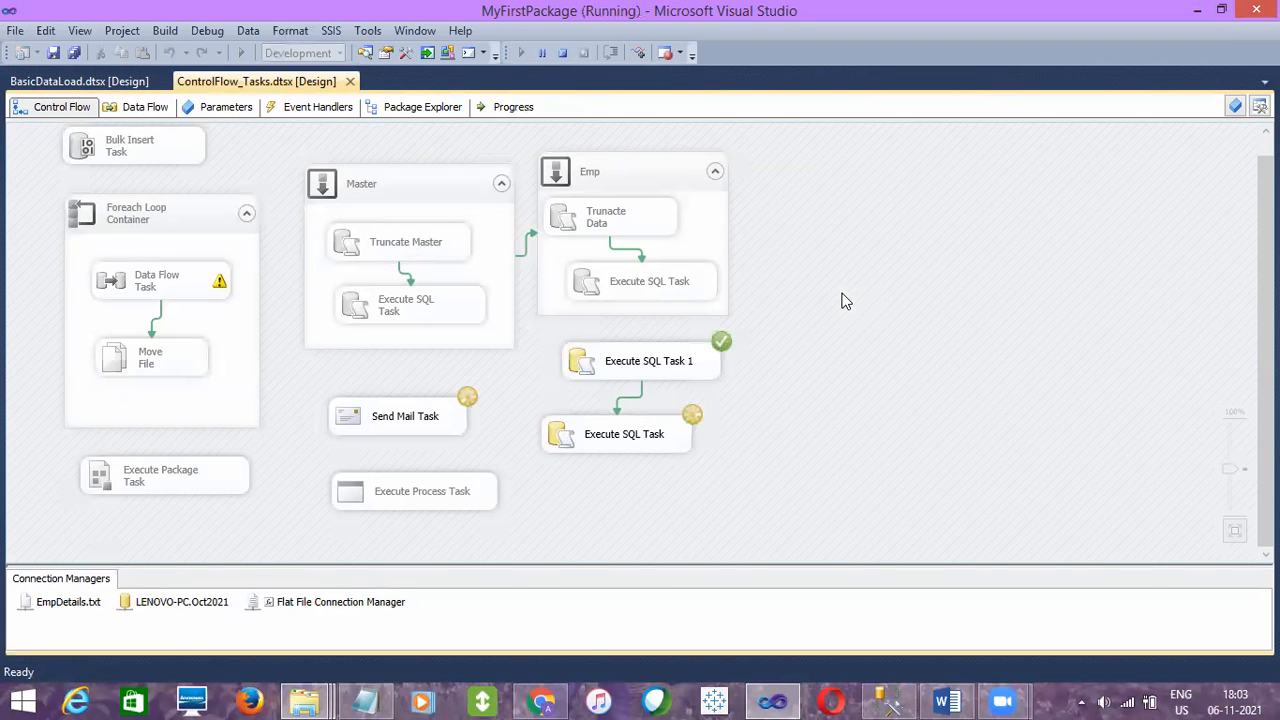
pyautogui.click(627, 376)
pyautogui.click(626, 411)
pyautogui.click(424, 416)
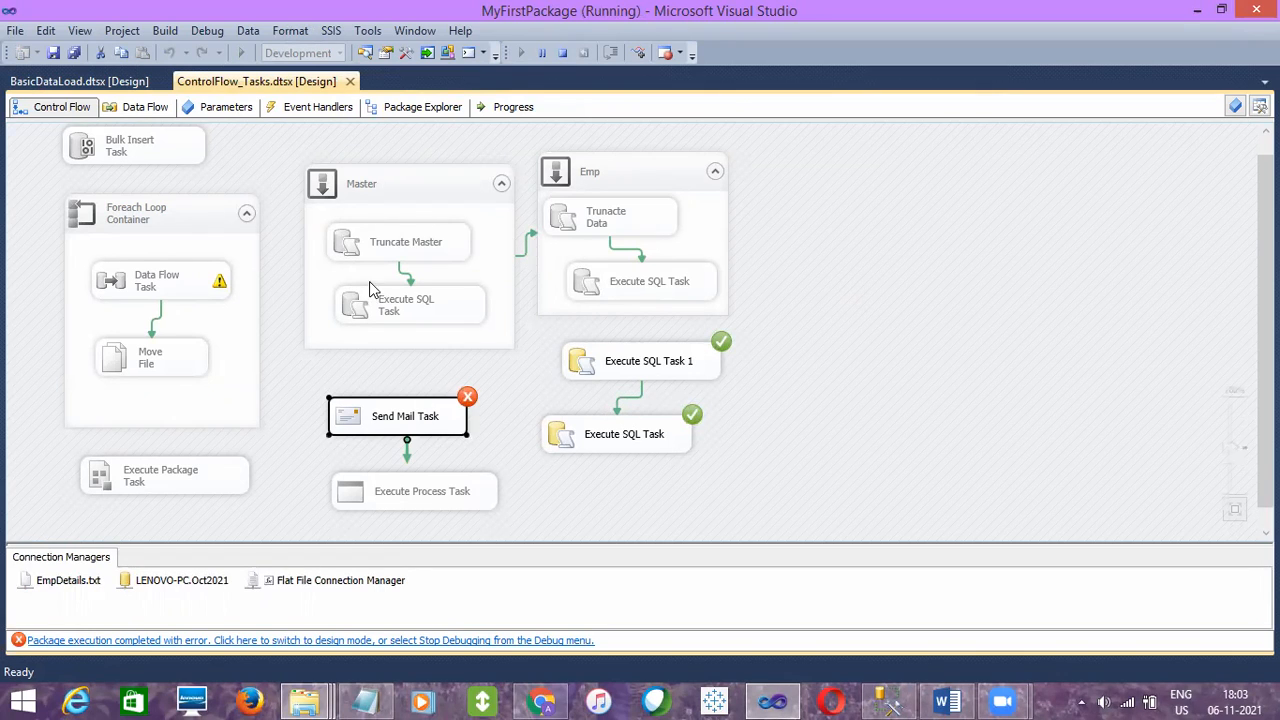
# Inspect the execution results in the Send Mail Task's OnError handler and in the control flow
pyautogui.click(341, 110)
pyautogui.moveTo(352, 303); pyautogui.dragTo(354, 305)
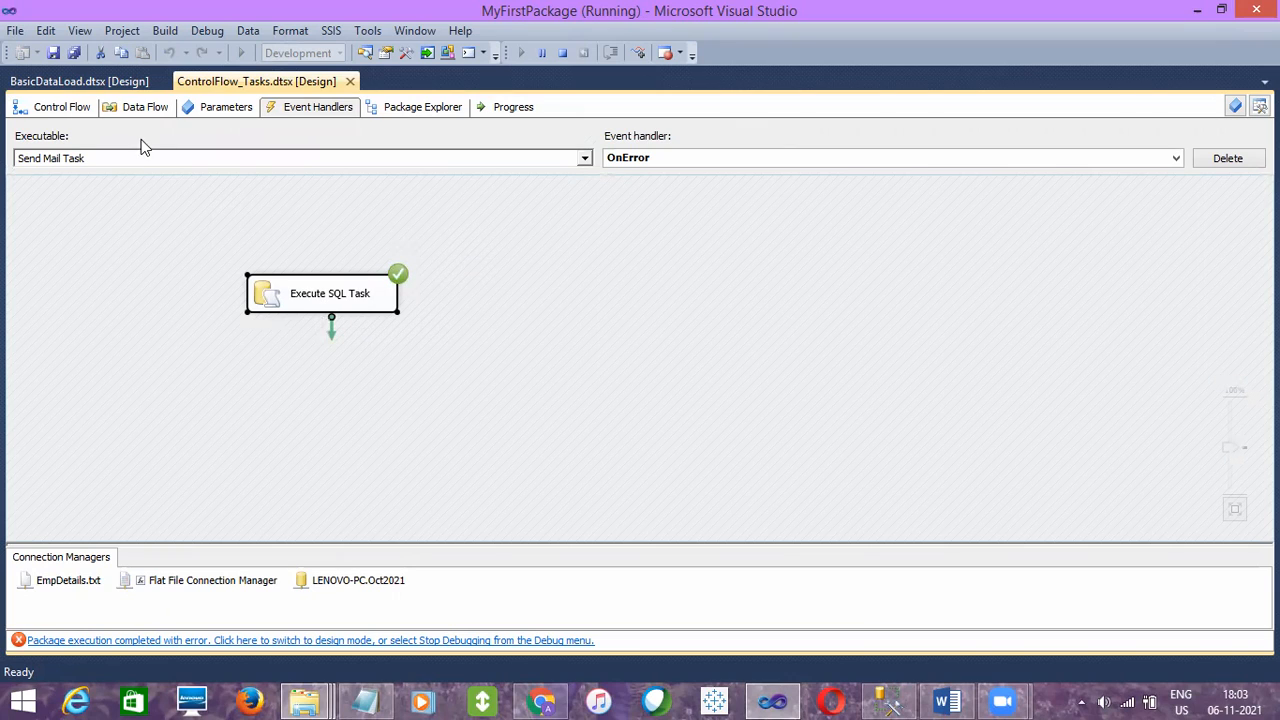
pyautogui.click(60, 106)
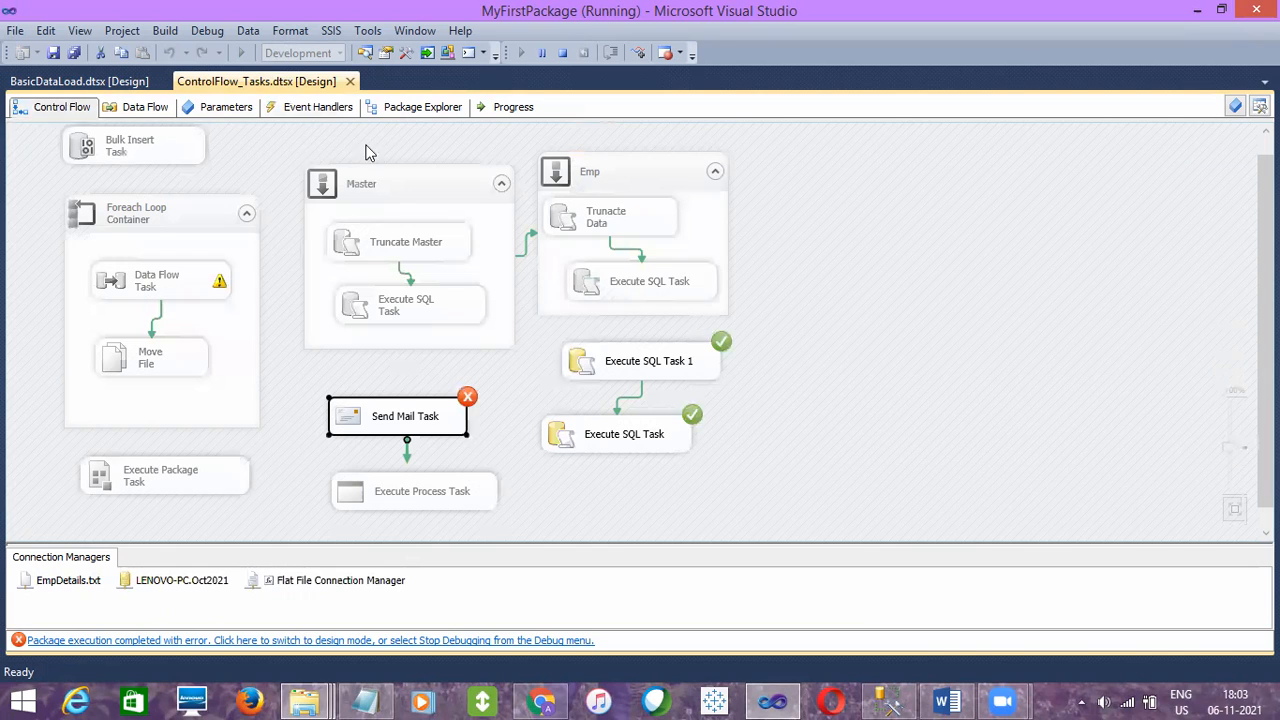
pyautogui.click(318, 106)
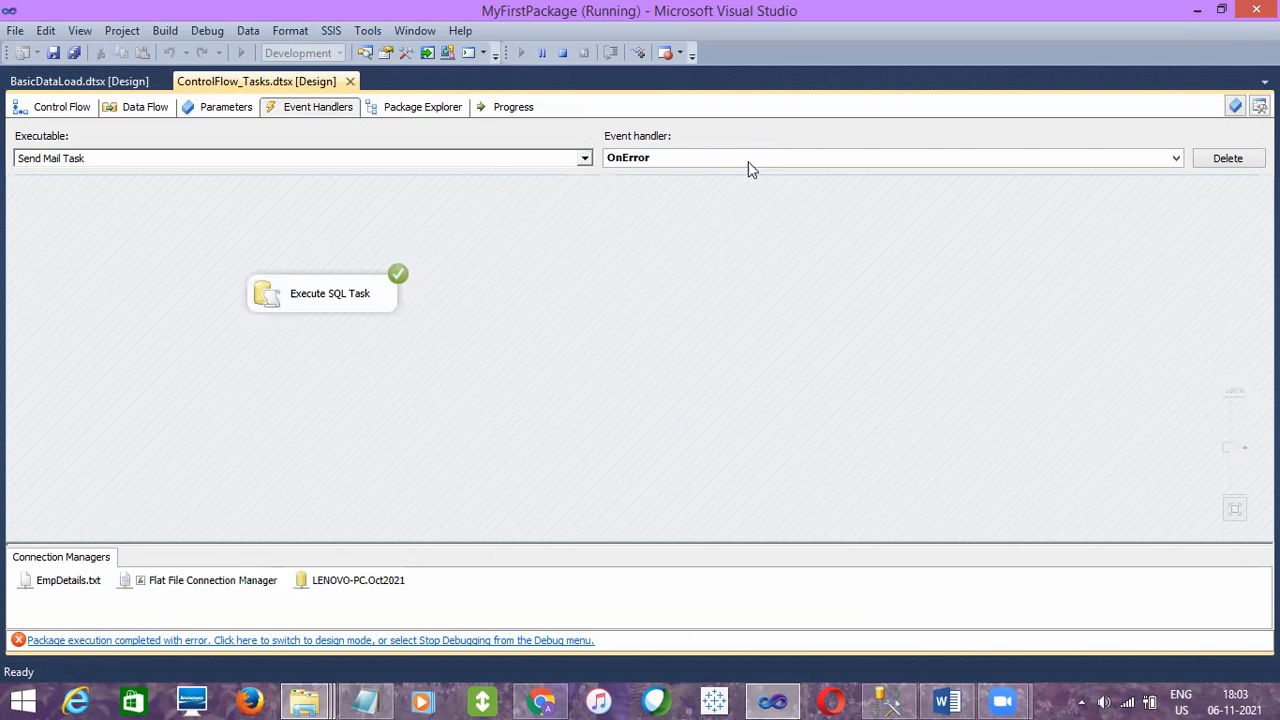
pyautogui.click(707, 160)
pyautogui.click(707, 166)
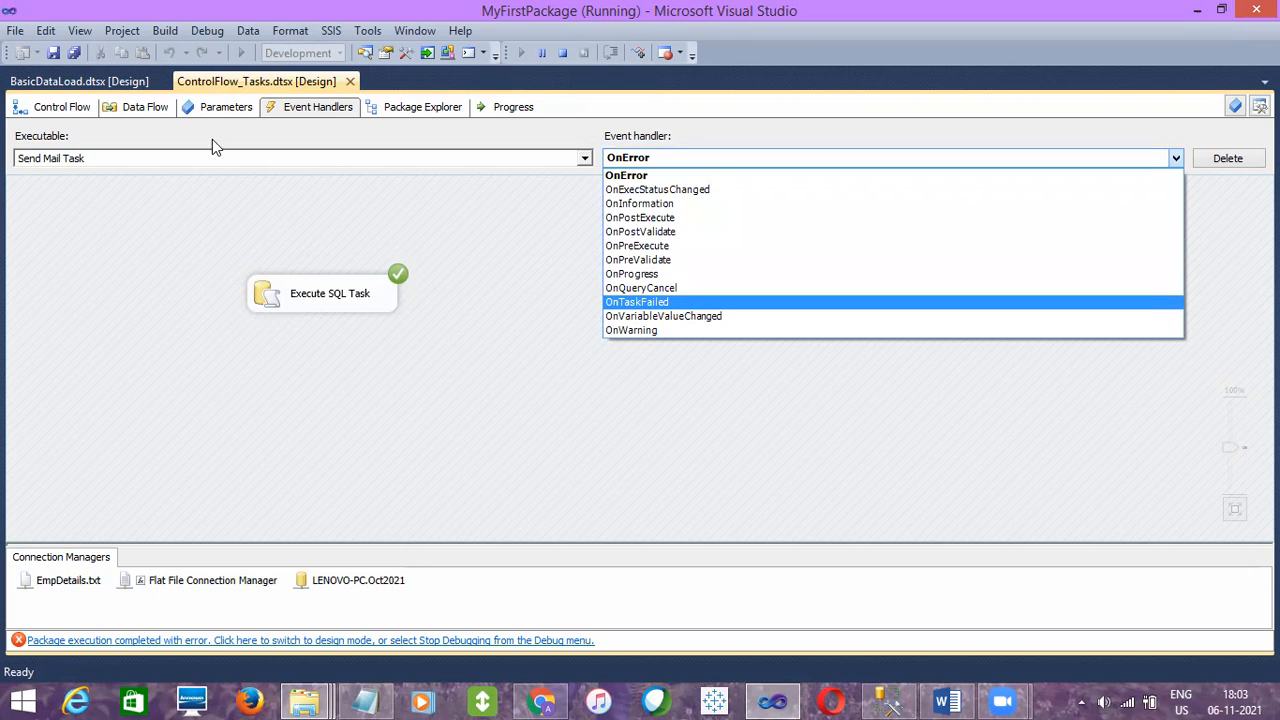
pyautogui.click(648, 177)
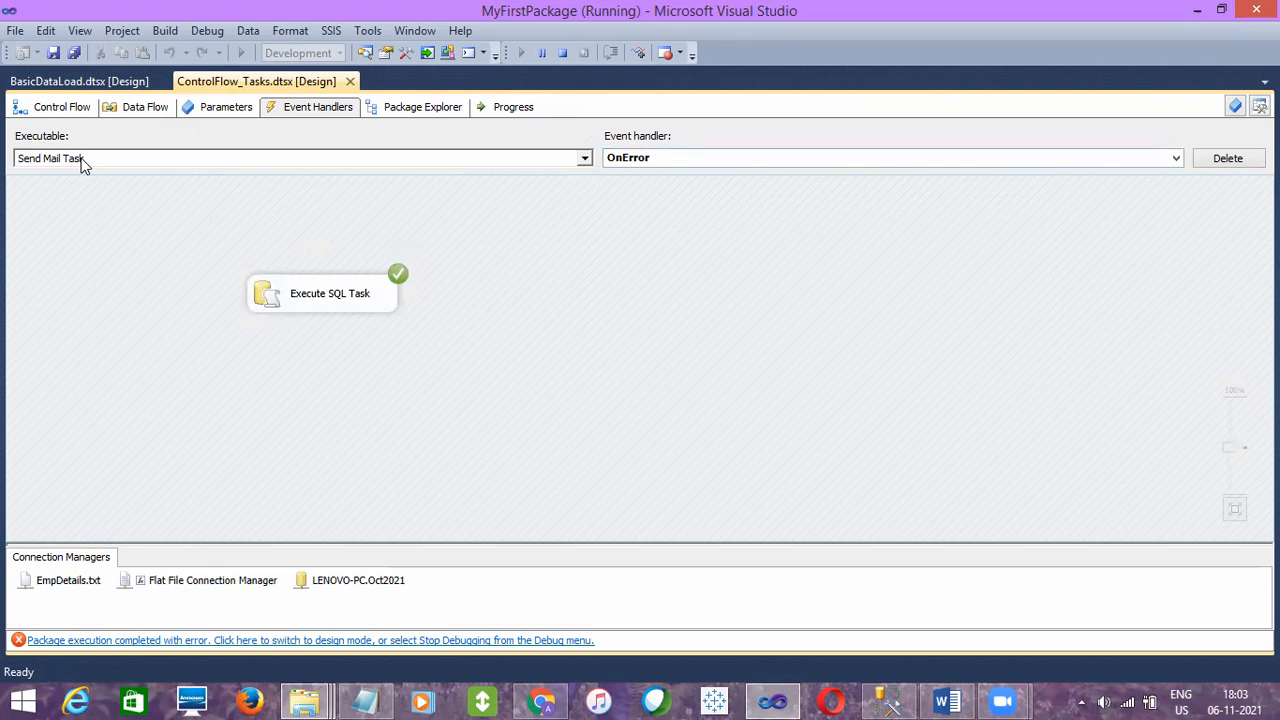
pyautogui.click(73, 112)
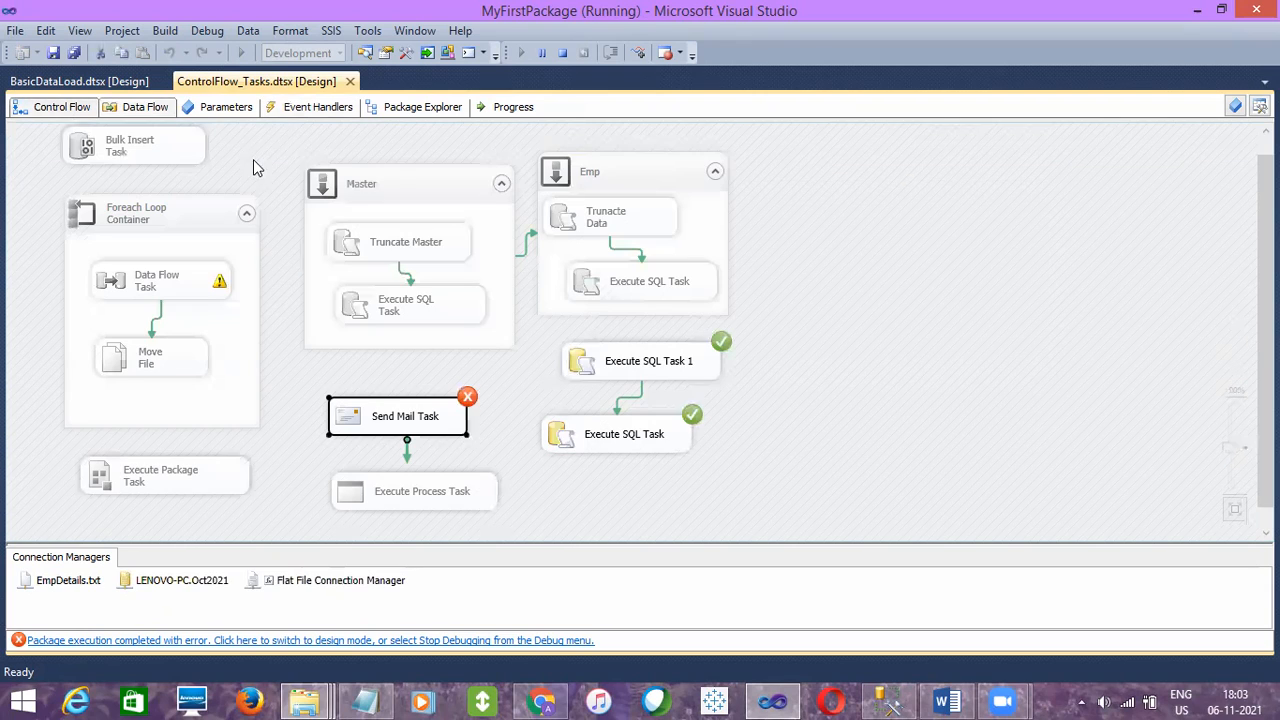
pyautogui.click(318, 107)
pyautogui.click(365, 297)
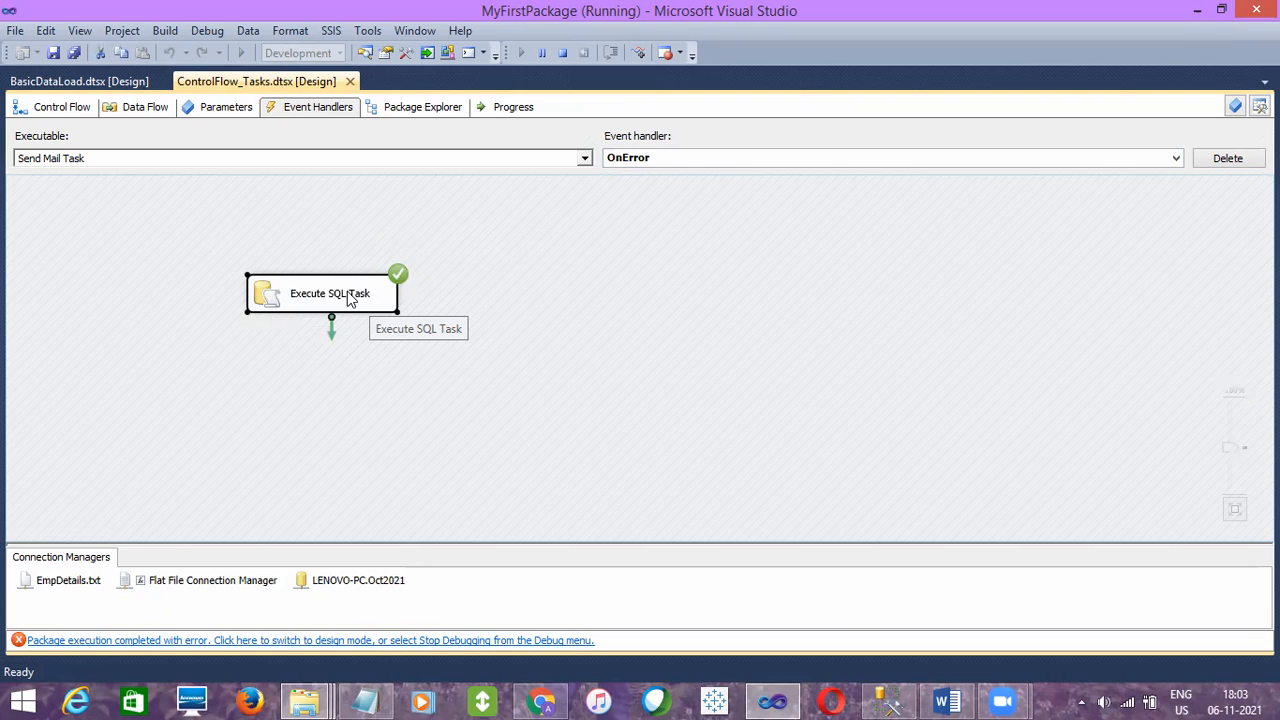
pyautogui.click(70, 110)
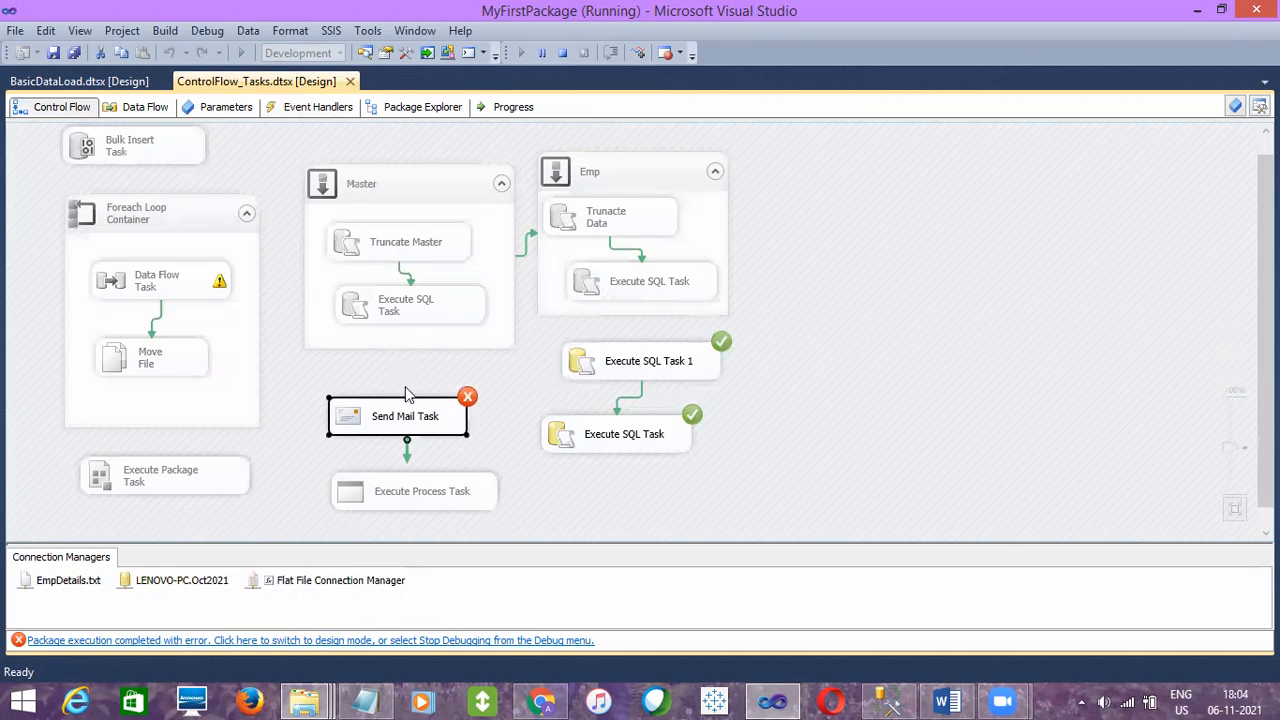
# Stop debugging and delete the precedence constraint from the Send Mail Task to the Execute Process Task
pyautogui.click(407, 459)
pyautogui.click(562, 58)
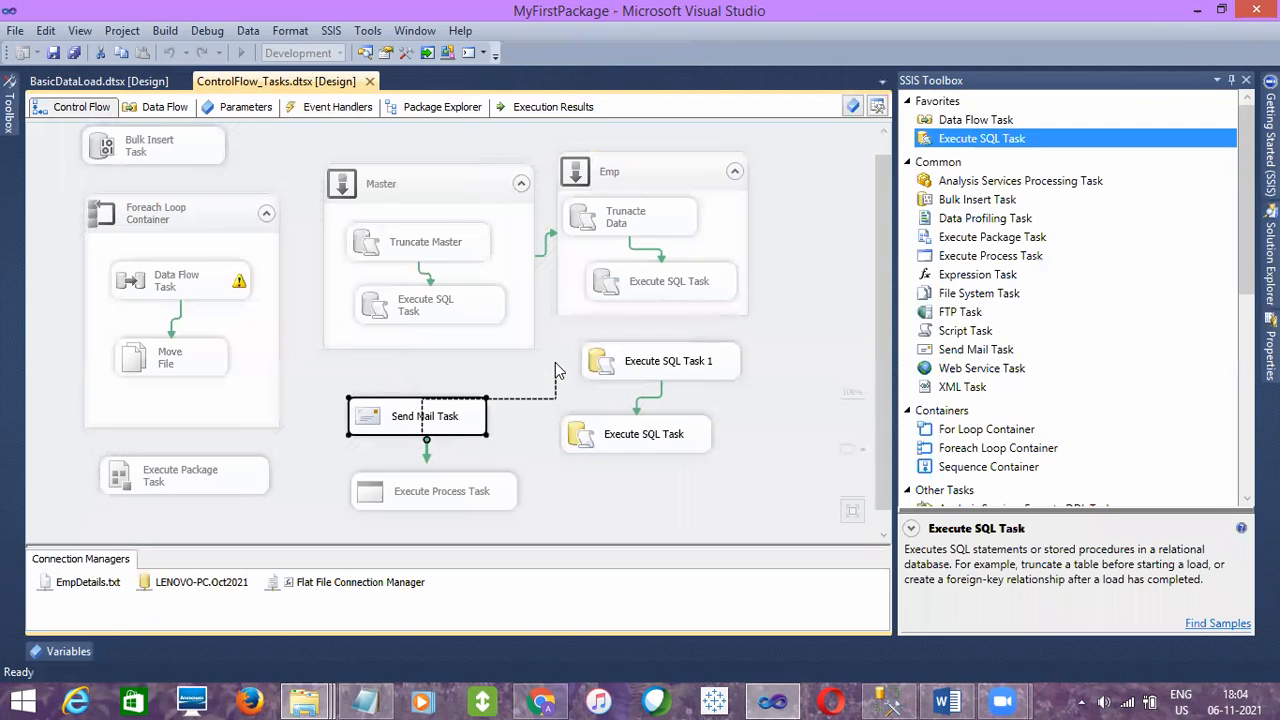
pyautogui.click(392, 499)
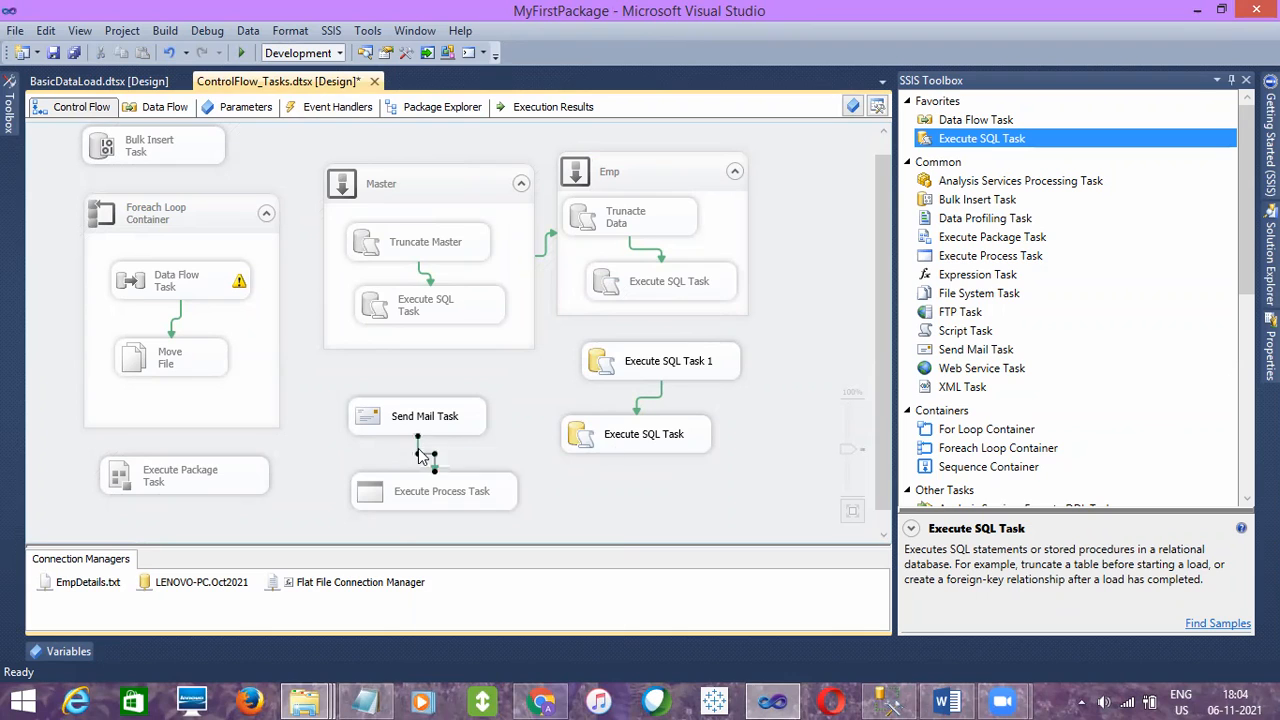
pyautogui.rightClick(420, 455)
pyautogui.click(463, 507)
pyautogui.press('Delete')
# Review the Send Mail Task's OnError handler and the control flow again
pyautogui.click(320, 107)
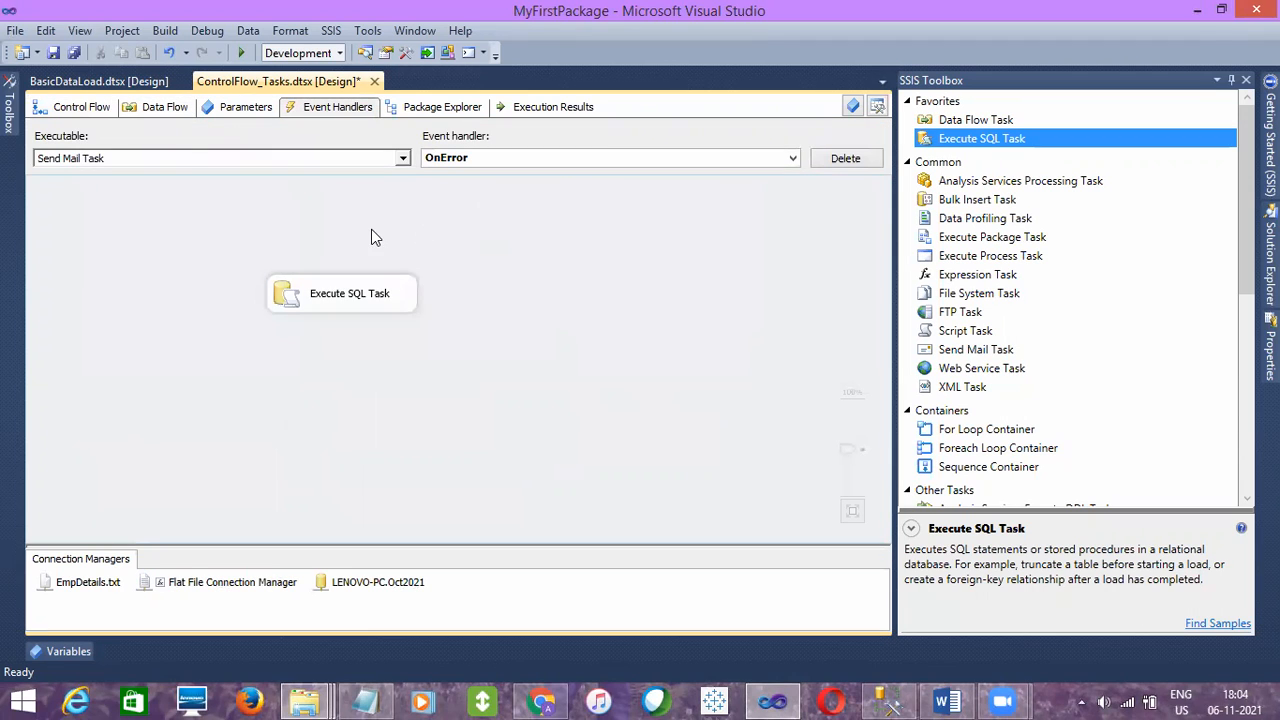
pyautogui.click(85, 118)
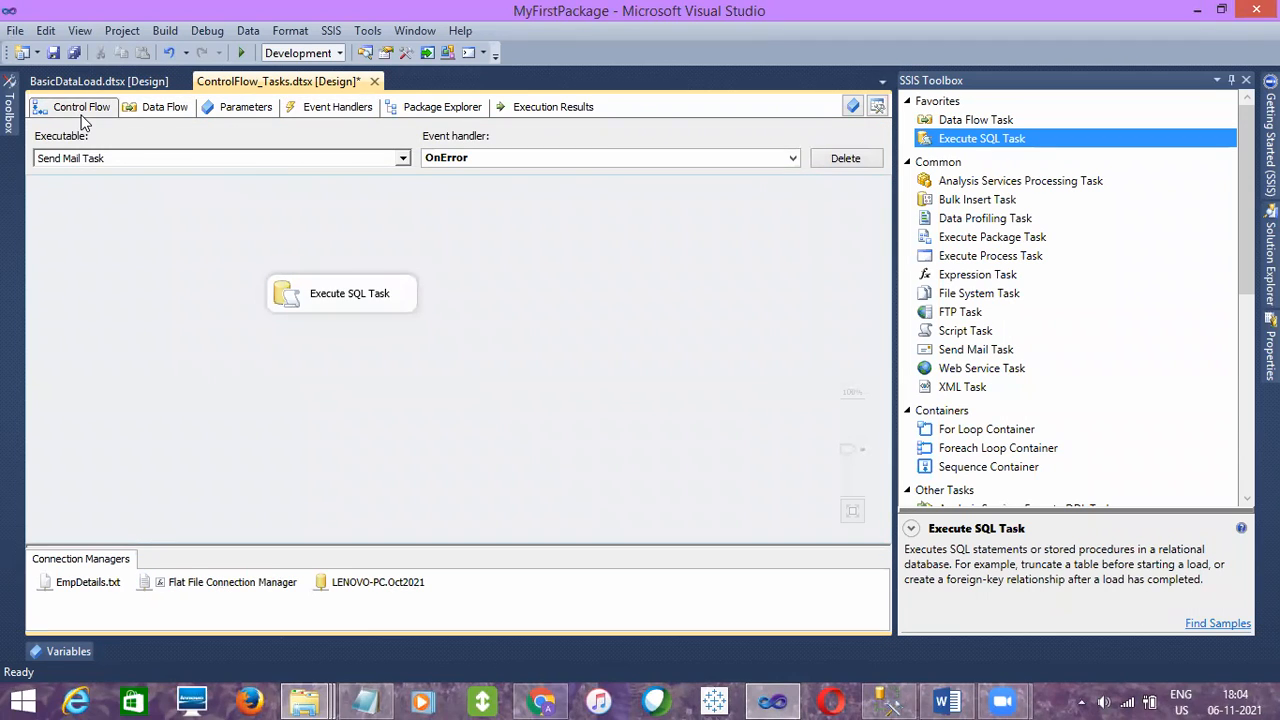
pyautogui.click(343, 110)
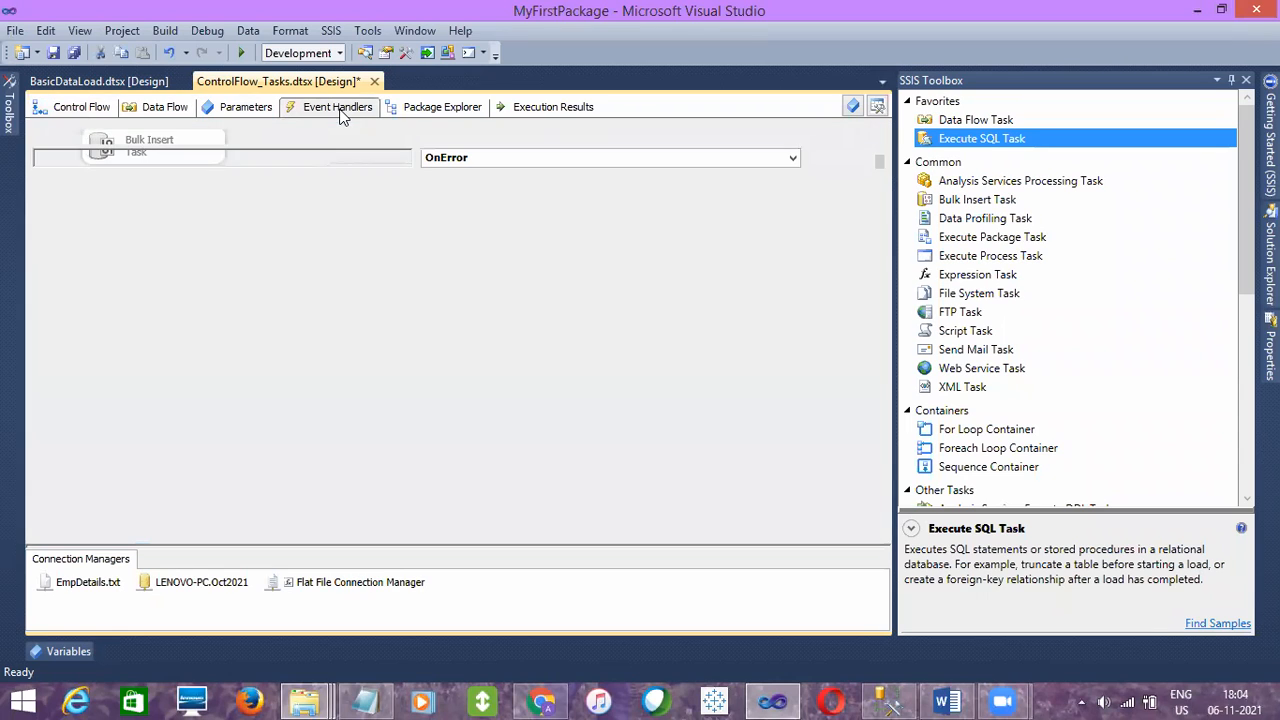
pyautogui.click(360, 304)
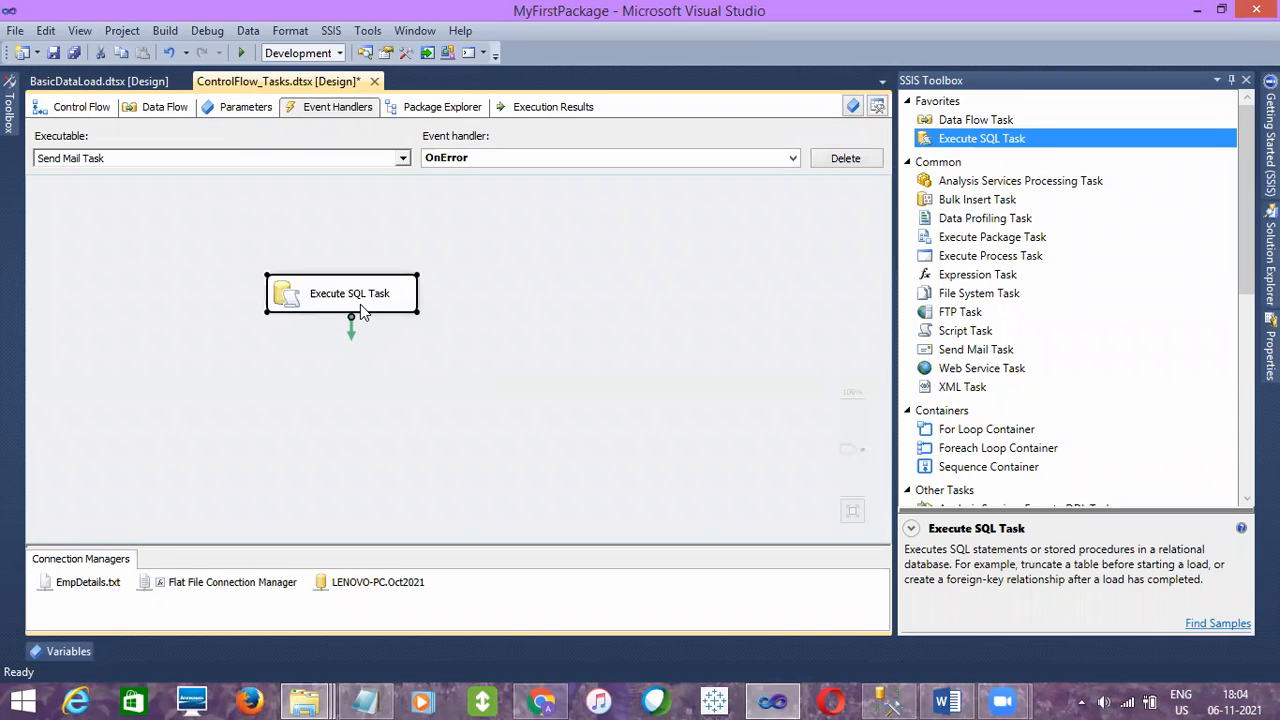
pyautogui.click(88, 106)
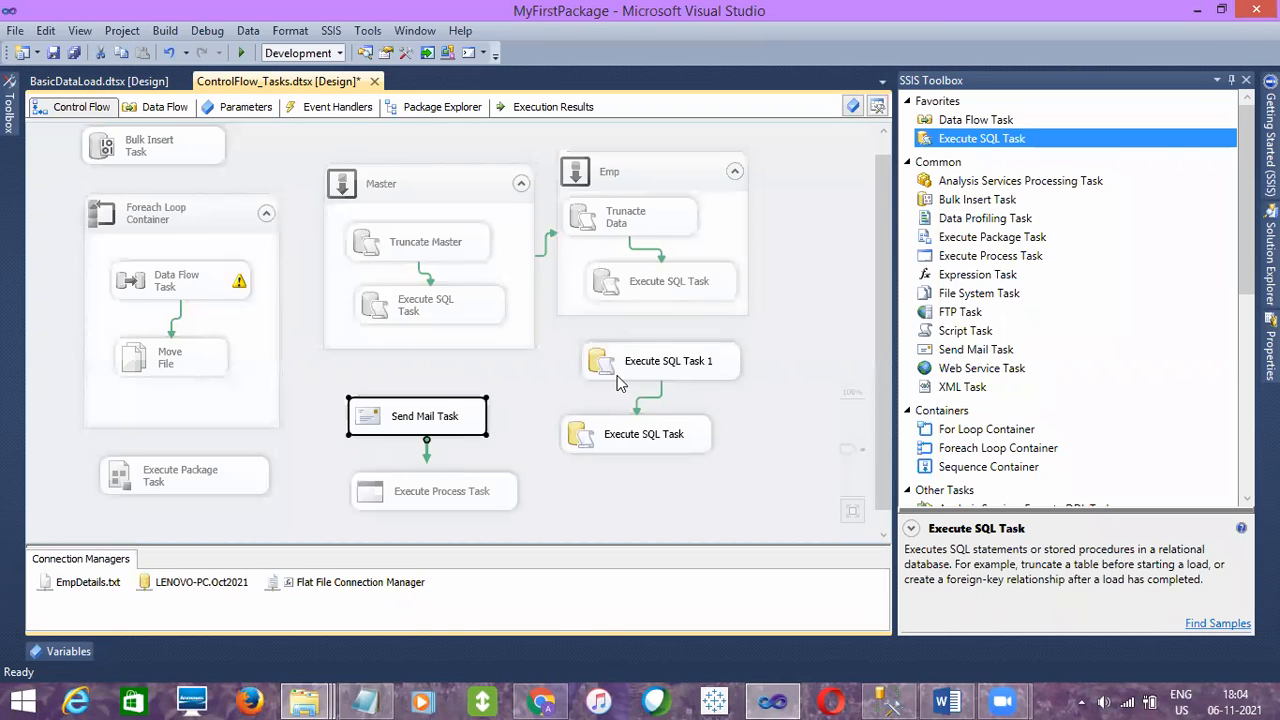
# Create an OnError event handler for Execute SQL Task 1 and add a Send Mail Task to it
pyautogui.click(619, 381)
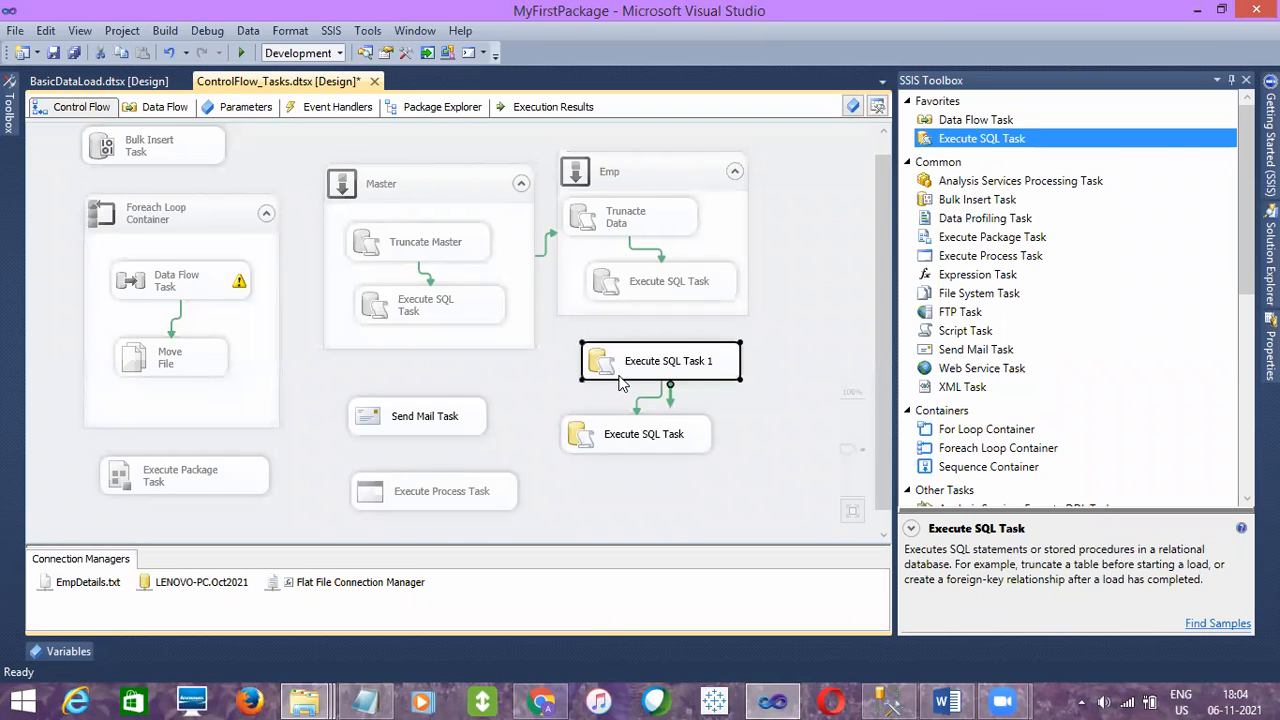
pyautogui.click(318, 108)
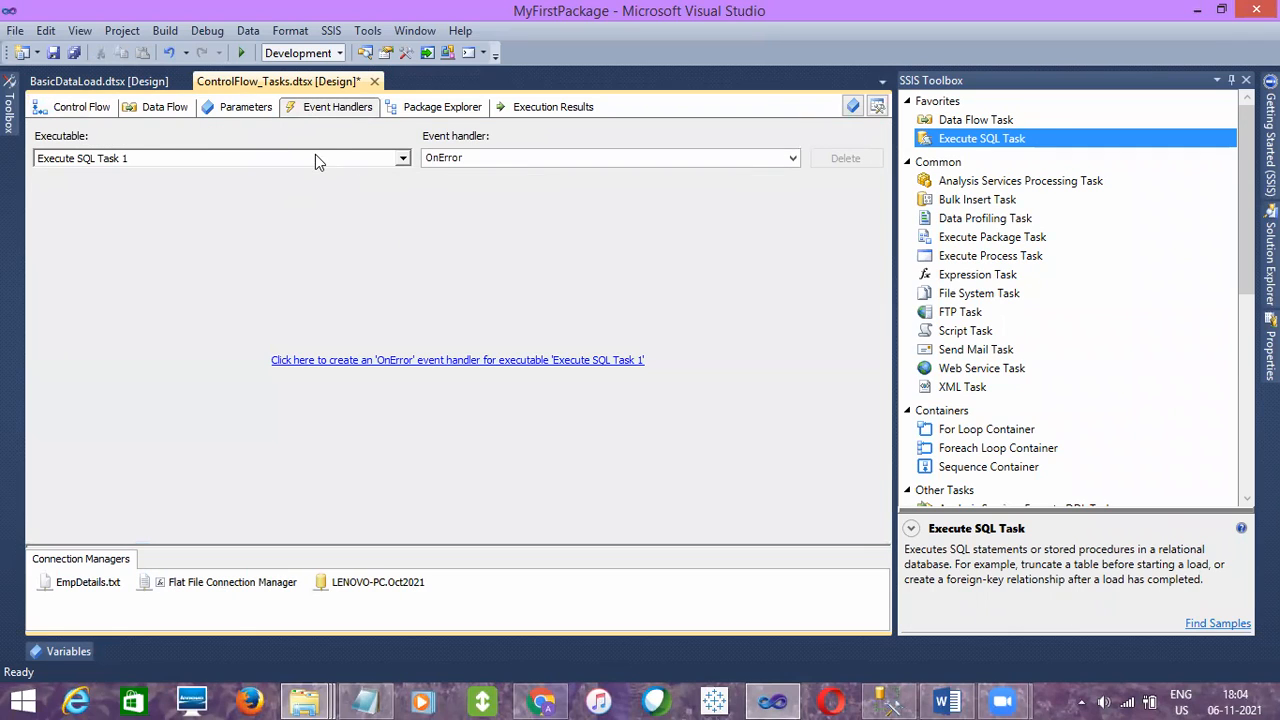
pyautogui.click(110, 115)
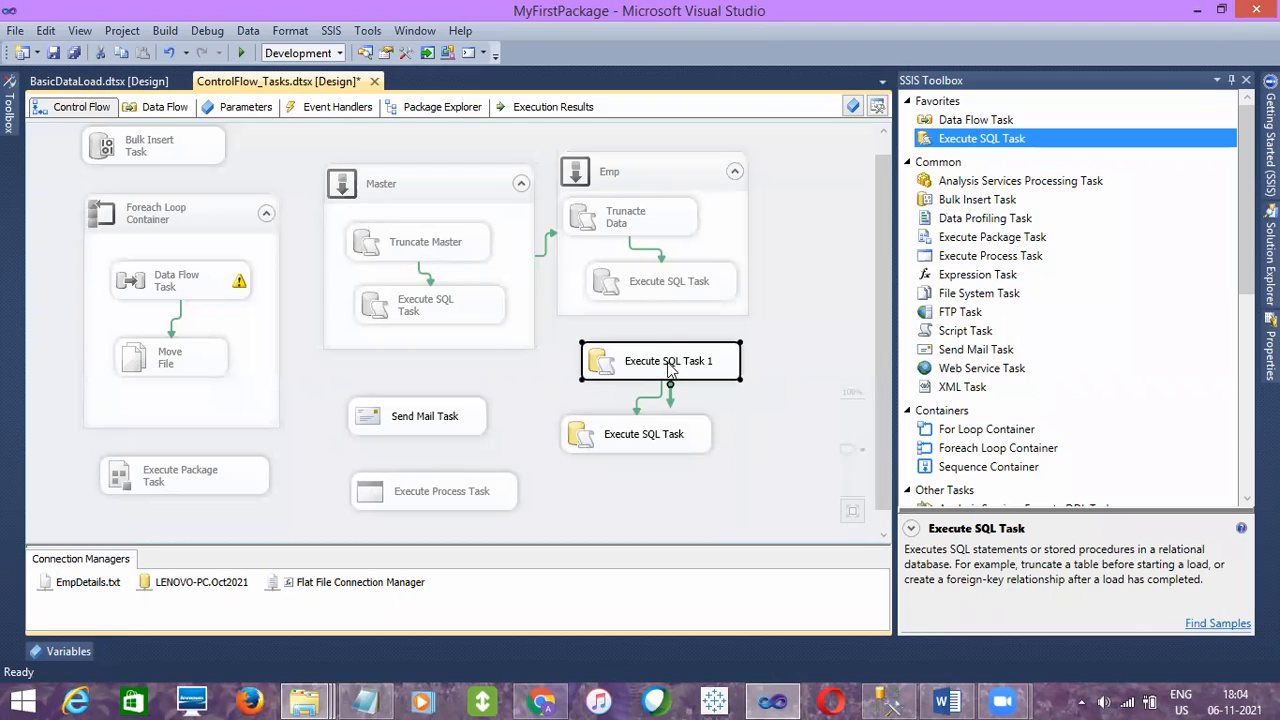
pyautogui.click(329, 110)
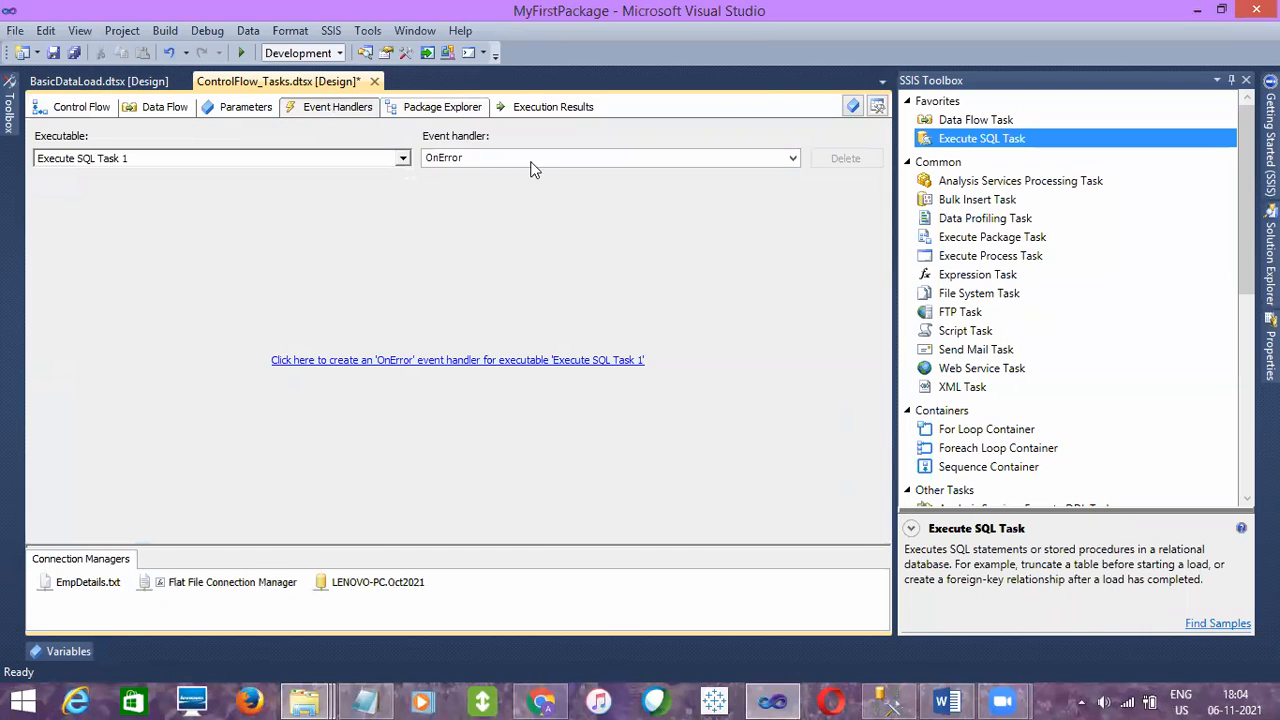
pyautogui.click(390, 361)
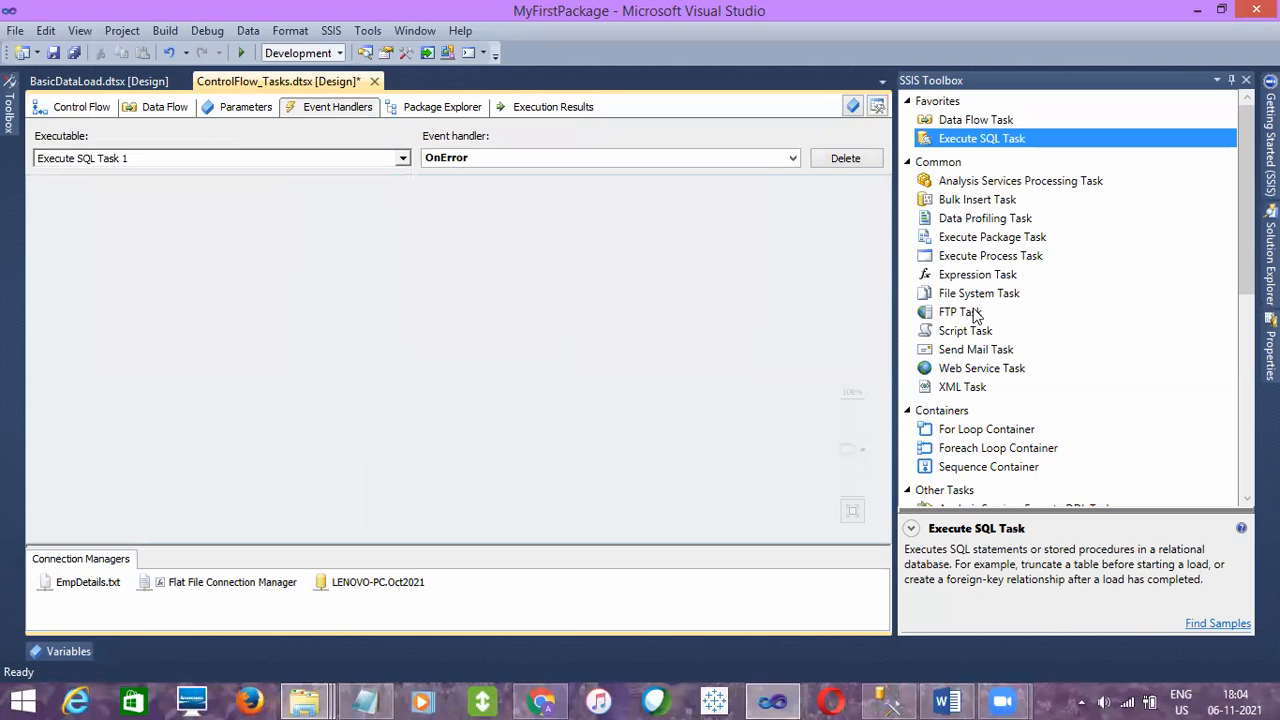
pyautogui.moveTo(955, 350); pyautogui.dragTo(360, 321)
pyautogui.click(525, 286)
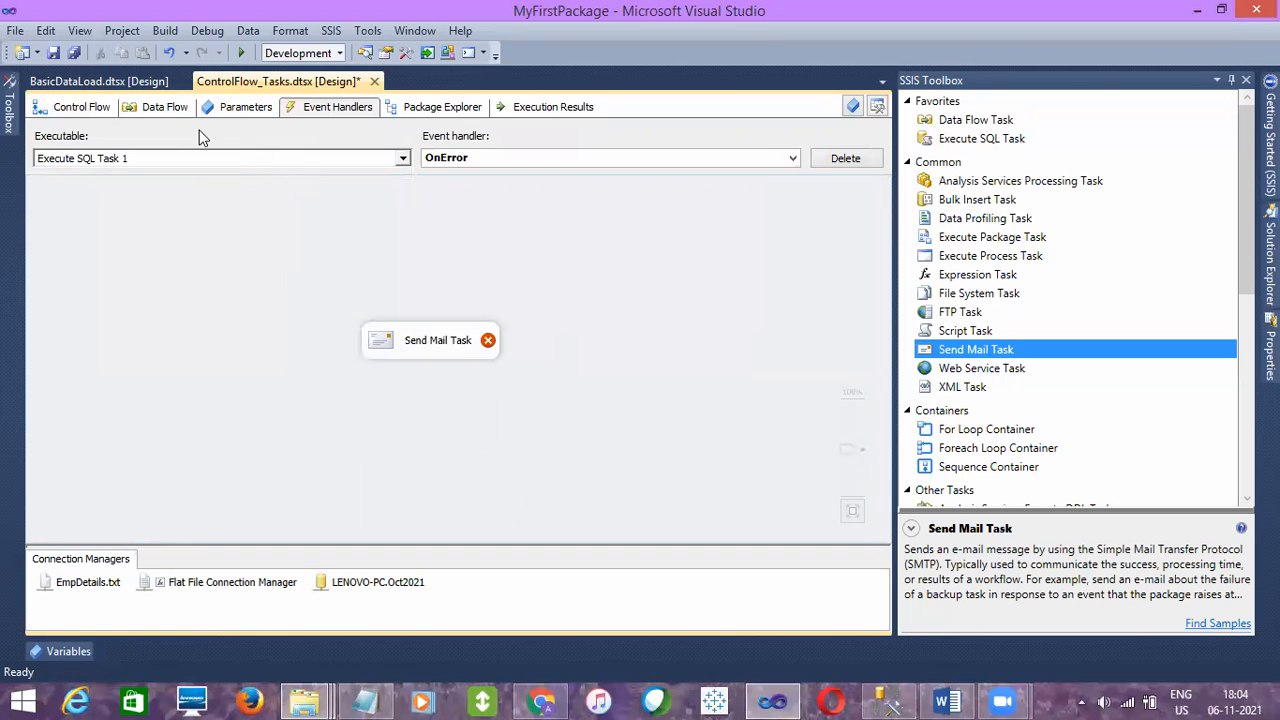
# Review the control flow and the OnError handler of Execute SQL Task 1
pyautogui.click(94, 112)
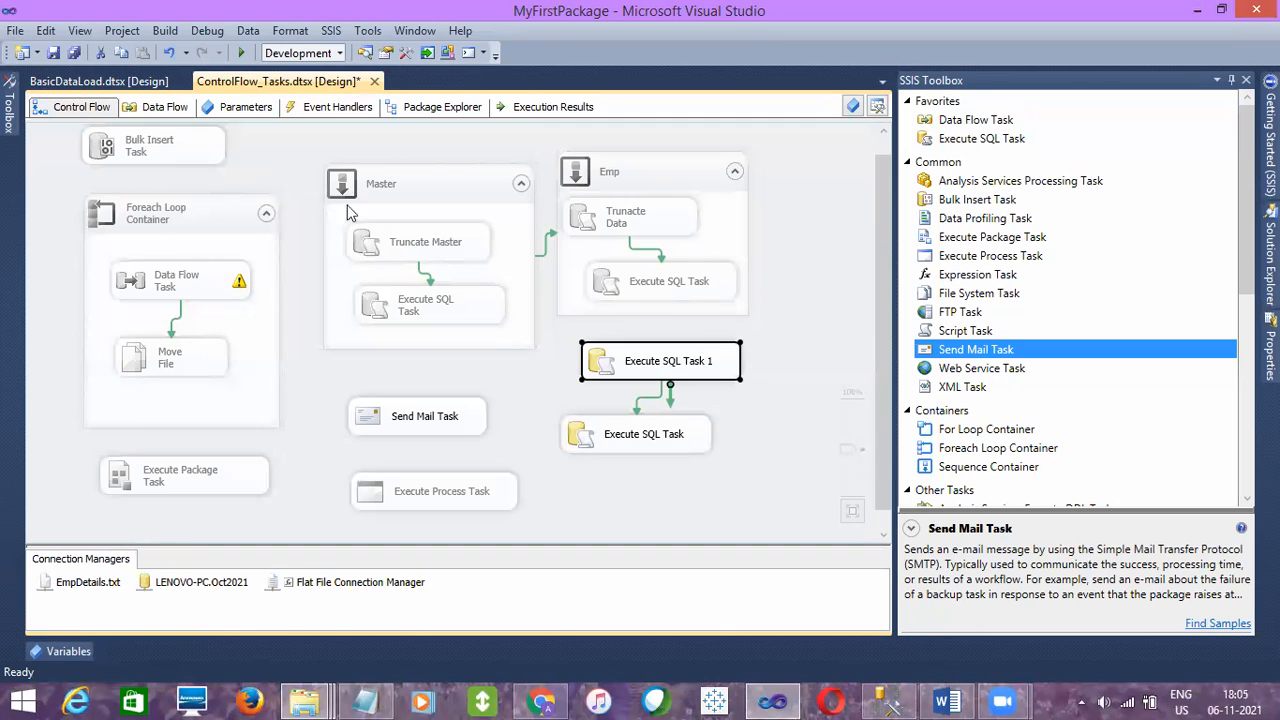
pyautogui.click(172, 216)
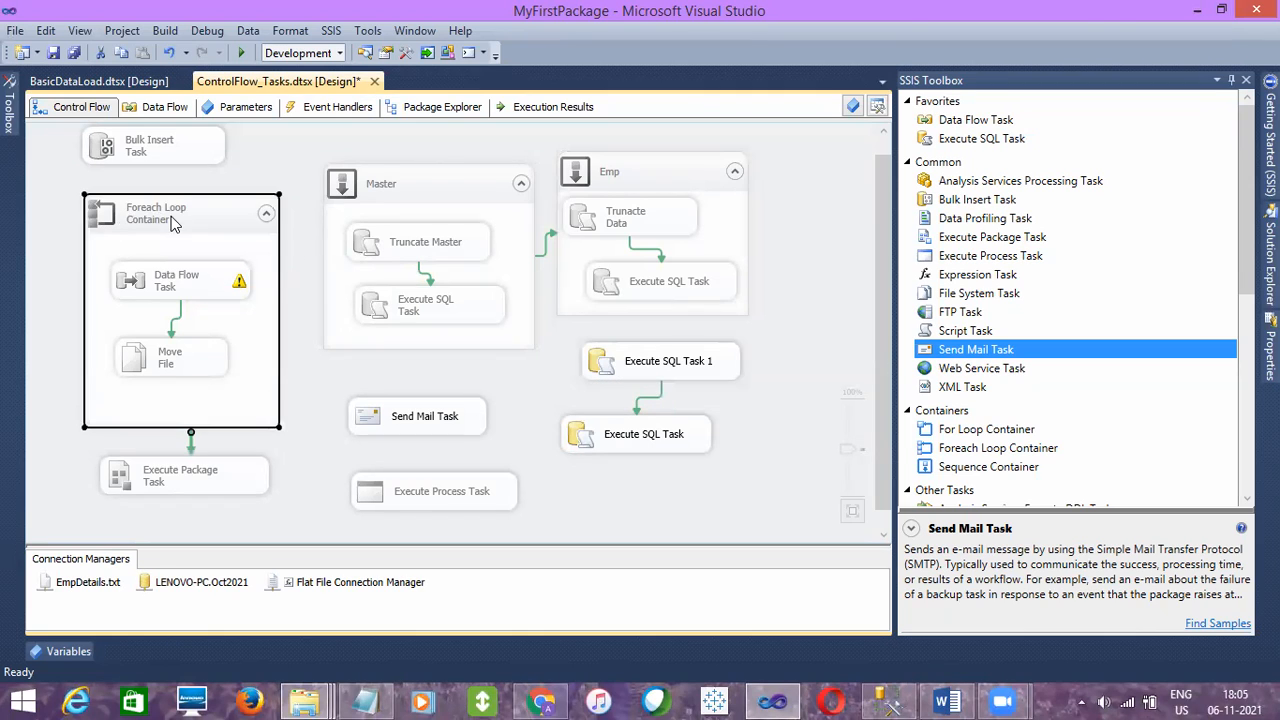
pyautogui.click(333, 134)
pyautogui.click(623, 361)
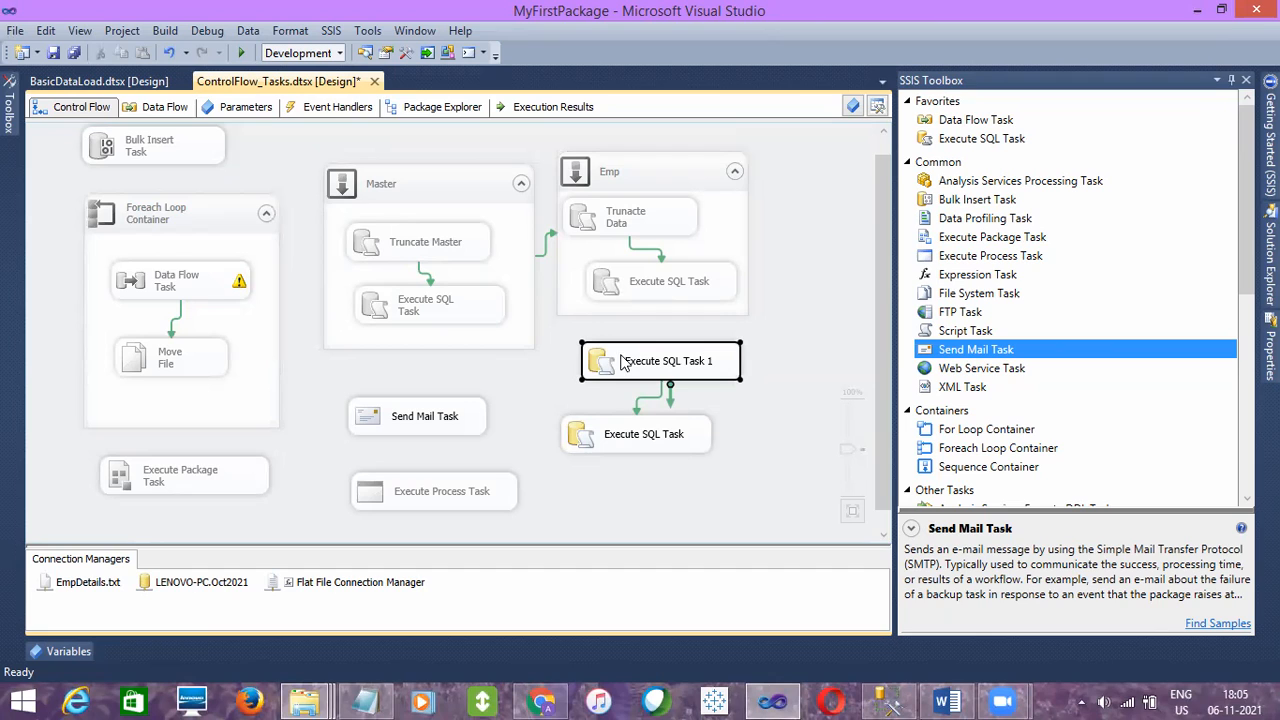
pyautogui.click(333, 107)
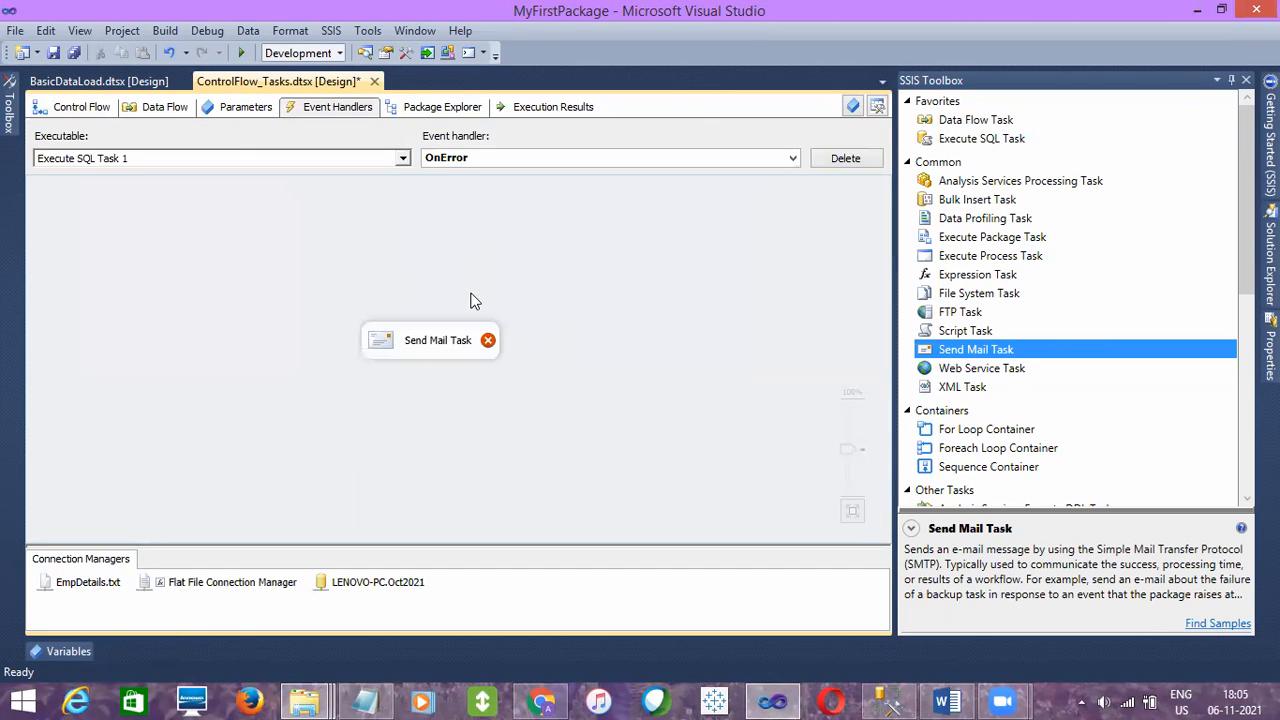
# Return from the Execute SQL Task 1 OnError handler to the control flow and save the package
pyautogui.click(445, 342)
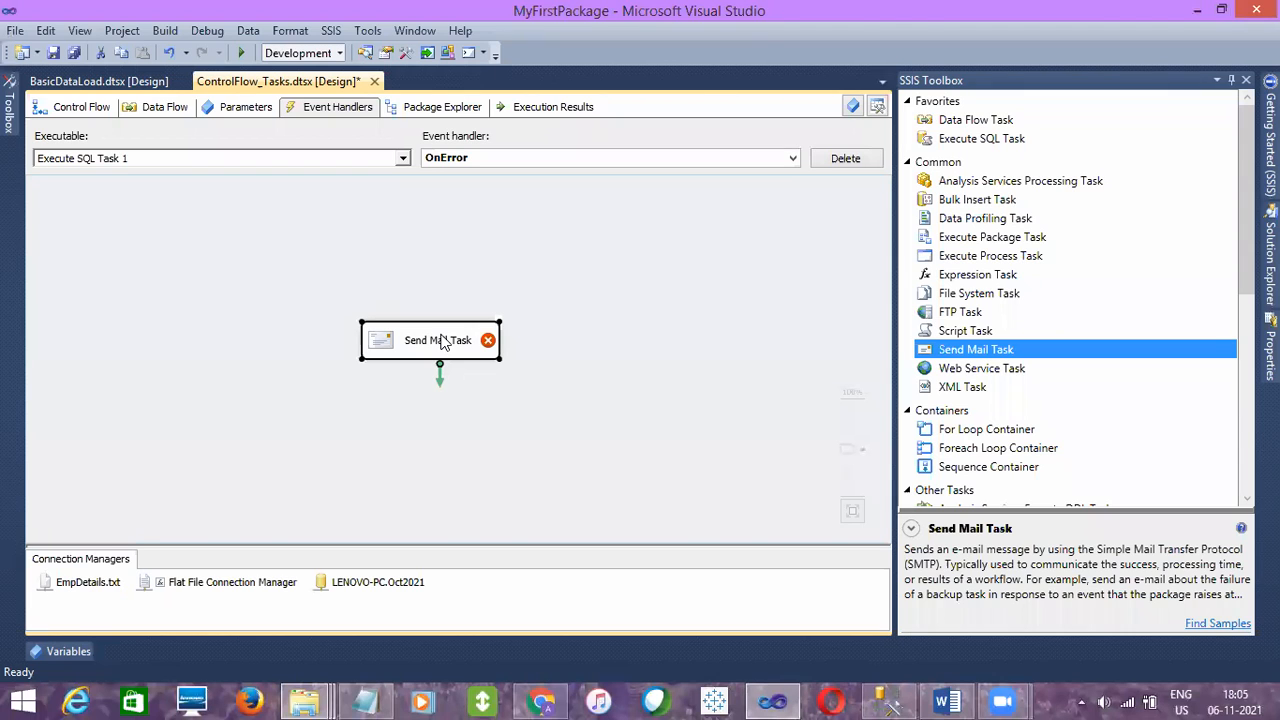
pyautogui.click(210, 310)
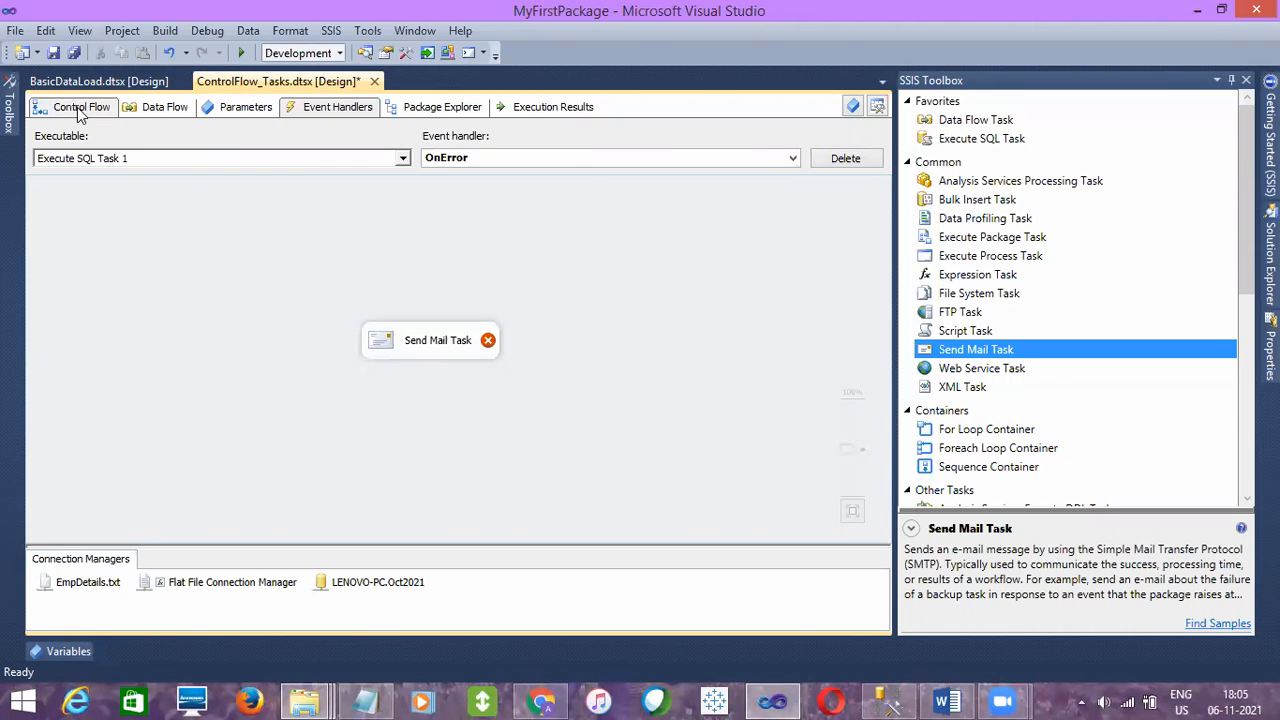
pyautogui.click(77, 107)
pyautogui.click(53, 52)
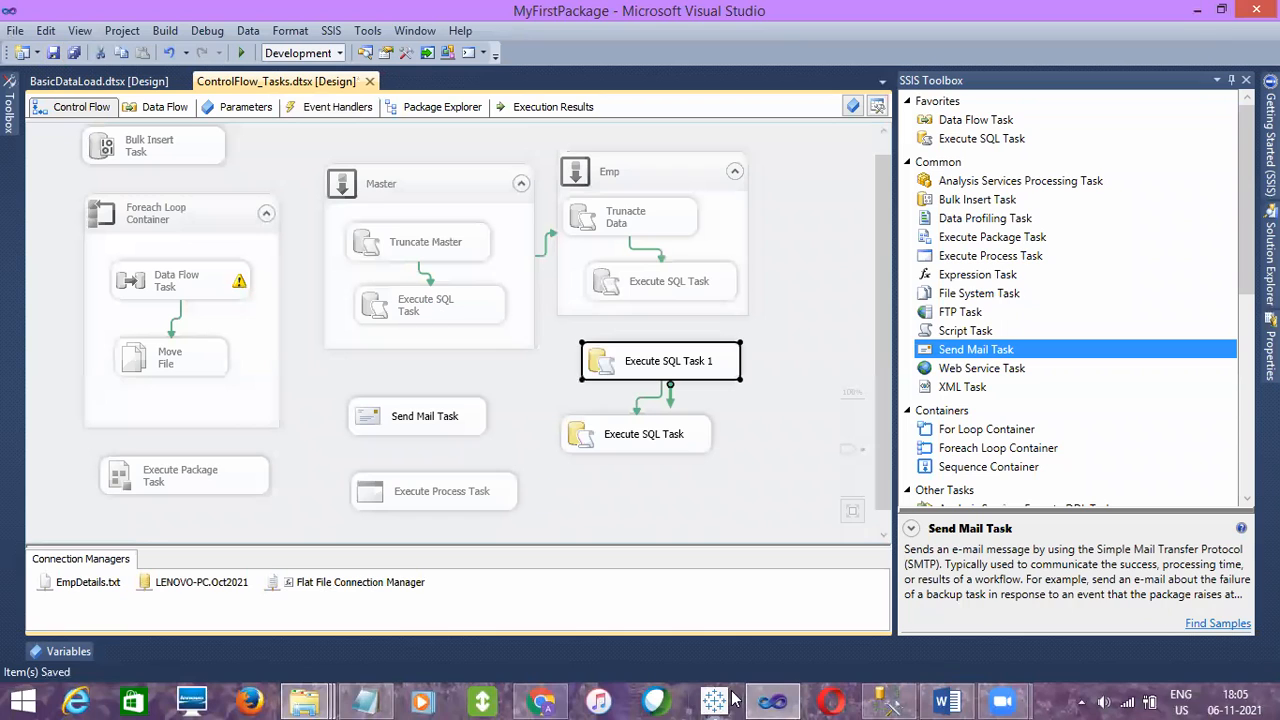
# Switch to SQL Server Management Studio and add the topics Logging, CheckPOints and JObs to the query notes
pyautogui.click(888, 700)
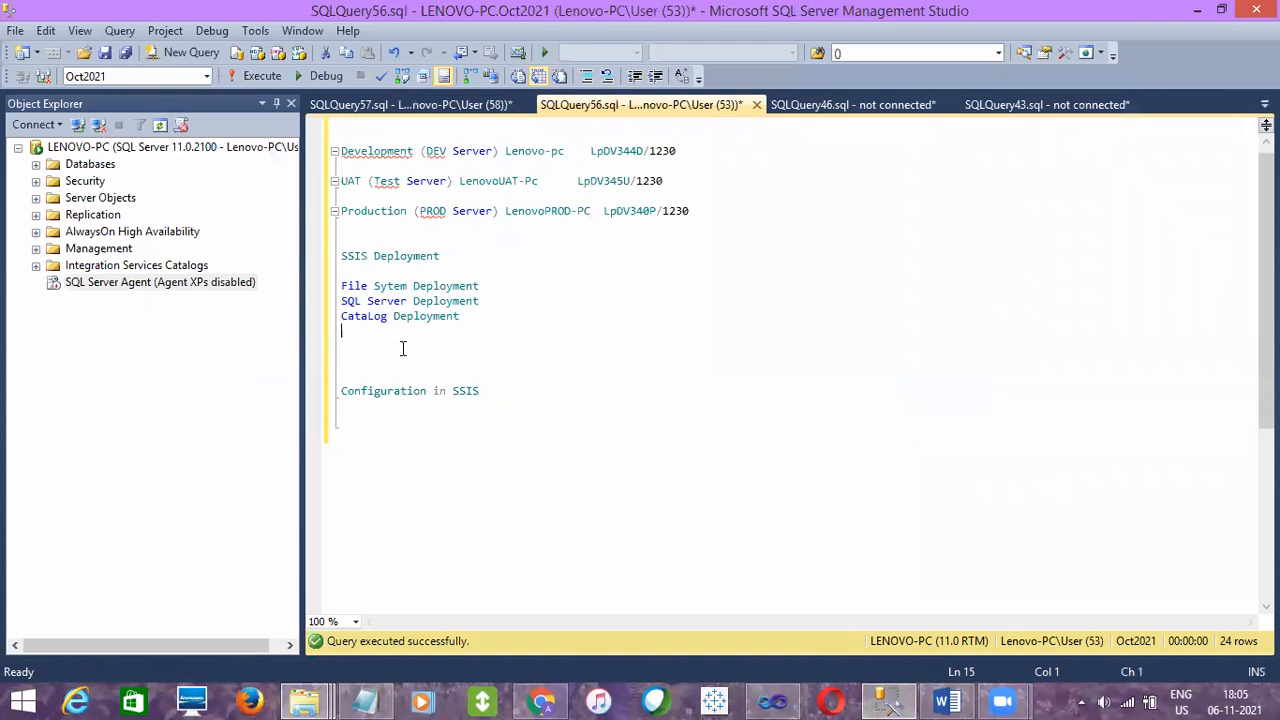
pyautogui.click(408, 431)
pyautogui.press('Return')
pyautogui.write('Logging')
pyautogui.press('Return')
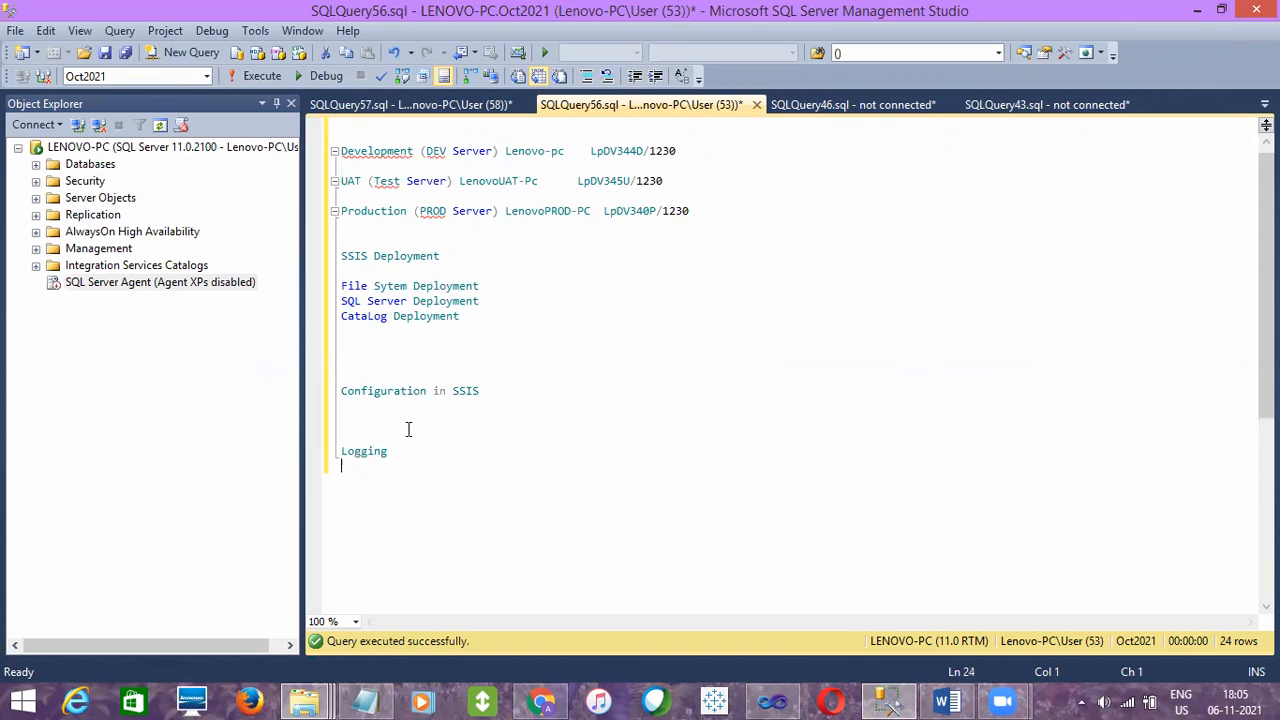
pyautogui.write('CheckPOints')
pyautogui.press('Return')
pyautogui.write('JObs')
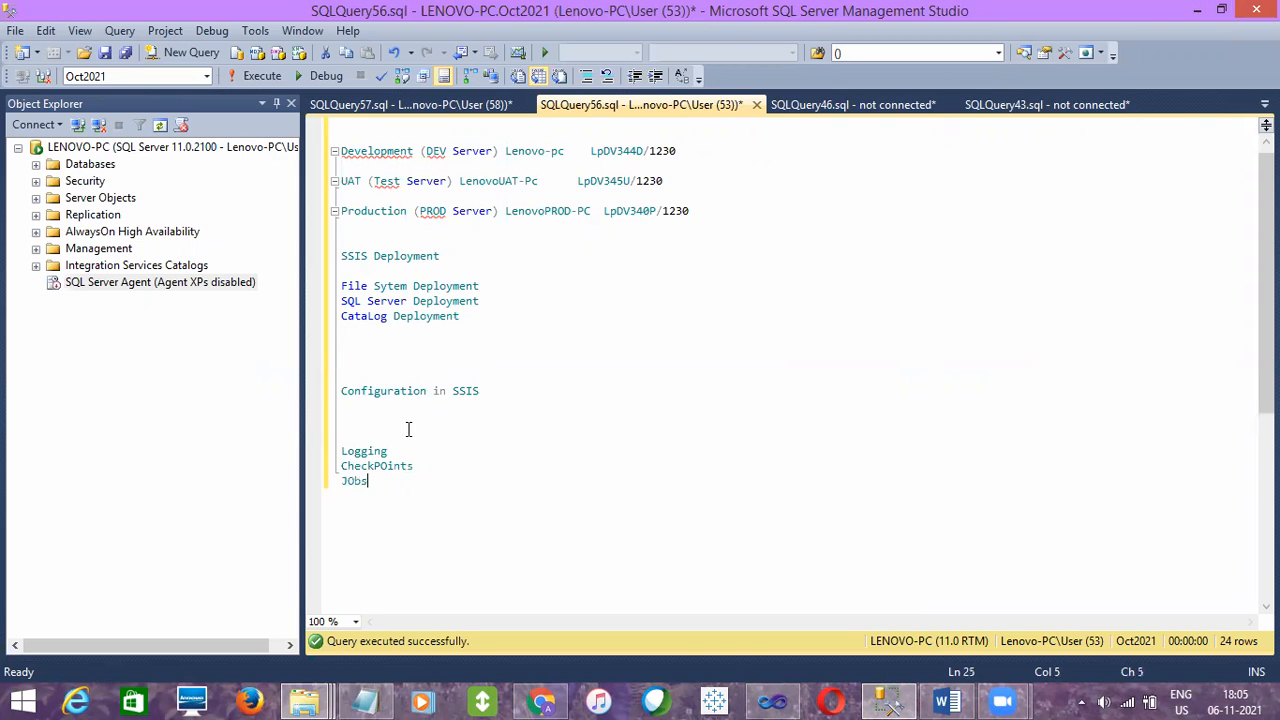
# Add the lines Performance Tuning In SSIS and Transactiosn in SSIS below the topic list
pyautogui.press('Return')
pyautogui.press('Return')
pyautogui.press('BackSpace')
pyautogui.write('Performance Tuning ')
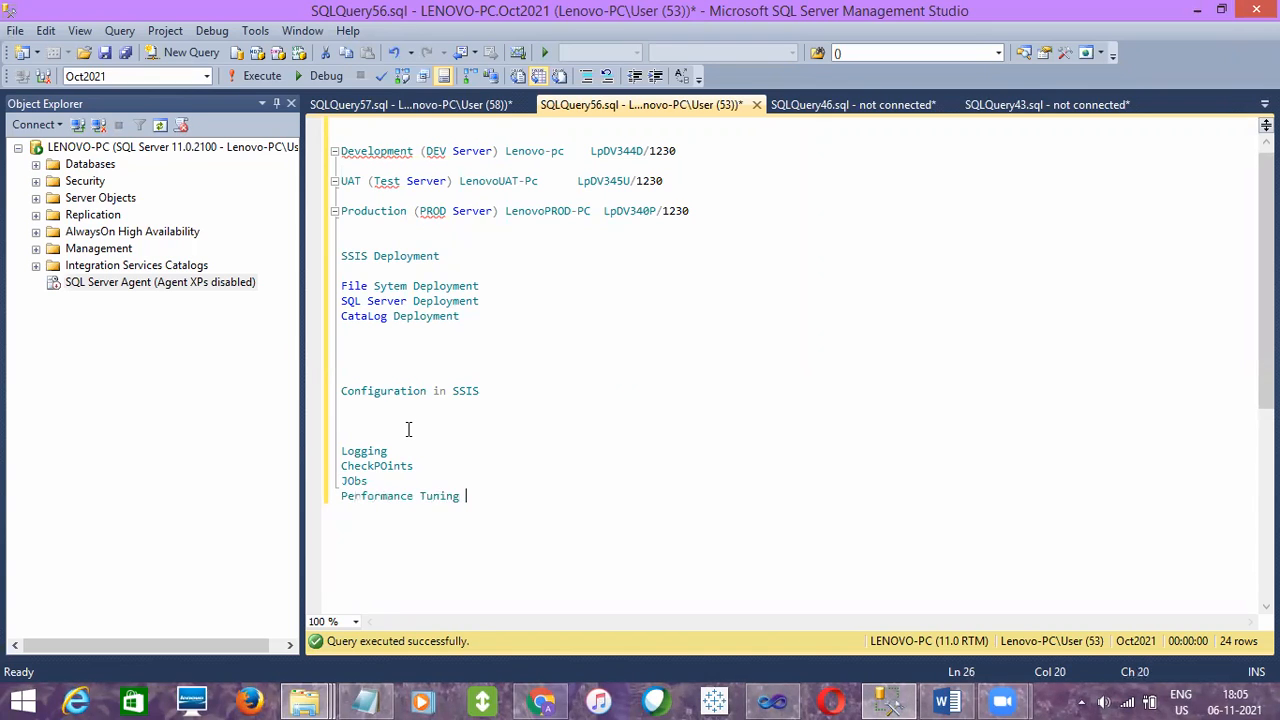
pyautogui.write('In SSIS')
pyautogui.press('Return')
pyautogui.write('Transactiosn')
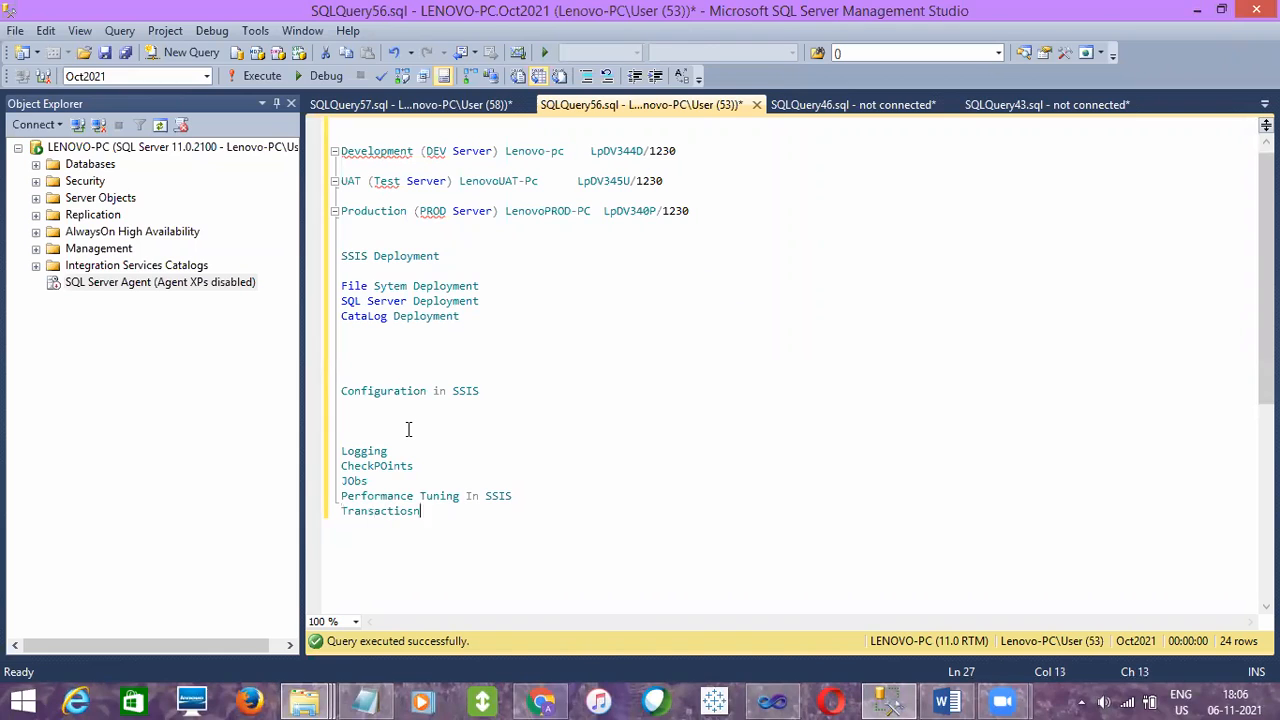
pyautogui.write(' in SSIS')
pyautogui.press('Return')
pyautogui.press('Return')
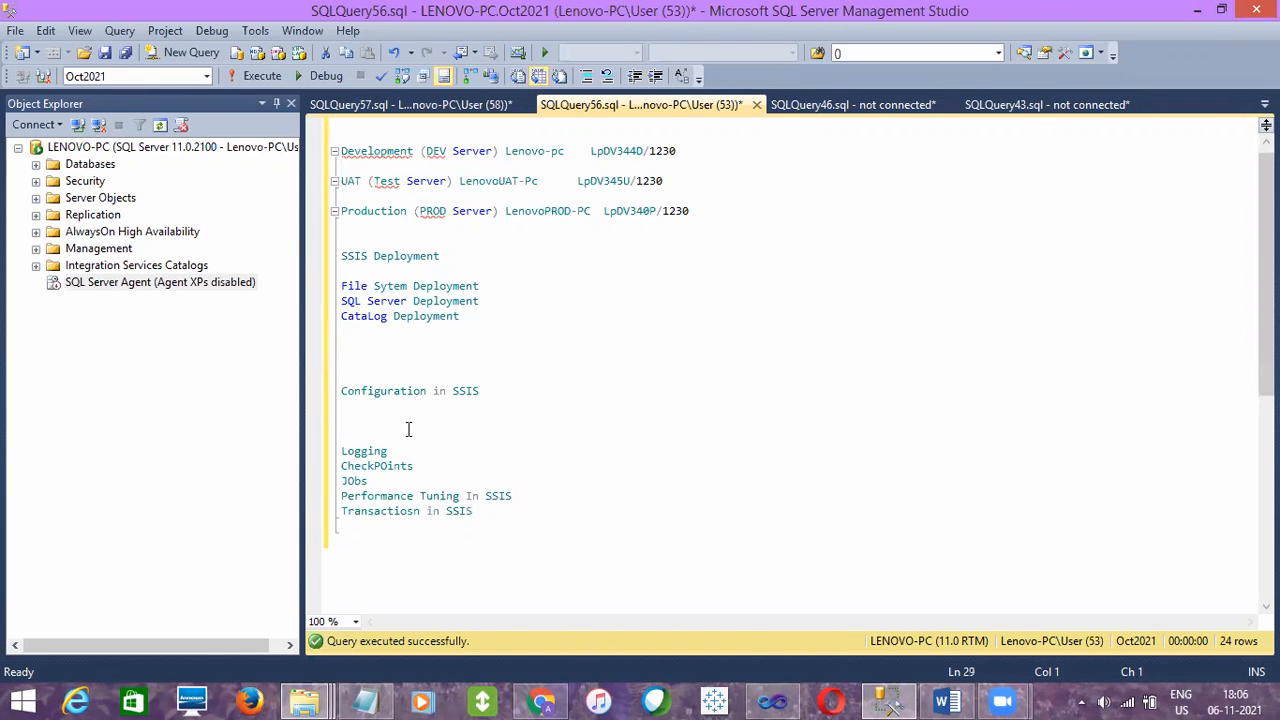
pyautogui.moveTo(494, 514); pyautogui.dragTo(340, 453)
pyautogui.click(381, 470)
pyautogui.moveTo(520, 496); pyautogui.dragTo(340, 462)
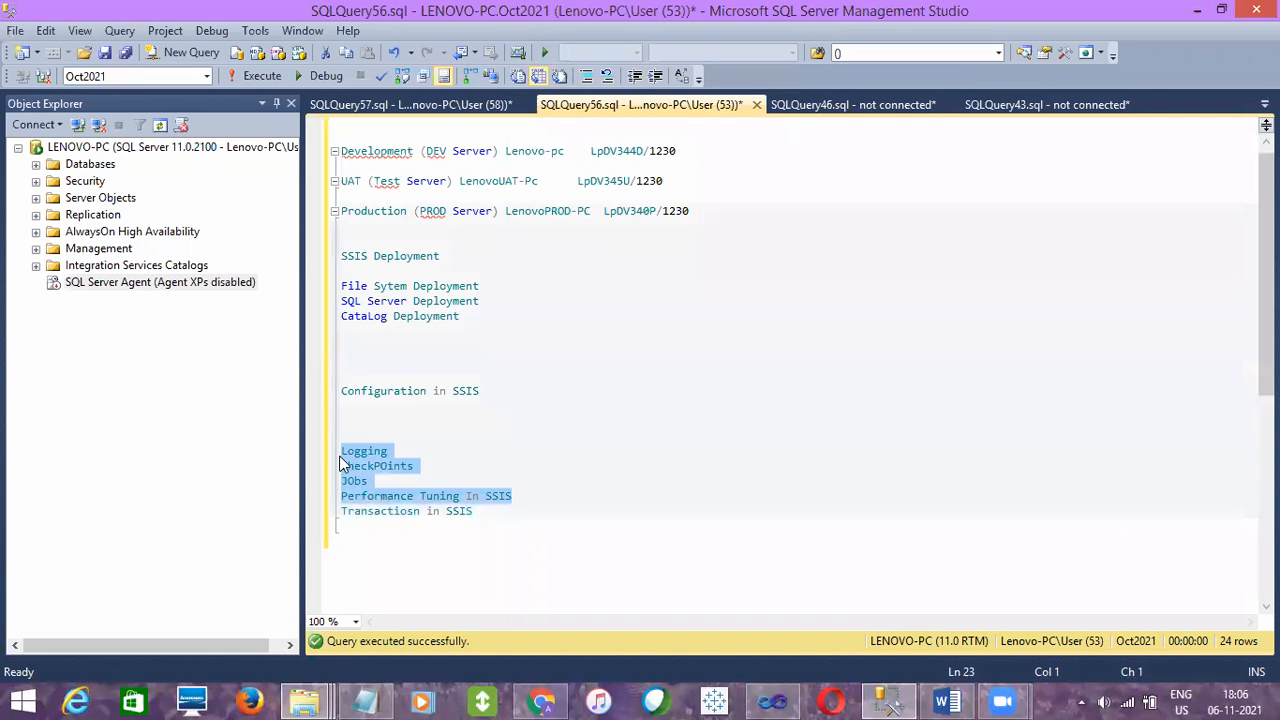
pyautogui.click(373, 527)
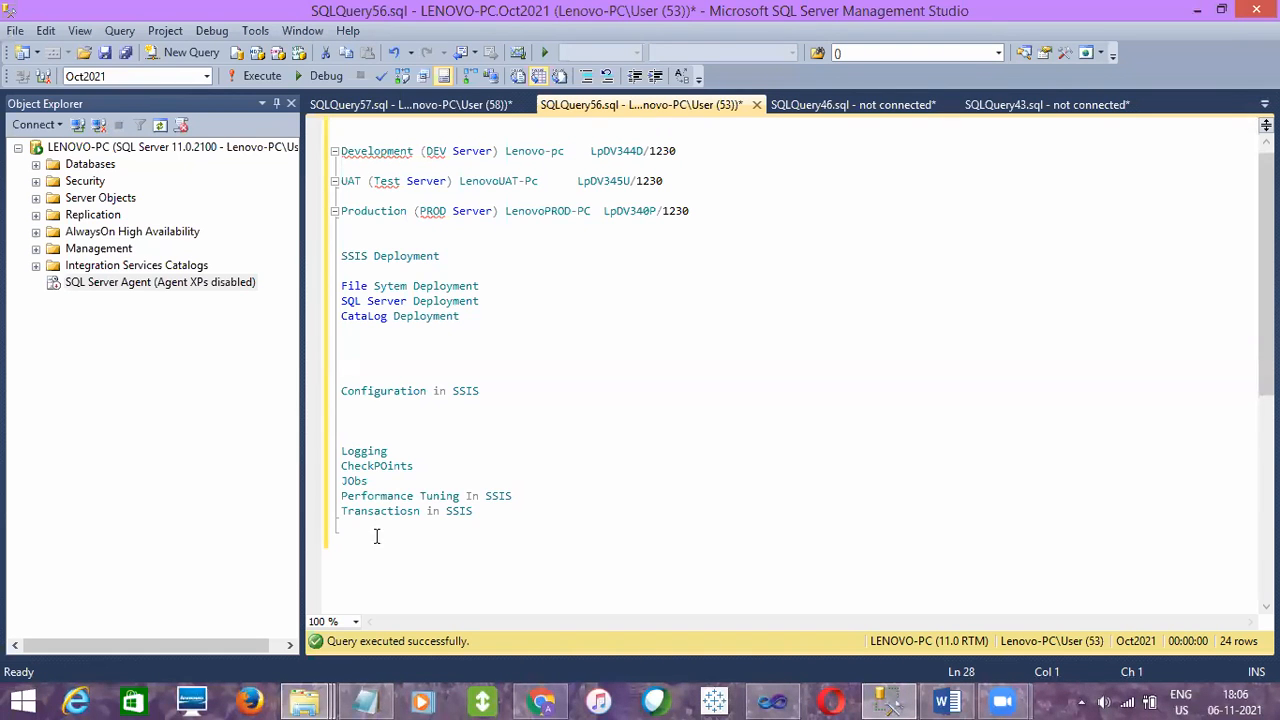
# Switch to Gmail and send the reply with the zoom_0.mp4 attachment, turning on link sharing for the file
pyautogui.click(538, 700)
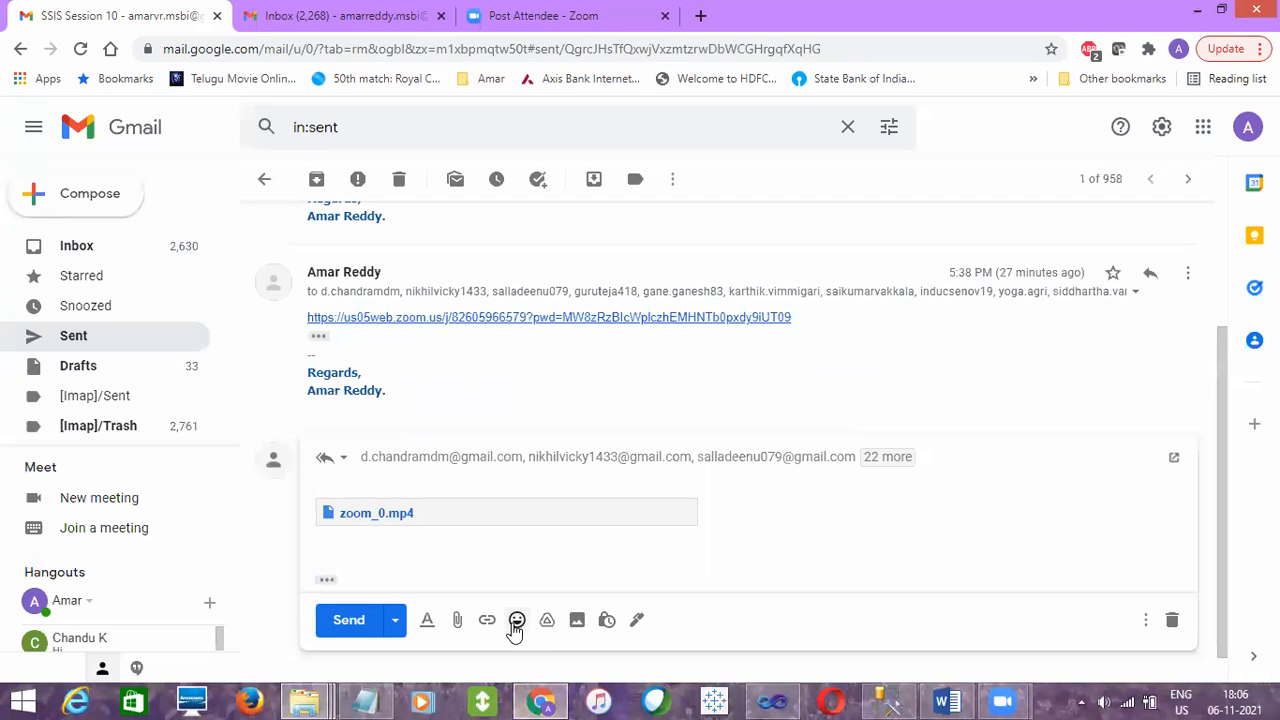
pyautogui.click(349, 620)
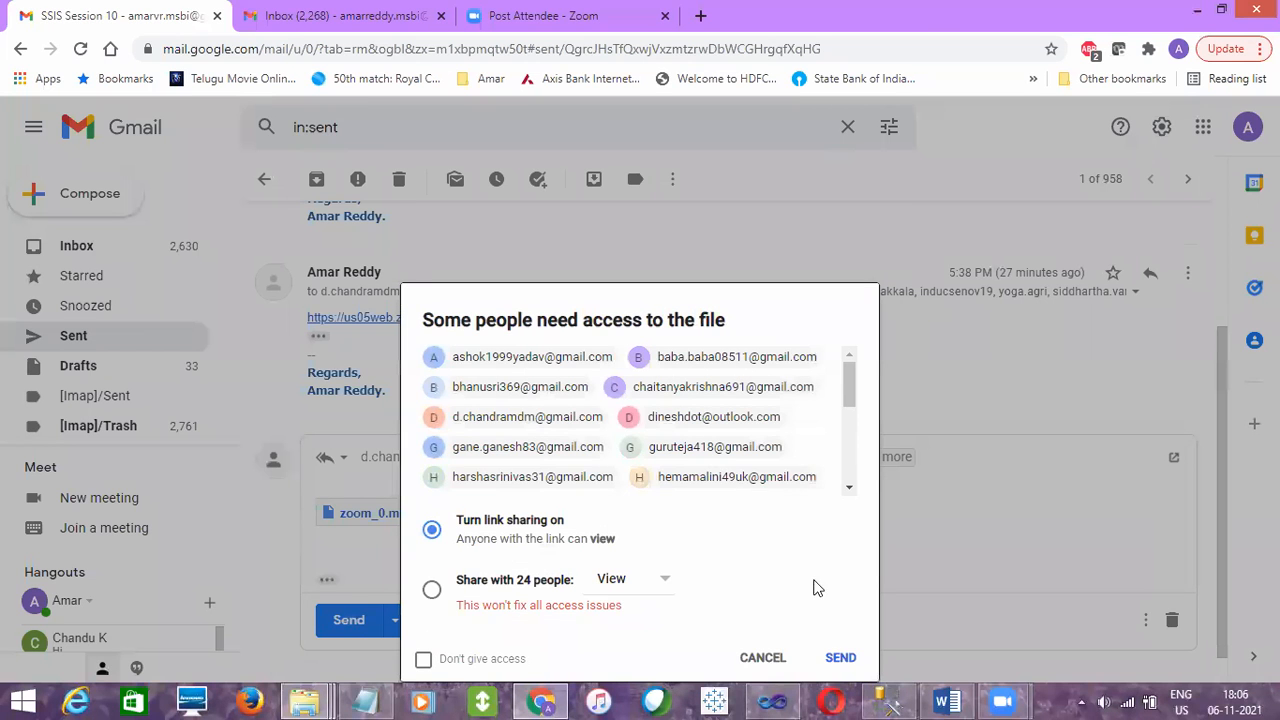
pyautogui.click(840, 658)
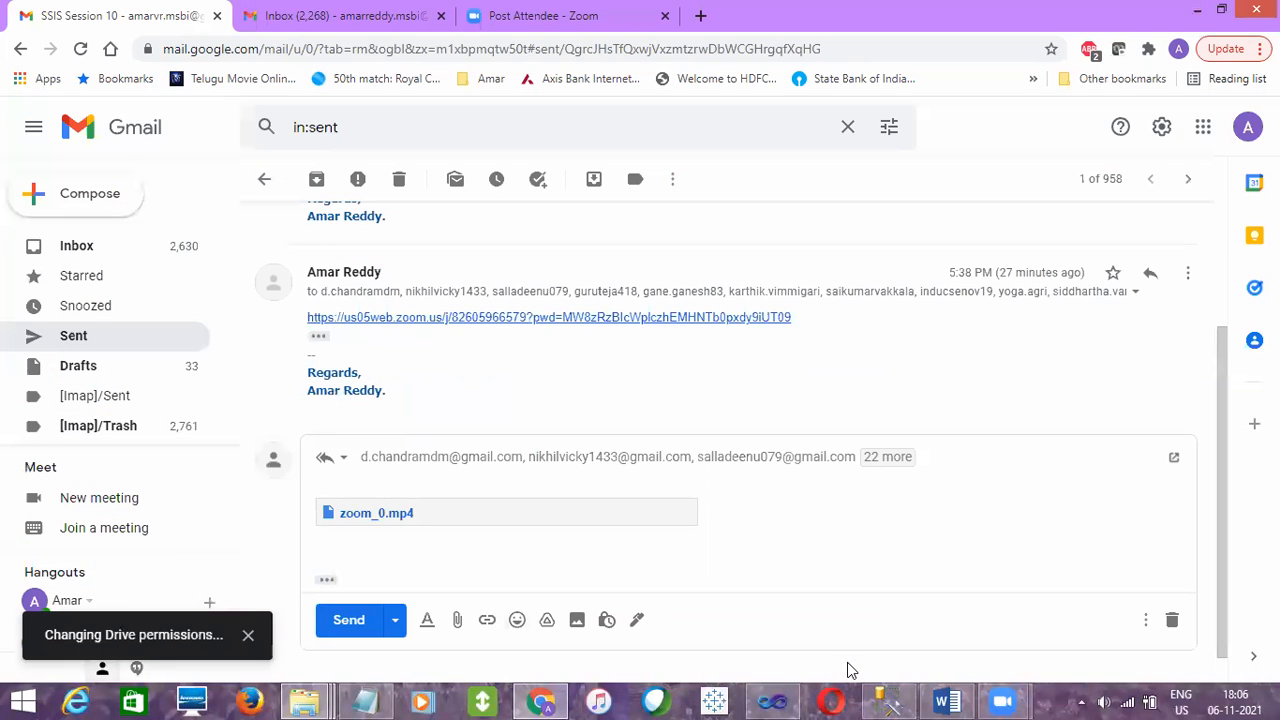
pyautogui.moveTo(1003, 700)
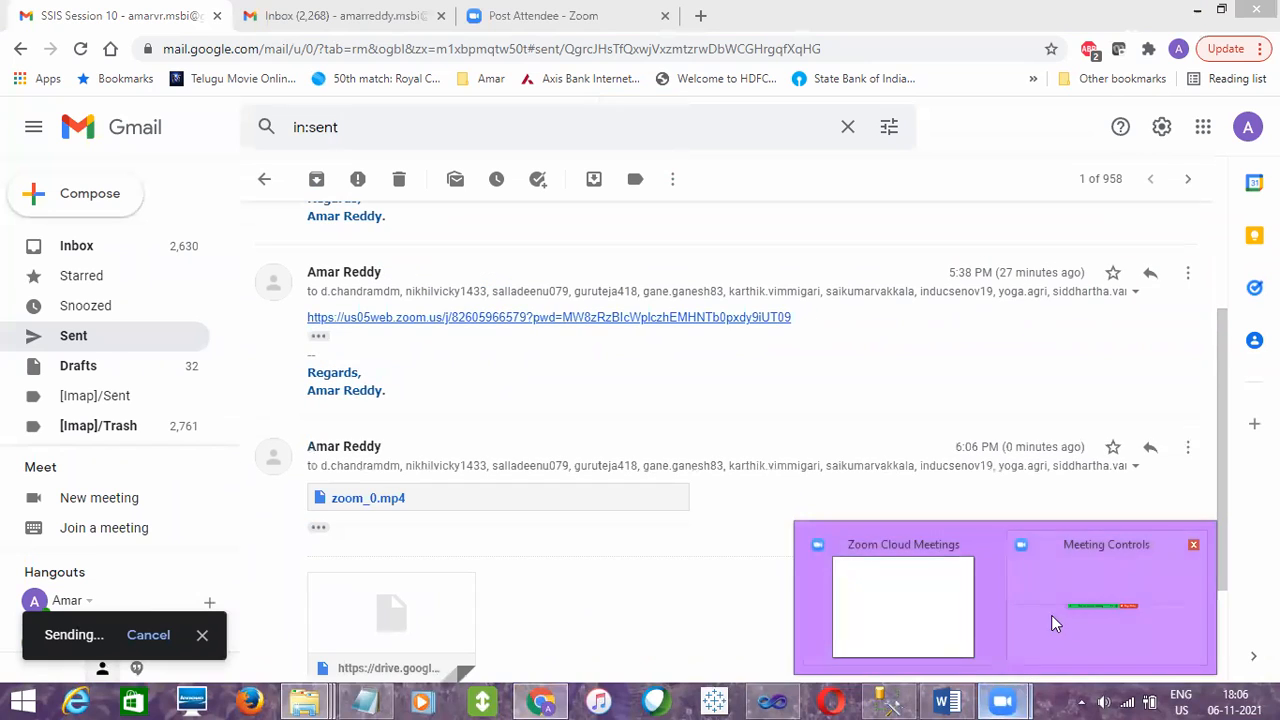
pyautogui.click(1080, 595)
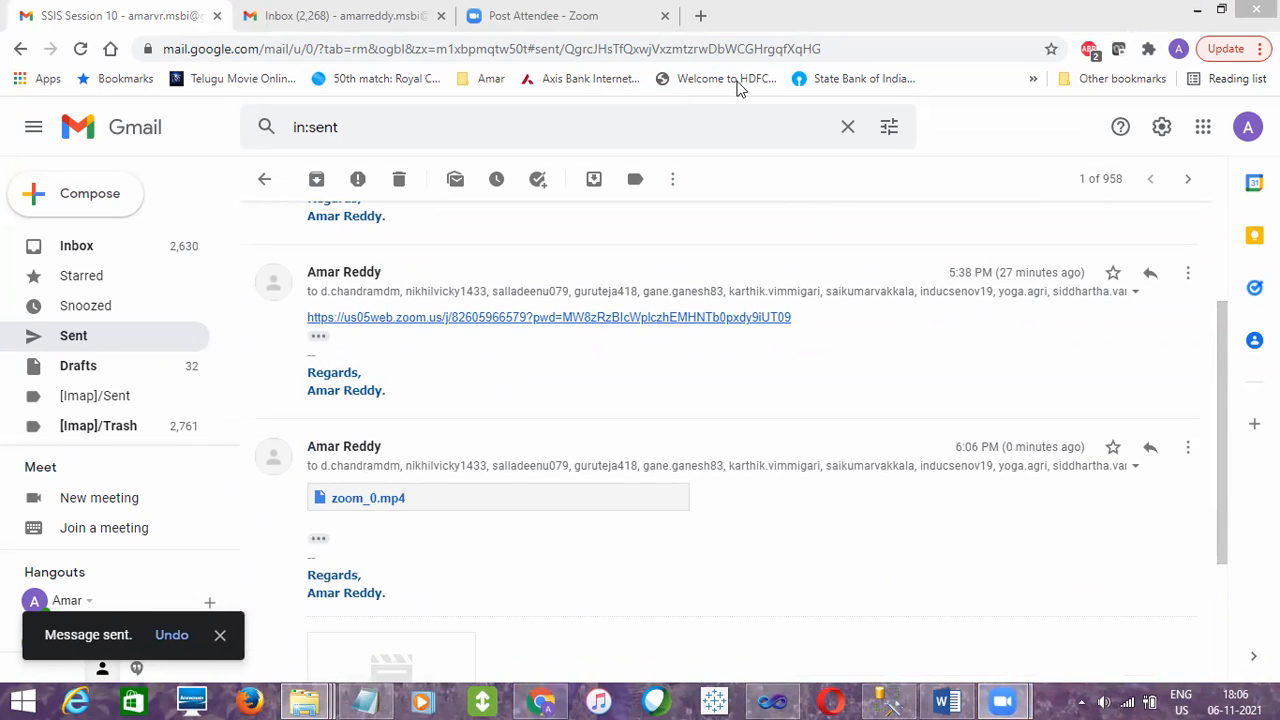